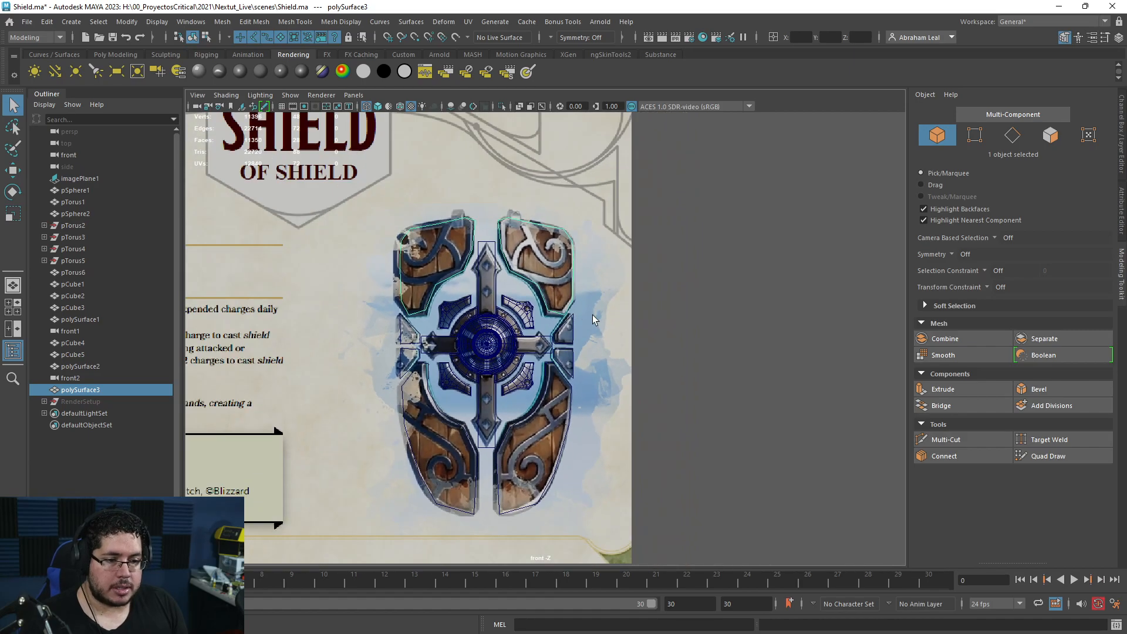
- Turn on shaded display in the perspective view and inspect the blocked-out shield from several angles
key("space")
left_click_drag(645, 385, 572, 379)
scroll(572, 379, "up", 5)
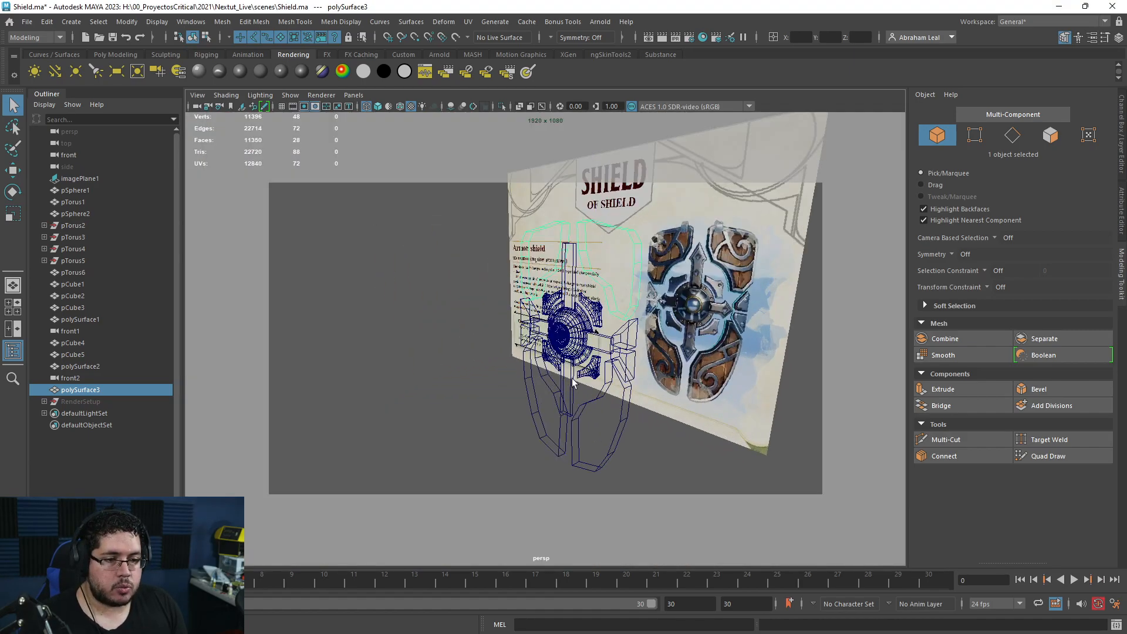
scroll(605, 376, "down", 5)
key("5")
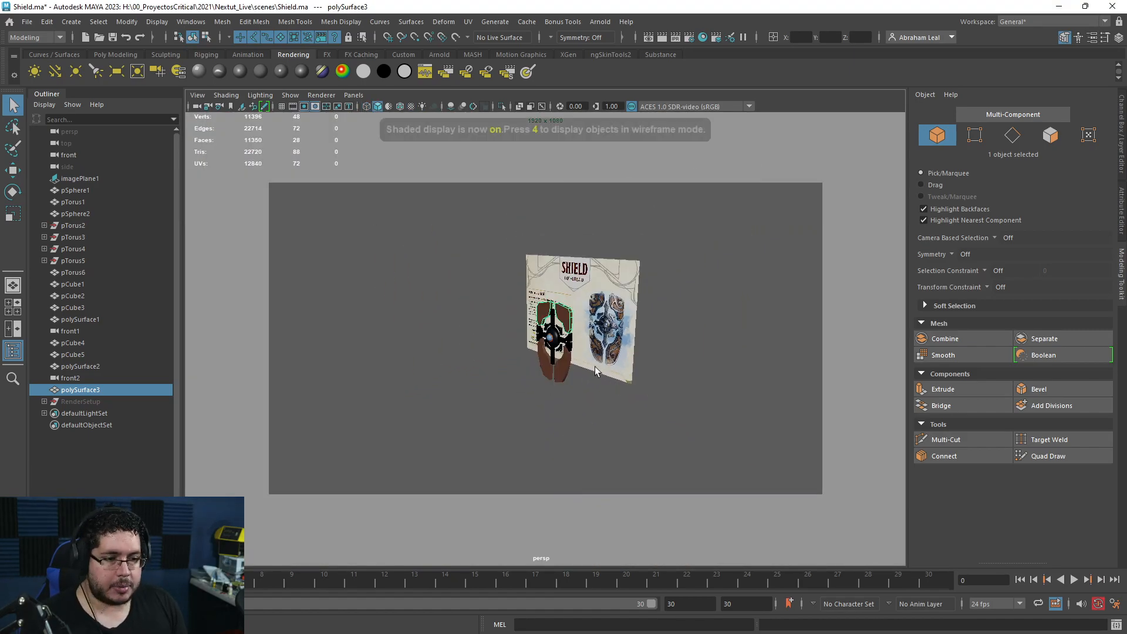
scroll(538, 375, "up", 5)
left_click_drag(600, 386, 585, 233, "alt")
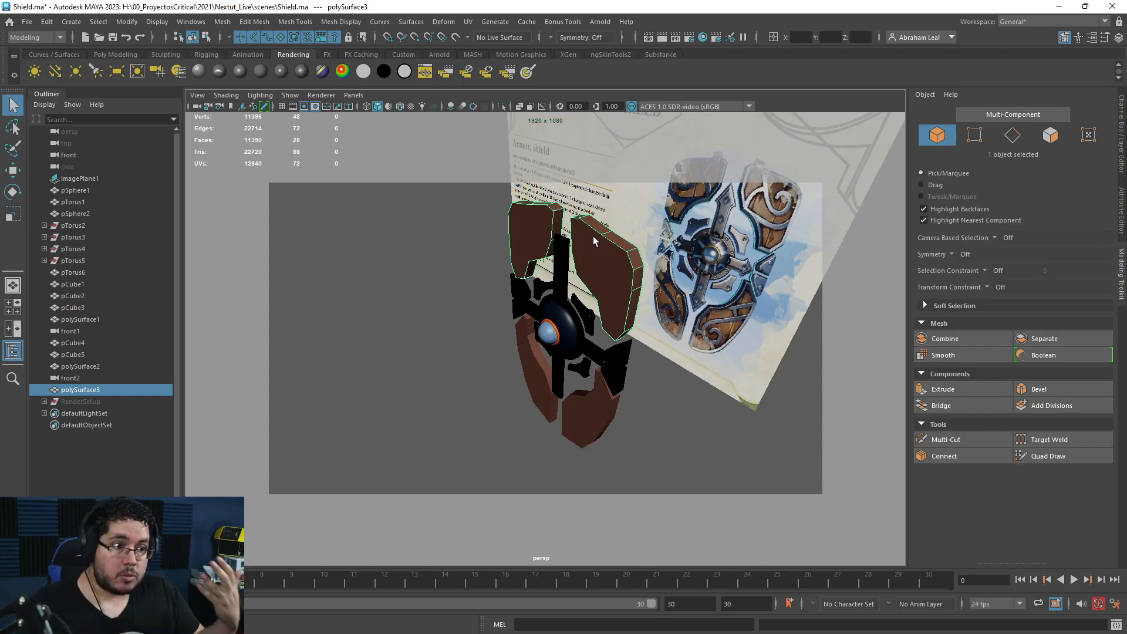
scroll(629, 310, "up", 4)
scroll(647, 283, "down", 1)
left_click_drag(587, 314, 589, 342, "alt")
right_click_drag(589, 341, 626, 333, "alt")
scroll(626, 335, "up", 2)
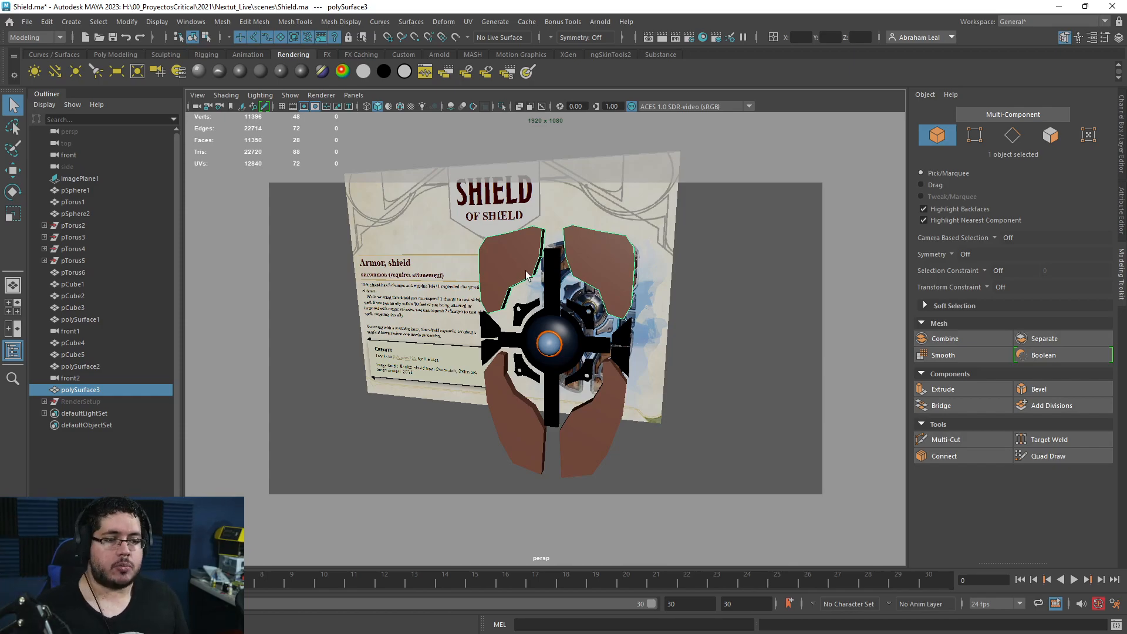
- Return to the front view and hide the upper shield panels to expose the reference artwork behind them
scroll(502, 358, "down", 5)
left_click_drag(506, 383, 531, 398, "alt")
key("space")
scroll(532, 398, "down", 2)
scroll(531, 398, "up", 2)
middle_click_drag(531, 398, 588, 380, "alt")
scroll(587, 380, "down", 4)
scroll(587, 353, "up", 4)
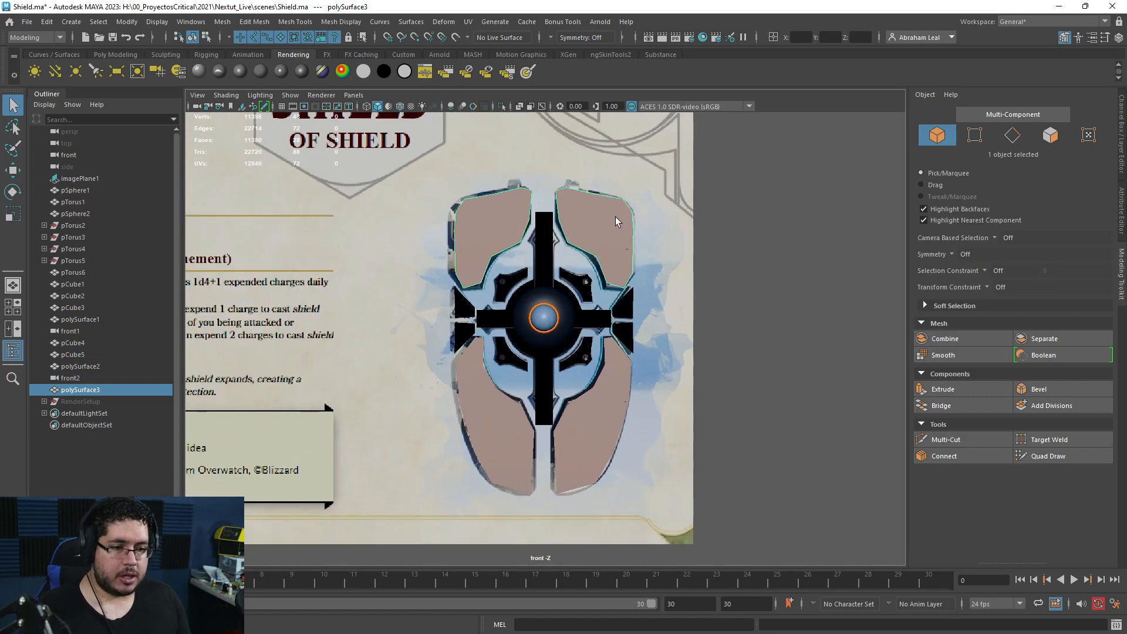
scroll(616, 217, "up", 5)
middle_click_drag(586, 276, 540, 282, "alt")
scroll(529, 377, "up", 2)
scroll(539, 313, "up", 1)
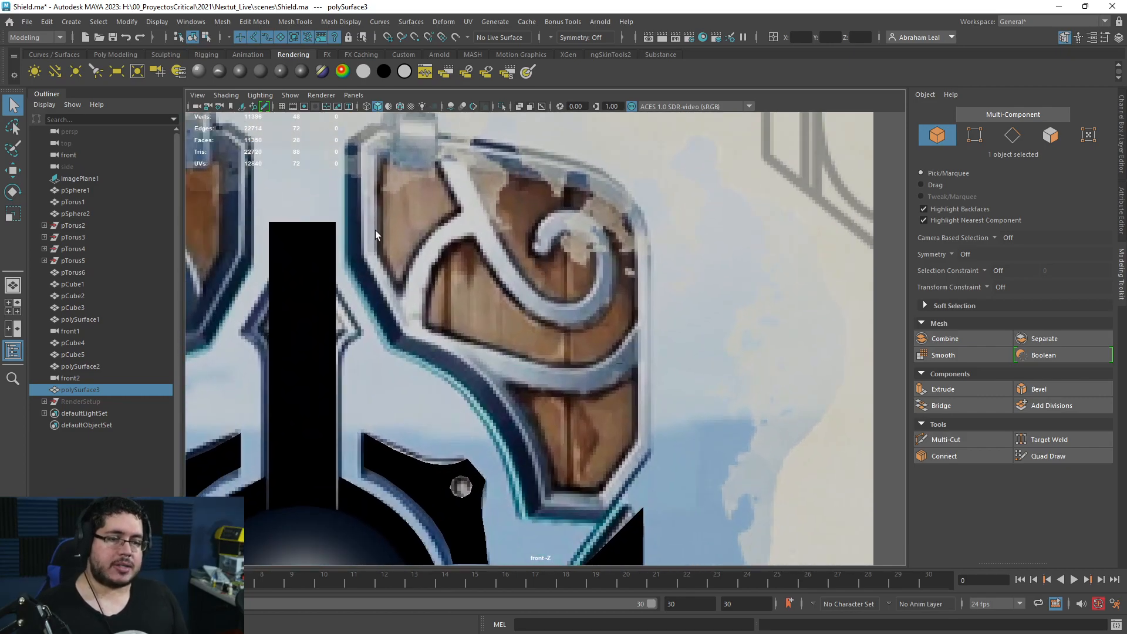
- Examine the metal rim and scrollwork on the upper wooden panels of the reference image
scroll(573, 316, "down", 3)
scroll(573, 316, "up", 3)
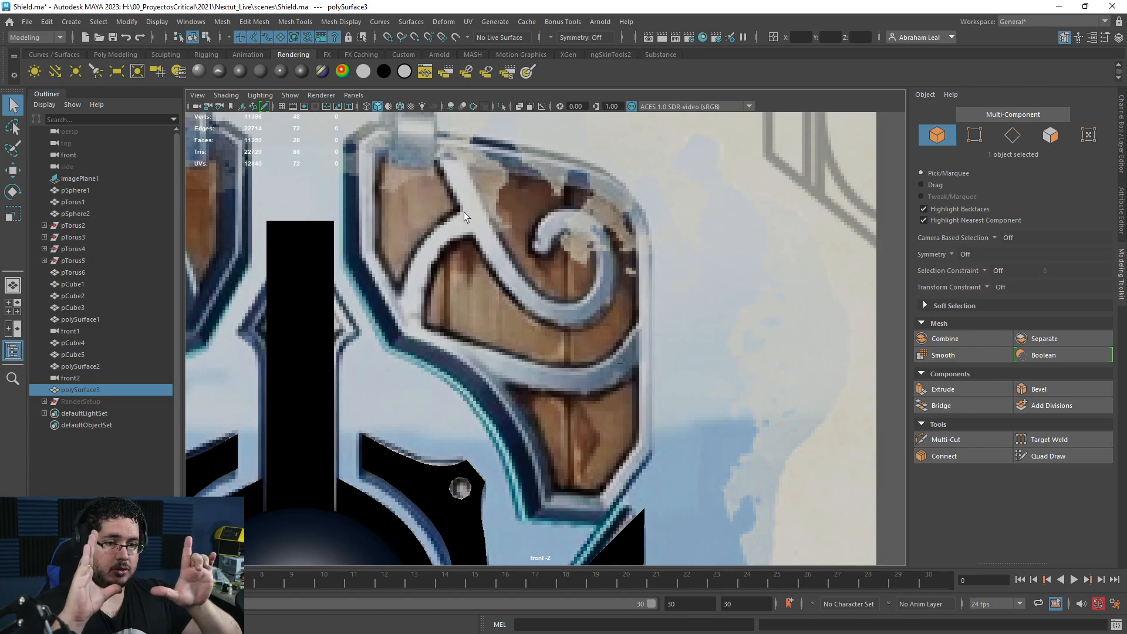
scroll(313, 202, "up", 5)
middle_click_drag(352, 207, 363, 232, "alt")
scroll(389, 333, "up", 3)
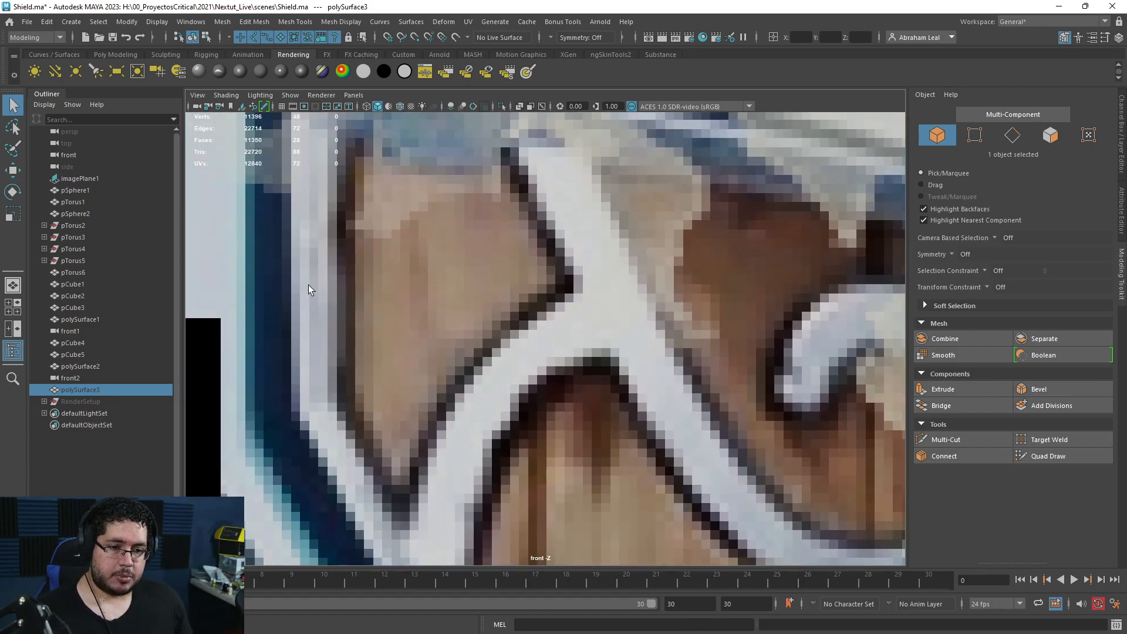
scroll(352, 290, "down", 5)
scroll(411, 296, "up", 5)
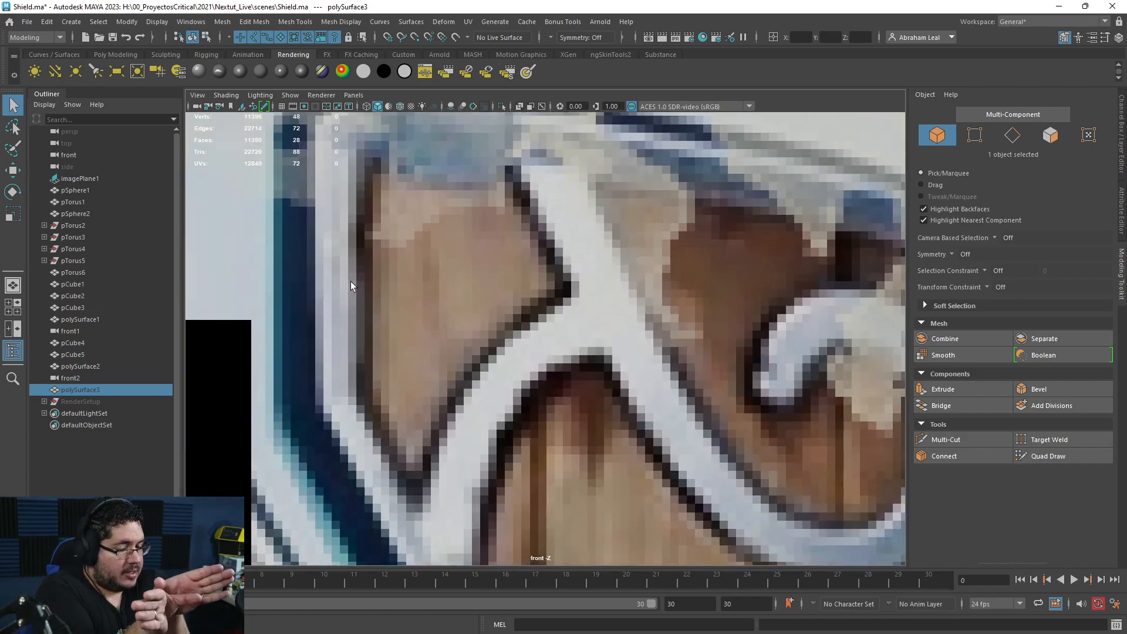
scroll(351, 281, "down", 5)
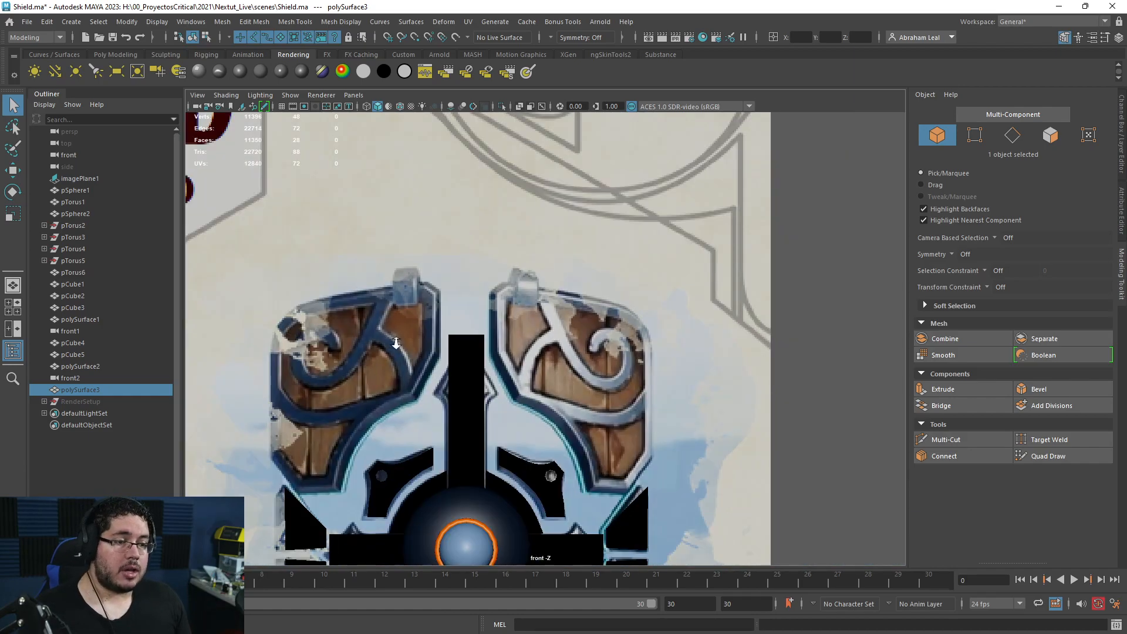
scroll(452, 351, "up", 4)
scroll(414, 312, "up", 2)
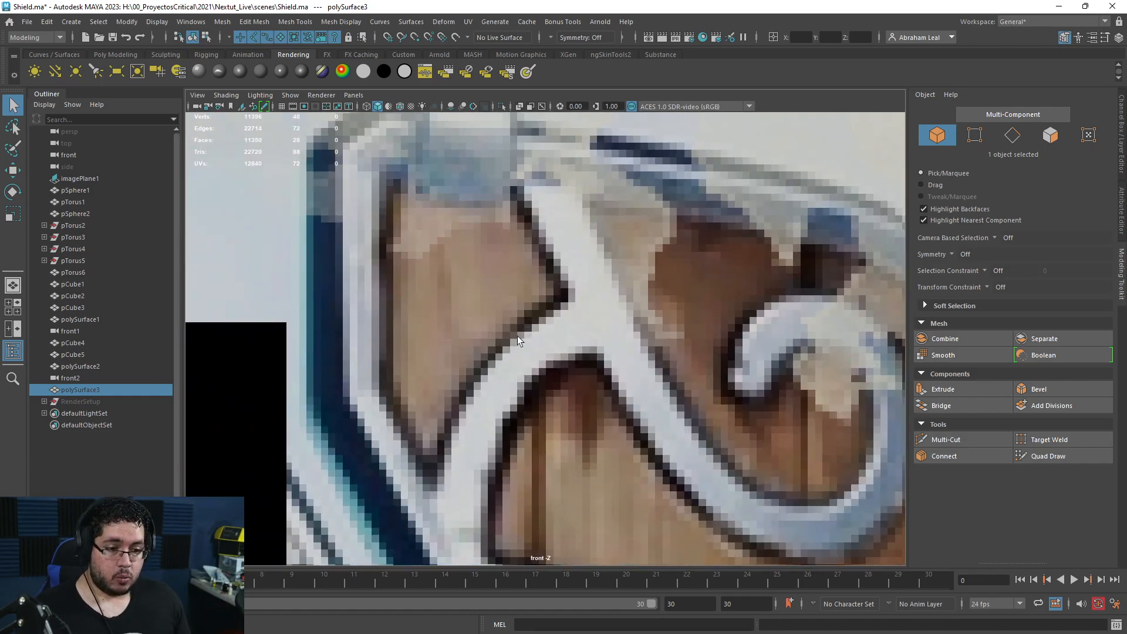
scroll(527, 348, "down", 5)
scroll(595, 380, "up", 2)
scroll(588, 373, "up", 2)
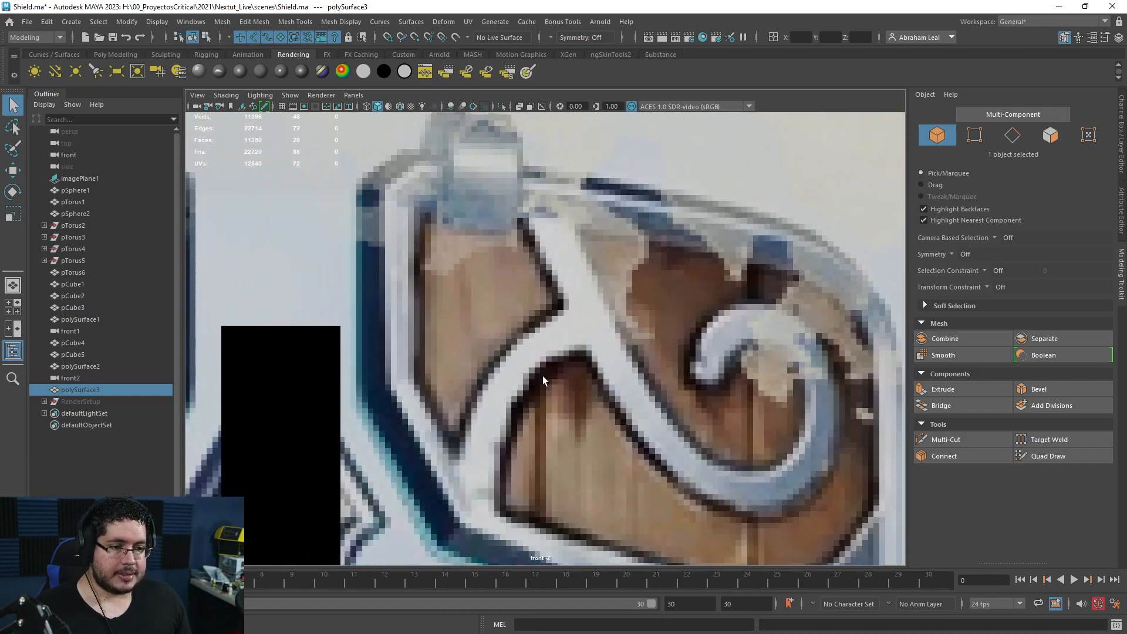
scroll(535, 347, "down", 5)
scroll(528, 319, "up", 1)
- Create a four-vertex polygon over the vertical inner metal rim of the upper-right shield panel
left_click(309, 23)
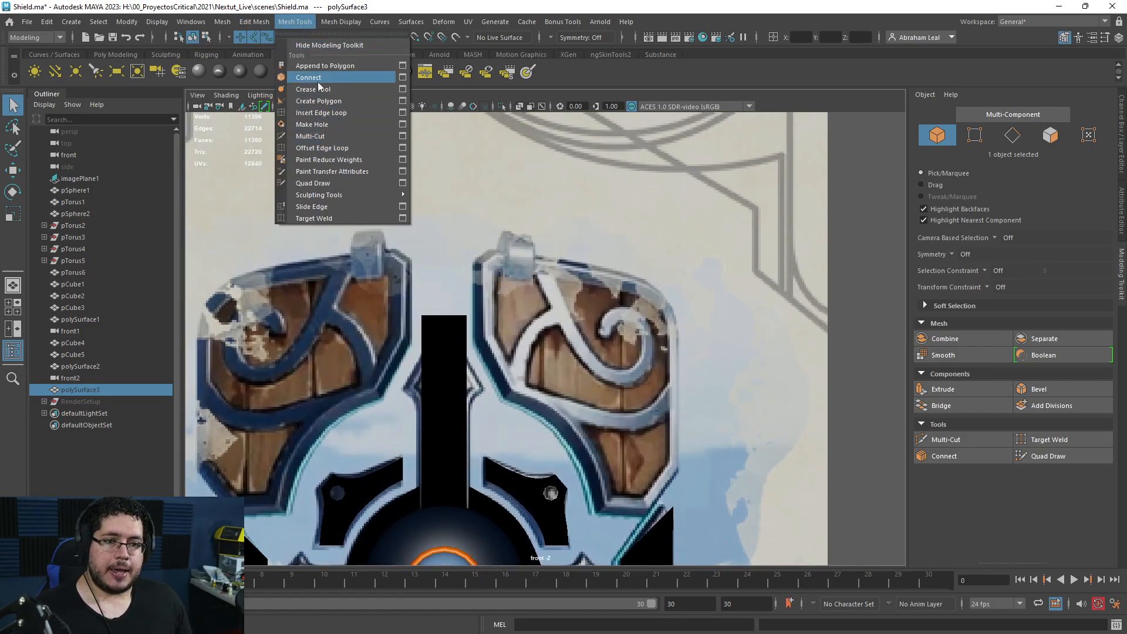
left_click(318, 101)
scroll(606, 385, "up", 2)
scroll(467, 403, "up", 4)
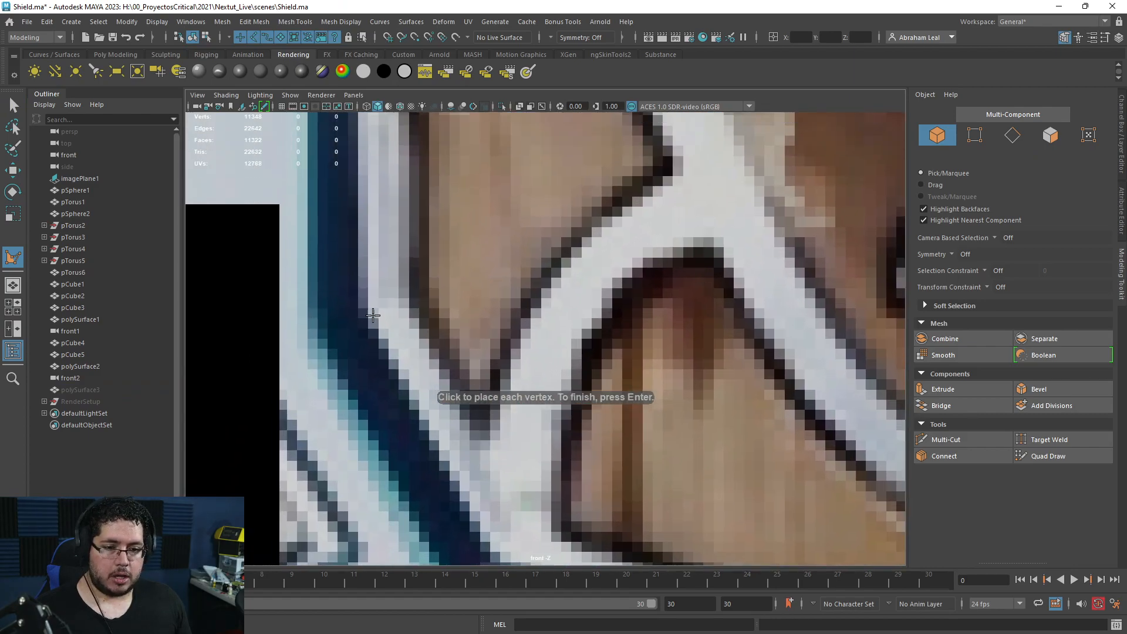
left_click(360, 312)
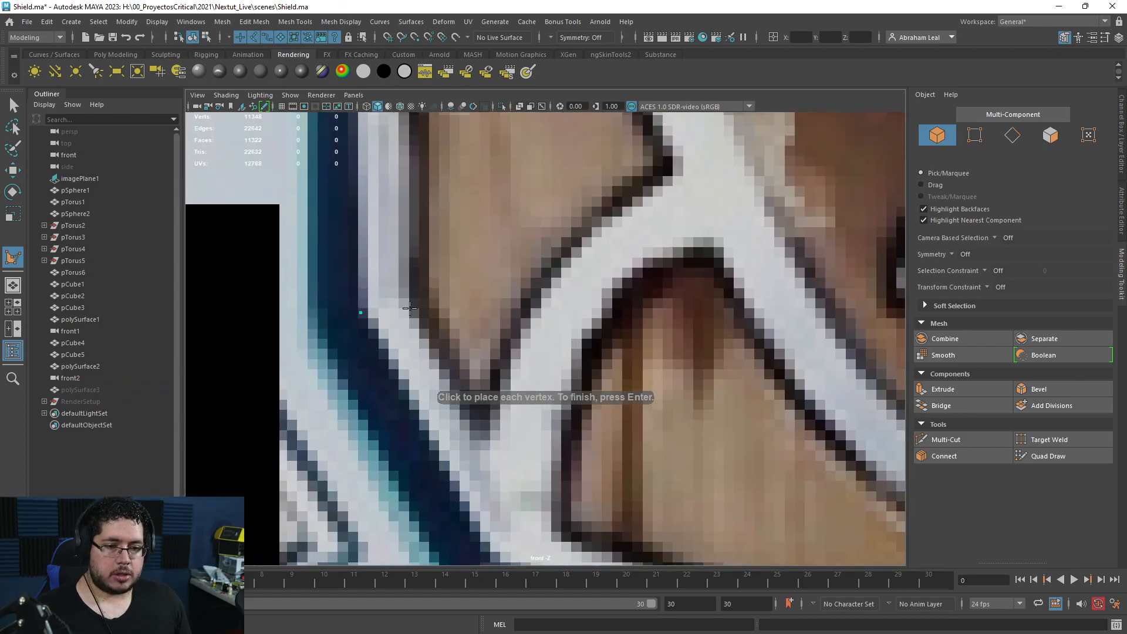
left_click(417, 313)
left_click(417, 230)
left_click(359, 230)
key("Return")
- Square up the new quad by scaling its vertex pairs flat so that its edges run straight
right_click_drag(376, 241, 317, 235)
left_click_drag(309, 202, 386, 345)
key("r")
left_click_drag(373, 198, 316, 375)
left_click_drag(411, 270, 276, 287)
left_click_drag(508, 210, 291, 242)
left_click_drag(388, 176, 389, 230)
left_click_drag(444, 292, 346, 328)
left_click_drag(387, 260, 397, 308)
middle_click_drag(466, 305, 457, 352, "alt")
scroll(458, 354, "down", 5)
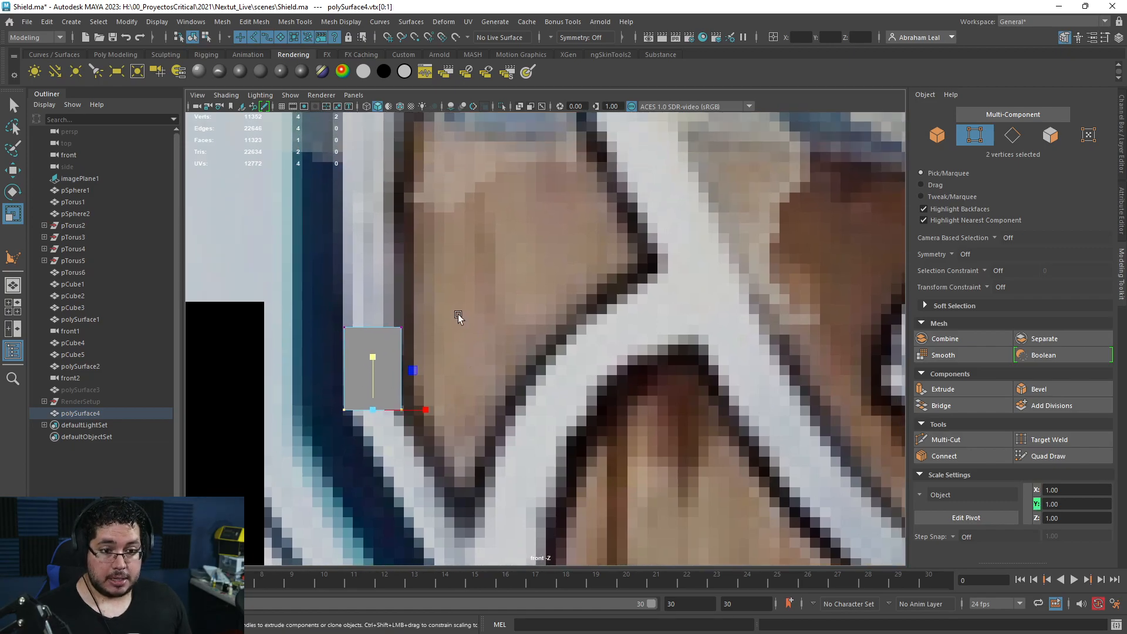
scroll(468, 332, "up", 2)
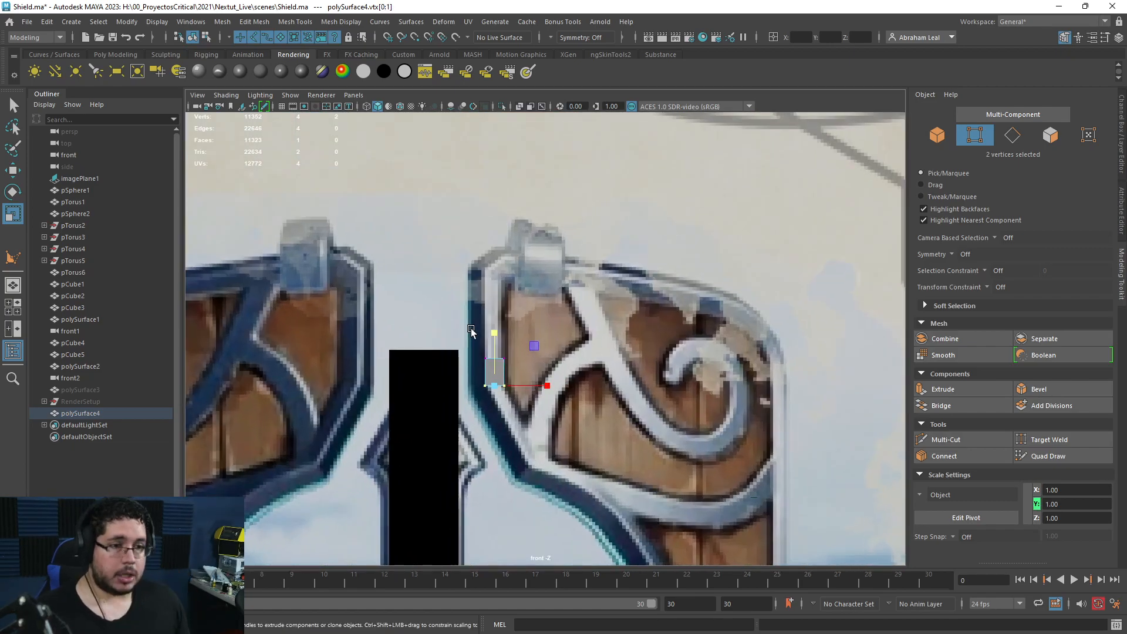
scroll(470, 327, "up", 1)
left_click(352, 24)
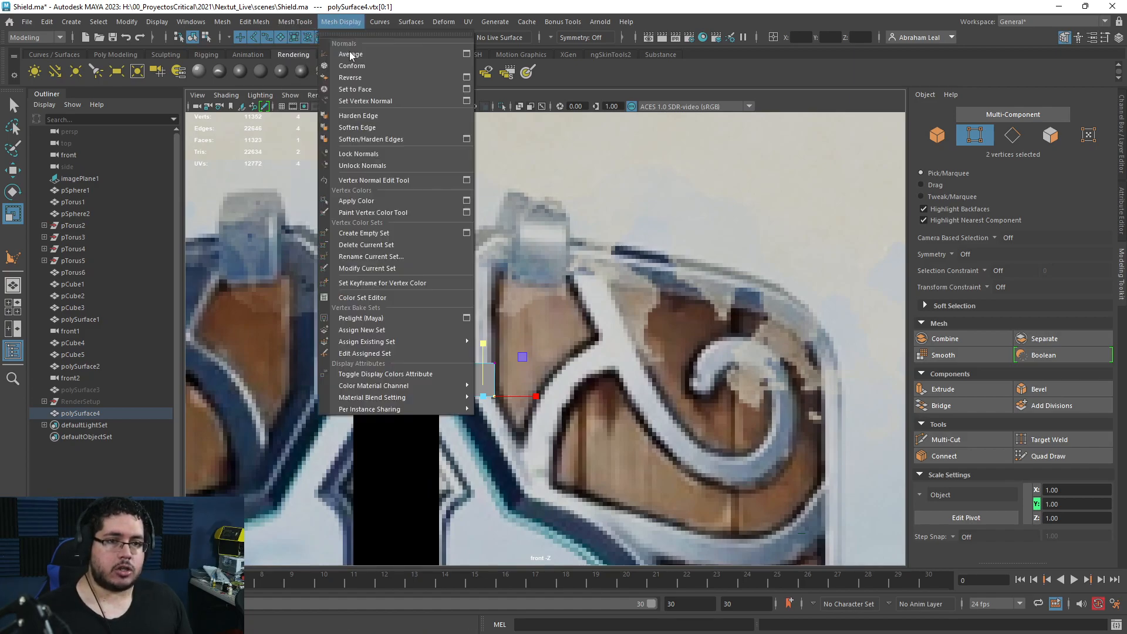
mouse_move(294, 22)
left_click(321, 100)
scroll(431, 403, "up", 2)
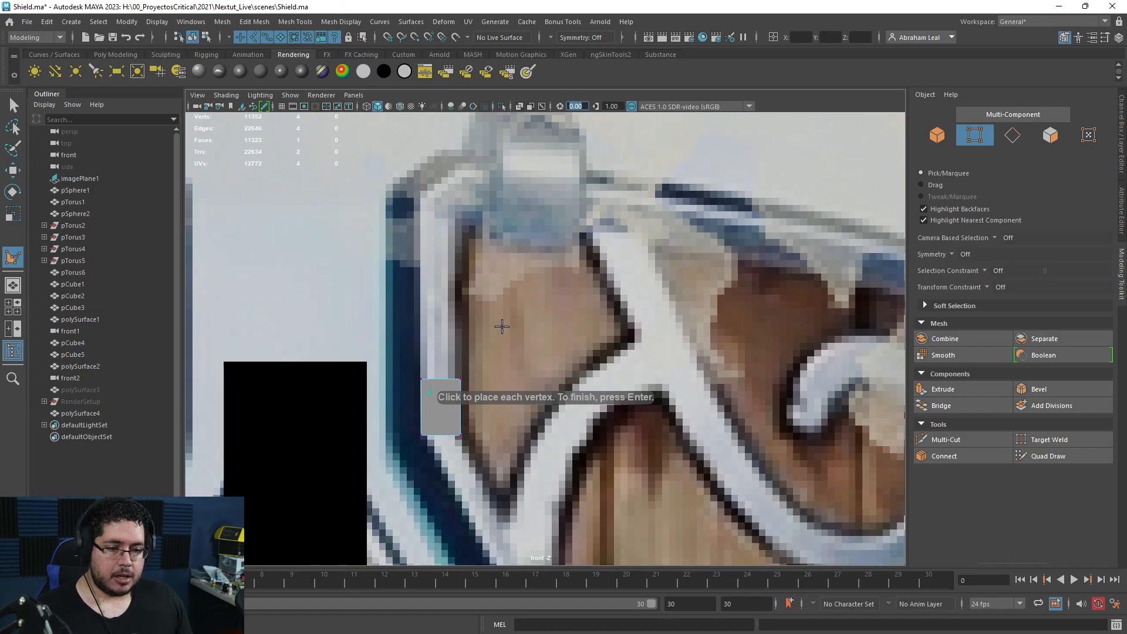
key("ctrl+z")
key("Tab")
- Activate Quad Draw on the rim quad and add a second quad directly above it along the inner rim
right_click_drag(429, 393, 471, 268)
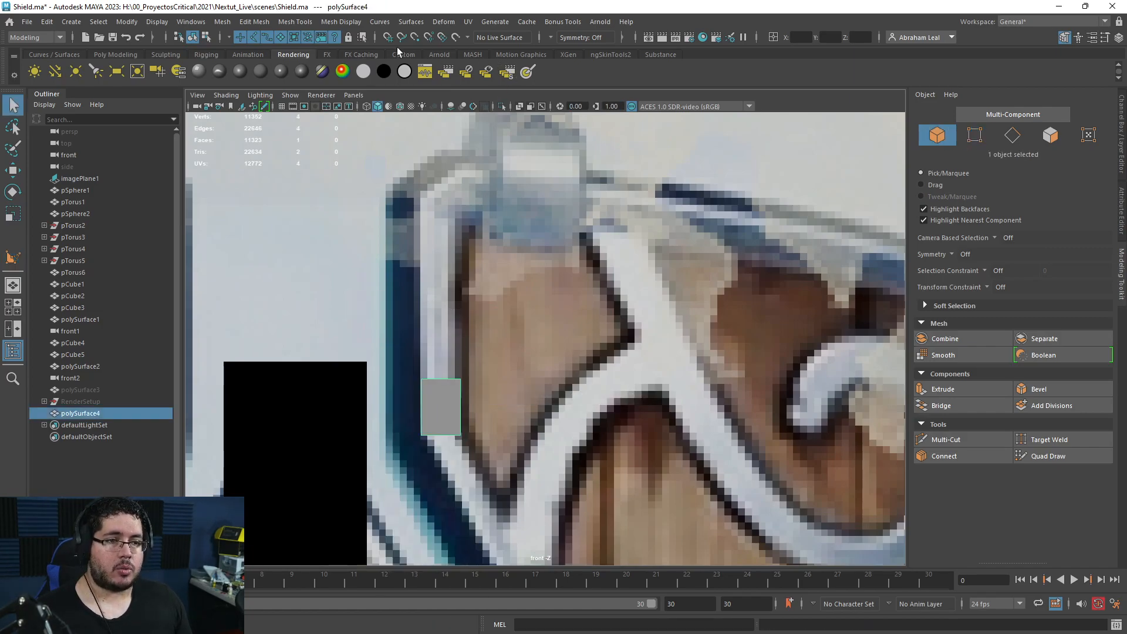
left_click(241, 54)
left_click(117, 54)
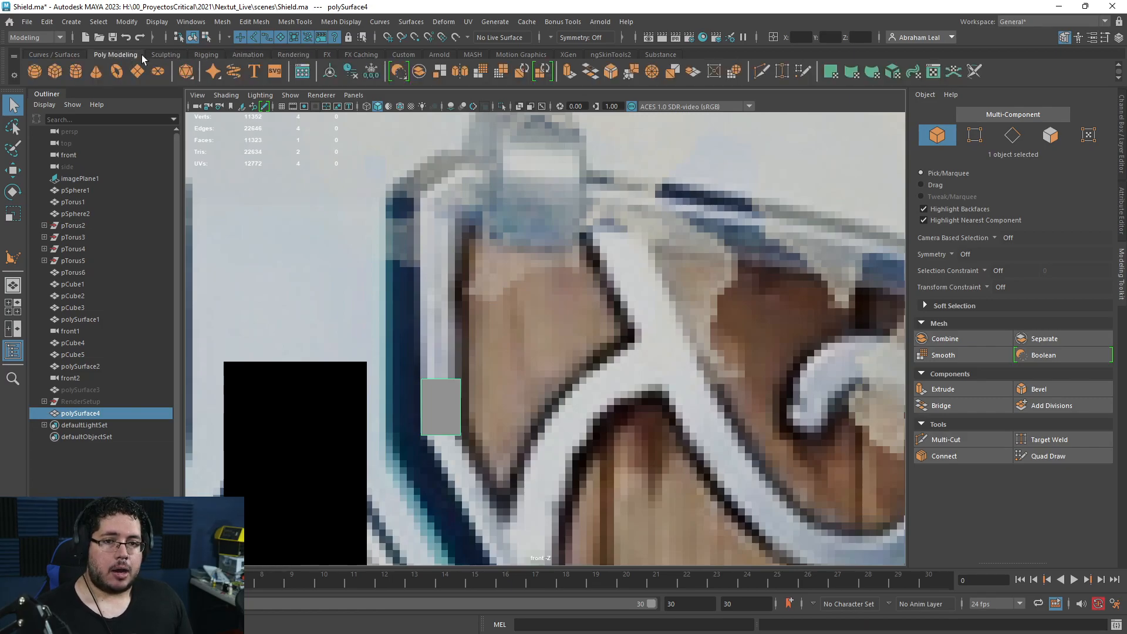
left_click(805, 72)
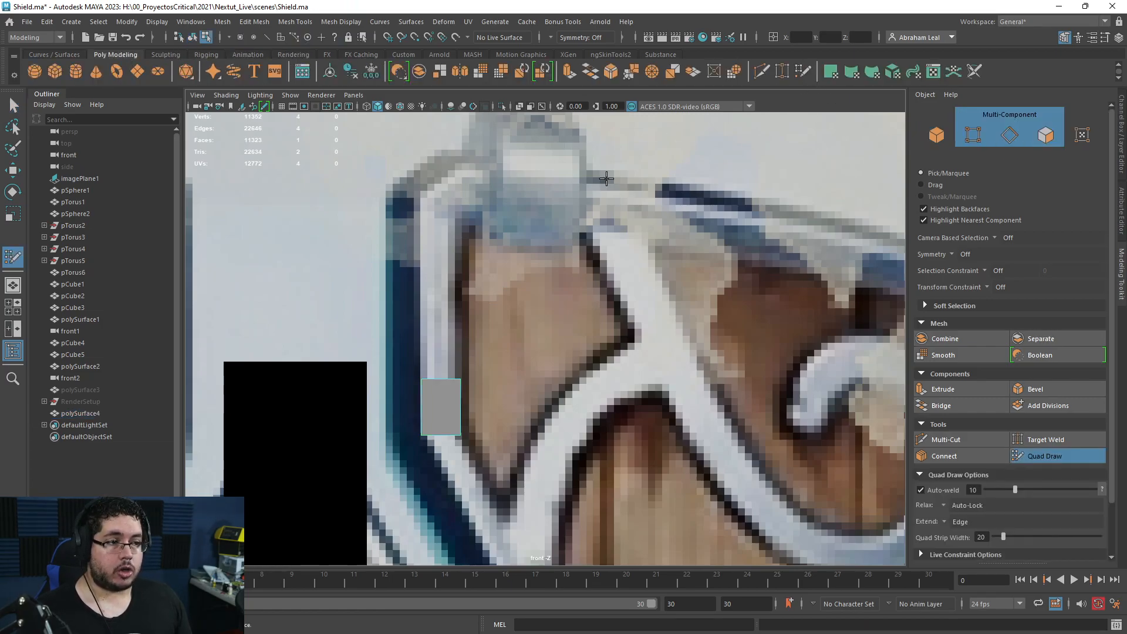
scroll(373, 382, "up", 2)
scroll(373, 382, "up", 1)
left_click(395, 319)
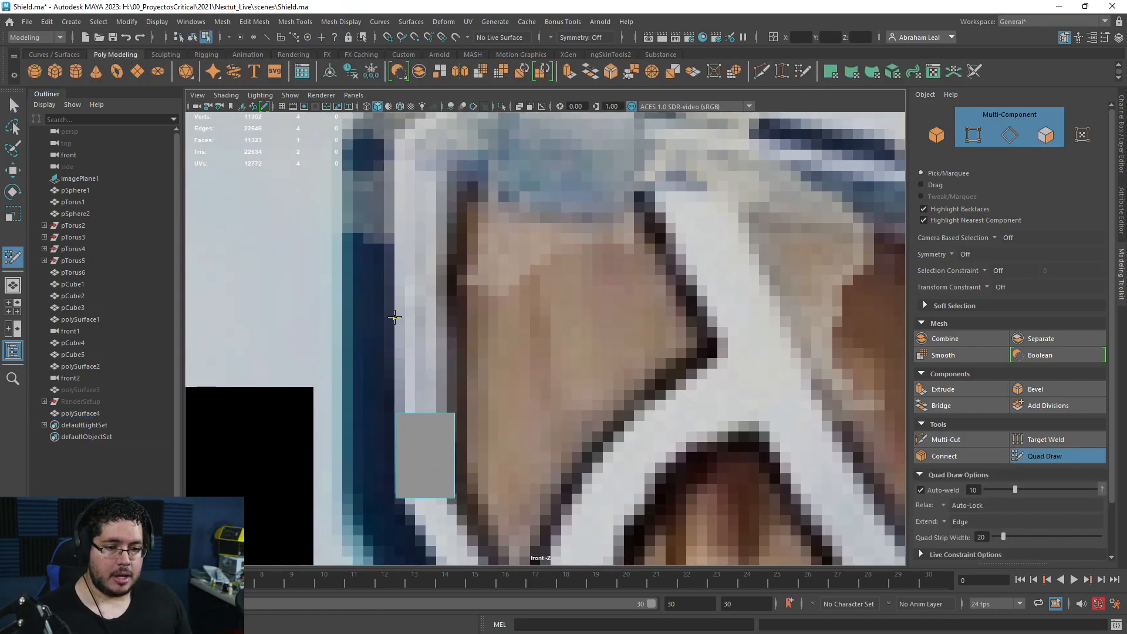
left_click(454, 317)
left_click(428, 360, "shift")
- Extend the quad strip up the inner rim to the panel's upper inner corner
middle_click_drag(437, 281, 442, 359, "alt")
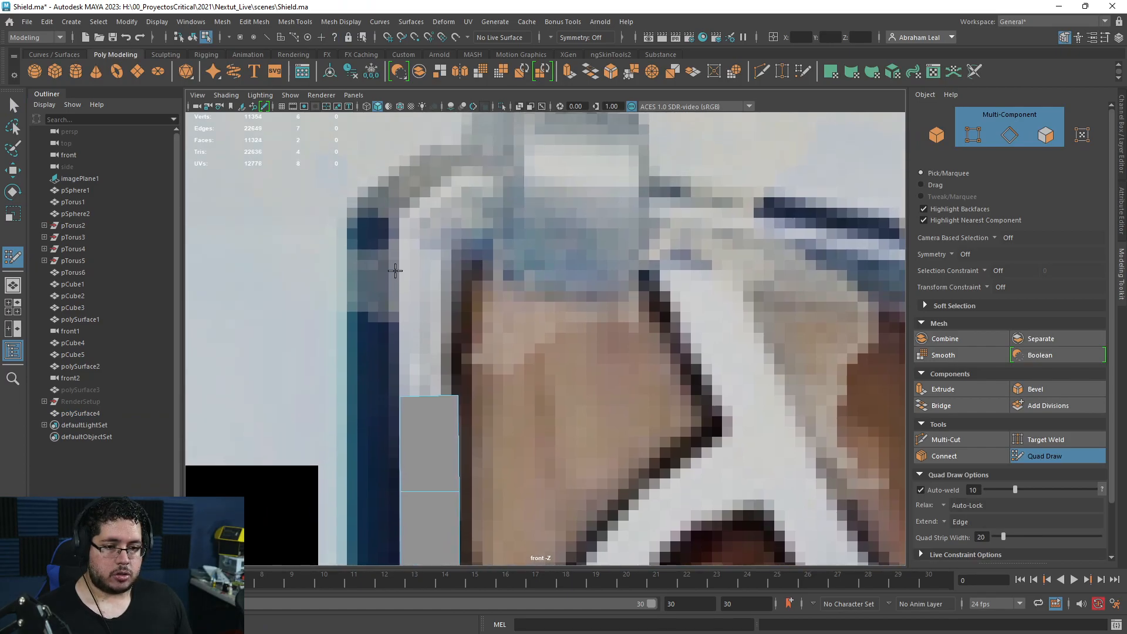
left_click(458, 284)
left_click(427, 317, "shift")
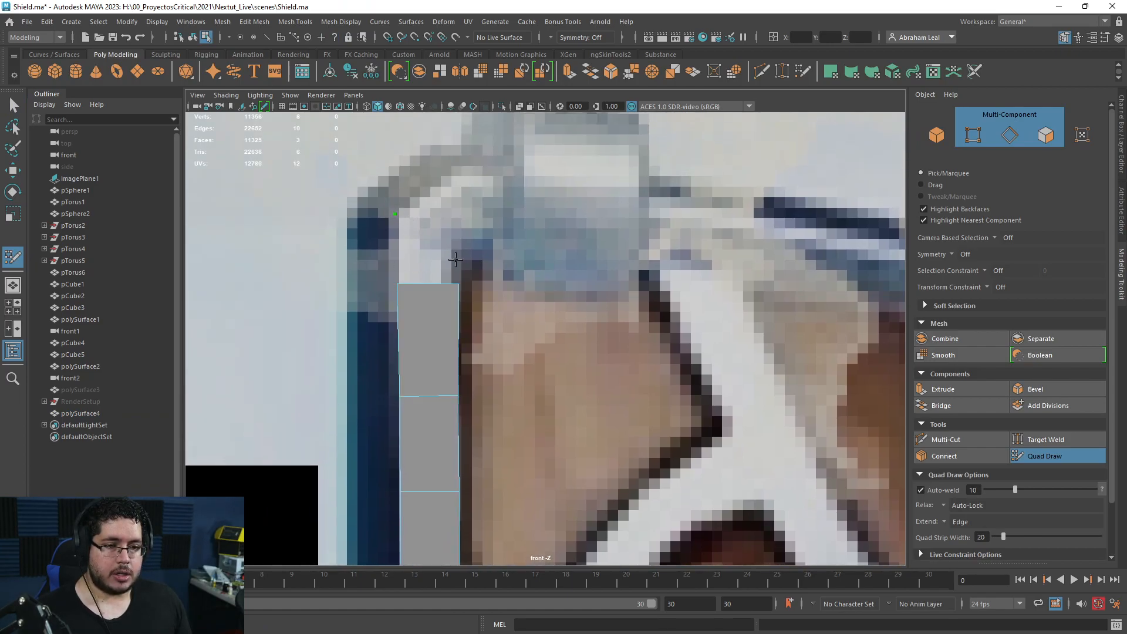
left_click(459, 260)
left_click(451, 261, "shift")
- Bend the quad strip around the upper inner corner, reposition its end vertices, and continue it across the metal clasp
middle_click_drag(452, 259, 441, 280, "alt")
left_click(480, 279)
left_click(482, 196)
left_click(472, 223, "shift")
left_click_drag(483, 196, 453, 182)
left_click_drag(480, 279, 466, 267)
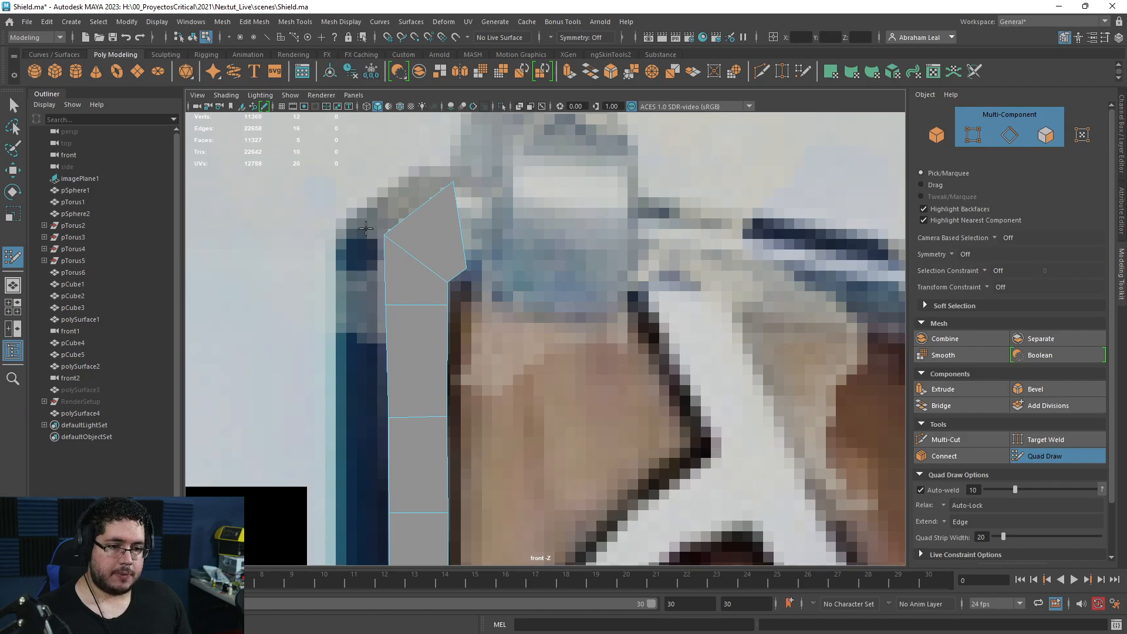
middle_click_drag(536, 266, 451, 244, "alt")
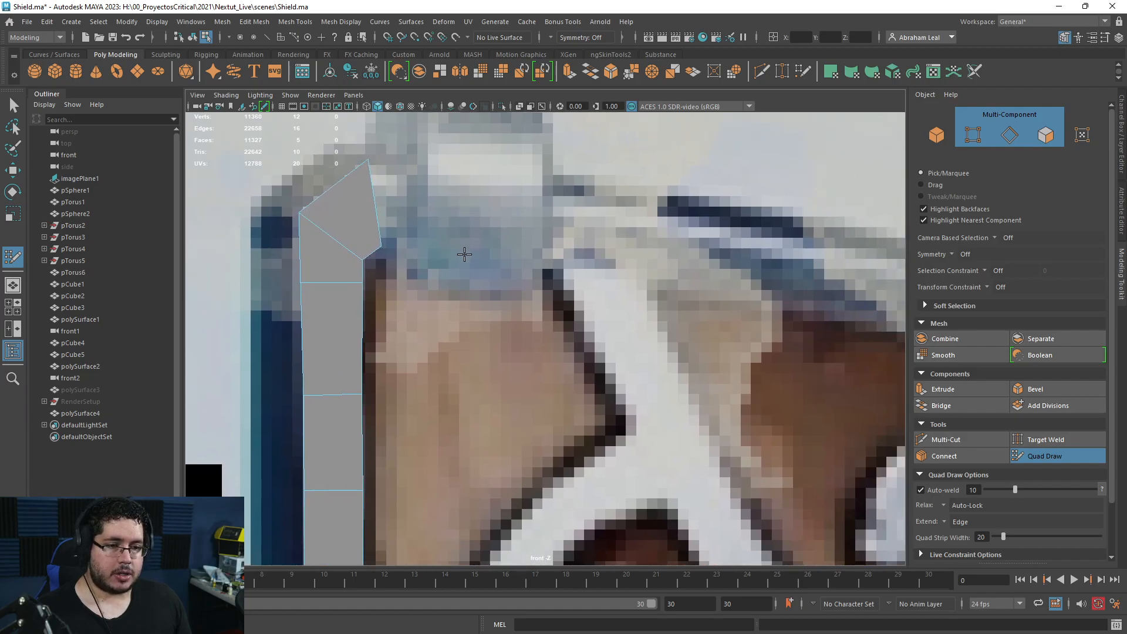
left_click(468, 173)
left_click(448, 193, "shift")
- Fill one long quad along the panel's sloping top rim and insert two cross edges to follow its curve
scroll(591, 274, "down", 10)
middle_click_drag(591, 274, 551, 241, "alt")
right_click_drag(551, 241, 567, 307, "alt")
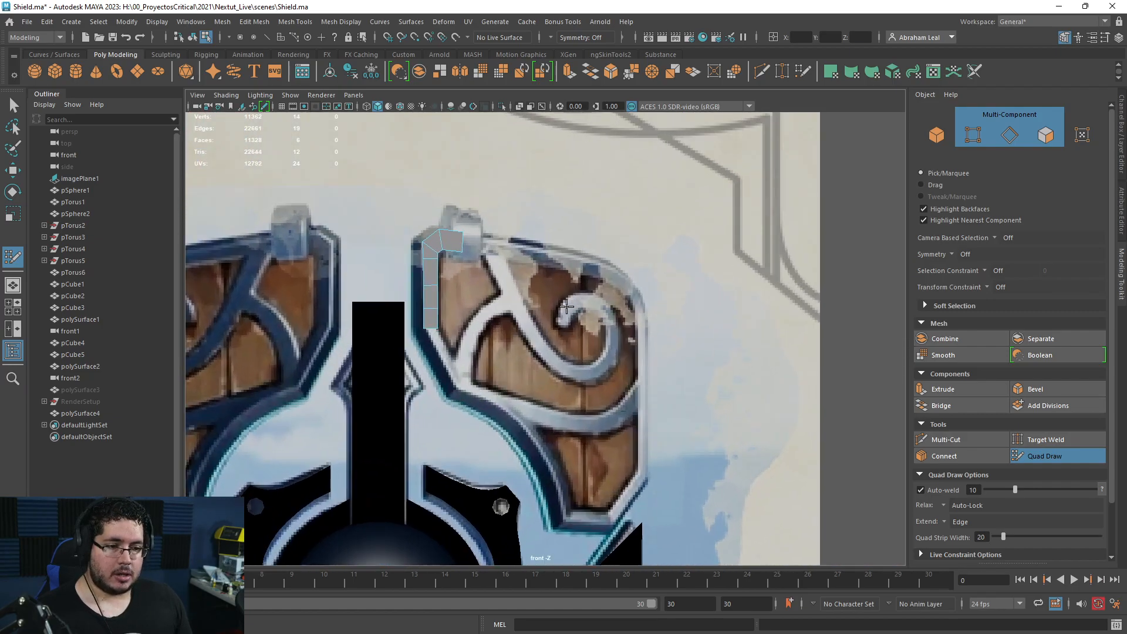
right_click_drag(415, 233, 472, 244, "alt")
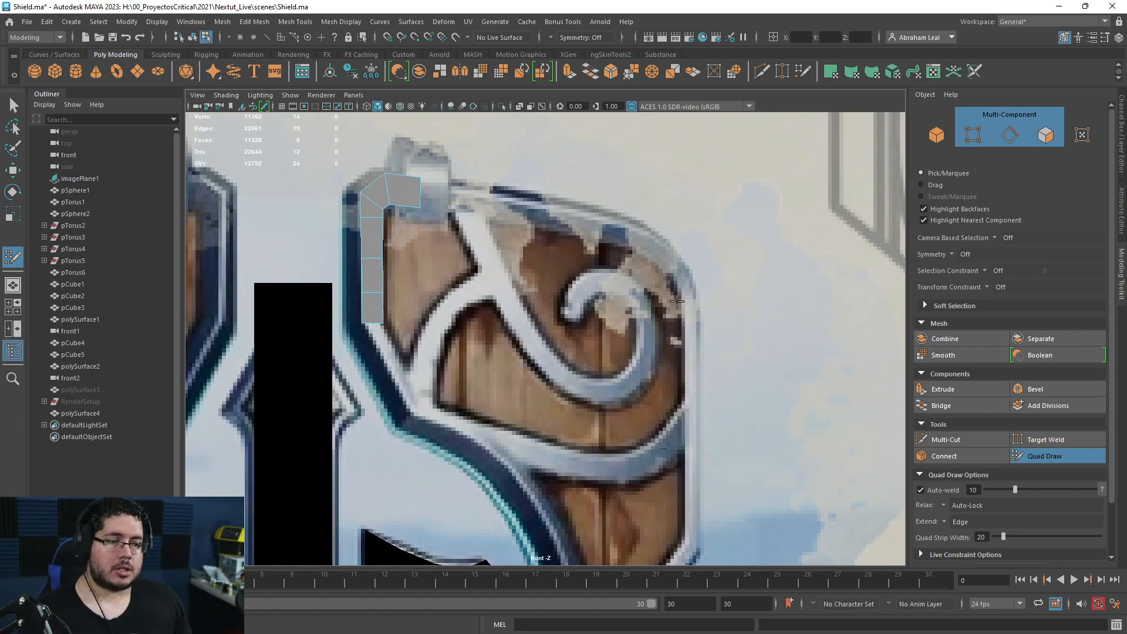
left_click(634, 220)
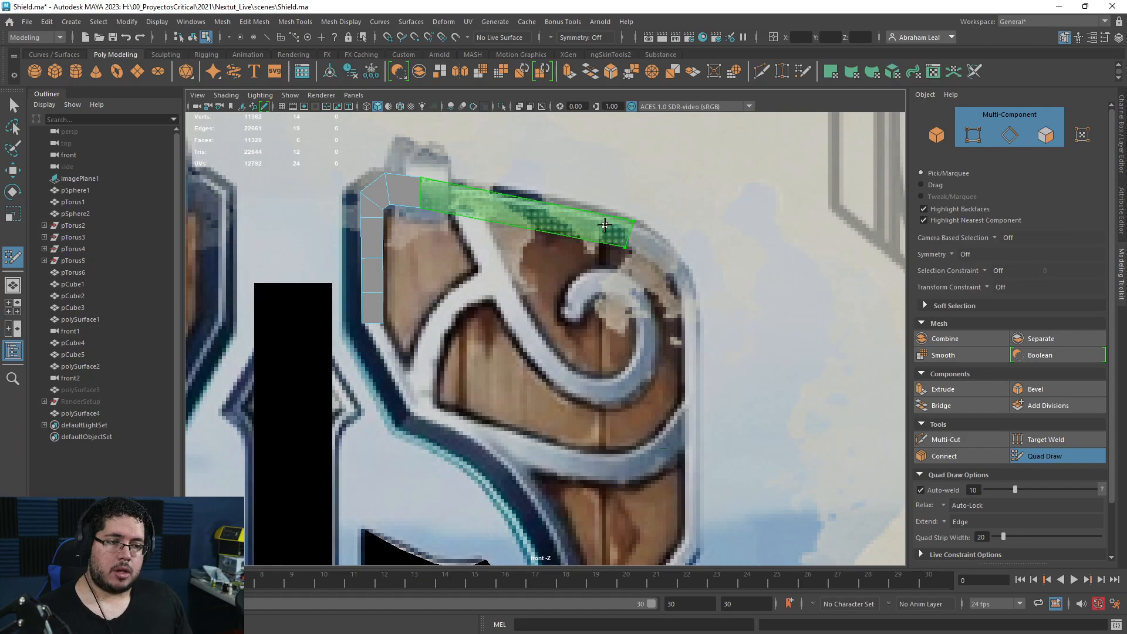
left_click(540, 210, "shift")
left_click(501, 196, "ctrl")
left_click(579, 215, "ctrl")
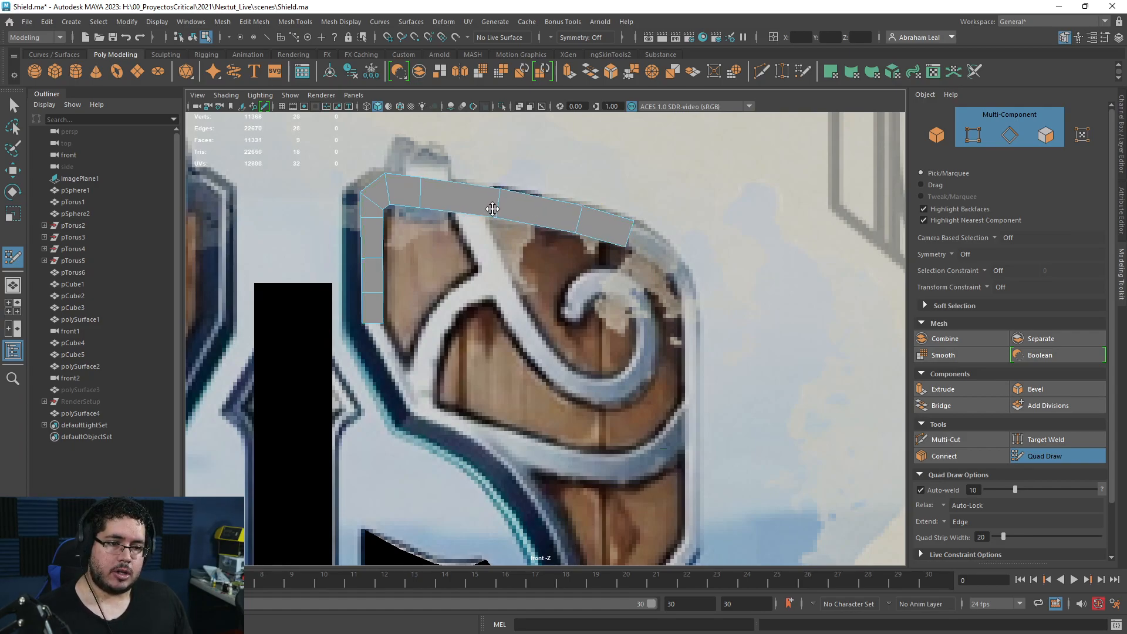
- Continue the quad strip around the panel's rounded upper outer corner
scroll(624, 264, "up", 2)
left_click(696, 221, "shift")
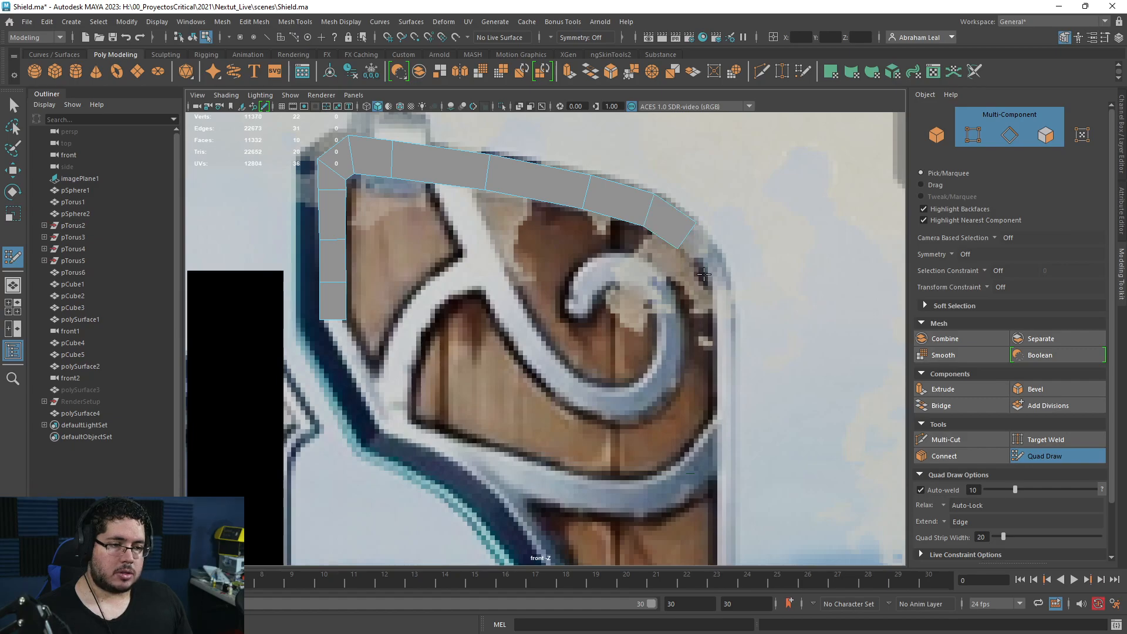
left_click(728, 262, "shift")
left_click(712, 328, "shift")
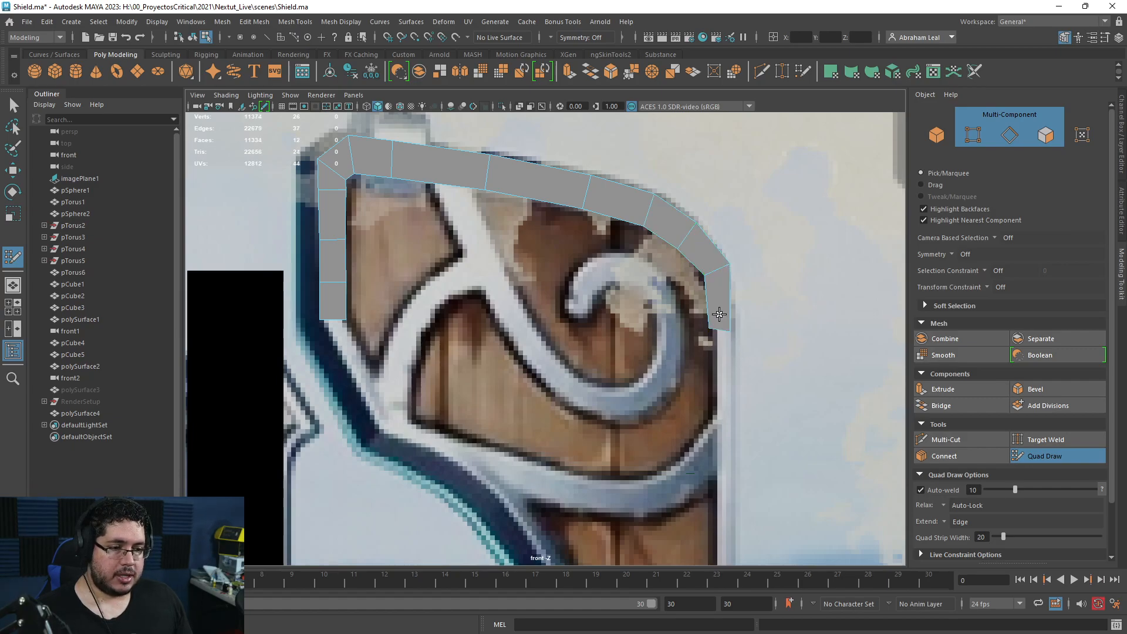
- Extend the quad strip down the panel's outer side, around the angled lower outer corner, and along the bottom edge
scroll(726, 424, "down", 2)
scroll(669, 355, "down", 3)
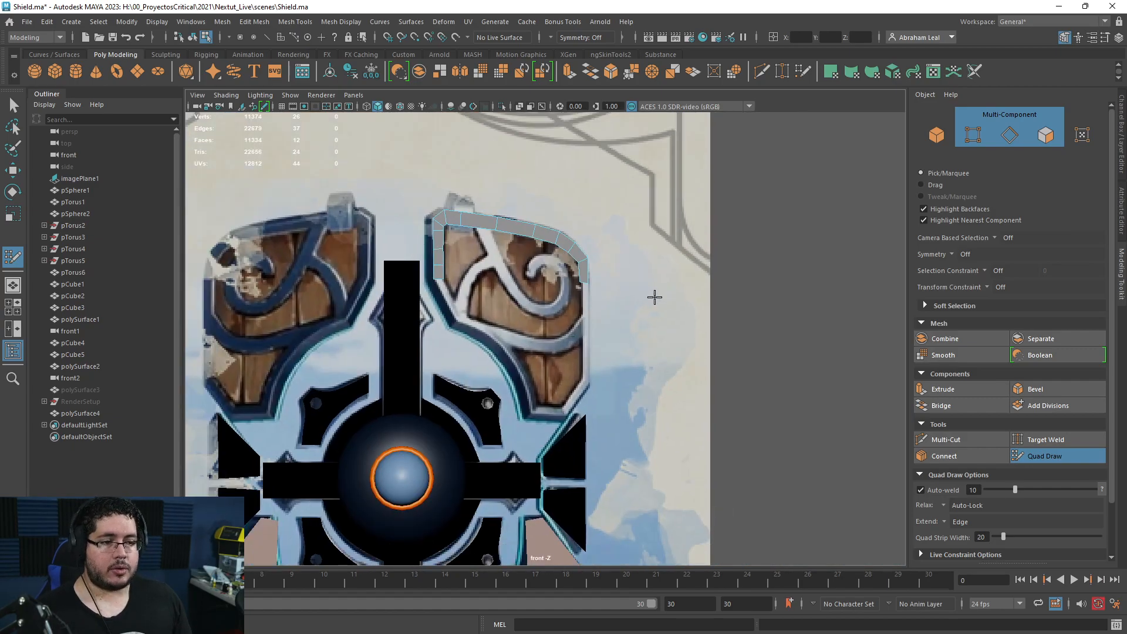
scroll(654, 297, "up", 5)
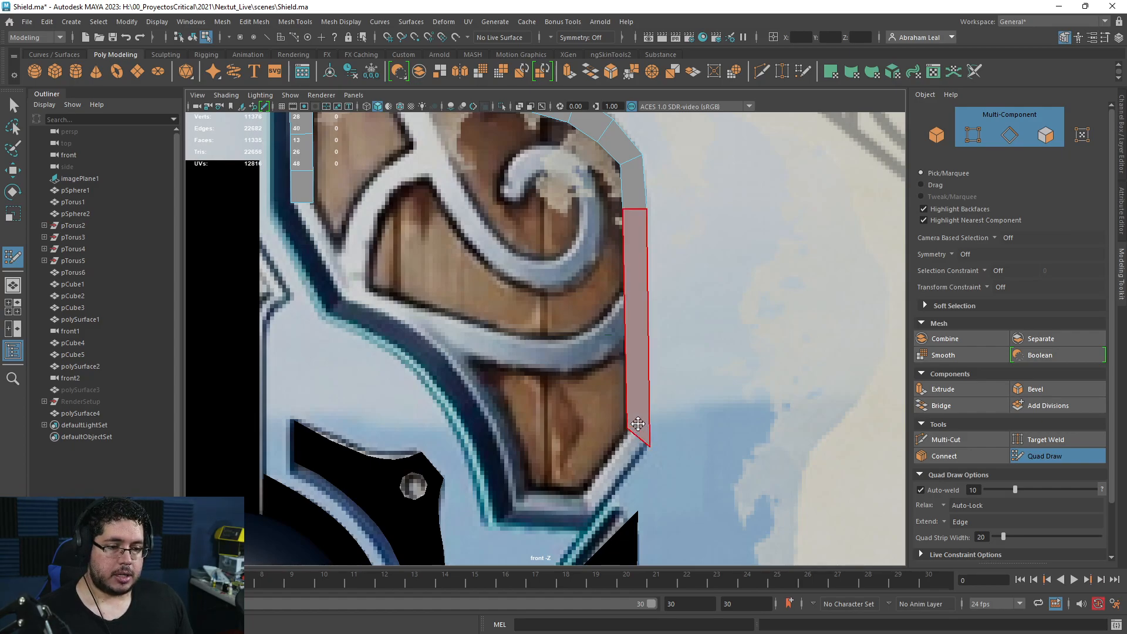
left_click(624, 461, "shift")
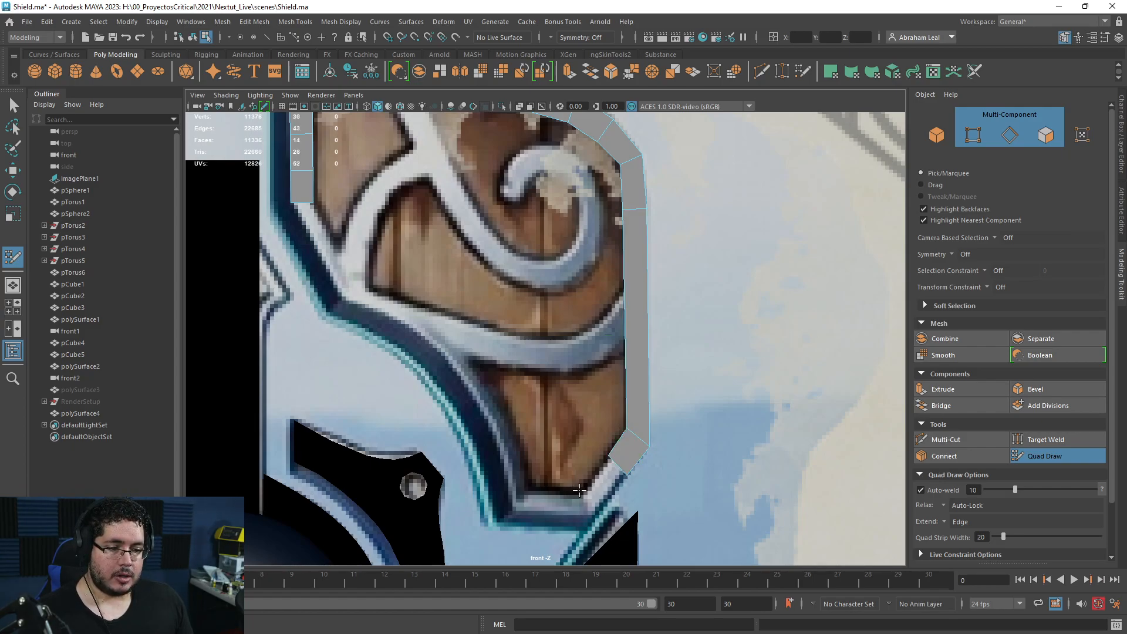
left_click(589, 517, "shift")
left_click(514, 519, "shift")
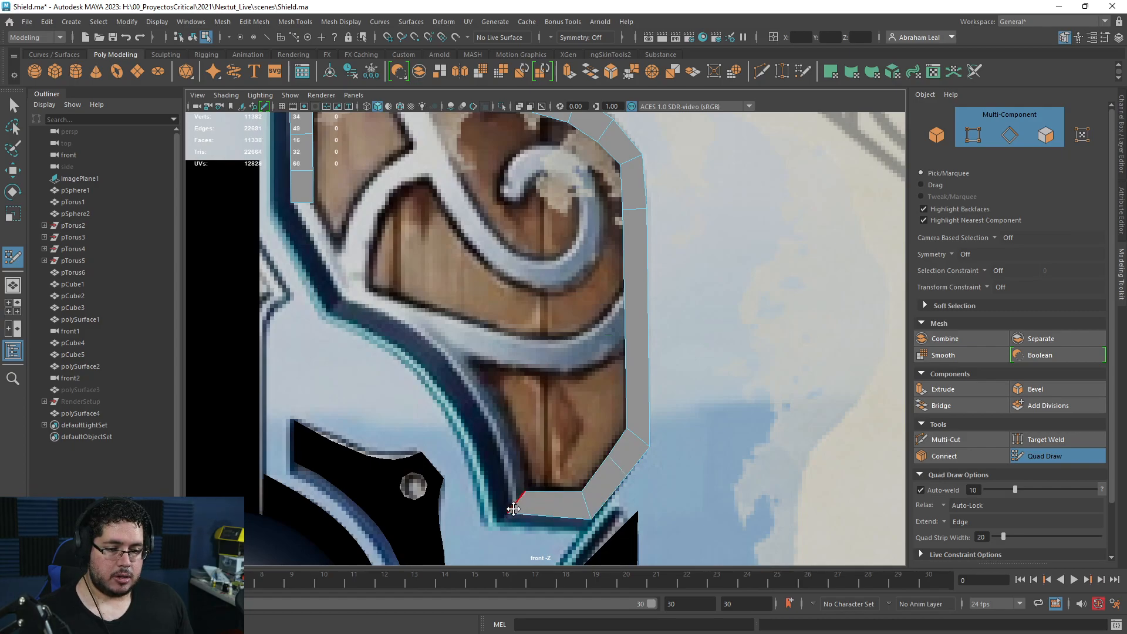
- Continue the quad strip up the curved inner rim and join it to the starting end to close the loop
left_click(497, 451, "shift")
left_click(492, 400, "shift")
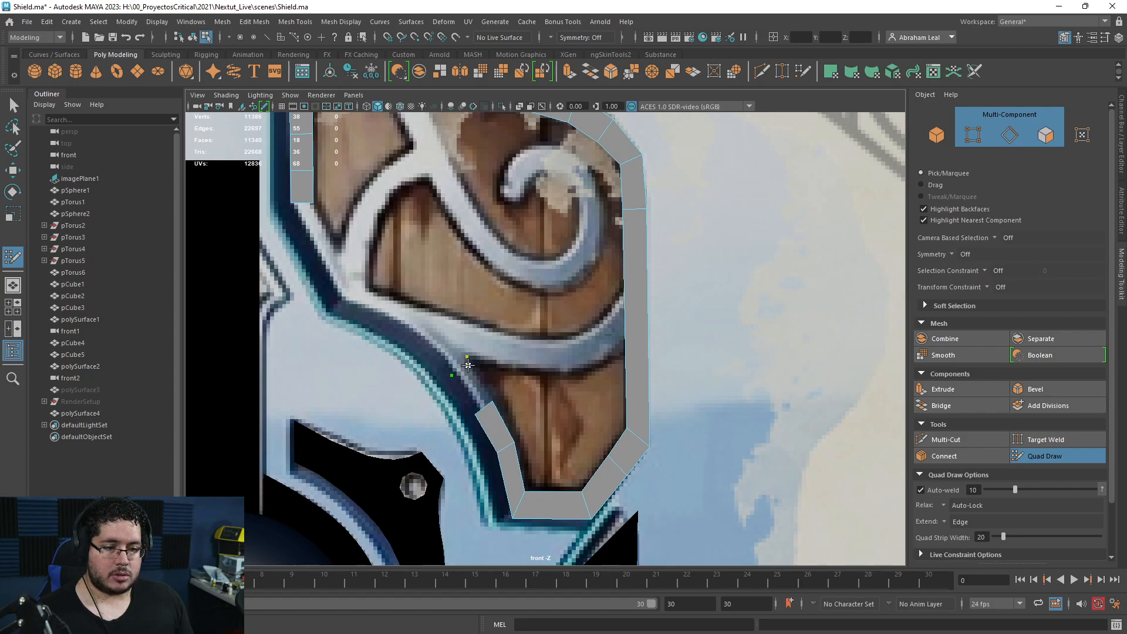
left_click(468, 360, "shift")
left_click(427, 322, "shift")
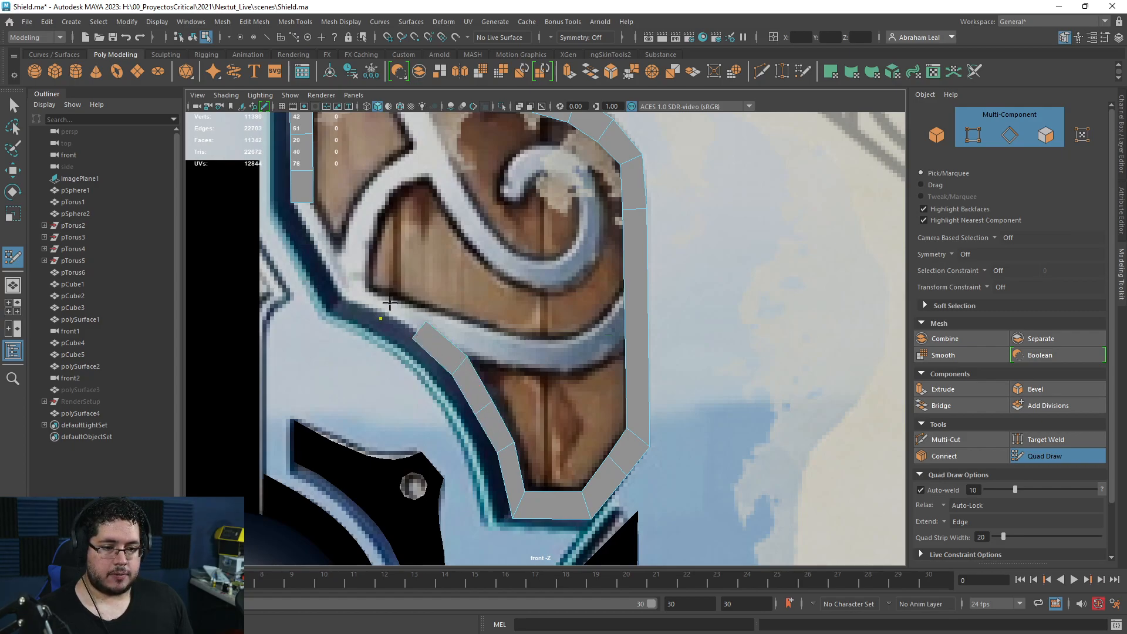
left_click(396, 300, "shift")
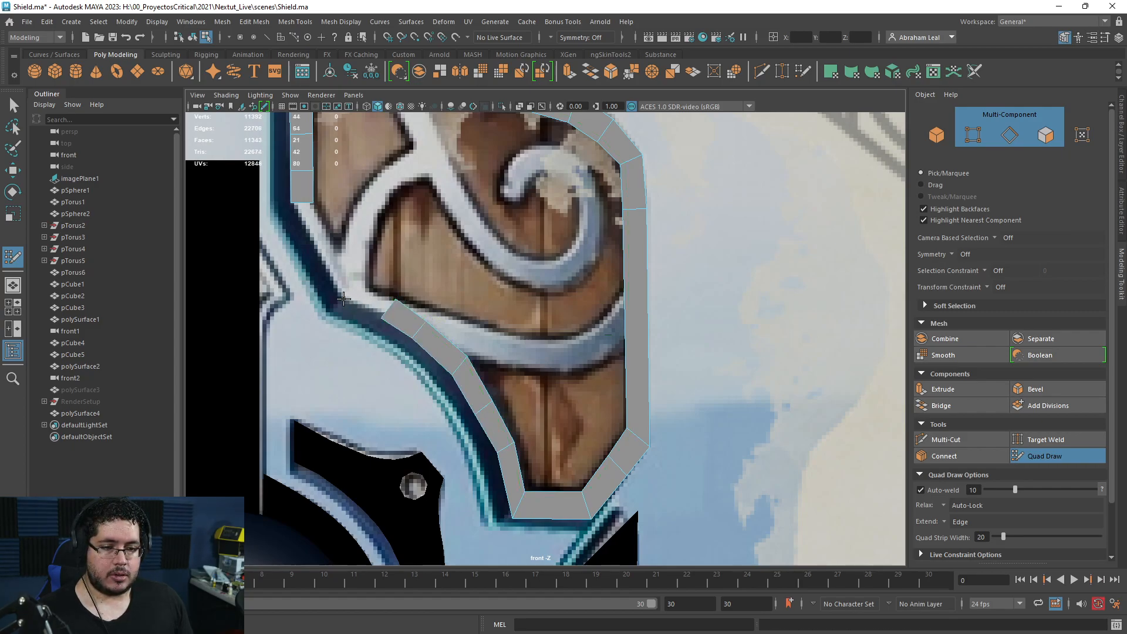
left_click(345, 299, "shift")
left_click(329, 251, "shift")
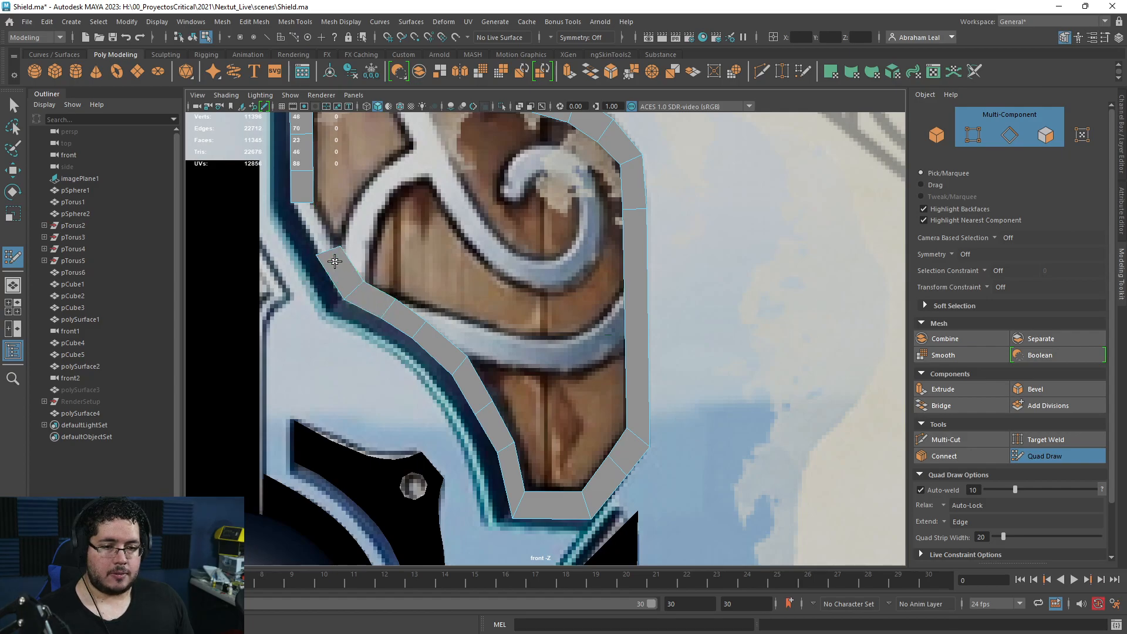
scroll(464, 342, "down", 4)
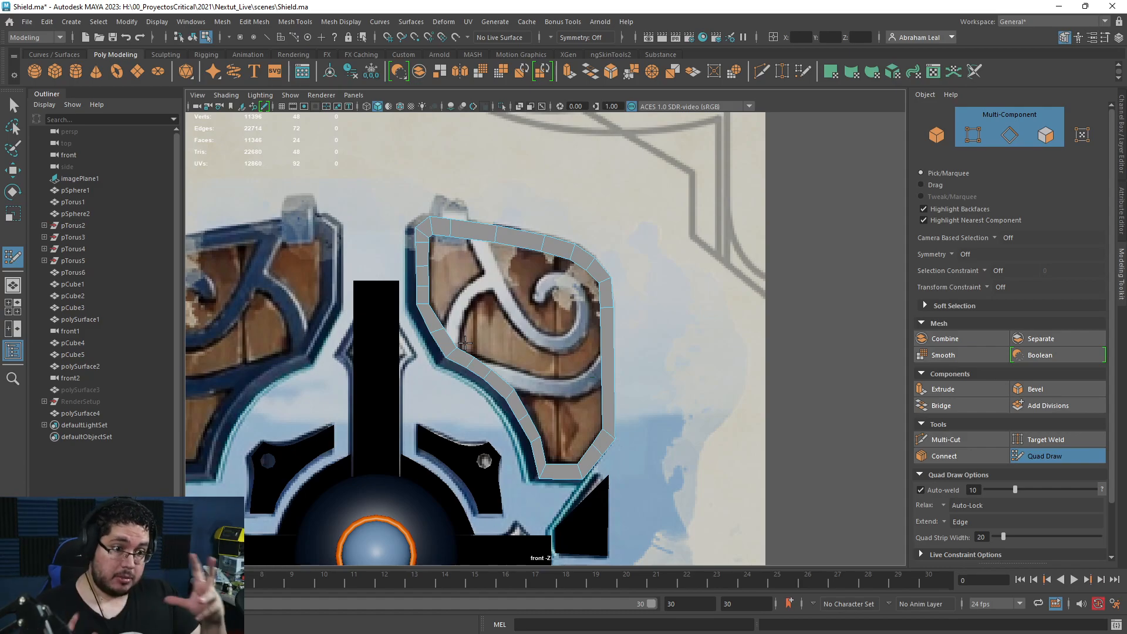
- Leave Quad Draw and flatten the three outermost vertices of the rim's outer side into a vertical line
scroll(489, 270, "up", 5)
middle_click_drag(343, 211, 376, 264, "alt")
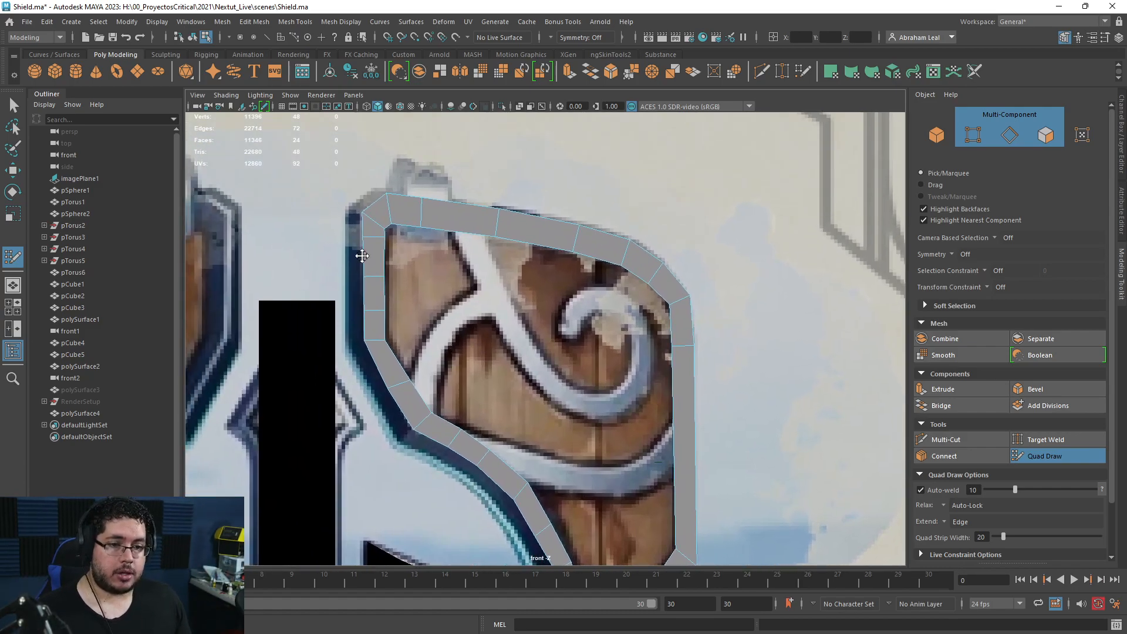
key("q")
middle_click_drag(572, 339, 498, 225, "alt")
right_click_drag(614, 222, 559, 220)
left_click_drag(630, 445, 611, 468)
key("y")
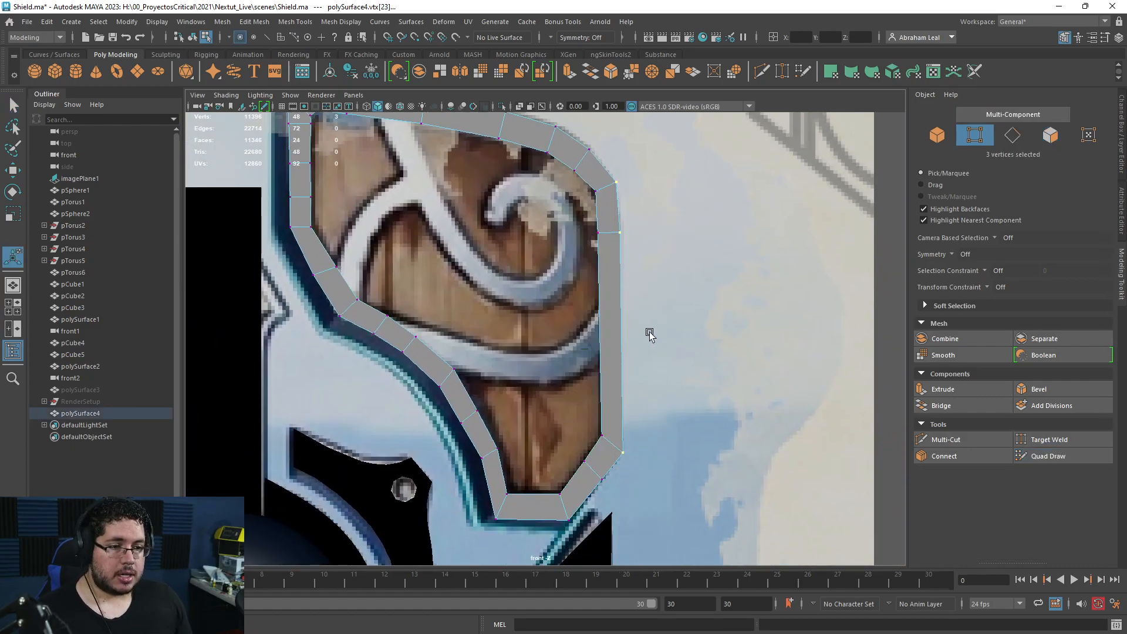
key("r")
mouse_move(673, 318)
left_mouse_down()
mouse_move(557, 332)
mouse_move(664, 318)
left_mouse_up()
- Align the inner vertices of the rim's outer side vertically and nudge a vertex near the rounded upper outer corner
key("w")
left_click_drag(583, 182, 612, 447)
key("r")
left_click_drag(643, 314, 636, 295)
key("w")
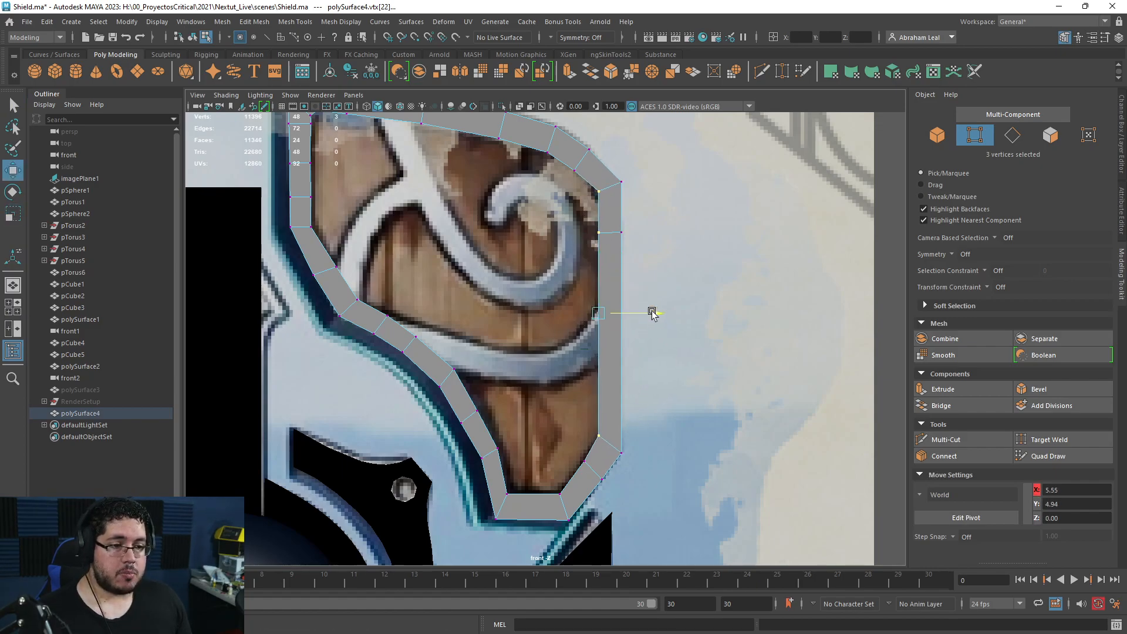
middle_click_drag(520, 157, 579, 331, "alt")
scroll(576, 334, "up", 2)
left_click(601, 322)
left_click_drag(597, 329, 596, 327)
- Level the outer and inner vertex pairs along the rim's bottom edge by scaling them flat vertically
middle_click_drag(516, 352, 557, 176, "alt")
middle_click_drag(522, 371, 507, 144, "alt")
left_click_drag(645, 421, 433, 461)
key("r")
left_click_drag(551, 370, 558, 503)
left_click_drag(599, 365, 513, 400)
left_click_drag(551, 337, 566, 417)
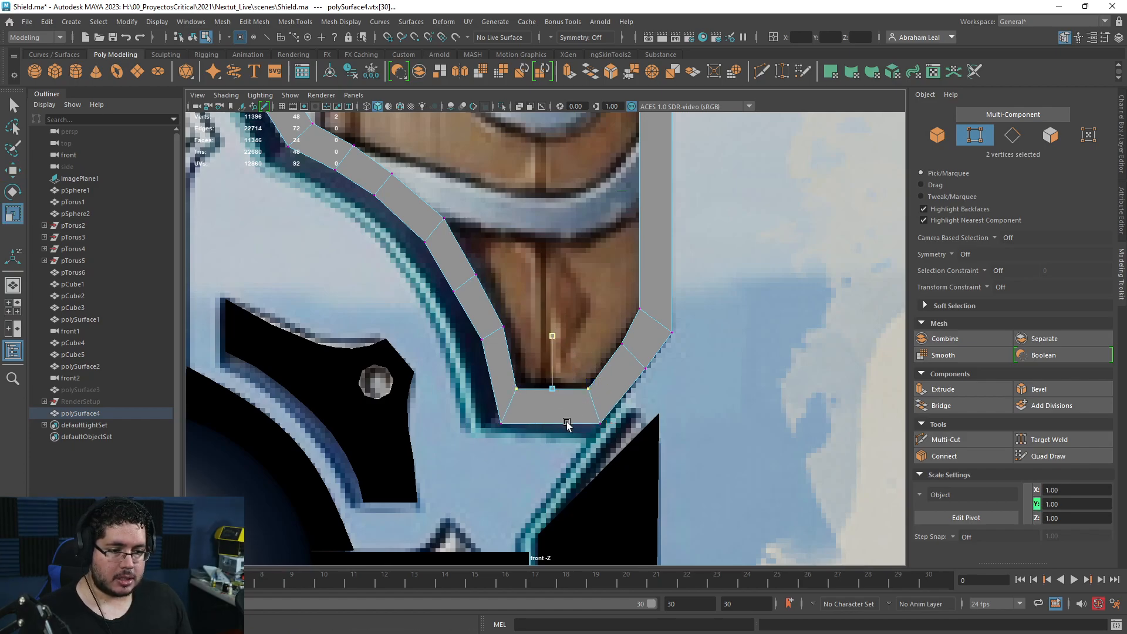
- Compare the rim with the reference in wireframe, then straighten and rotate the three inner vertices of the angled lower outer corner
middle_click_drag(621, 407, 558, 390, "alt")
right_click_drag(559, 390, 583, 390, "alt")
key("4")
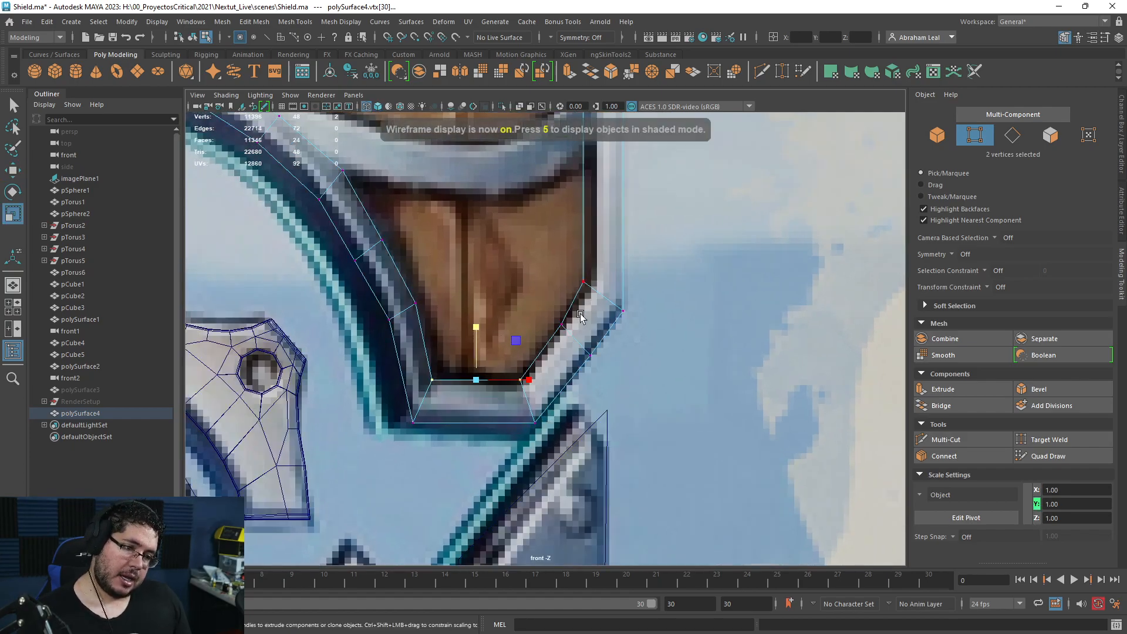
key("6")
left_click(589, 277)
left_click(559, 328, "shift")
left_click(527, 379, "shift")
left_click_drag(604, 330, 552, 335)
key("e")
left_click_drag(584, 293, 597, 314)
- Straighten and rotate the three outer vertices of the angled lower outer corner to run parallel with its inner edge
left_click(623, 312)
key("w")
left_click_drag(670, 333, 515, 433, "shift")
key("r")
mouse_move(630, 367)
left_mouse_down()
mouse_move(552, 385)
mouse_move(624, 351)
left_mouse_up()
key("e")
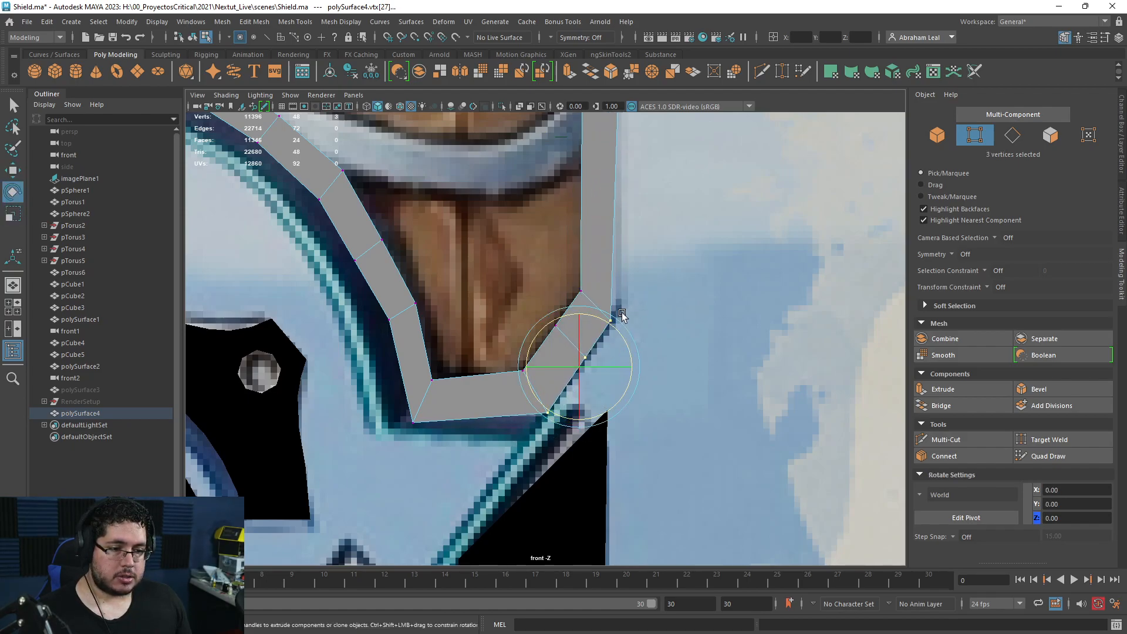
- Flatten the bottom edge's inner and outer vertex pairs into horizontal lines again
key("w")
left_click_drag(575, 398, 350, 445)
key("r")
left_click_drag(480, 365, 462, 468)
left_click_drag(528, 353, 437, 353)
key("w")
left_click(432, 379)
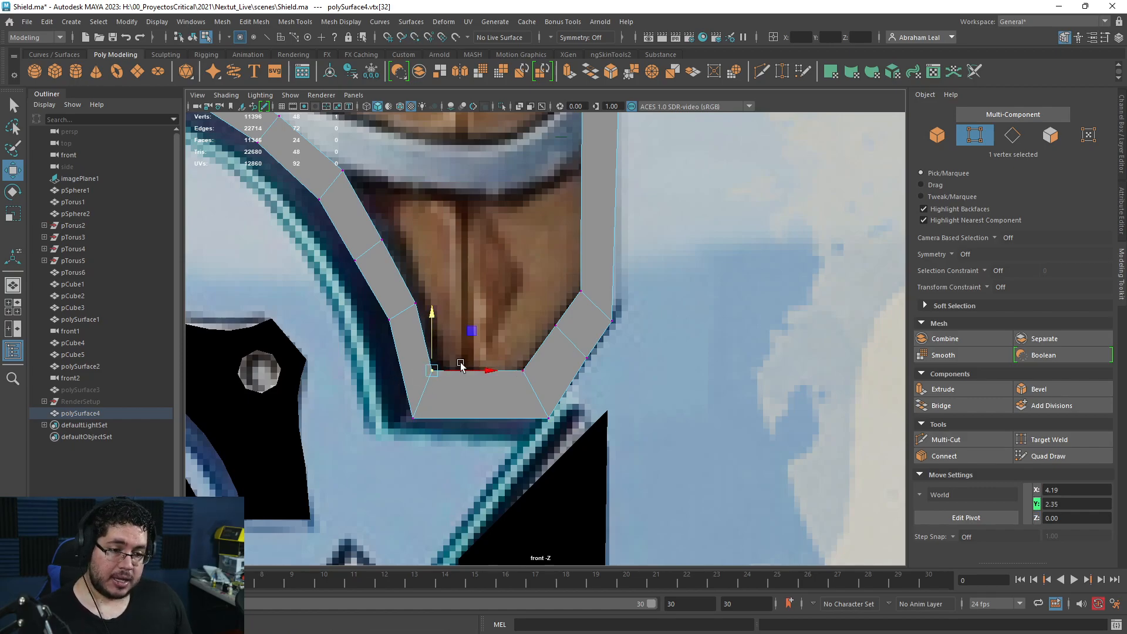
left_click_drag(552, 356, 414, 385)
middle_click_drag(567, 340, 564, 355, "alt")
left_click_drag(473, 332, 472, 345)
key("ctrl+z")
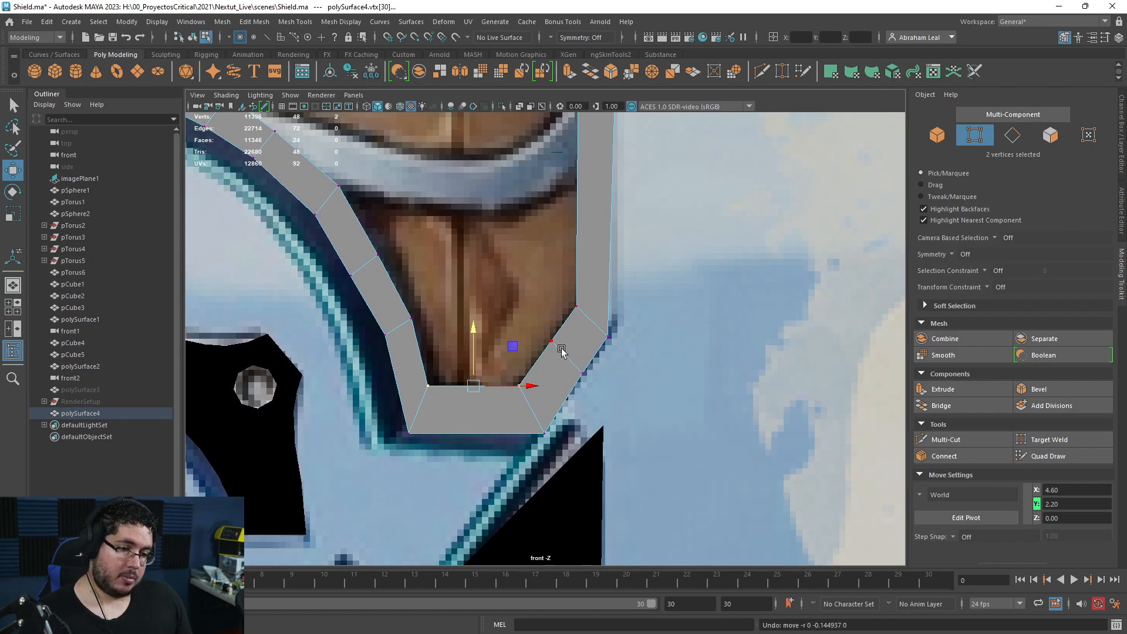
- Lower the nine vertices of the rim's bottom section slightly and nudge the outermost vertex of the lower outer corner
middle_click_drag(589, 383, 599, 430, "alt")
scroll(580, 428, "down", 5)
scroll(580, 424, "up", 2)
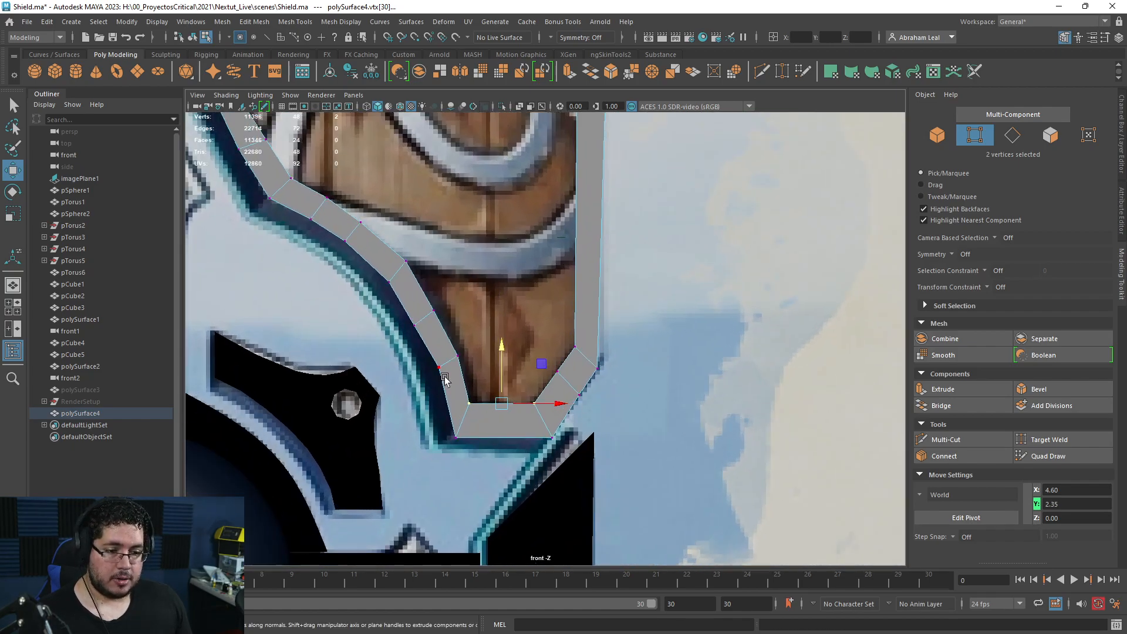
left_click_drag(611, 336, 446, 454)
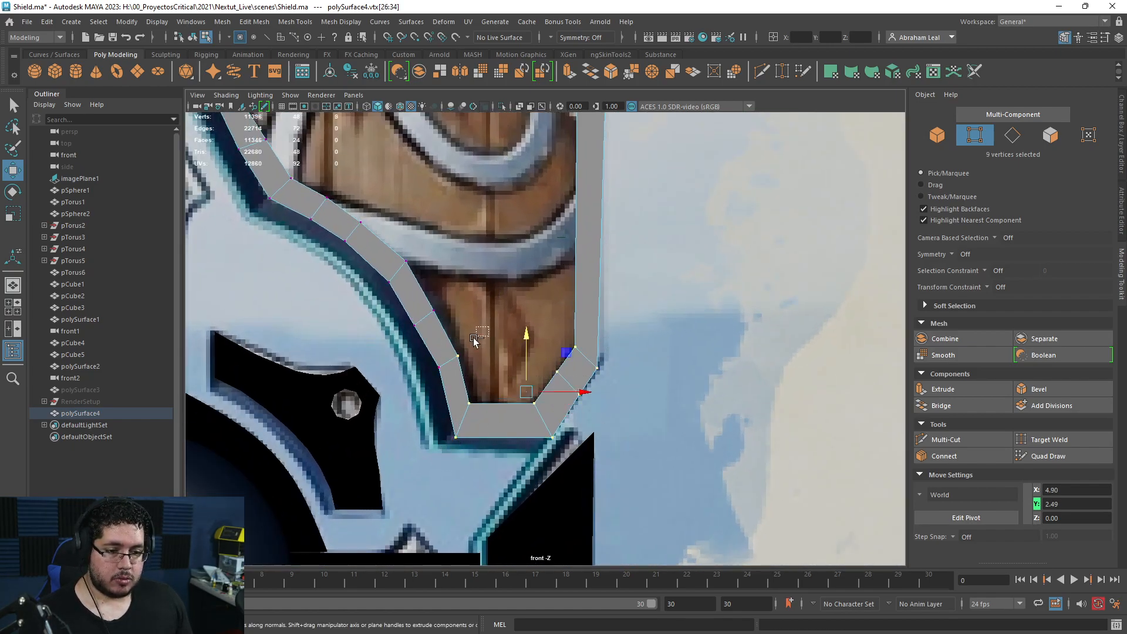
left_click_drag(523, 334, 524, 340)
left_click(614, 339)
middle_click_drag(614, 339, 578, 465, "alt")
left_click_drag(560, 504, 558, 505)
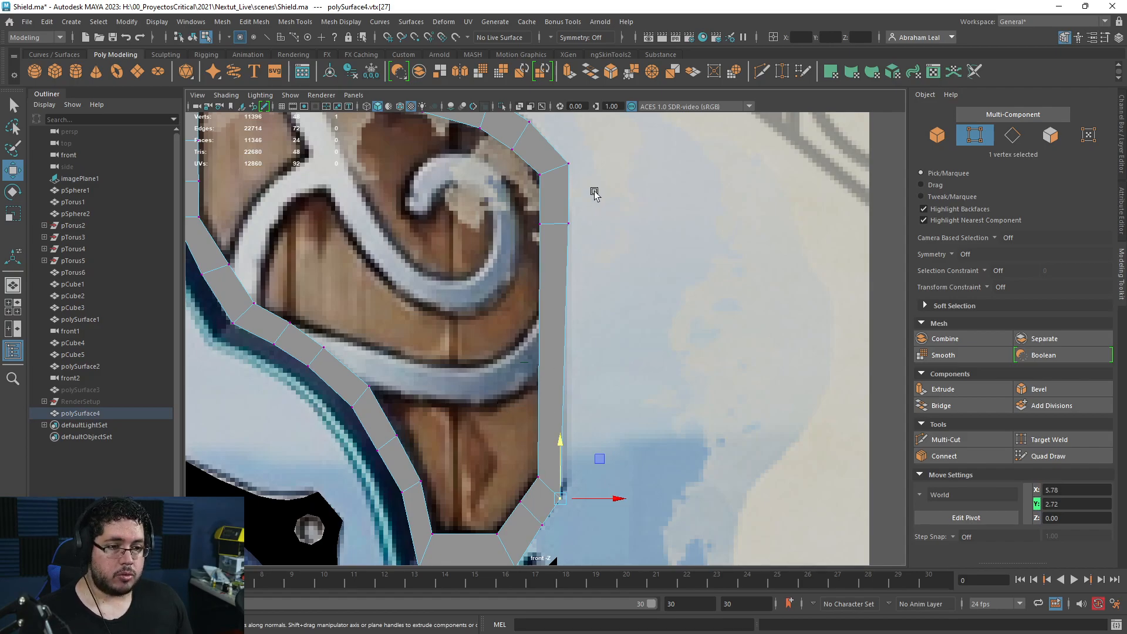
- Realign the outermost vertices of the rim's outer side into a vertical line and shift them outward to X 5.88
left_click_drag(599, 180, 552, 503)
key("r")
left_click_drag(616, 361, 508, 394)
scroll(552, 359, "down", 3)
key("w")
scroll(608, 281, "down", 3)
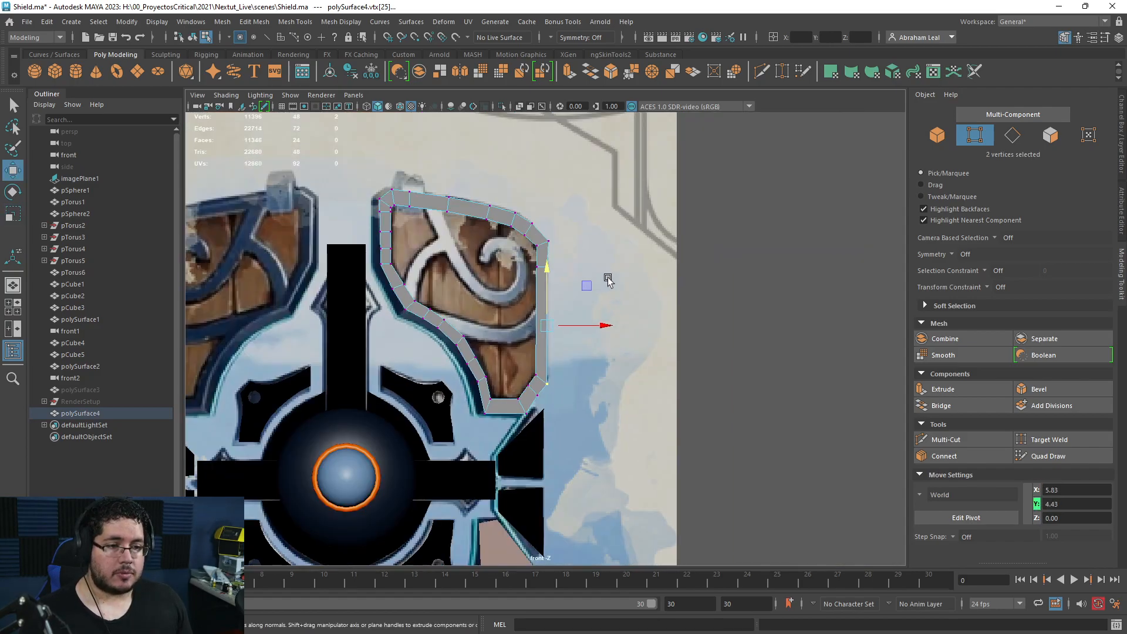
left_click_drag(567, 324, 541, 414)
key("r")
left_click_drag(603, 313, 463, 346)
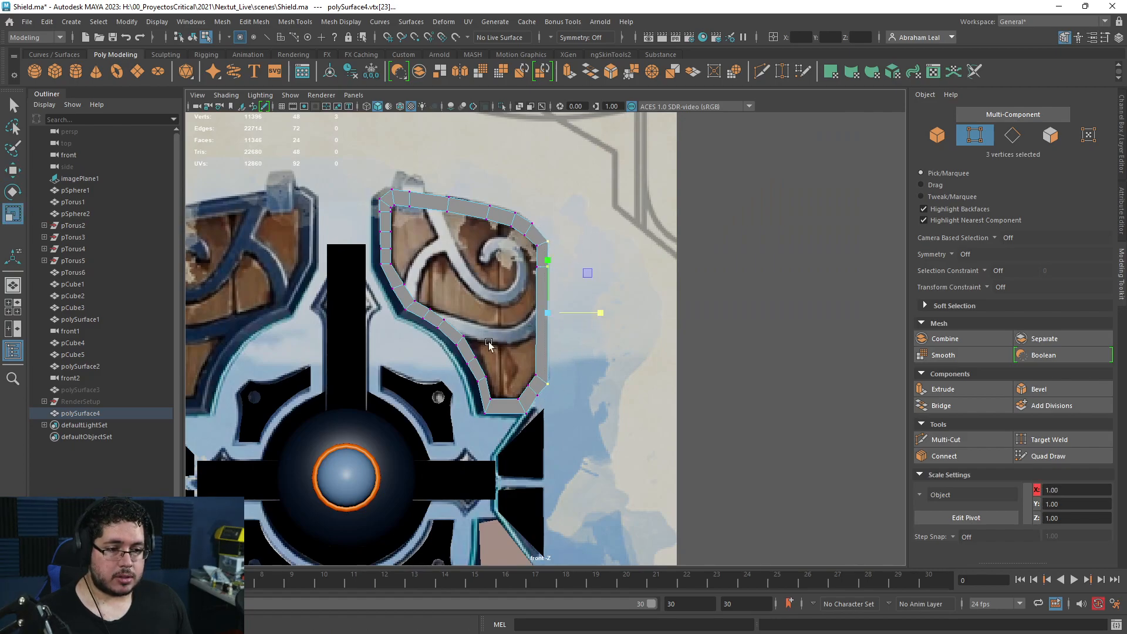
scroll(593, 303, "up", 3)
key("w")
left_click_drag(592, 305, 599, 302)
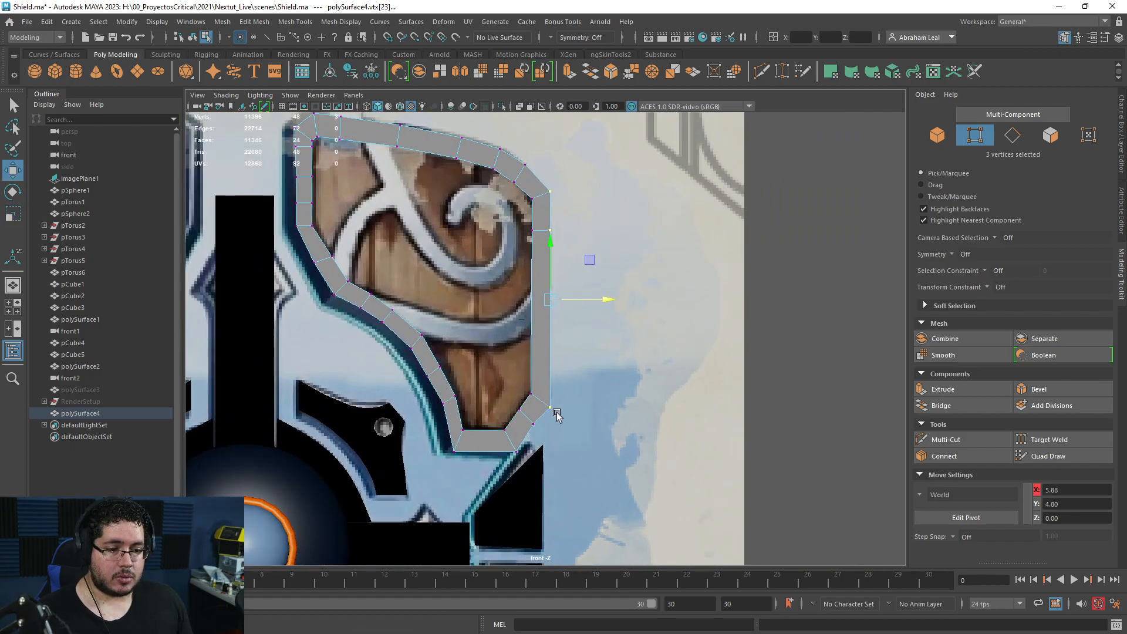
- Reposition the outer middle vertex and two inner vertices of the angled lower outer corner to even out the rim's width
scroll(531, 363, "up", 2)
scroll(531, 362, "up", 3)
left_click(574, 368)
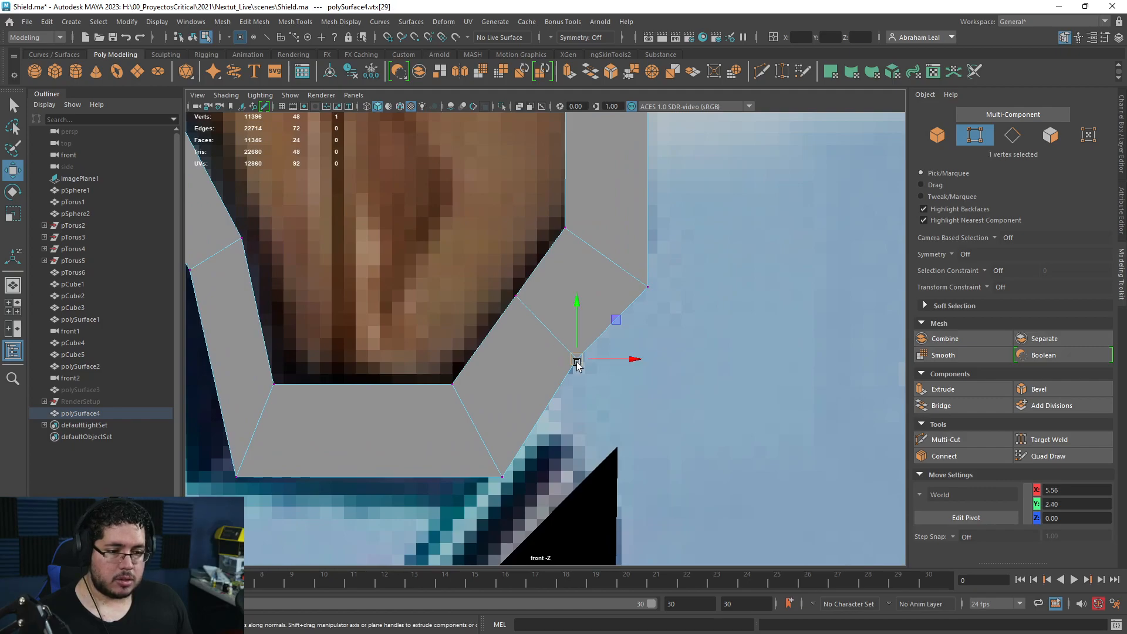
left_click_drag(573, 372, 575, 381)
left_click_drag(590, 214, 487, 321)
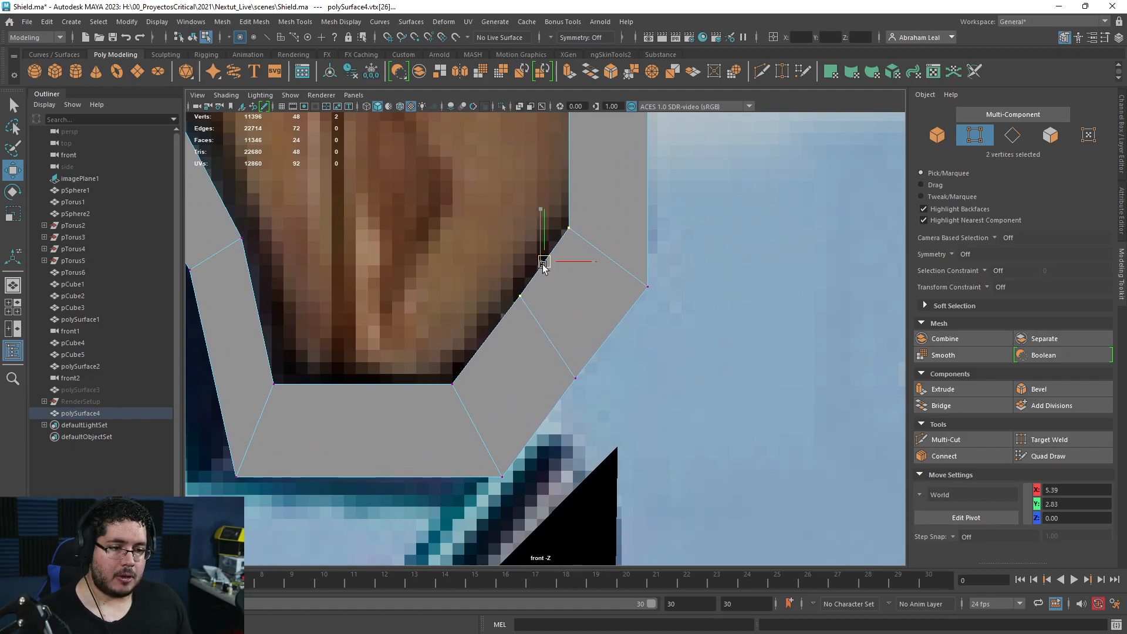
left_click(519, 297)
left_click(672, 360)
- Nudge the vertices around the inner rim's slanted section and bend to match the reference outline
scroll(671, 360, "down", 9)
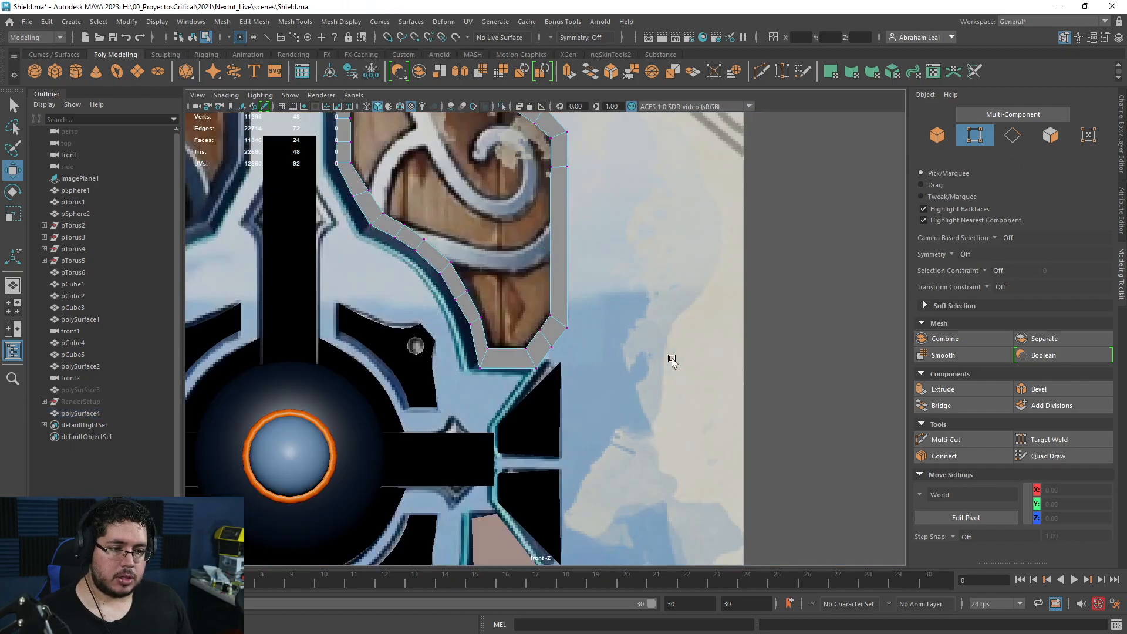
scroll(554, 348, "up", 3)
middle_click_drag(378, 221, 573, 428, "alt")
scroll(574, 428, "up", 3)
left_click(464, 342)
left_click(495, 404)
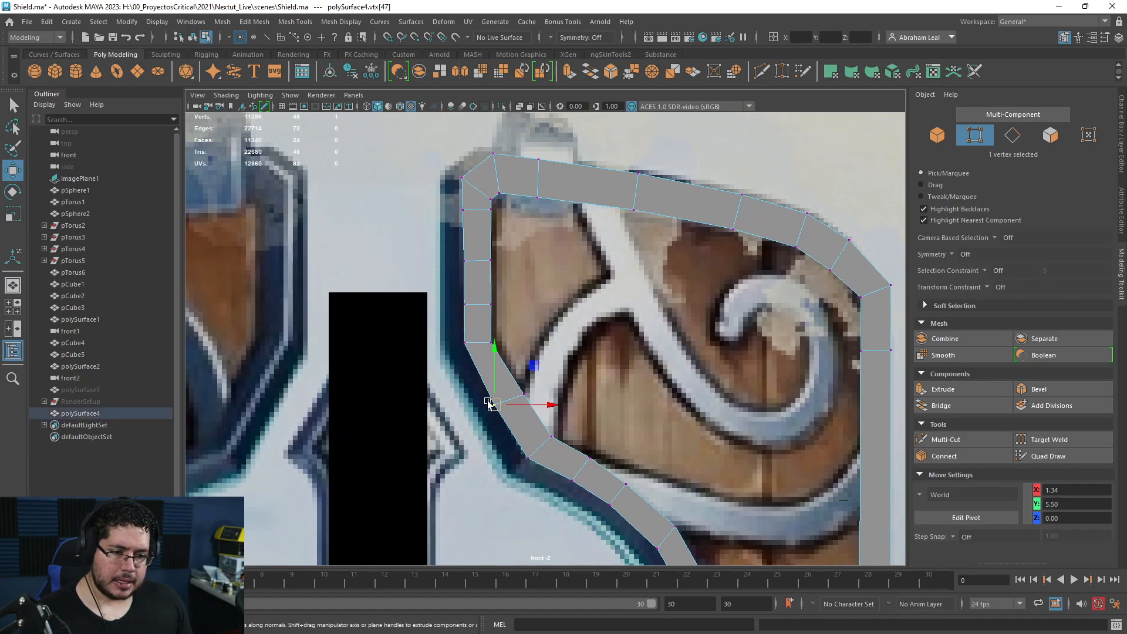
scroll(531, 358, "up", 2)
left_click_drag(497, 434, 500, 433)
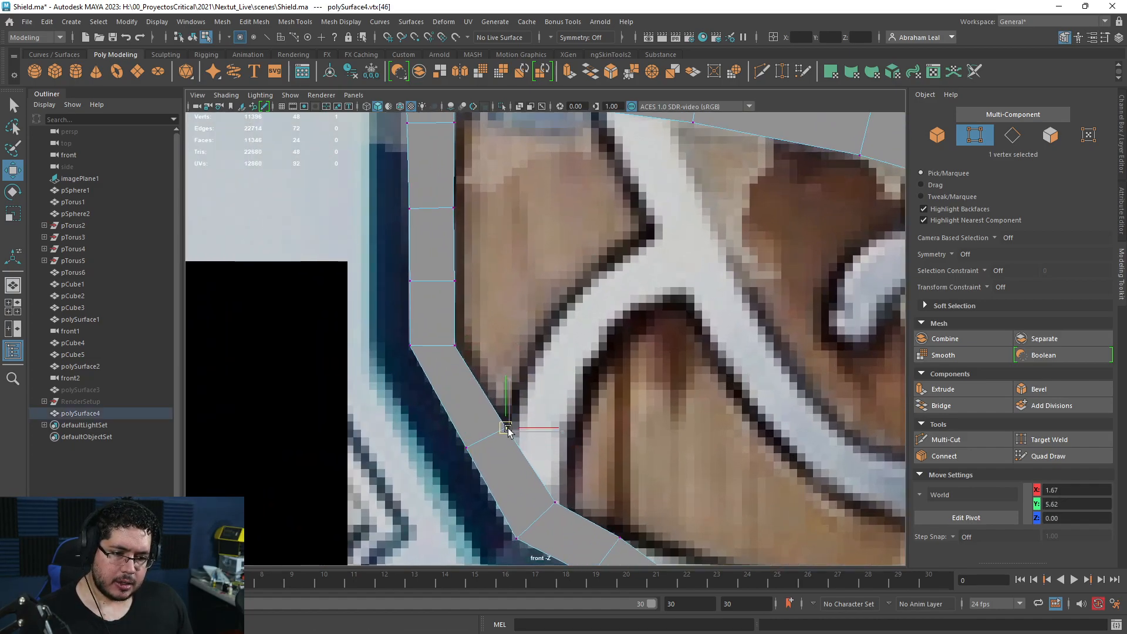
left_click(554, 503)
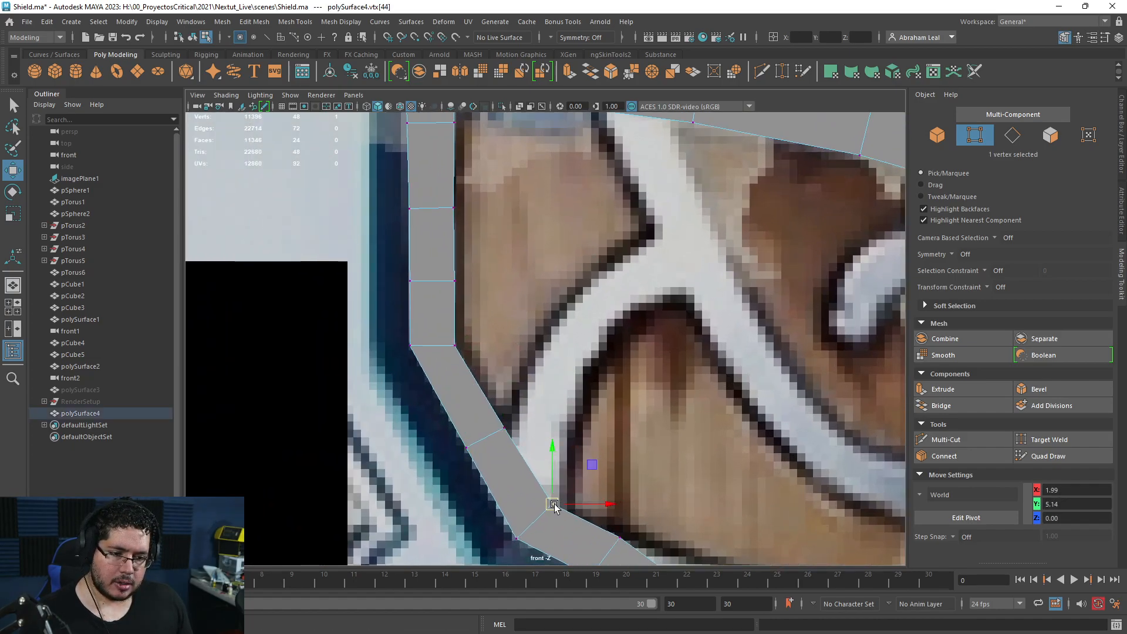
- Adjust the inner vertices of the curved rim's lower end and the bottom inner corner to smooth the strip
scroll(529, 423, "down", 5)
scroll(517, 397, "up", 2)
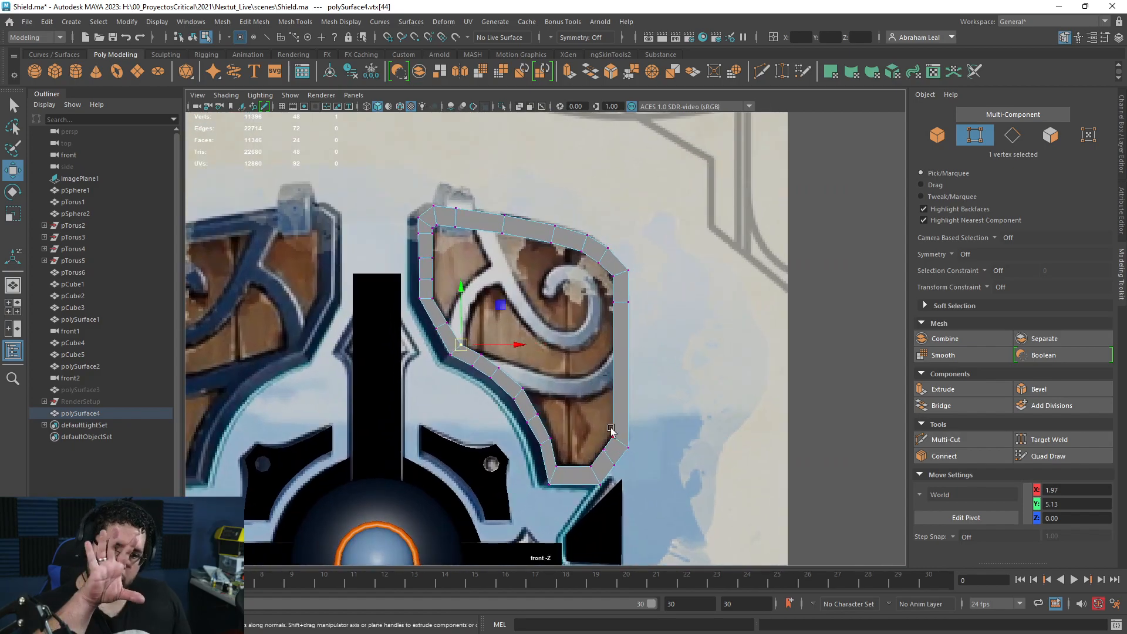
scroll(587, 469, "up", 3)
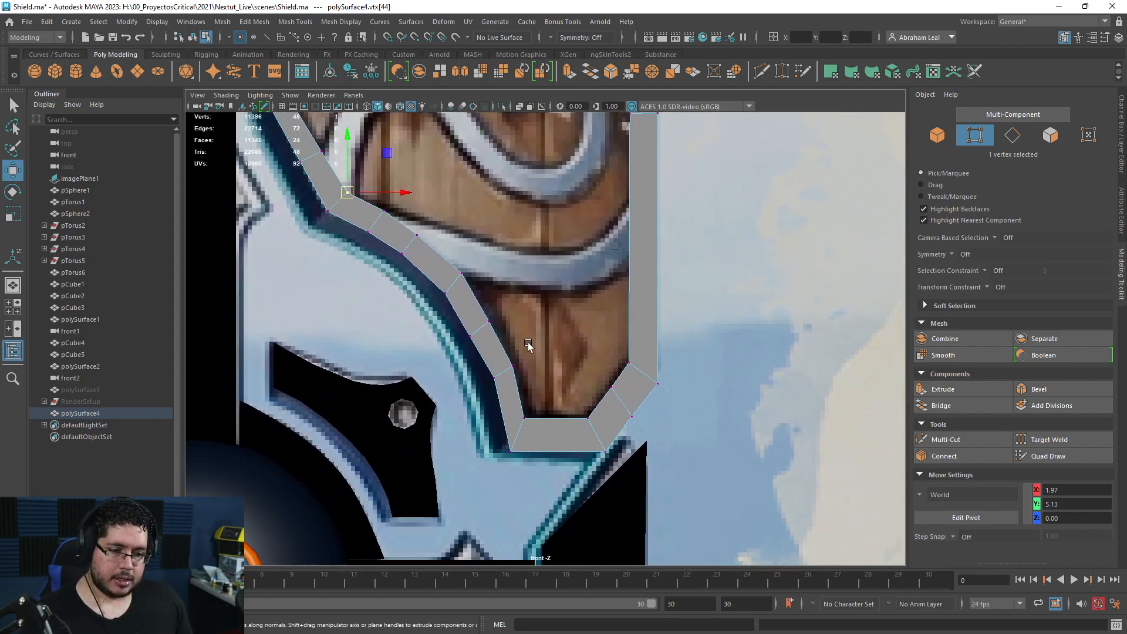
left_click(514, 375)
left_click_drag(514, 372, 516, 371)
left_click(517, 432)
left_click_drag(546, 419, 551, 419)
left_click_drag(499, 303, 473, 336)
key("ctrl+z")
left_click(469, 335)
left_click(538, 293)
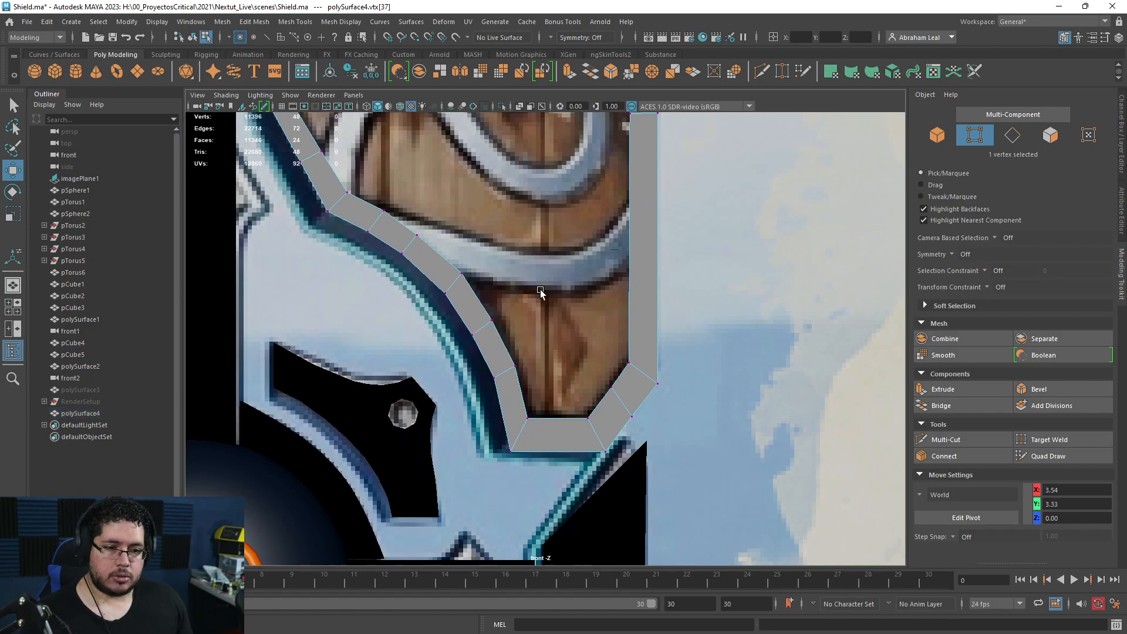
middle_click_drag(538, 294, 535, 340, "alt")
scroll(536, 340, "down", 5)
scroll(535, 341, "up", 2)
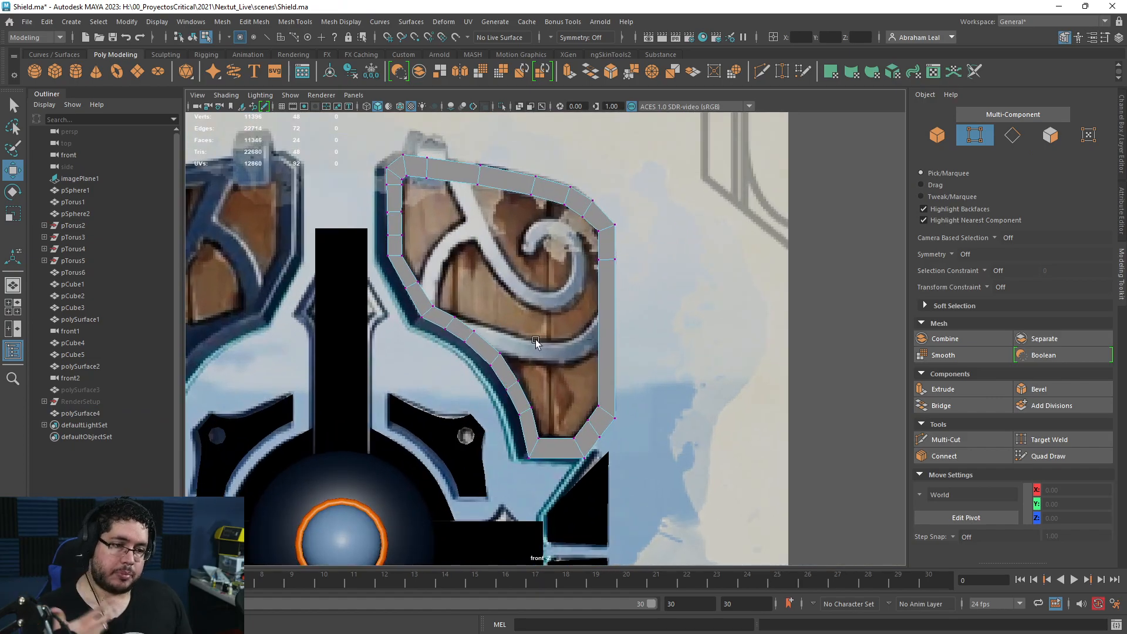
scroll(535, 341, "up", 2)
scroll(444, 286, "up", 1)
middle_click_drag(444, 286, 458, 319, "alt")
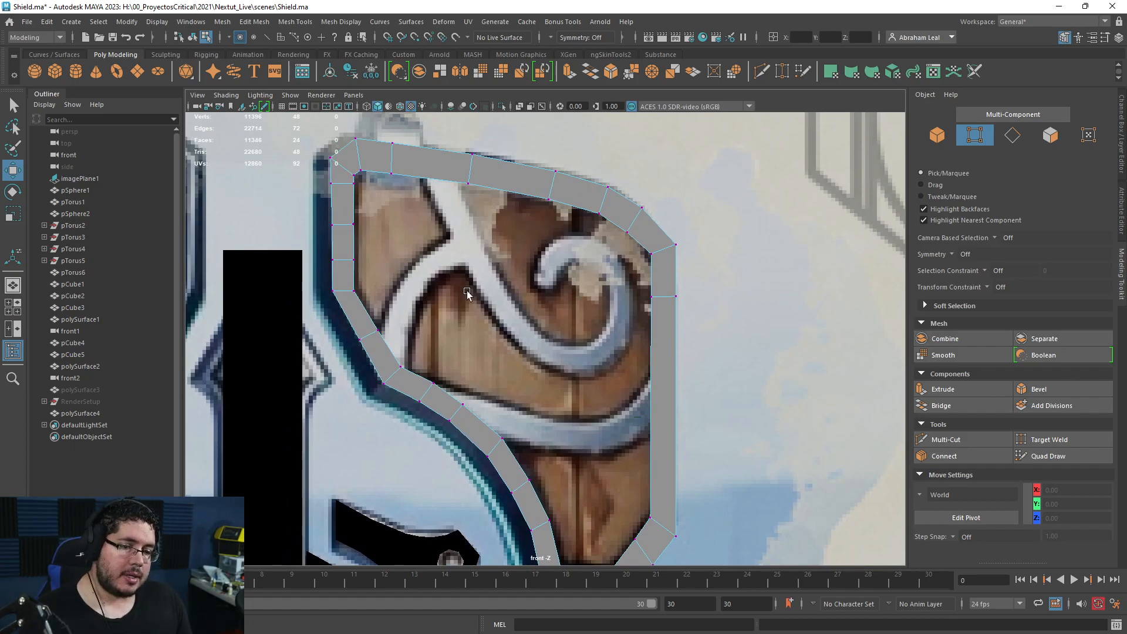
scroll(449, 325, "up", 1)
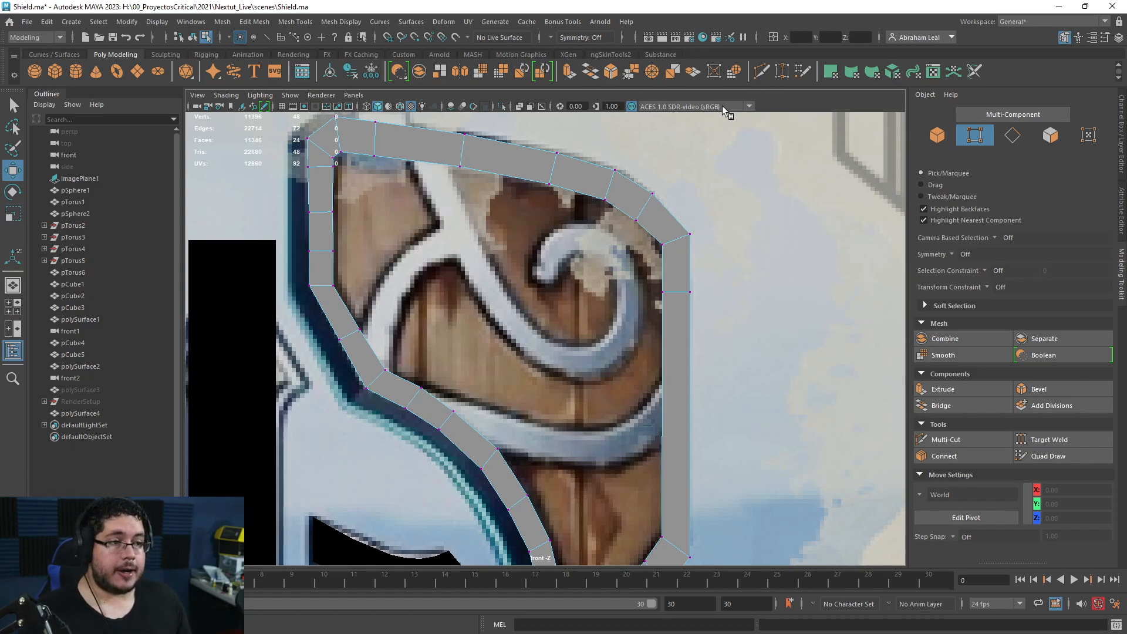
- Insert edge loops with Quad Draw across the rim's upper strip, matching where the inner ornament joins it
left_click(803, 71)
scroll(498, 270, "up", 6)
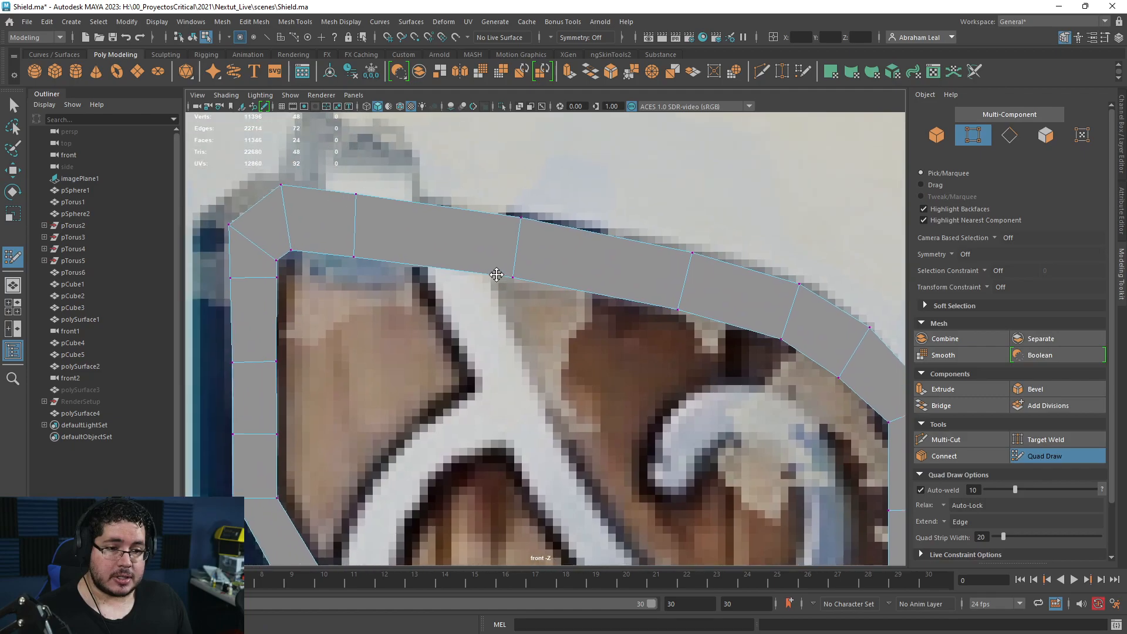
left_click(496, 268, "ctrl")
left_click(423, 261, "ctrl")
left_click(590, 257, "ctrl")
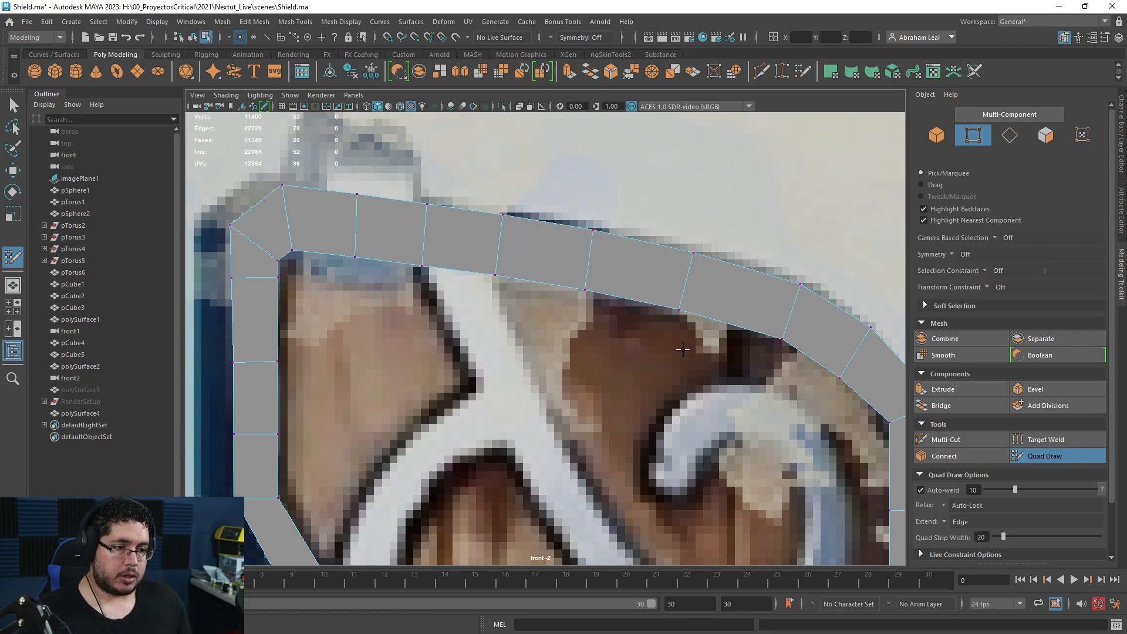
- Fill two quads at the ornament's upper end to connect its stem to the rim's upper strip
middle_click_drag(437, 306, 434, 216, "alt")
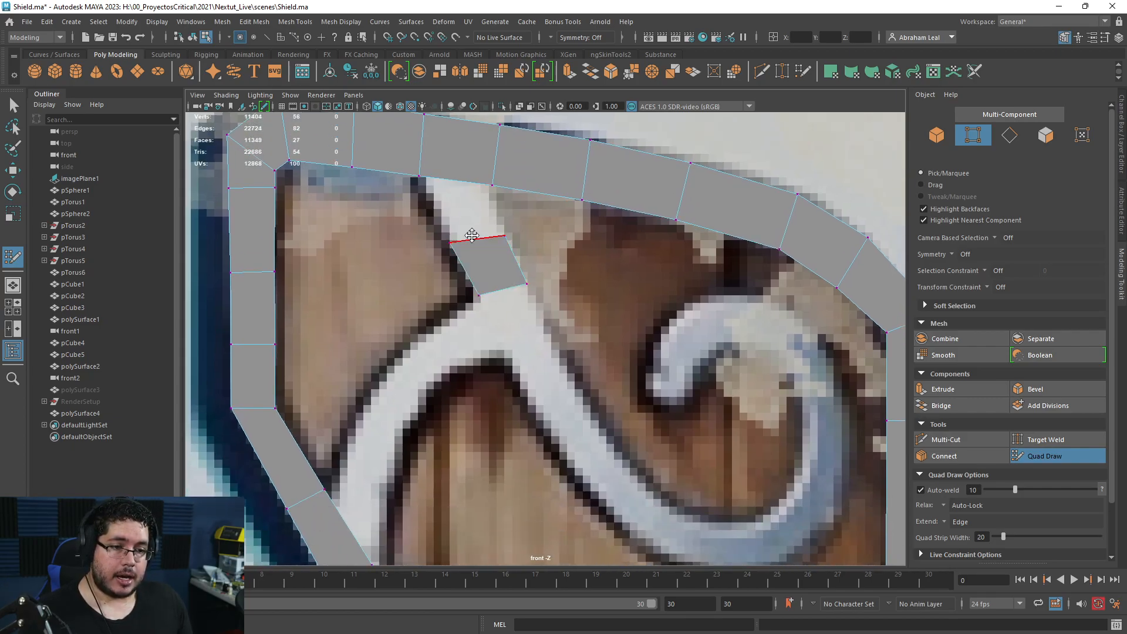
left_click(490, 263, "shift")
left_click(464, 212, "shift")
middle_click_drag(525, 313, 501, 241, "alt")
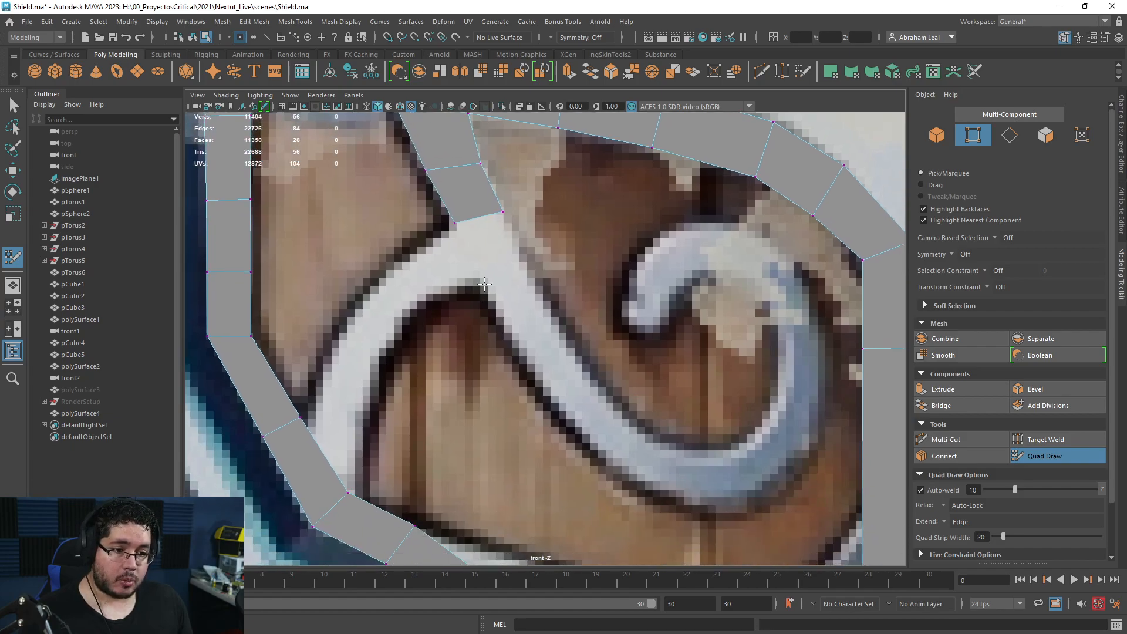
- Extend the ornament's stem downward with three more quads and adjust its vertices to the reference outline
left_click(506, 253, "shift")
left_click(517, 340)
left_click(552, 324)
left_click(536, 323, "shift")
left_click(551, 403)
left_click(585, 376)
left_click(571, 375, "shift")
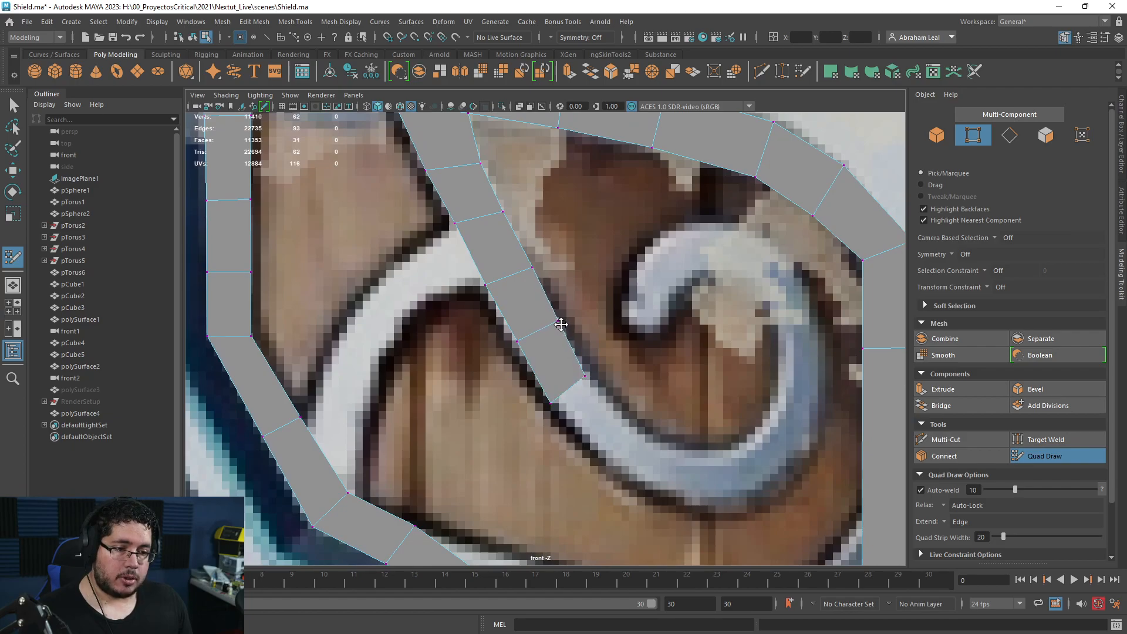
left_click_drag(527, 332, 523, 333)
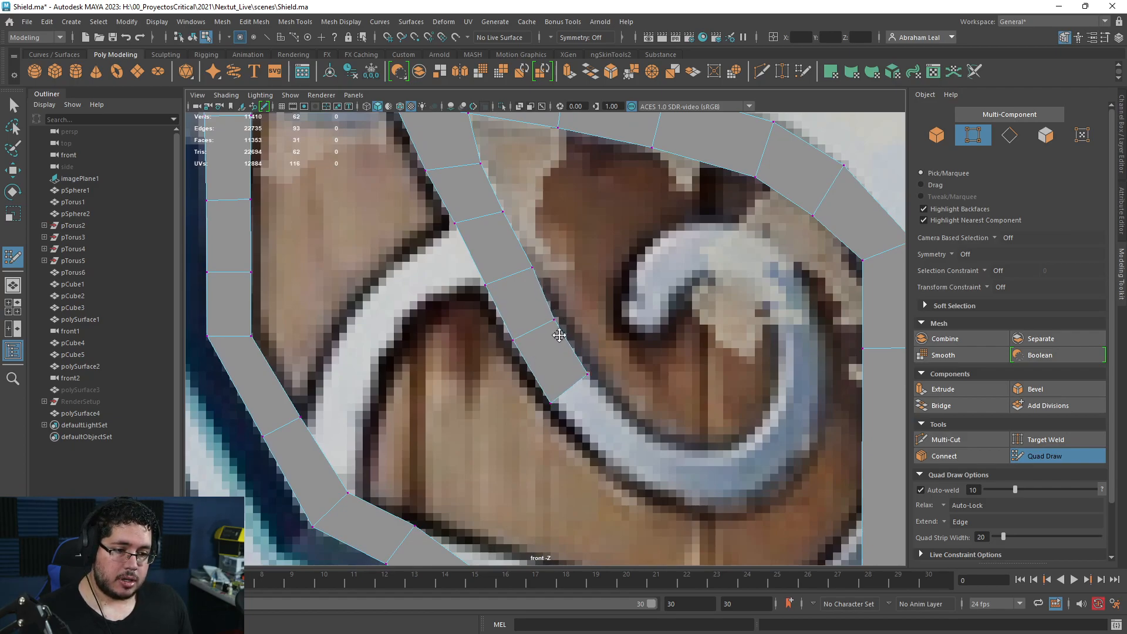
- Continue the quad strip around the swirl's lower curve, placing its vertices along the reference band
middle_click_drag(593, 447, 510, 373, "alt")
left_click(505, 346, "shift")
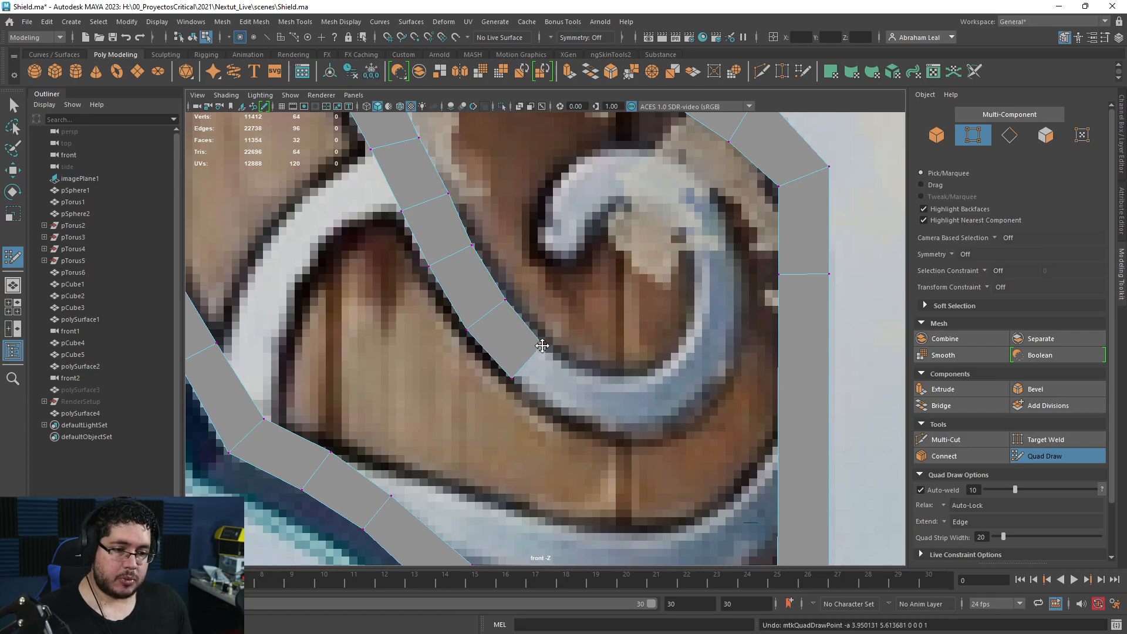
left_click(586, 371)
left_click(564, 387, "shift")
left_click_drag(576, 397, 585, 402)
left_click(630, 435, "shift")
left_click(674, 364)
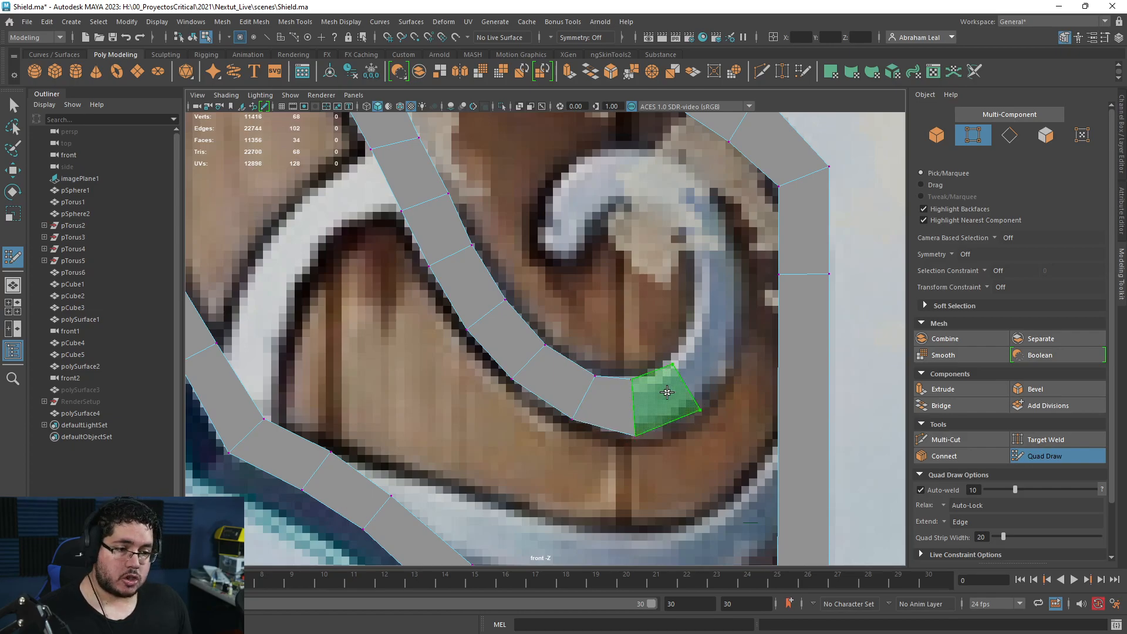
left_click(670, 391, "shift")
left_click(738, 352, "shift")
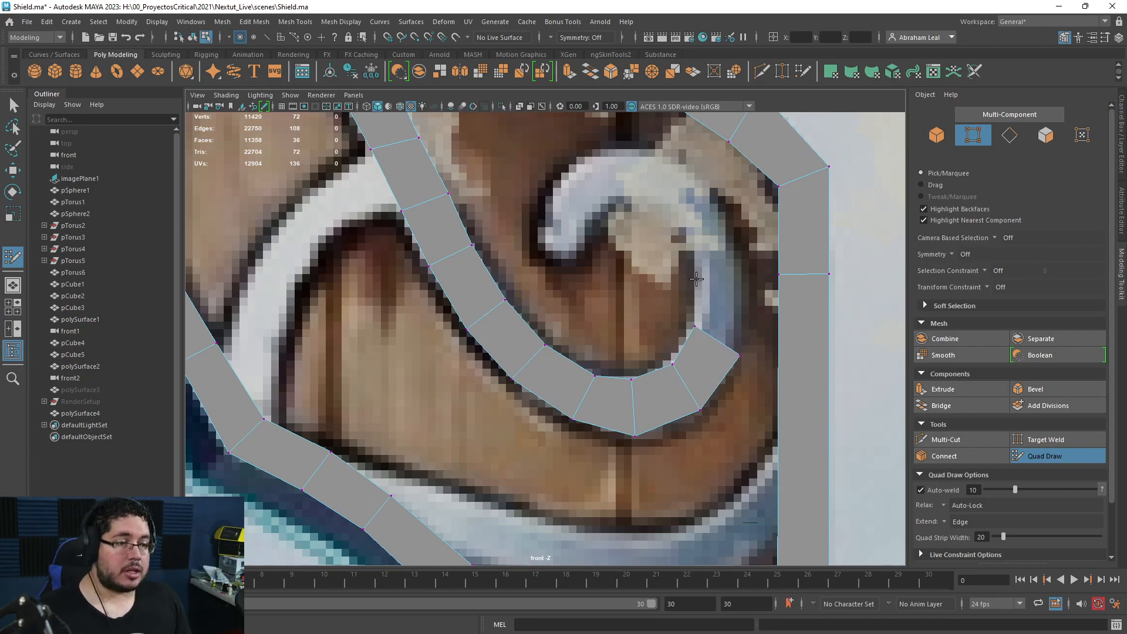
- Extend the quad strip up the swirl's outer side and around the curl to its rounded tip
left_click(729, 283, "shift")
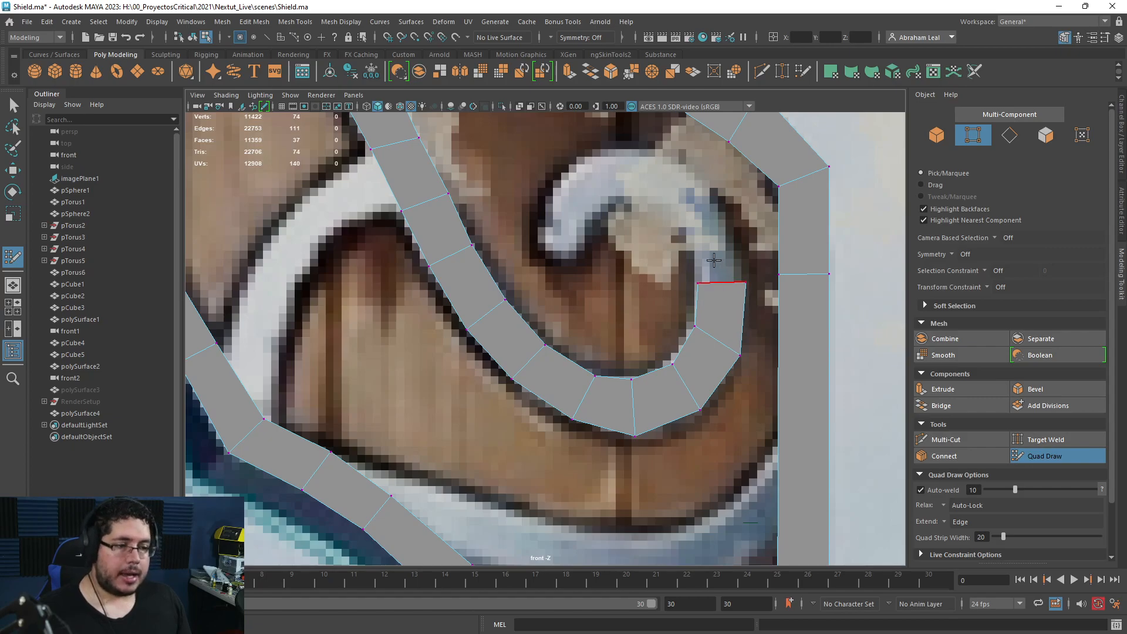
left_click(717, 236, "shift")
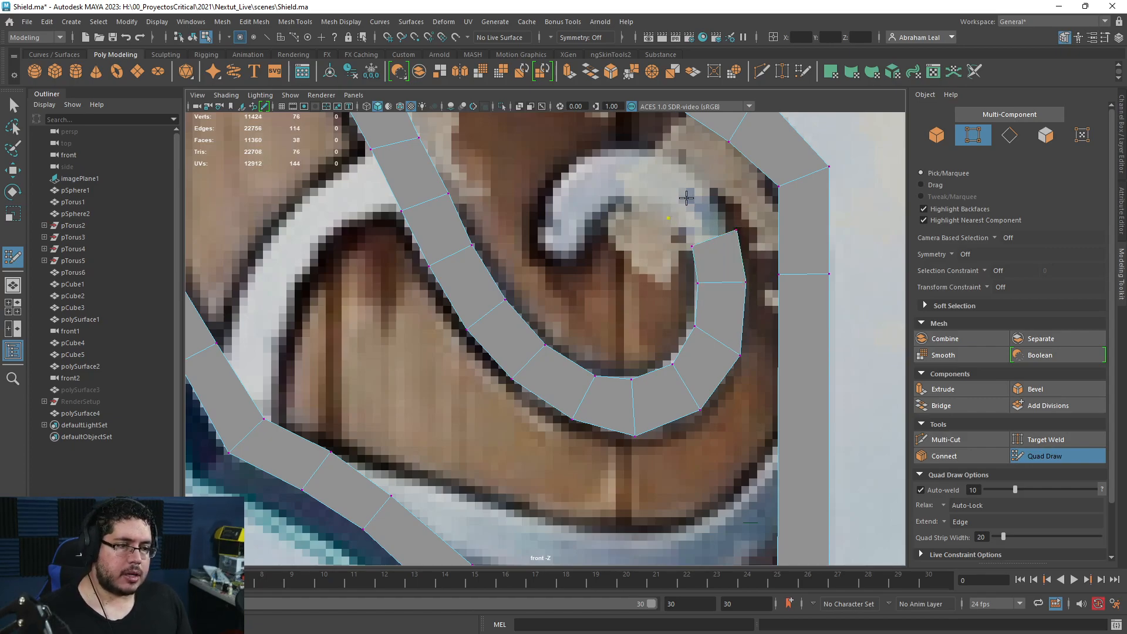
left_click(704, 180, "shift")
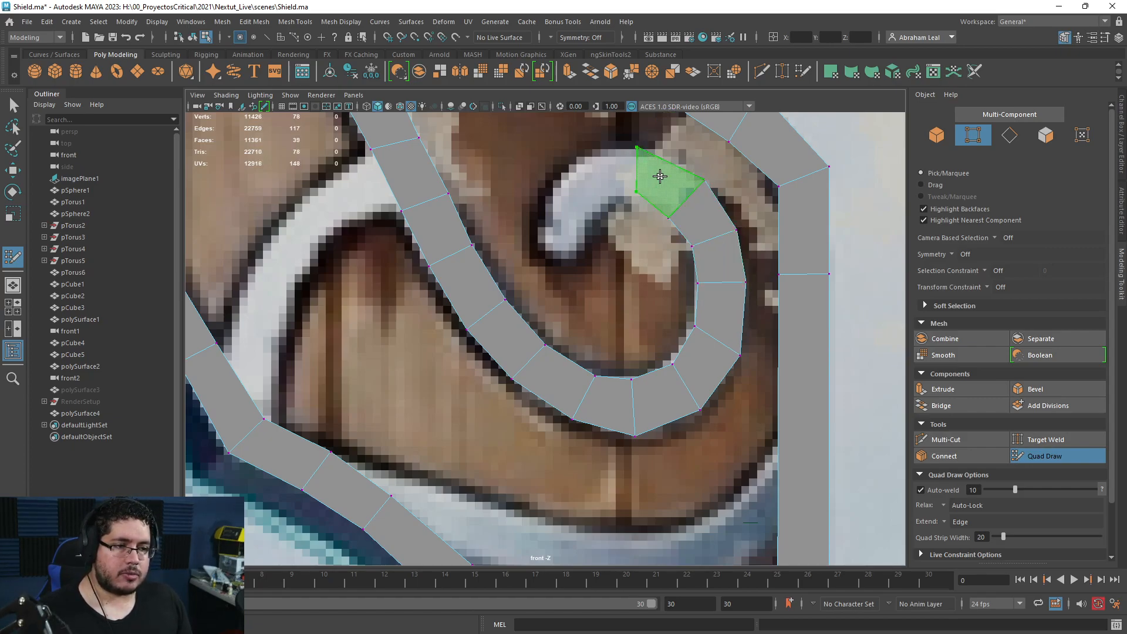
left_click(627, 201, "shift")
left_click(565, 174, "shift")
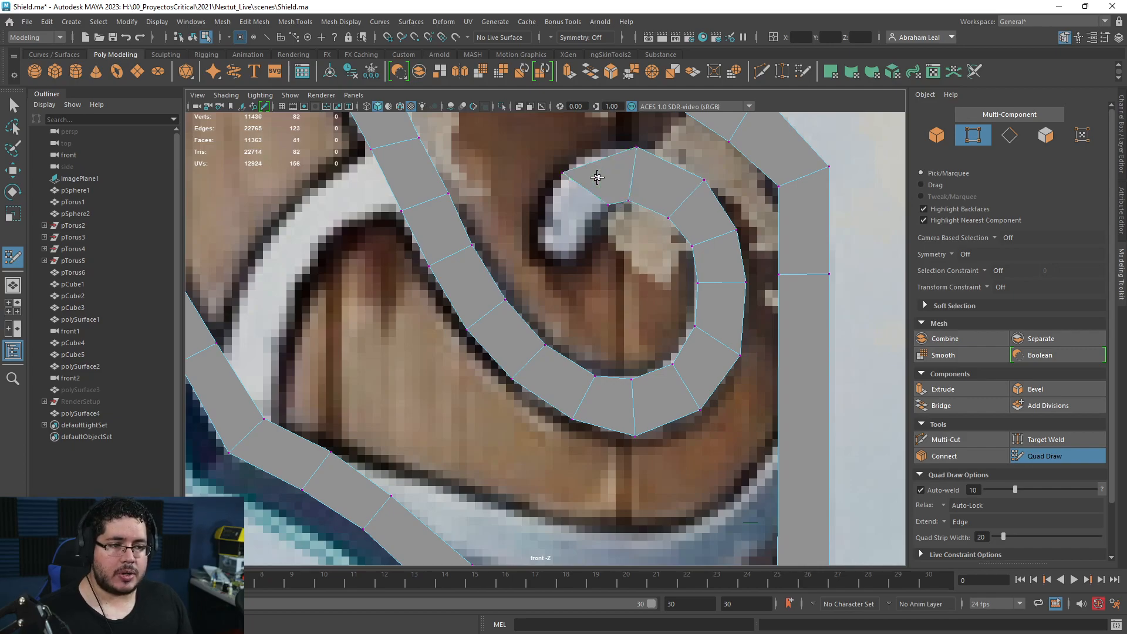
left_click(565, 221, "shift")
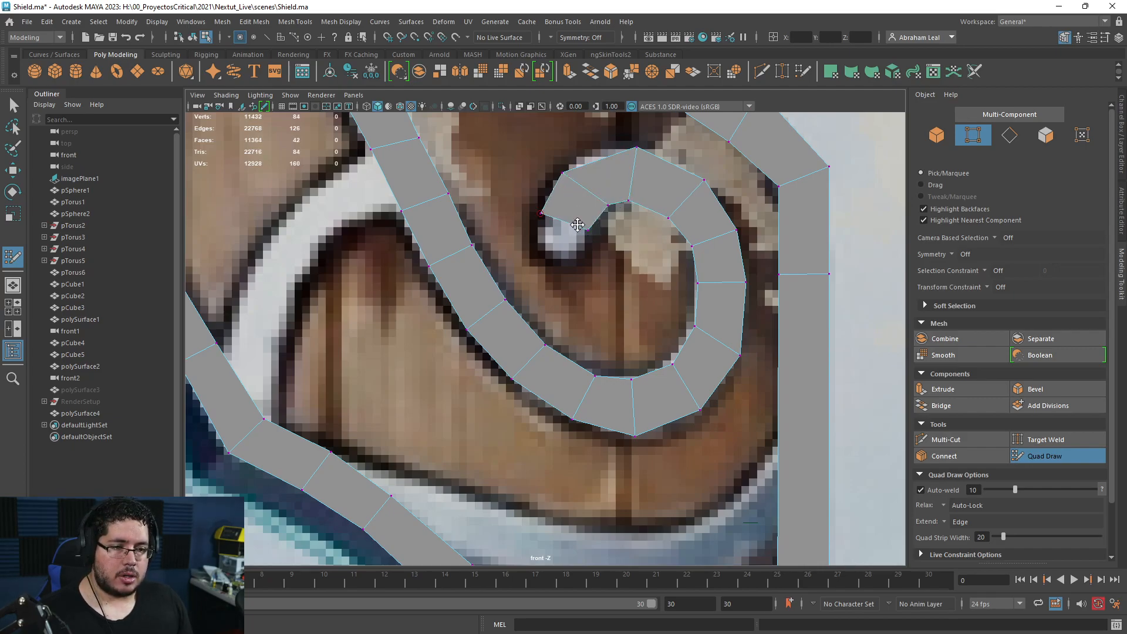
left_click(571, 263)
left_click(569, 246, "shift")
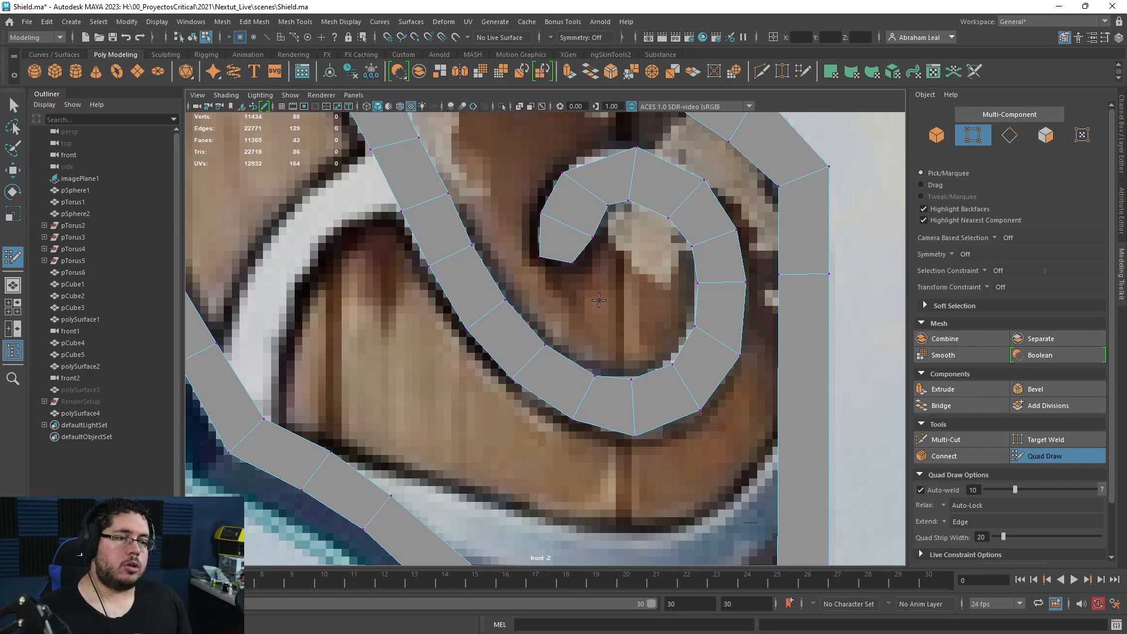
- Preview the mesh smoothed and compare the traced swirl with the reference
key("3")
key("1")
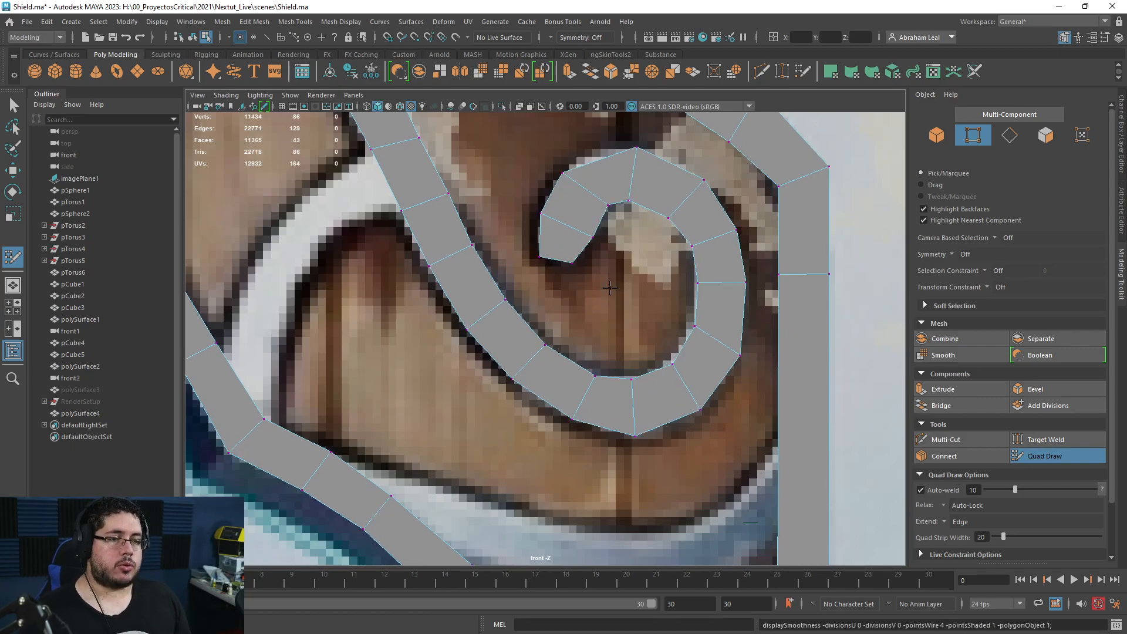
scroll(587, 273, "down", 8)
scroll(558, 270, "up", 8)
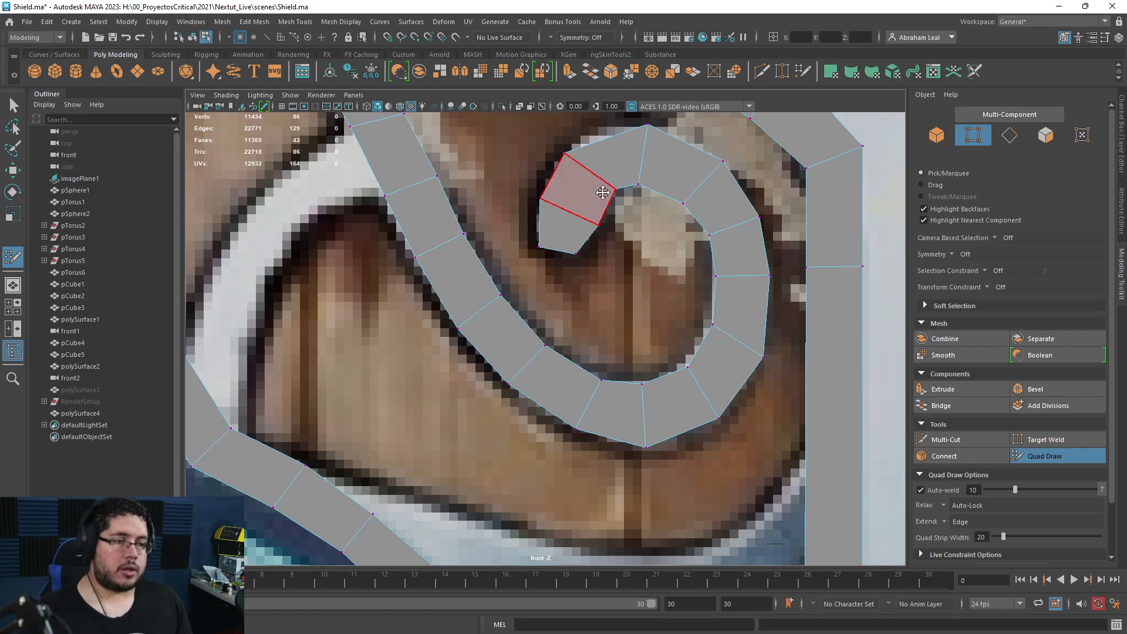
scroll(528, 229, "down", 5)
scroll(519, 235, "up", 2)
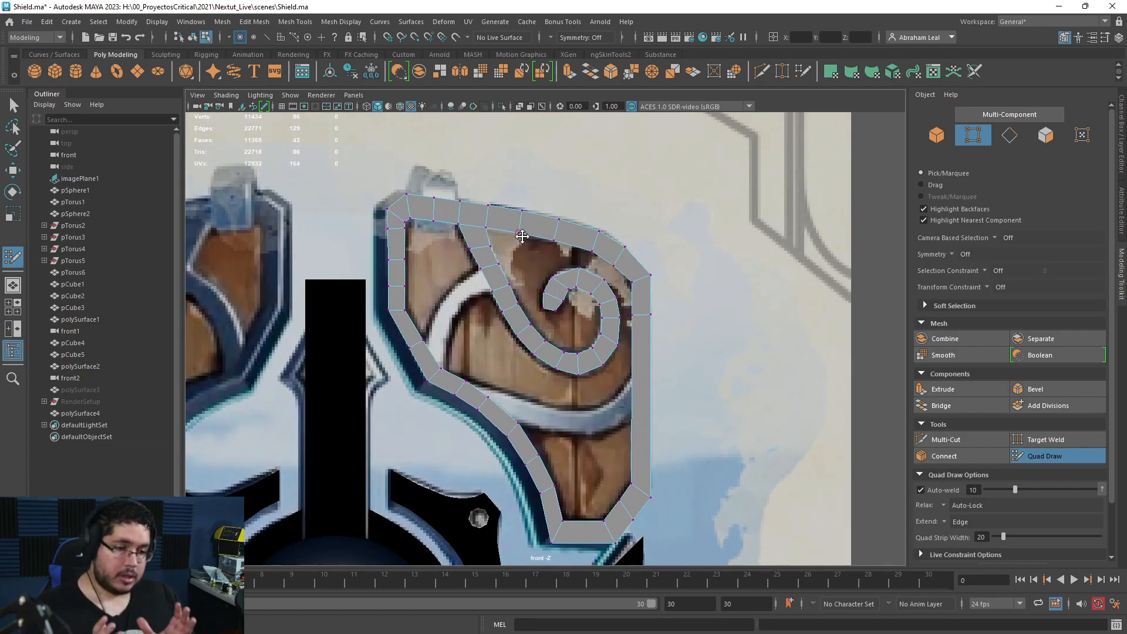
scroll(517, 291, "up", 3)
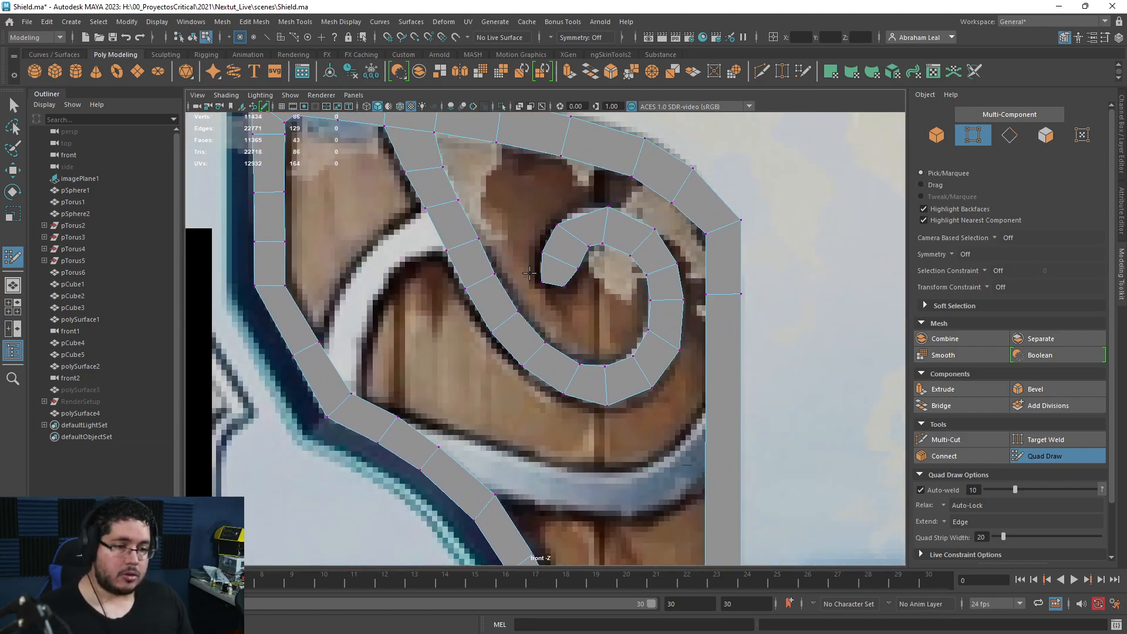
scroll(529, 273, "up", 3)
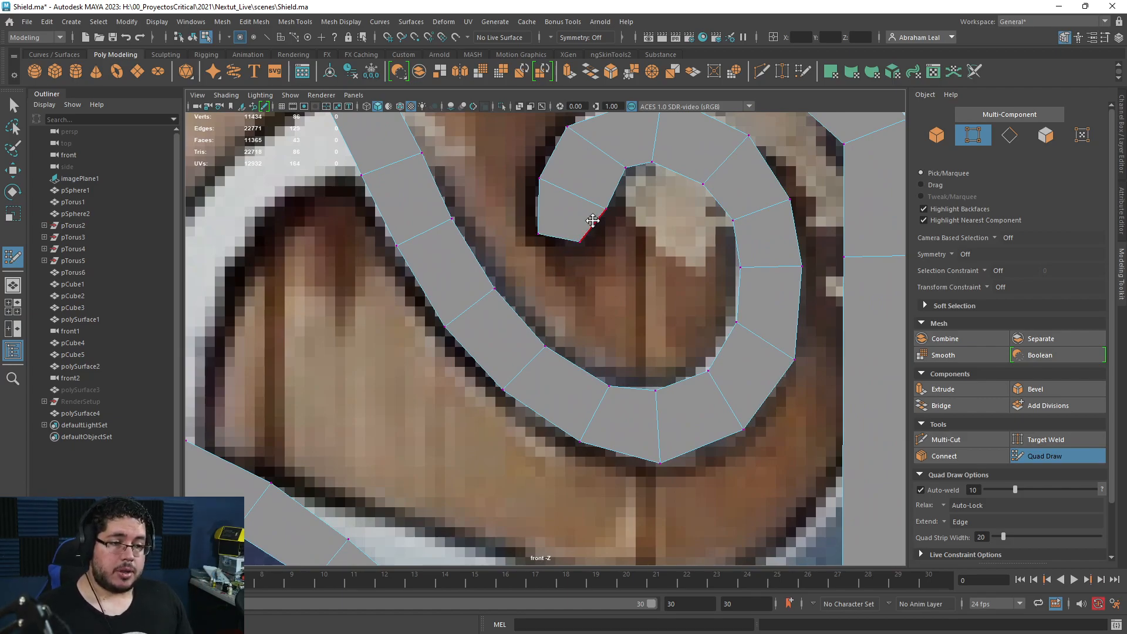
- Try to relax the vertices of the ornament's stem
left_click(575, 199, "ctrl")
left_click_drag(383, 210, 445, 271, "shift")
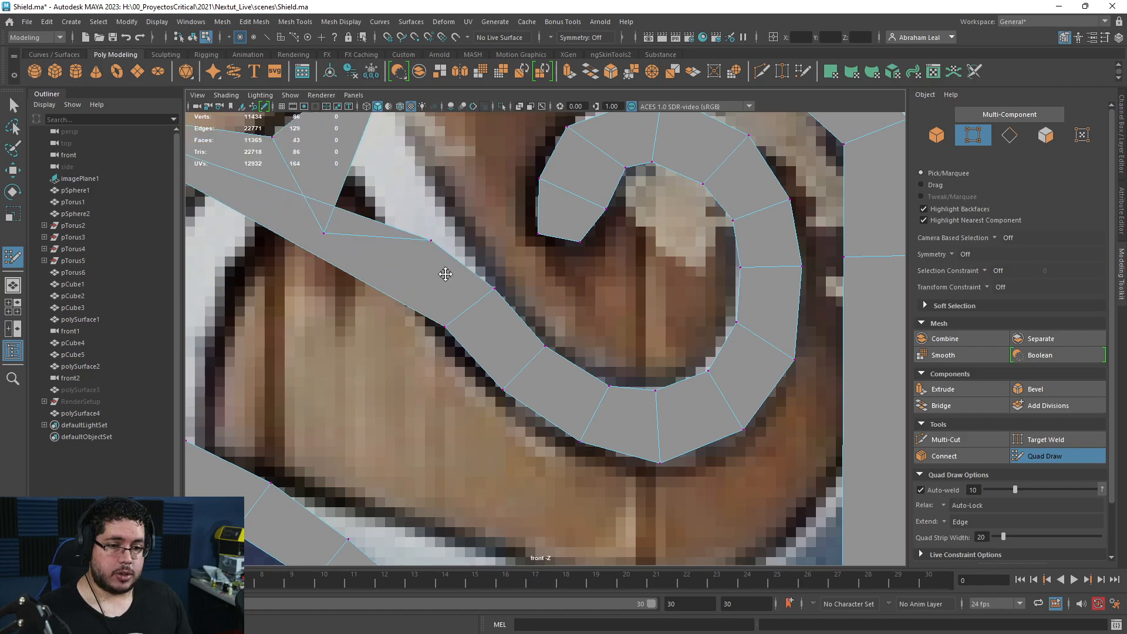
scroll(445, 272, "down", 5)
key("ctrl+z")
- Start the curved branch from the rim's slanted inner side with two quads along the reference band
scroll(445, 271, "down", 1)
middle_click_drag(434, 323, 553, 344, "alt")
scroll(553, 344, "up", 4)
scroll(553, 344, "up", 3)
left_click(541, 288)
left_click(587, 339)
left_click(573, 358, "shift")
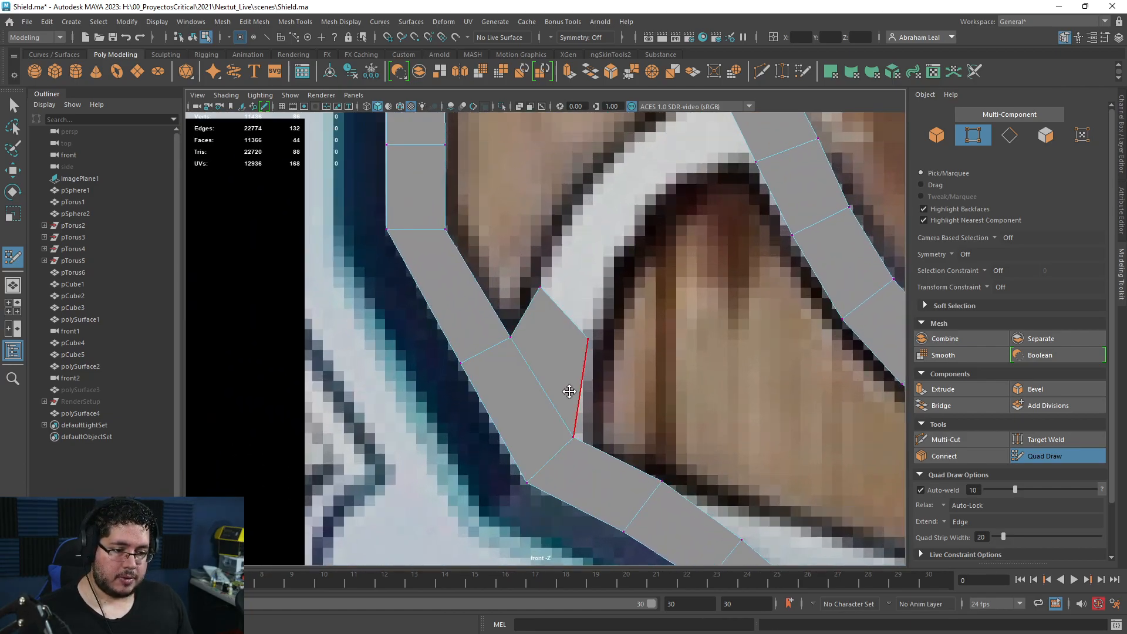
middle_click_drag(571, 260, 558, 313, "alt")
left_click(604, 329)
left_click(567, 338, "shift")
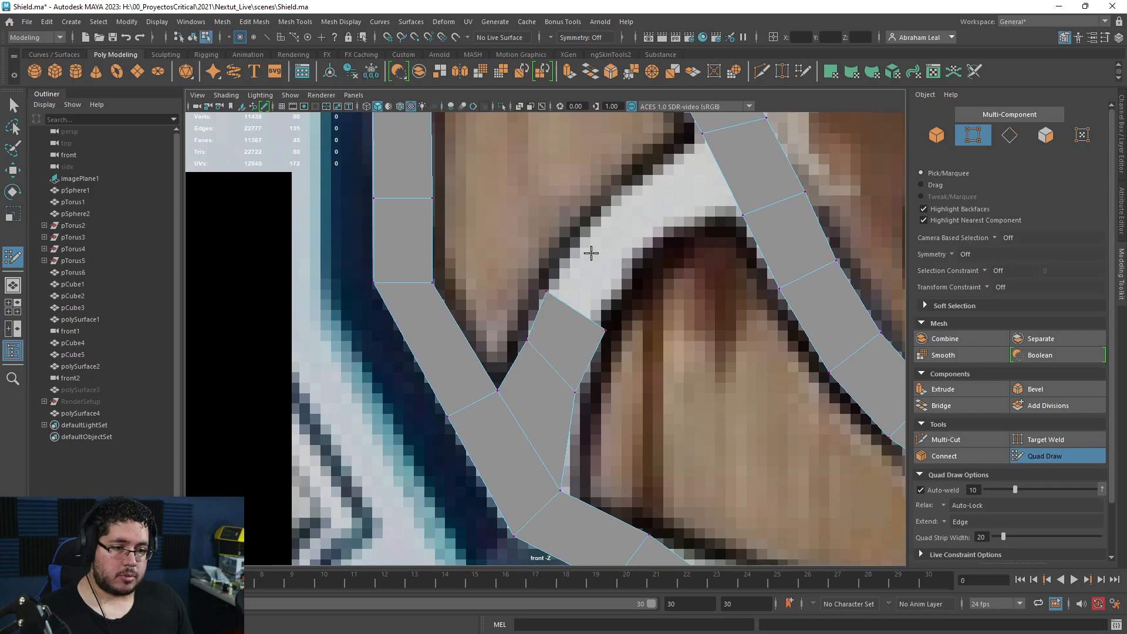
- Extend the curved branch to meet the ornament's stem, splitting the joining quad with an edge loop
left_click(621, 273)
left_click(597, 279, "shift")
left_click(677, 193, "shift")
mouse_move(599, 239)
left_mouse_down()
mouse_move(584, 229)
mouse_move(625, 275)
mouse_move(601, 243)
left_mouse_up()
left_click(672, 223, "ctrl")
left_click_drag(649, 183, 644, 175)
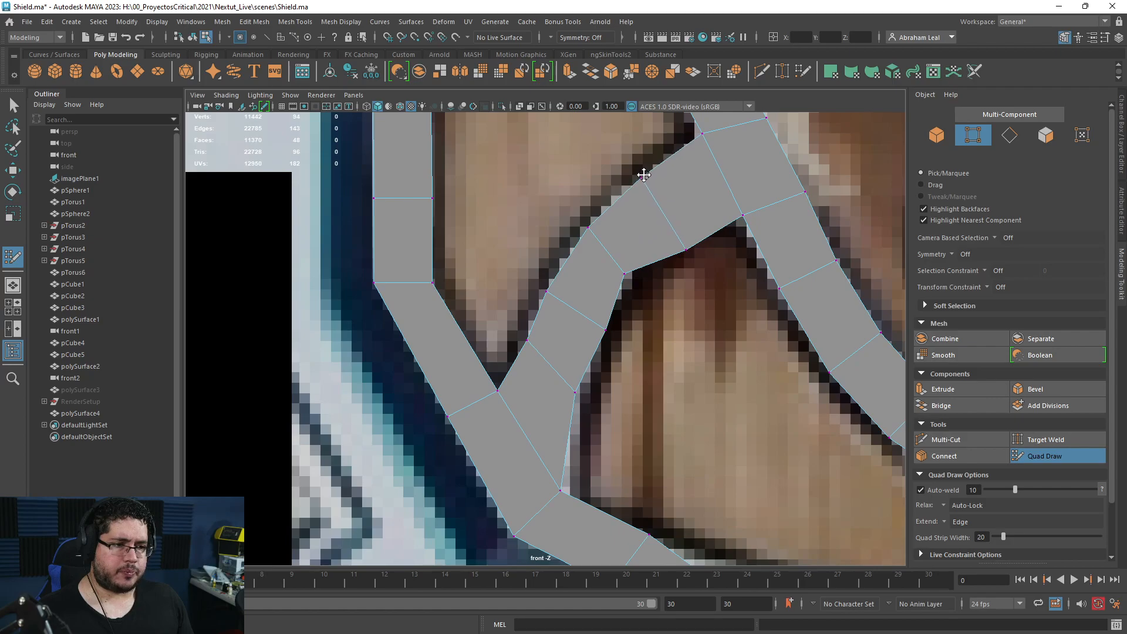
- Nudge the curved branch's vertices on both sides to match the reference and even out its width
left_click_drag(684, 249, 677, 234)
left_click_drag(624, 273, 637, 280)
left_click_drag(607, 330, 604, 327)
left_click_drag(553, 298, 550, 297)
left_click_drag(526, 340, 522, 338)
left_click_drag(575, 392, 572, 389)
left_click_drag(561, 490, 565, 487)
- Refine two vertices near the curved branch's lower end to smooth its bend
scroll(565, 487, "down", 5)
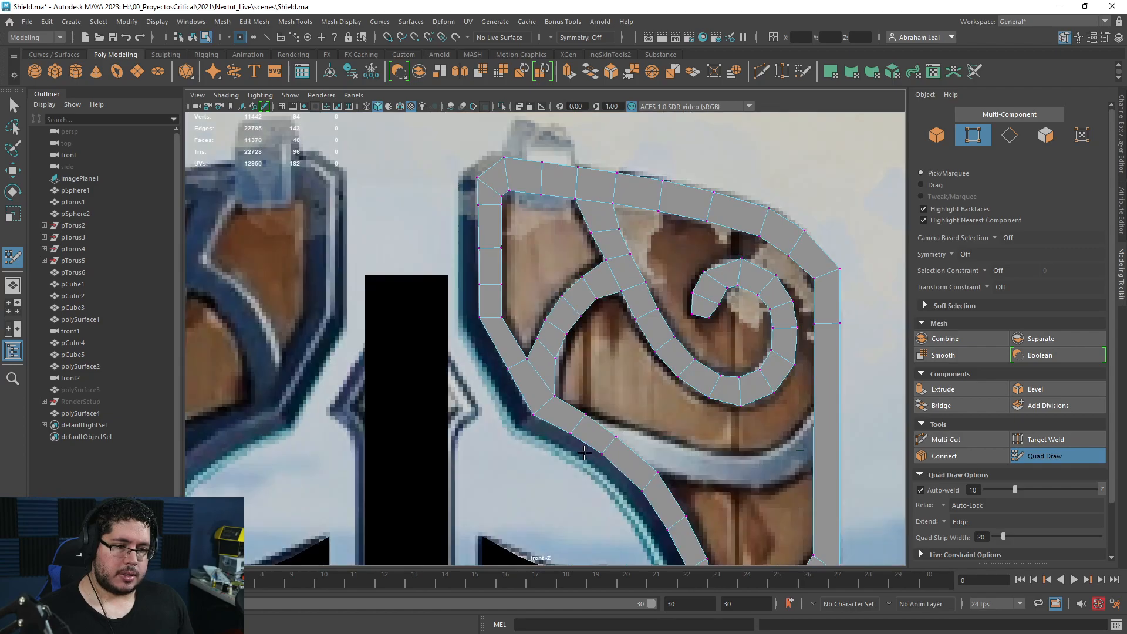
scroll(573, 360, "up", 2)
scroll(573, 361, "up", 3)
left_click_drag(526, 338, 523, 337)
left_click_drag(593, 327, 585, 331)
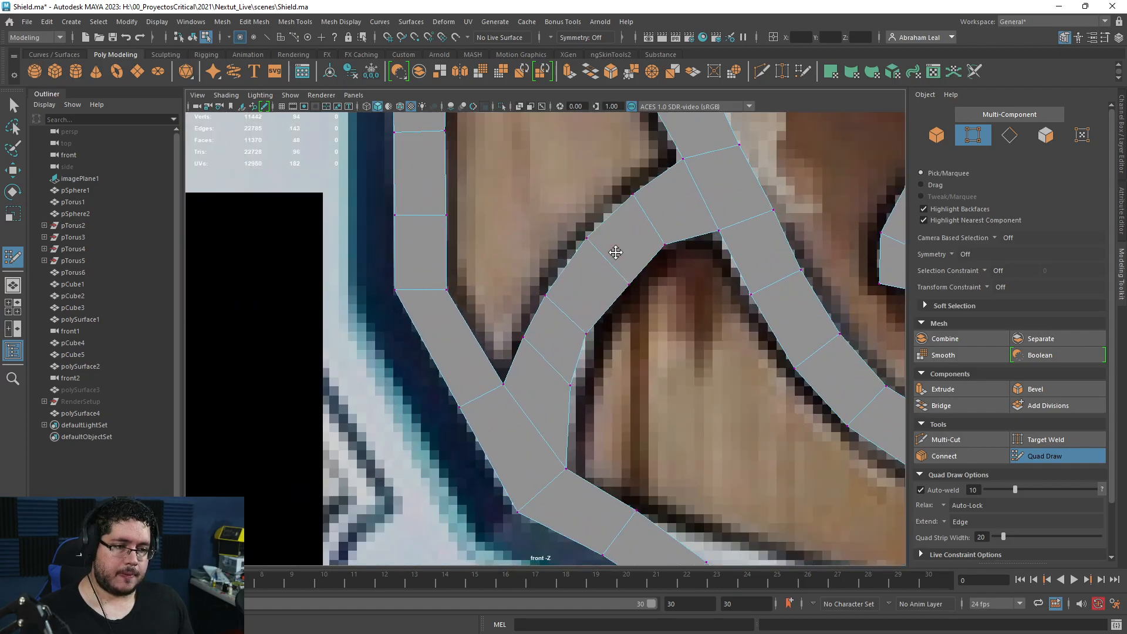
scroll(655, 364, "down", 4)
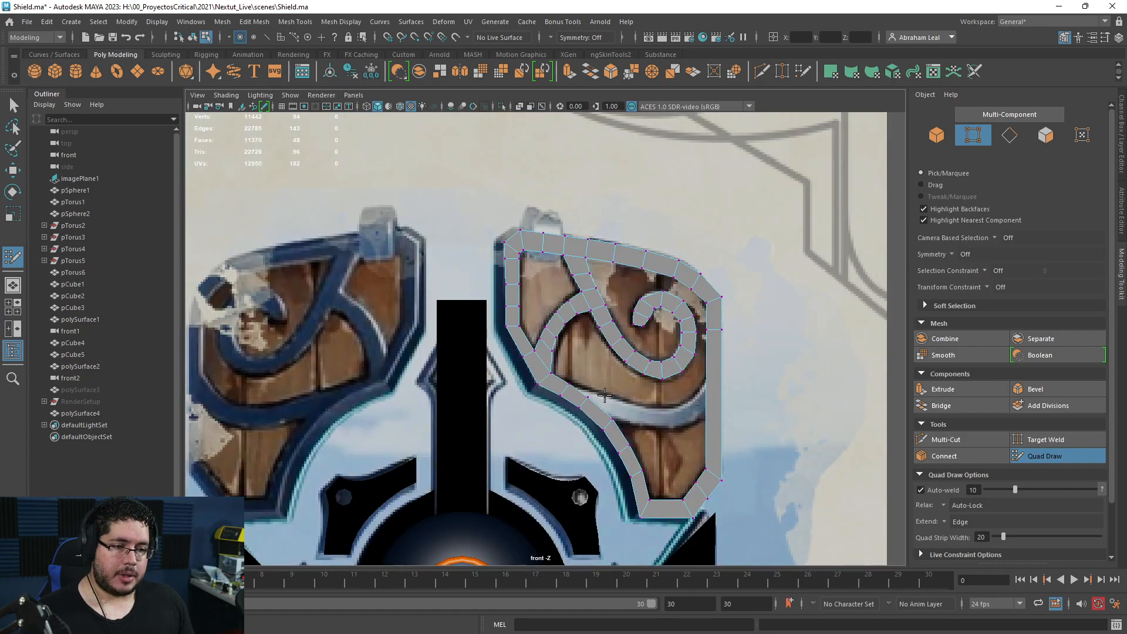
- Switch to wireframe display and insert two edge loops across the rim's outer side where the lower band meets it
scroll(494, 317, "up", 6)
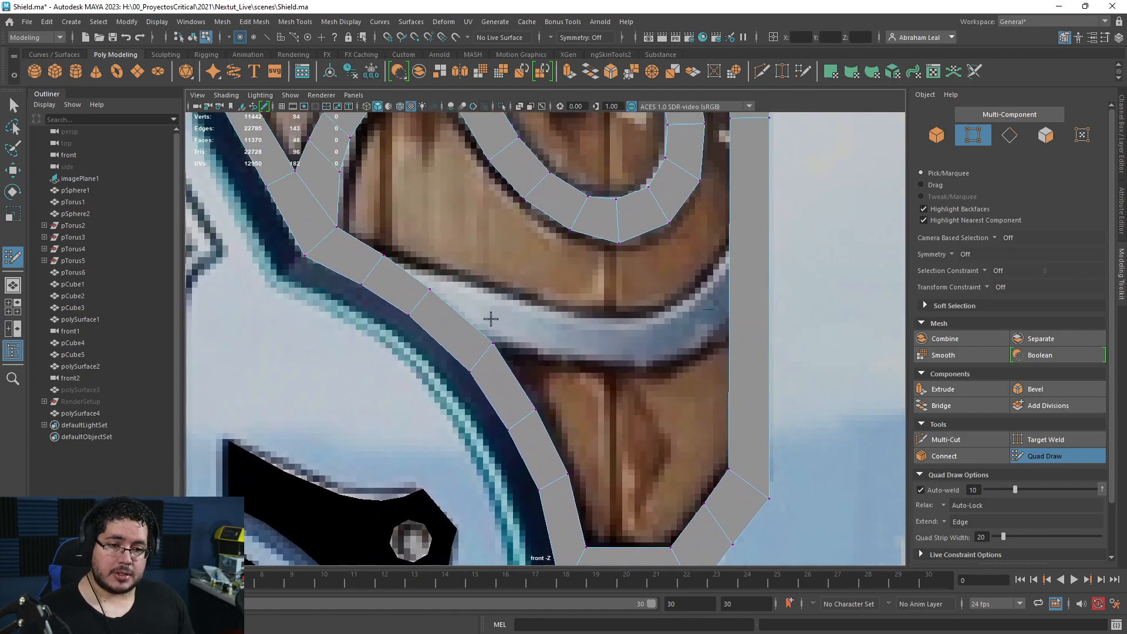
key("4")
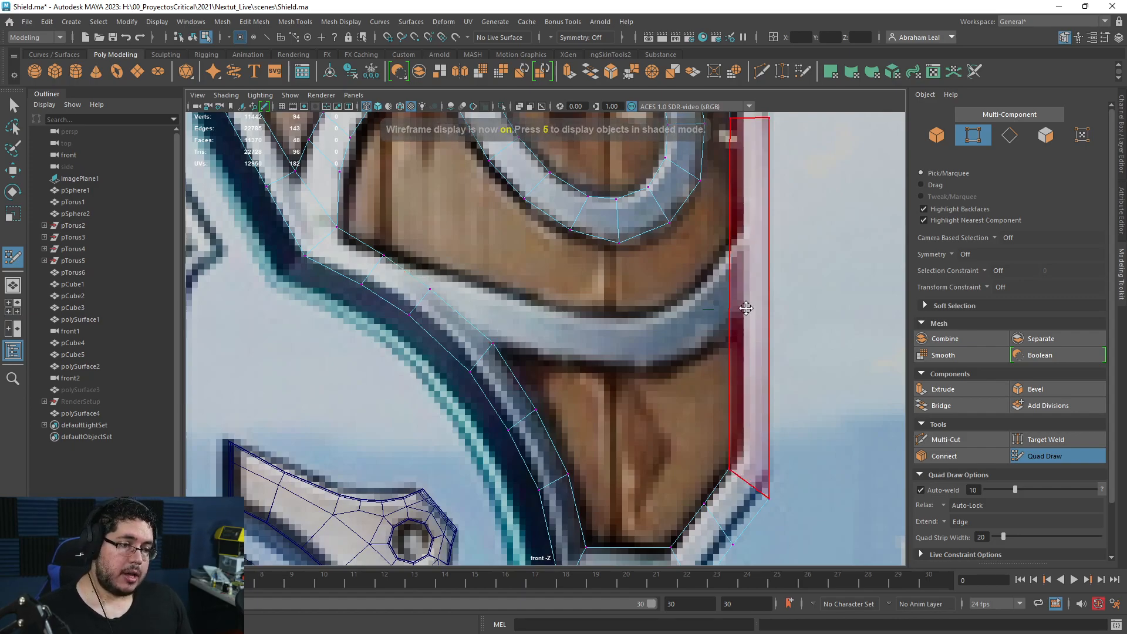
key("5")
key("4")
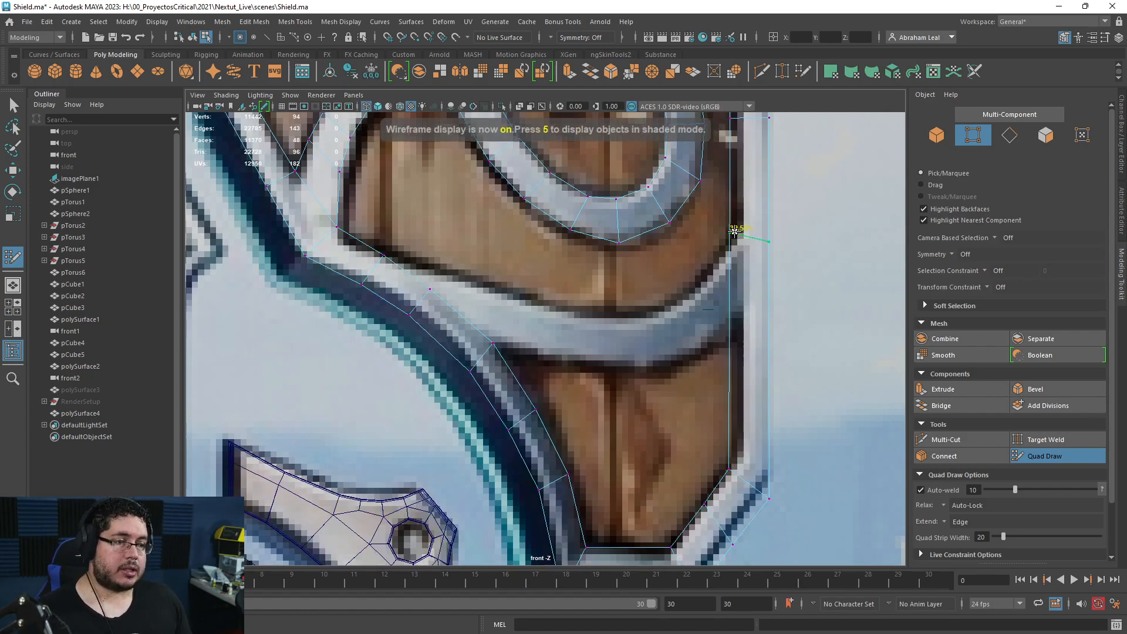
left_click(739, 236, "ctrl")
left_click(749, 305, "ctrl")
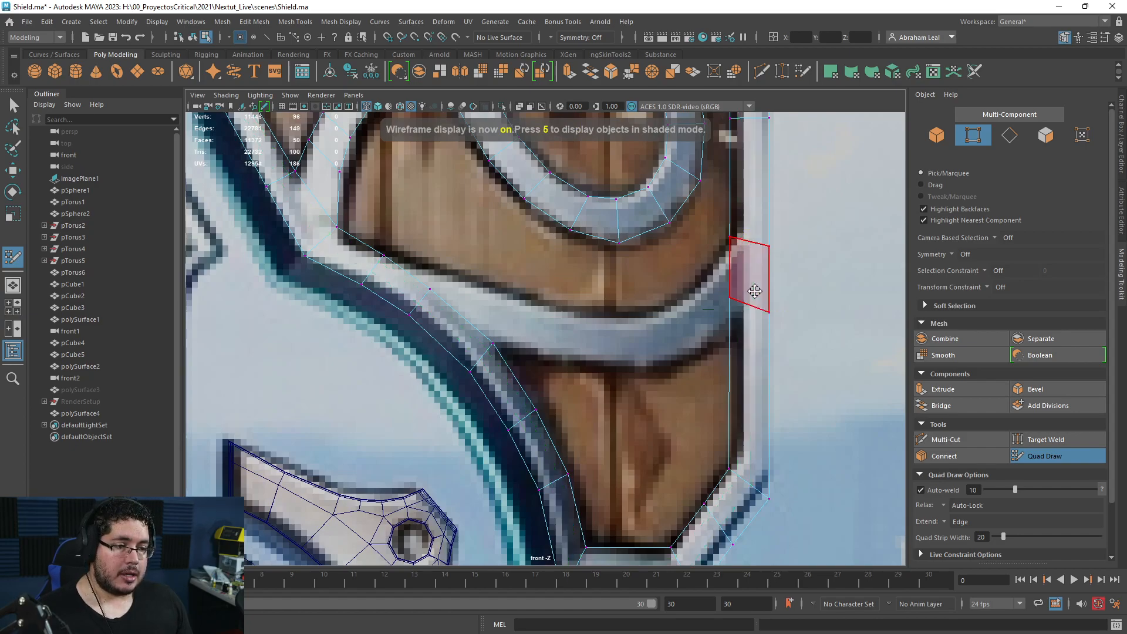
- Flatten both new edges on the rim's outer side into horizontal lines by scaling each vertex pair vertically
key("q")
left_click_drag(780, 257, 720, 225)
key("r")
left_click_drag(749, 189, 767, 309)
left_click_drag(789, 284, 707, 342)
left_click_drag(749, 252, 740, 353)
scroll(763, 293, "down", 2)
left_click(782, 297)
scroll(782, 302, "up", 3)
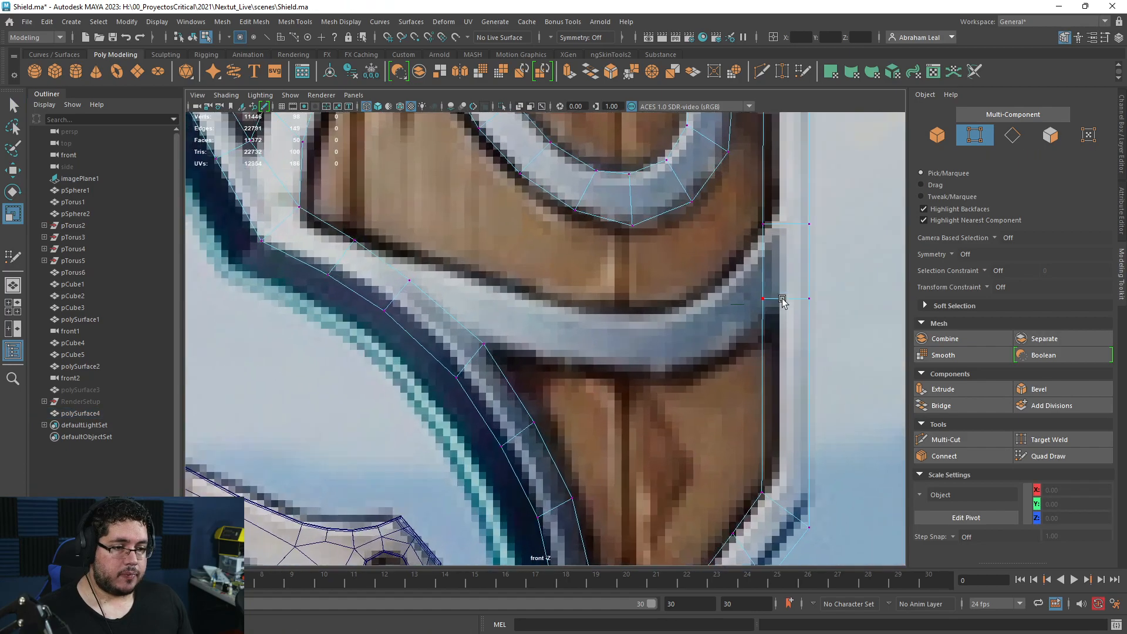
- Move the upper edge slightly up and the lower edge down to match the lower band's height at the rim
middle_click_drag(771, 299, 699, 328, "alt")
left_click_drag(762, 232, 679, 277)
key("w")
left_click_drag(712, 228, 712, 218)
left_click_drag(753, 299, 679, 346)
left_click_drag(712, 272, 718, 298)
left_click(536, 321)
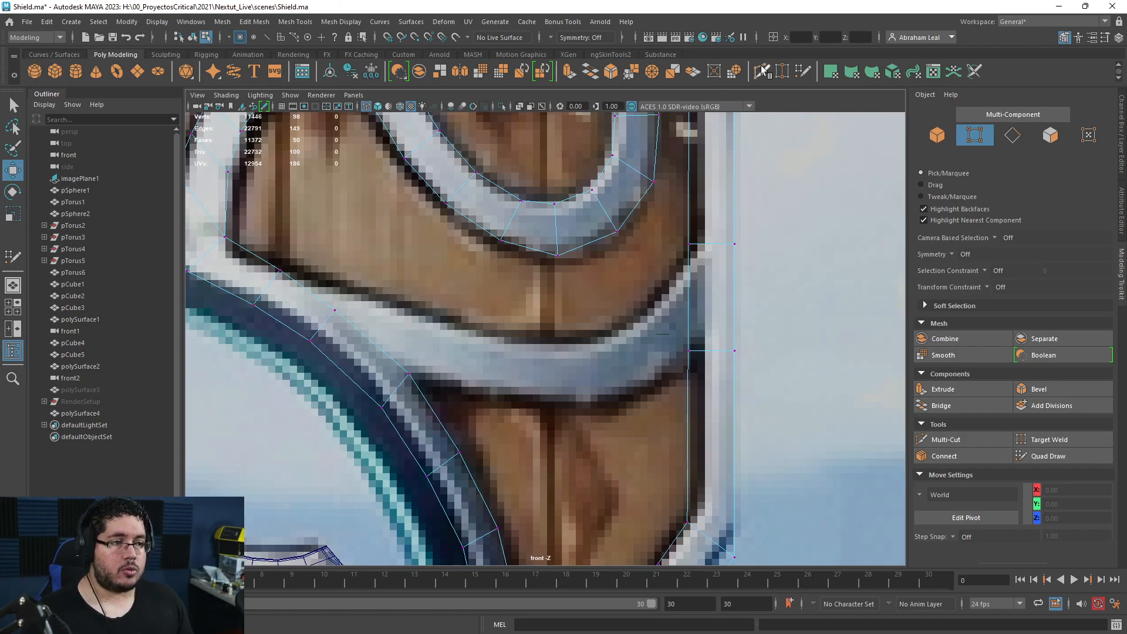
- Add an edge loop between the two outer rim edges with Multi-Cut and return to Quad Draw
left_click(762, 71)
left_click(696, 305, "ctrl")
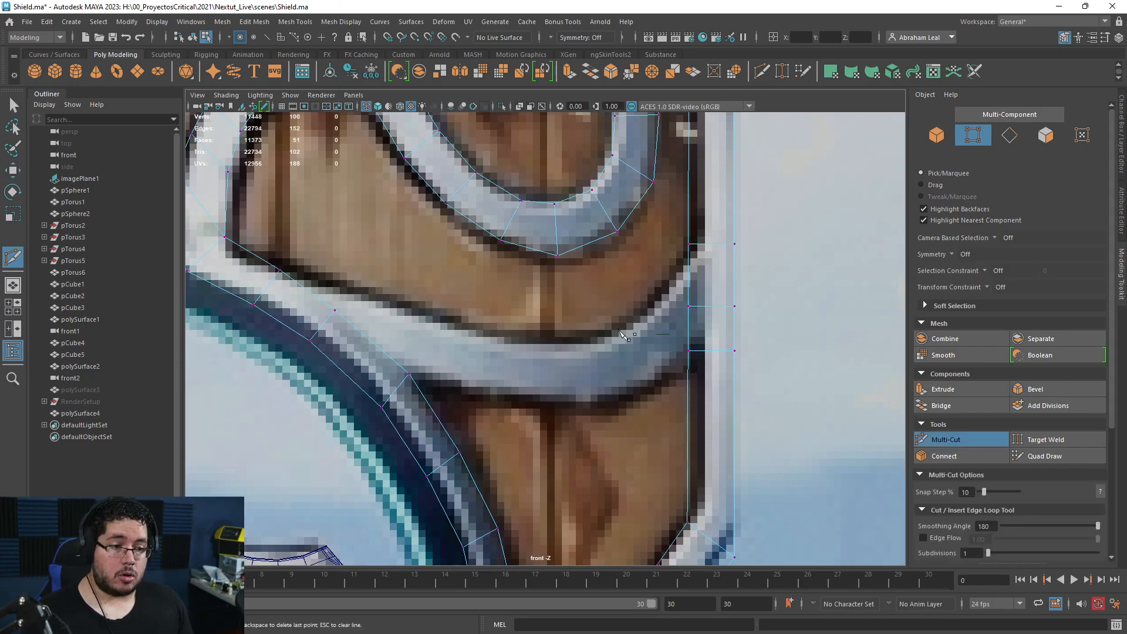
key("q")
left_click(802, 73)
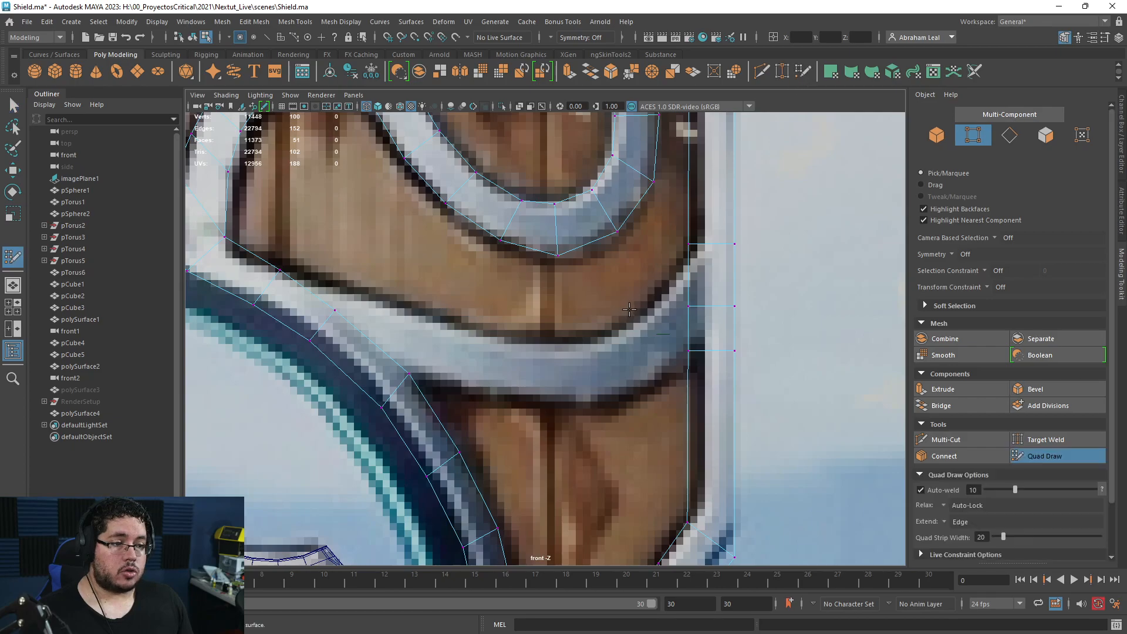
- Quad-draw the first faces of the lower band from the rim's outer side and split them with an extra edge
left_click(643, 384)
left_click(664, 337, "shift")
left_click_drag(637, 318, 644, 341)
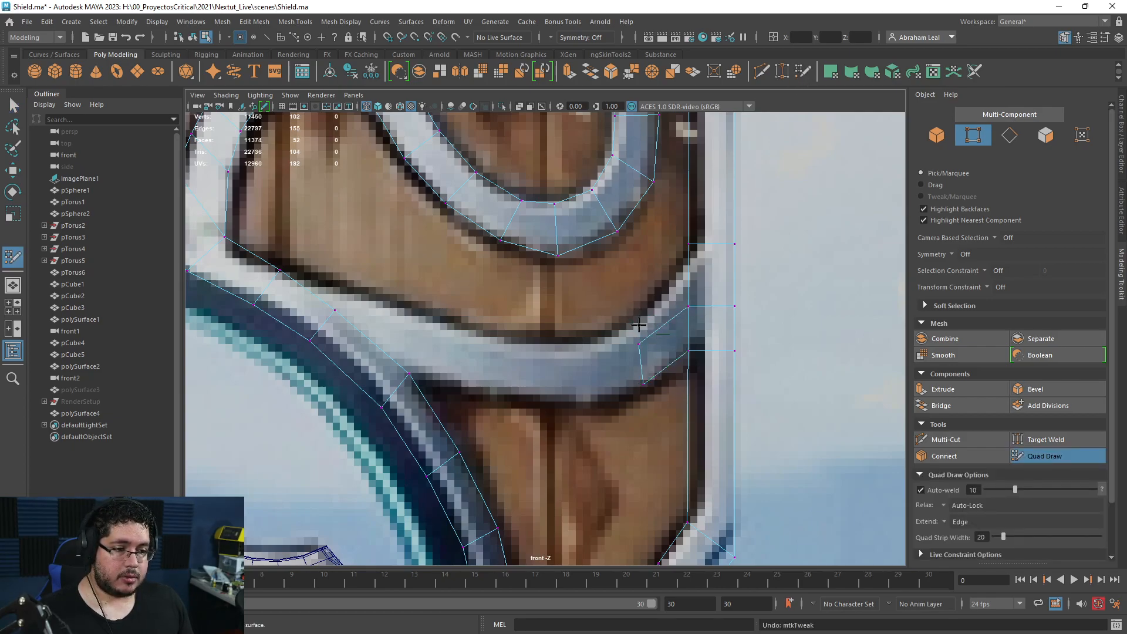
left_click(636, 322, "shift")
left_click_drag(636, 323, 629, 317)
left_click(668, 281, "ctrl")
left_click_drag(670, 278, 667, 285)
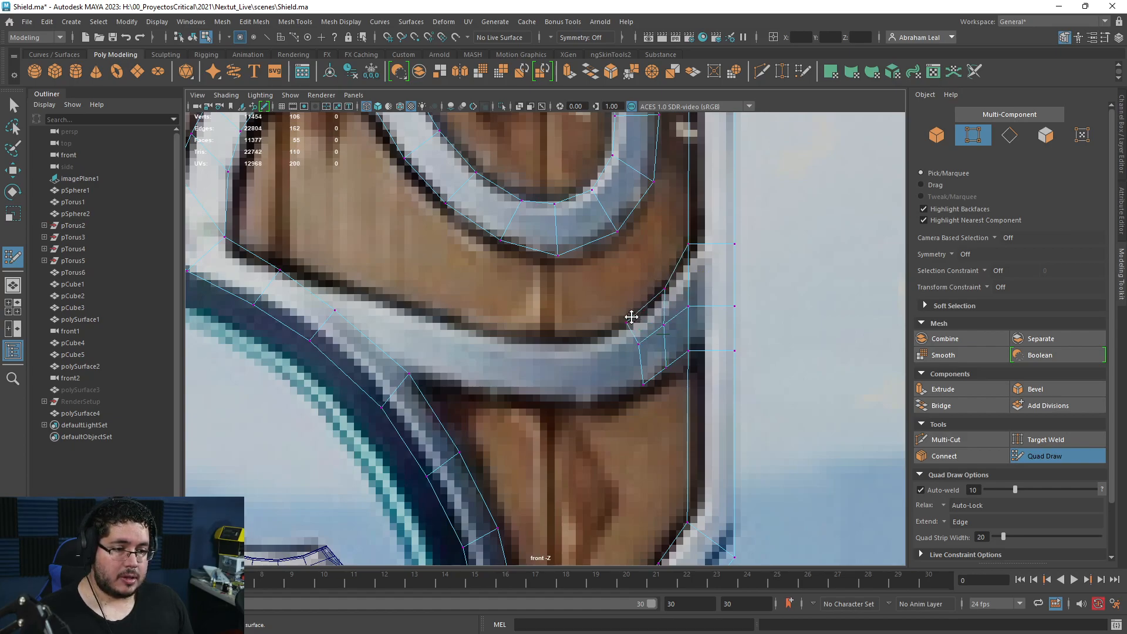
- Extend the lower band's two rows inward by one pair of faces and fit their vertices to the painted outline
left_click(604, 368)
left_click(618, 354, "shift")
left_click(605, 396)
left_click(618, 374, "shift")
left_click_drag(603, 396, 602, 362)
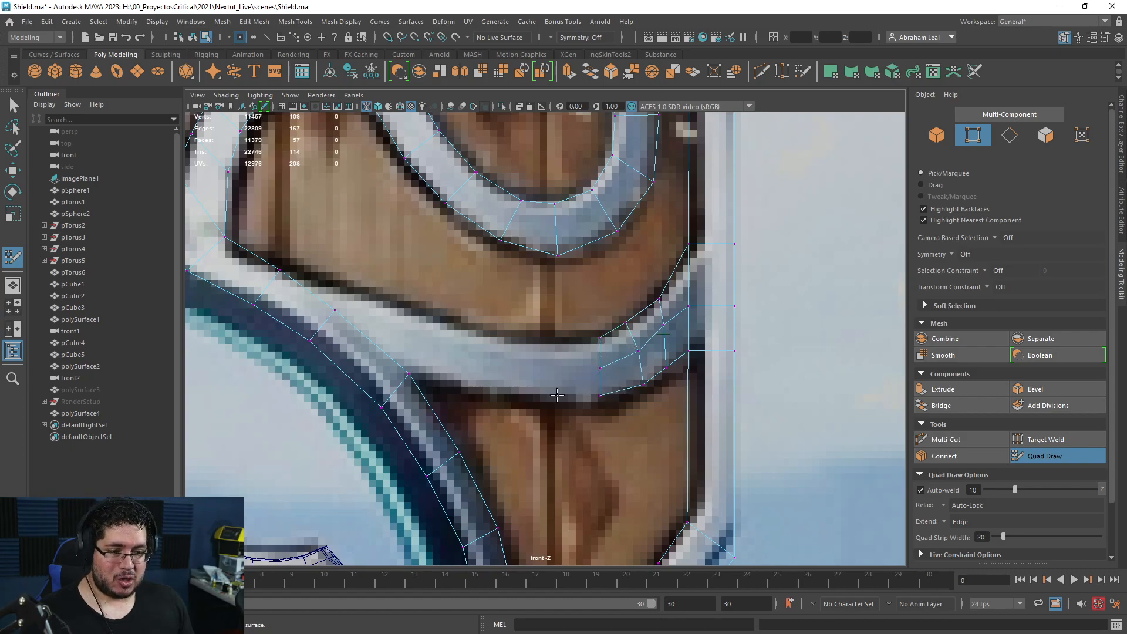
- Continue both rows of the lower band to the vertical plank seam and straighten the cross edge beside it
left_click(558, 367)
left_click(578, 379, "shift")
left_click(549, 342)
left_click(576, 355, "shift")
left_click_drag(577, 364, 572, 366)
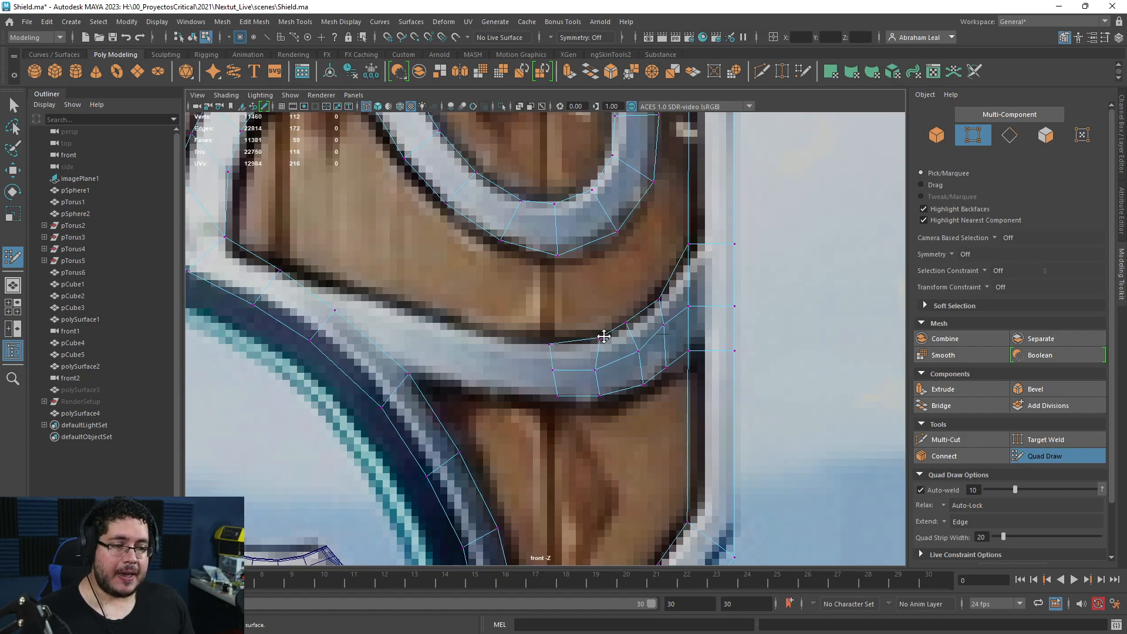
left_click_drag(593, 369, 600, 369)
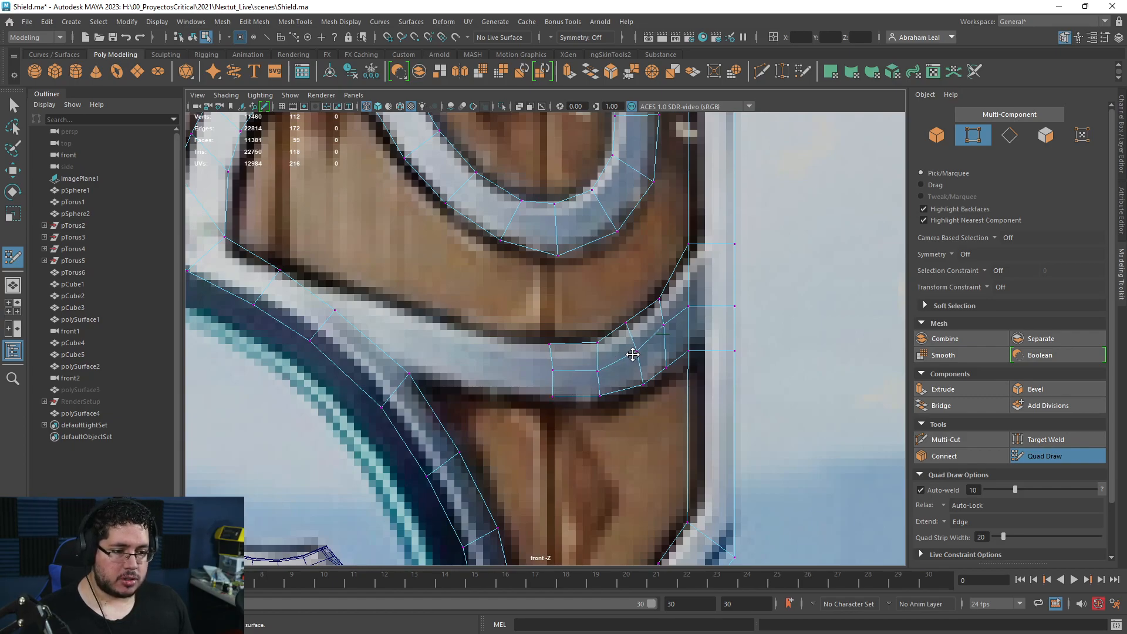
- Trace the lower band past the plank seam with further pairs of faces up to the fork in the rim
left_click(501, 369)
left_click(527, 355, "shift")
left_click(498, 398)
left_click(524, 383, "shift")
left_click(462, 356)
left_click(473, 383, "shift")
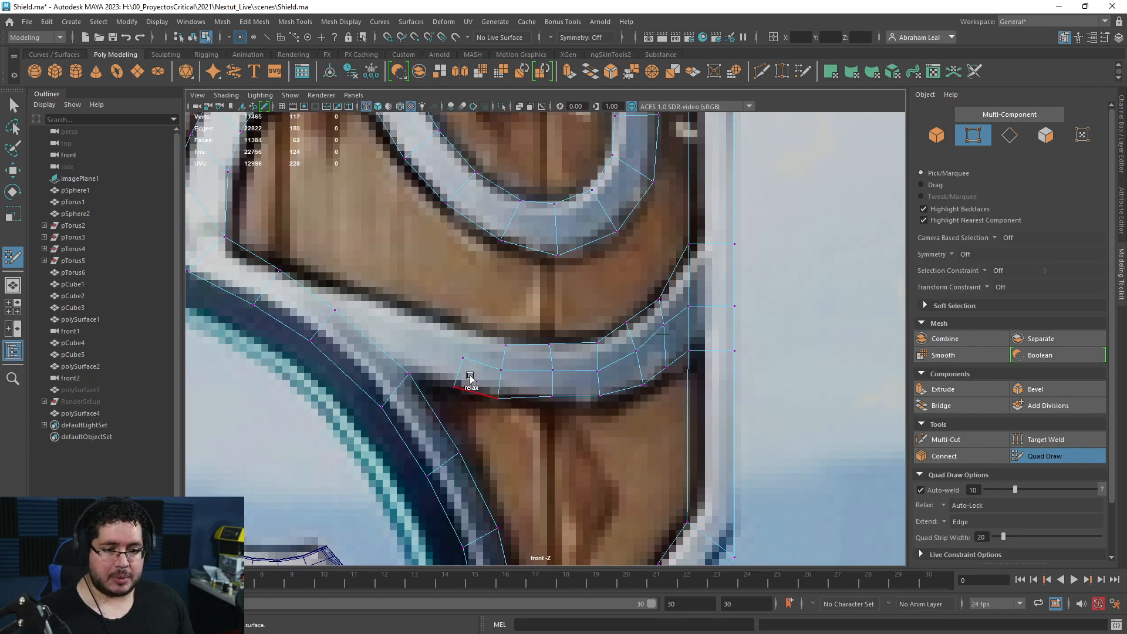
left_click(467, 332)
left_click(484, 351, "shift")
- Connect the lower band's upper row to the inner rim strip and add a lower face beside the fork
left_click(420, 316)
left_click(439, 336, "shift")
left_click(369, 318)
left_click(392, 317, "shift")
left_click(339, 288, "shift")
left_click(422, 368)
left_click(441, 364, "shift")
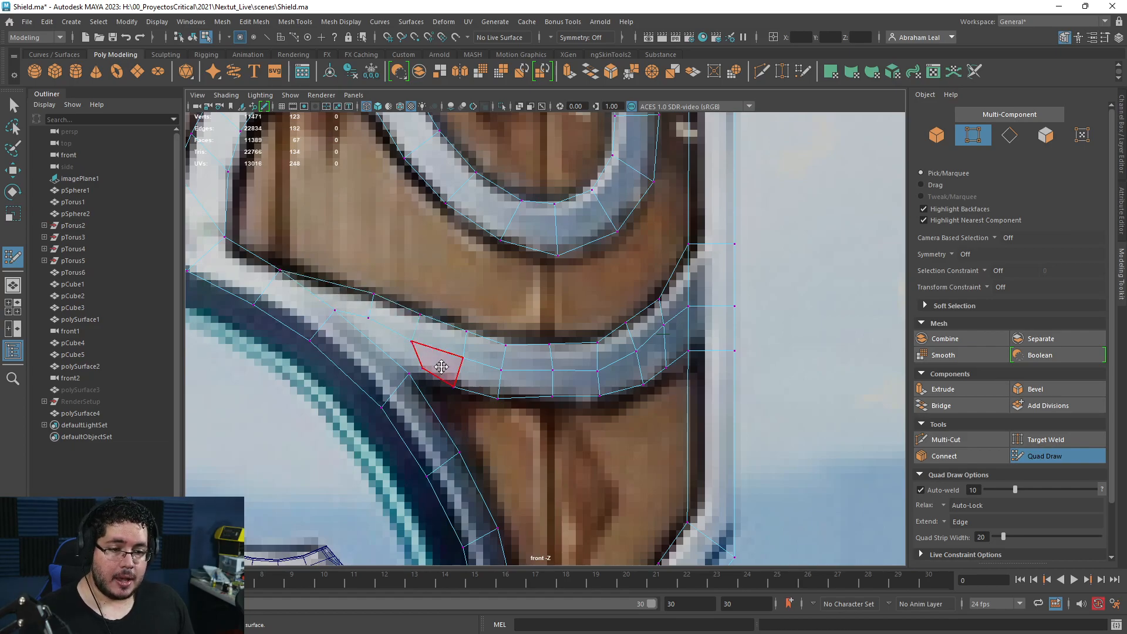
- Insert an edge across the inner rim strip at the fork and reposition the surrounding vertices
scroll(435, 368, "up", 3)
middle_click_drag(435, 367, 579, 320, "alt")
scroll(579, 319, "up", 3)
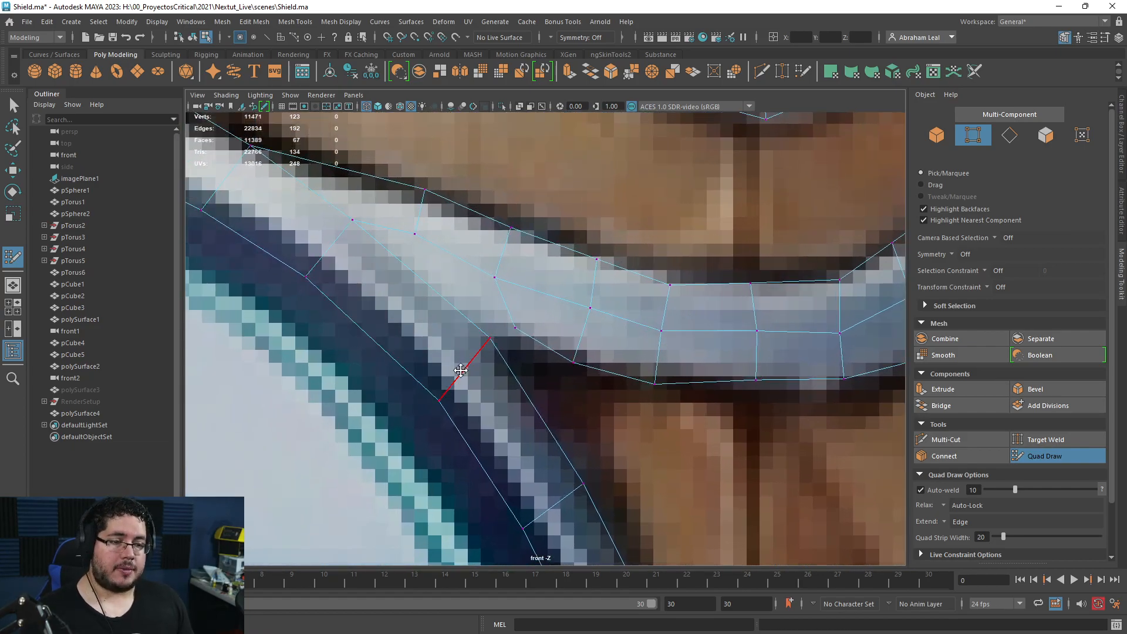
left_click(428, 329, "ctrl")
left_click_drag(481, 352, 520, 406)
mouse_move(442, 317)
left_mouse_down()
mouse_move(453, 337)
mouse_move(502, 324)
left_mouse_up()
left_click_drag(572, 362, 574, 357)
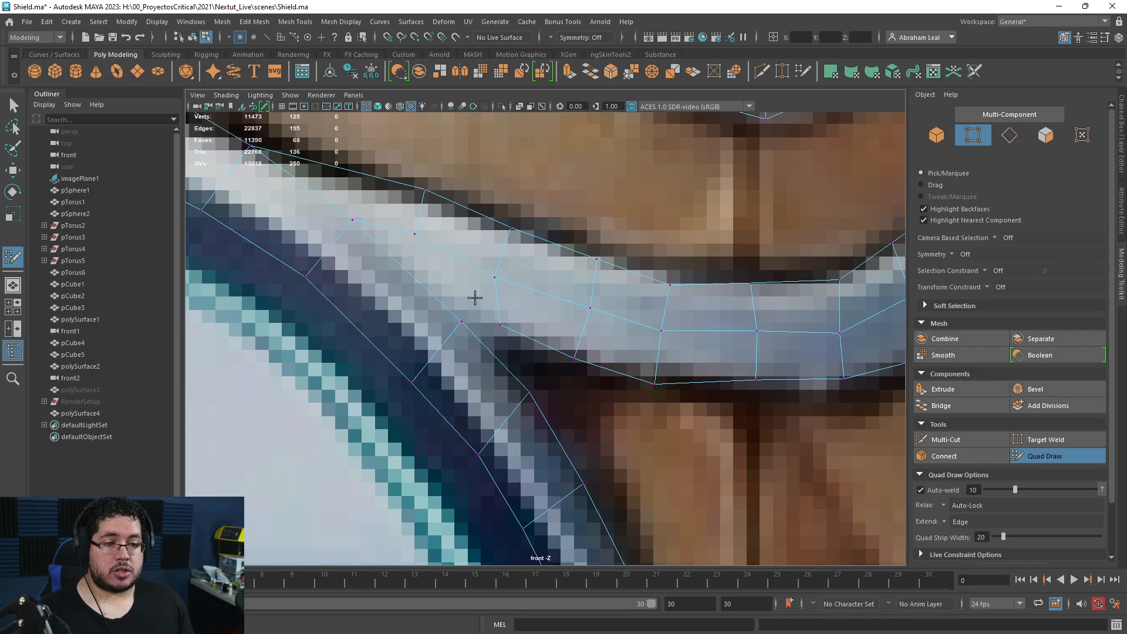
- Fill the gap between the inner rim strip and the lower band with quads
left_click(468, 279, "shift")
key("ctrl+z")
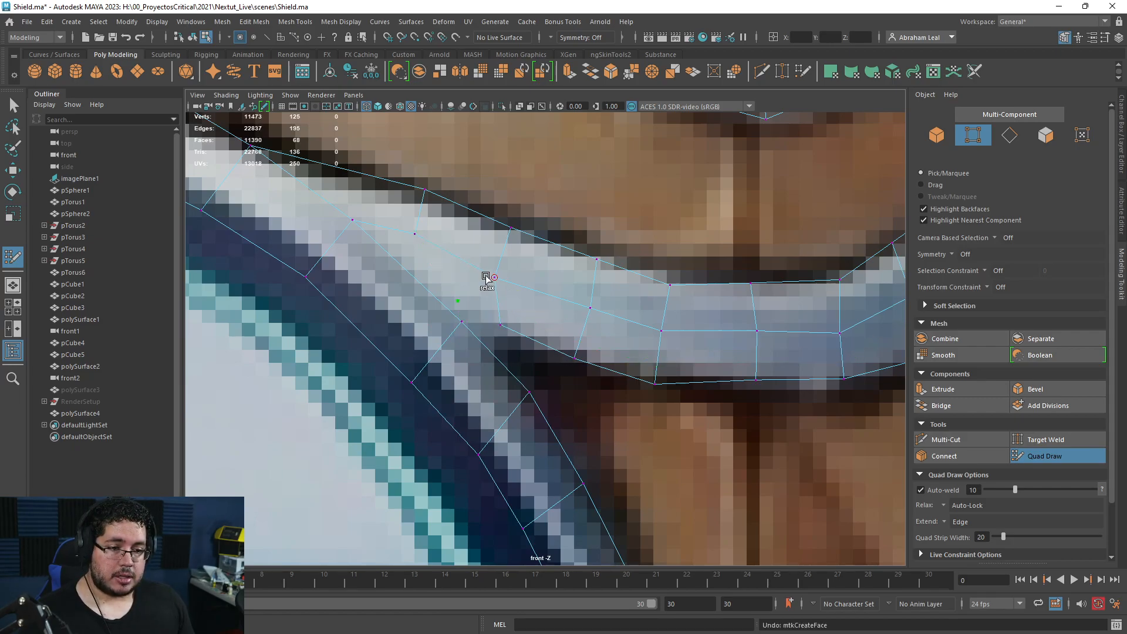
left_click(485, 281, "shift")
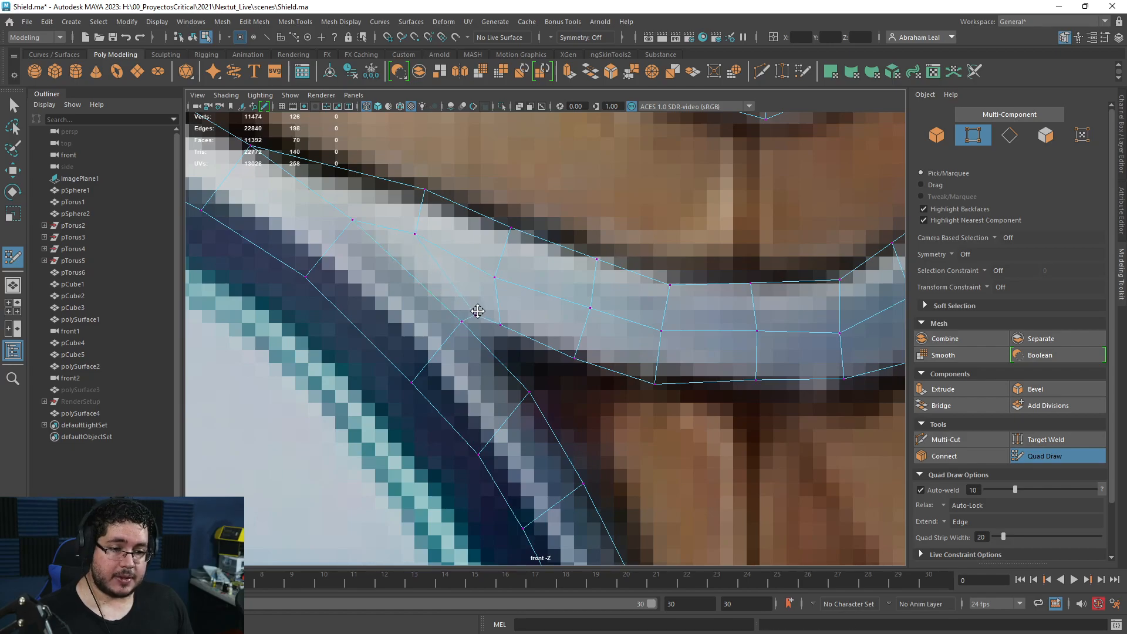
- Shift the vertices around the fork so the rim and lower band follow the painted inner corner
mouse_move(459, 324)
left_mouse_down()
mouse_move(488, 359)
mouse_move(495, 344)
mouse_move(532, 338)
mouse_move(535, 349)
left_mouse_up()
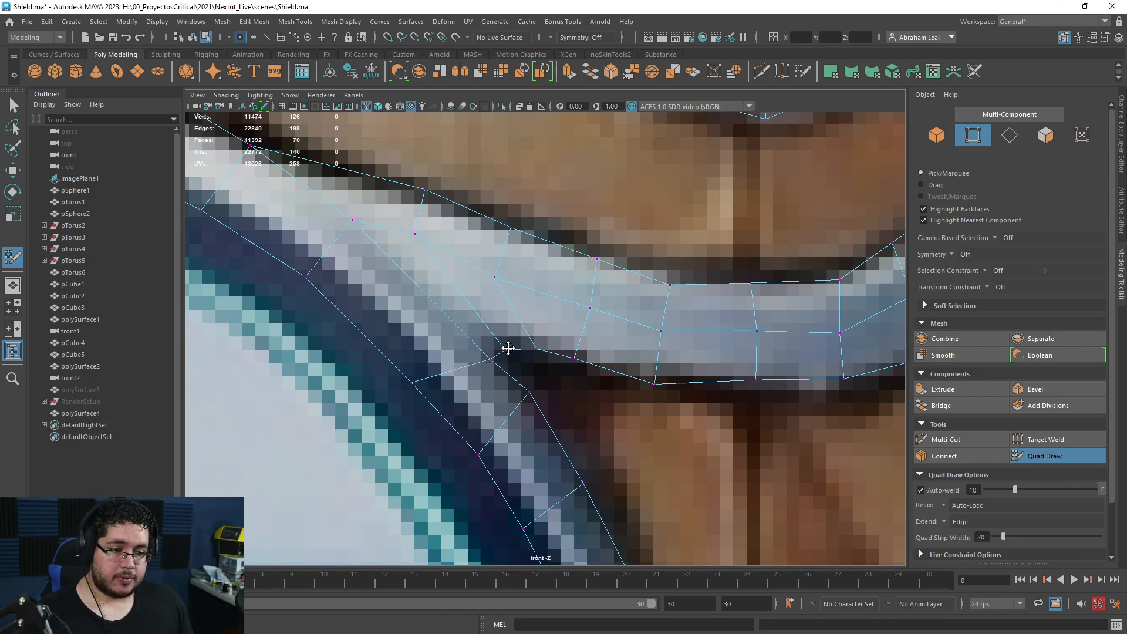
left_click_drag(412, 383, 441, 397)
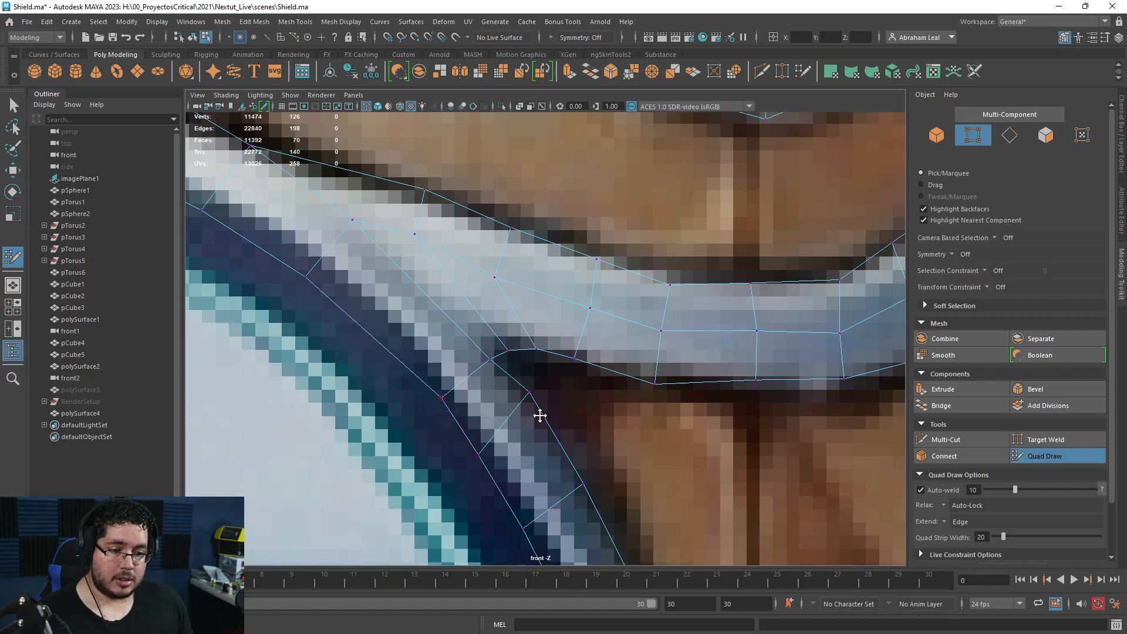
left_click_drag(540, 397, 552, 410)
scroll(551, 411, "down", 6)
scroll(511, 380, "up", 3)
left_click_drag(477, 379, 472, 380)
left_click_drag(500, 416, 495, 419)
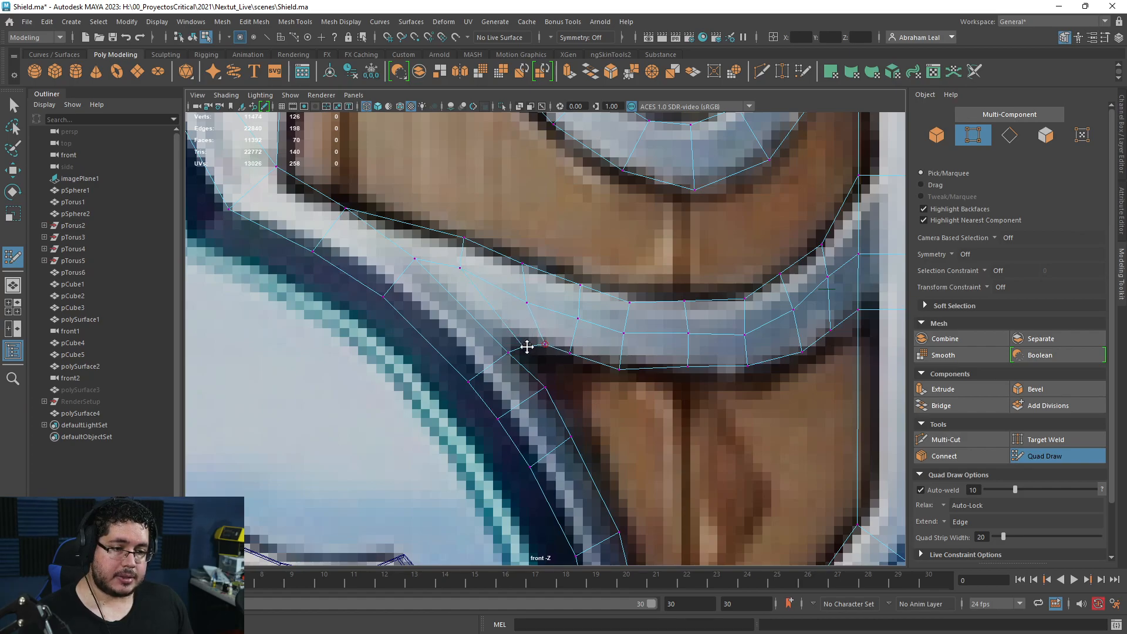
- Even out the vertex spacing along the lower band by tweaking and relaxing its edges
left_click_drag(570, 353, 629, 364)
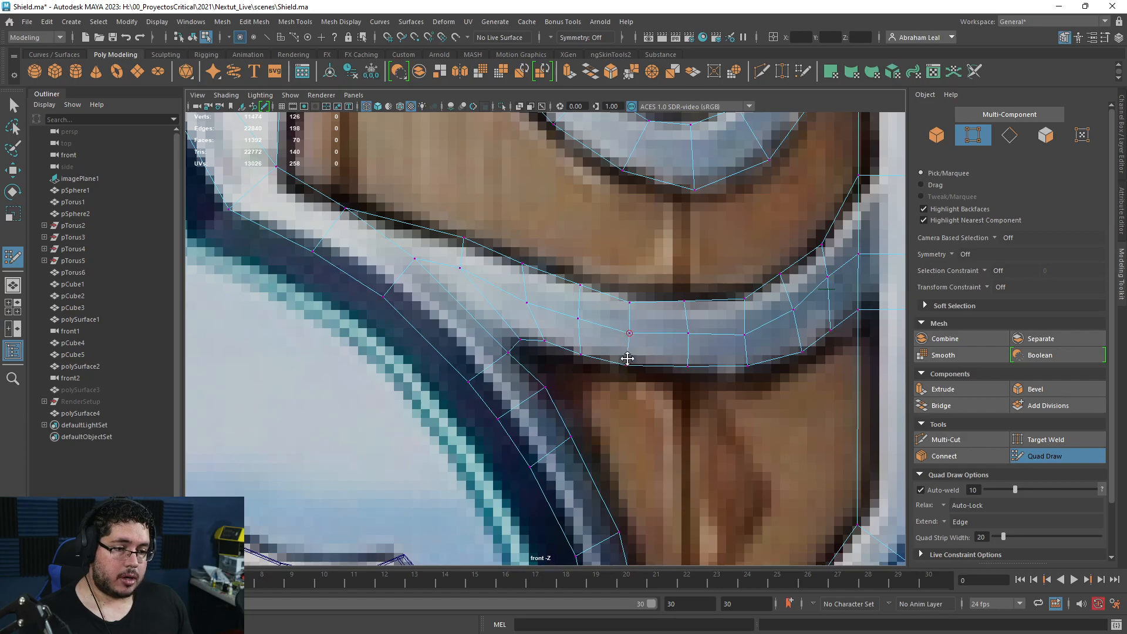
scroll(628, 352, "down", 5)
scroll(646, 349, "up", 5)
left_click_drag(681, 305, 682, 311)
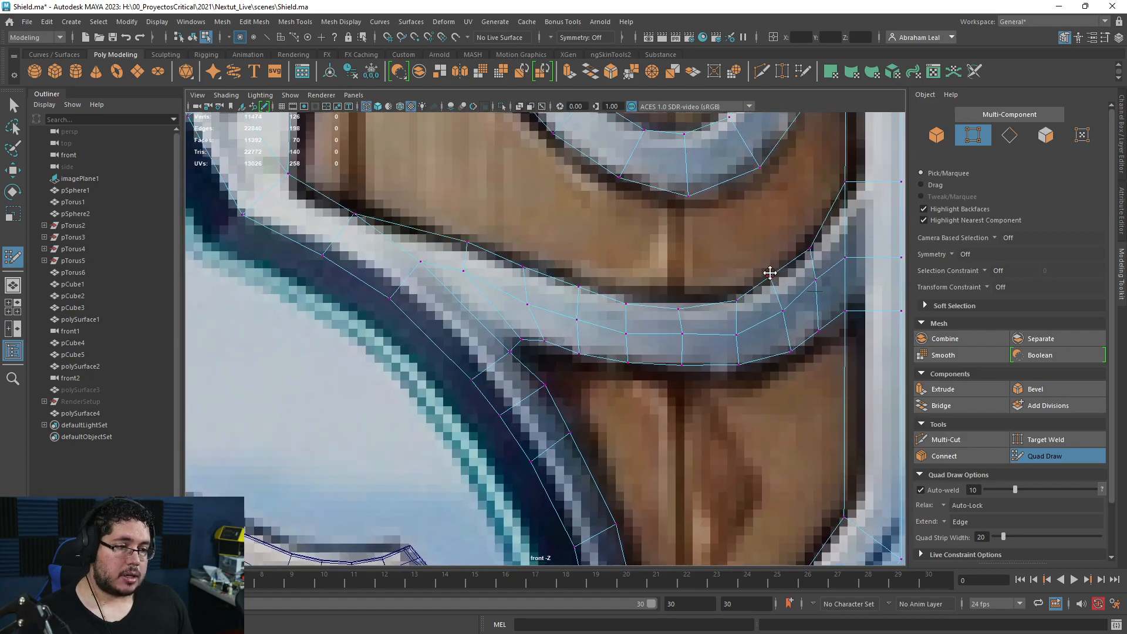
mouse_move(807, 257)
left_mouse_down("shift")
mouse_move(784, 285)
mouse_move(611, 315)
mouse_move(478, 264)
mouse_move(625, 315)
mouse_move(746, 316)
mouse_move(810, 282)
mouse_move(803, 339)
mouse_move(718, 370)
left_mouse_up("shift")
key("ctrl+z")
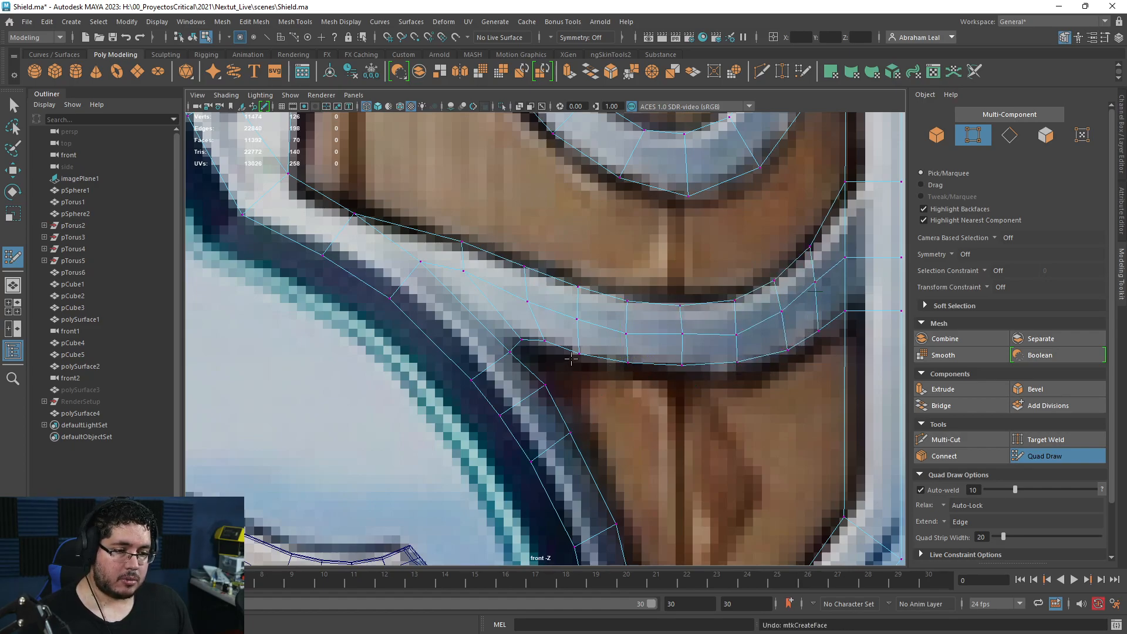
left_click_drag(532, 340, 564, 342, "shift")
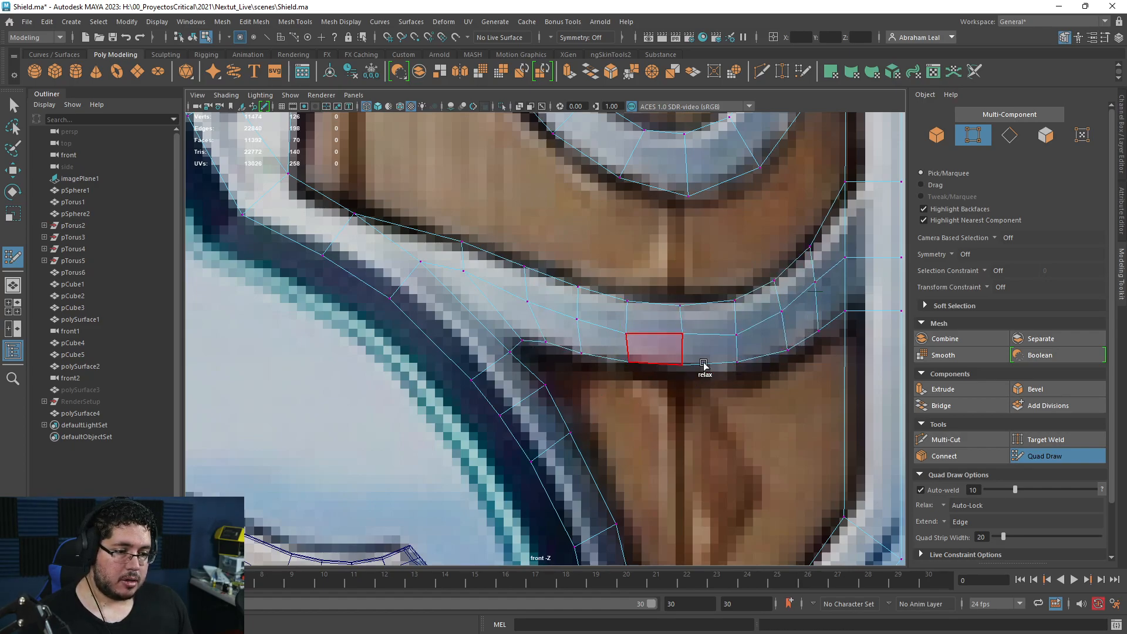
- Exit Quad Draw, switch to the perspective view and turn off its resolution gate
scroll(732, 359, "down", 8)
scroll(648, 338, "up", 2)
scroll(647, 337, "down", 3)
scroll(643, 335, "up", 2)
key("q")
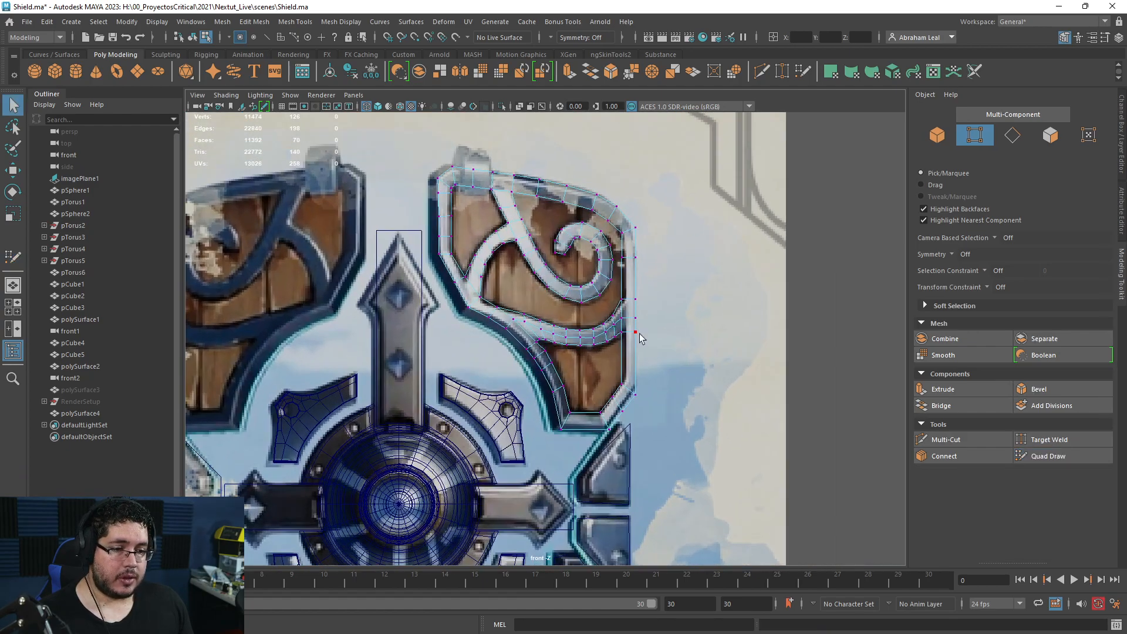
key("space")
mouse_move(632, 337)
left_mouse_down()
mouse_move(632, 312)
mouse_move(584, 402)
left_mouse_up()
scroll(583, 401, "up", 3)
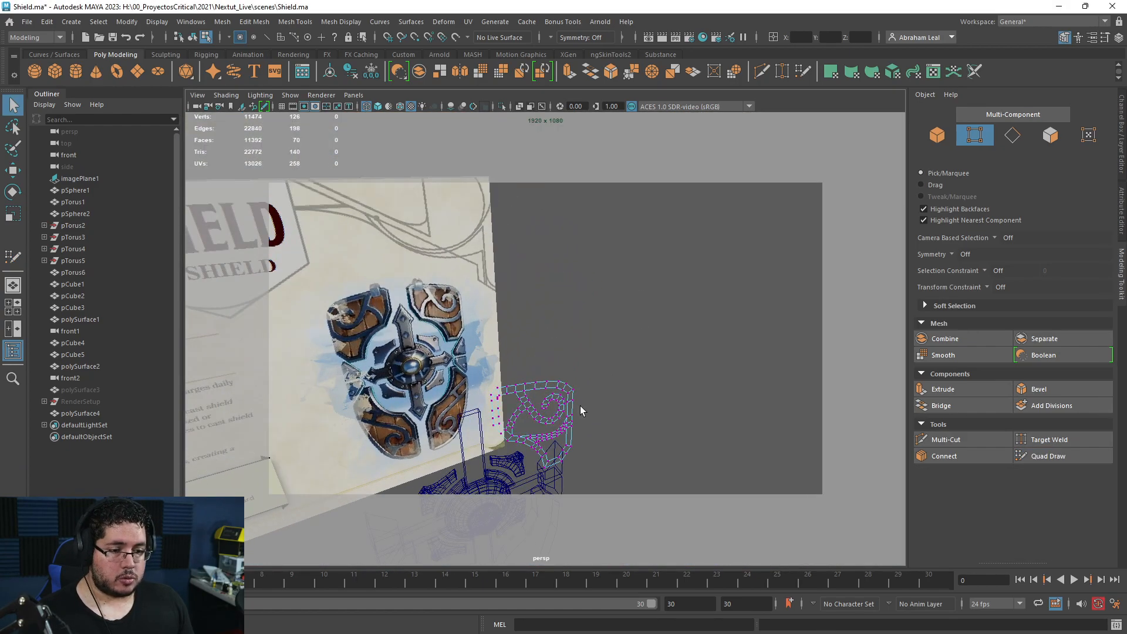
left_click(304, 106)
- Return to object mode and display the scene shaded with textures
middle_click_drag(491, 309, 502, 187, "alt")
right_click_drag(541, 293, 614, 371, "alt")
right_click_drag(548, 250, 587, 235)
left_click_drag(568, 267, 623, 264, "alt")
left_click_drag(617, 264, 499, 305)
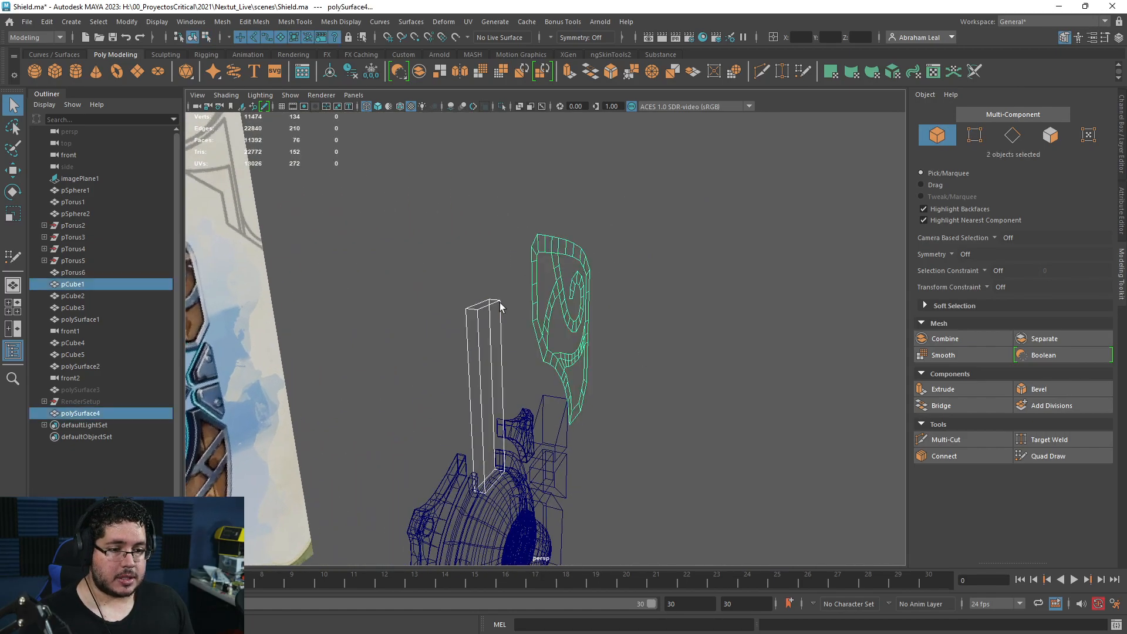
key("6")
left_click(650, 295)
- Preview the traced rim and swirl mesh smoothed, and restore its unsmoothed display
mouse_move(632, 330)
left_mouse_down("alt")
mouse_move(546, 296)
mouse_move(631, 295)
left_mouse_up("alt")
left_click(577, 295)
key("3")
left_click(689, 343)
scroll(689, 339, "up", 4)
left_click_drag(689, 339, 591, 337, "alt")
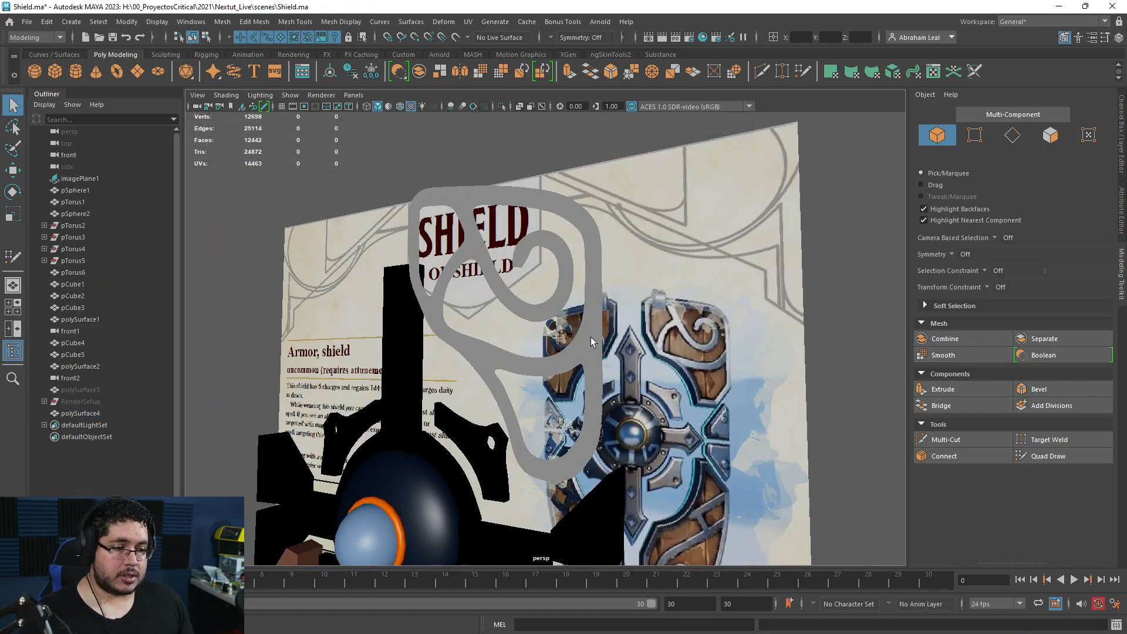
left_click(591, 337)
key("1")
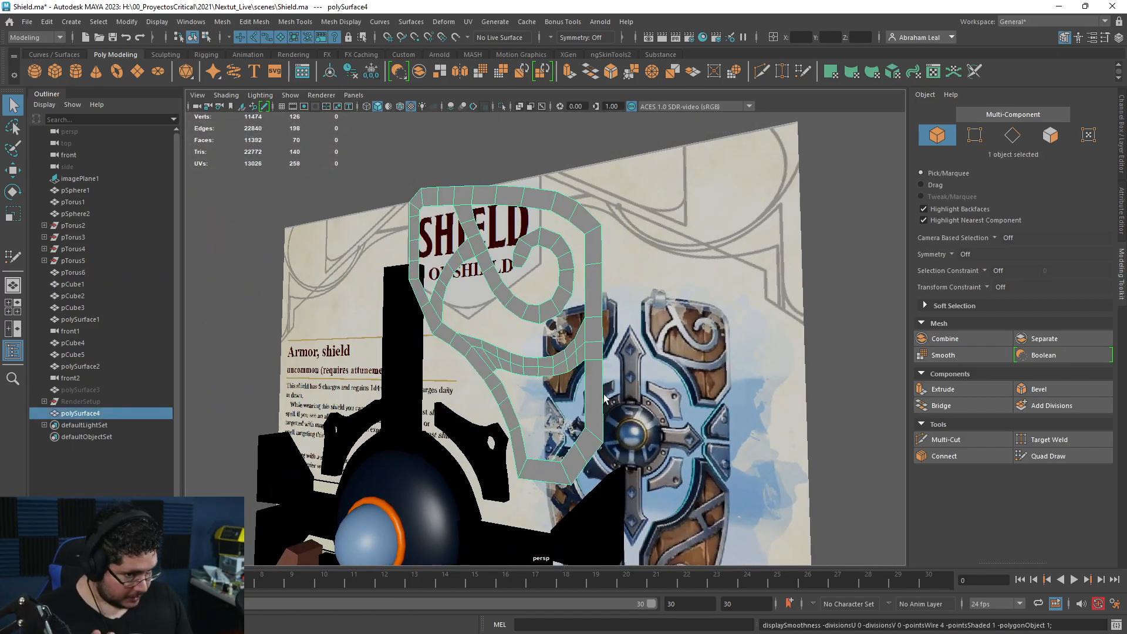
- Extrude all faces of the rim and swirl mesh to give the ornament thickness
middle_click_drag(531, 377, 574, 384, "alt")
key("f")
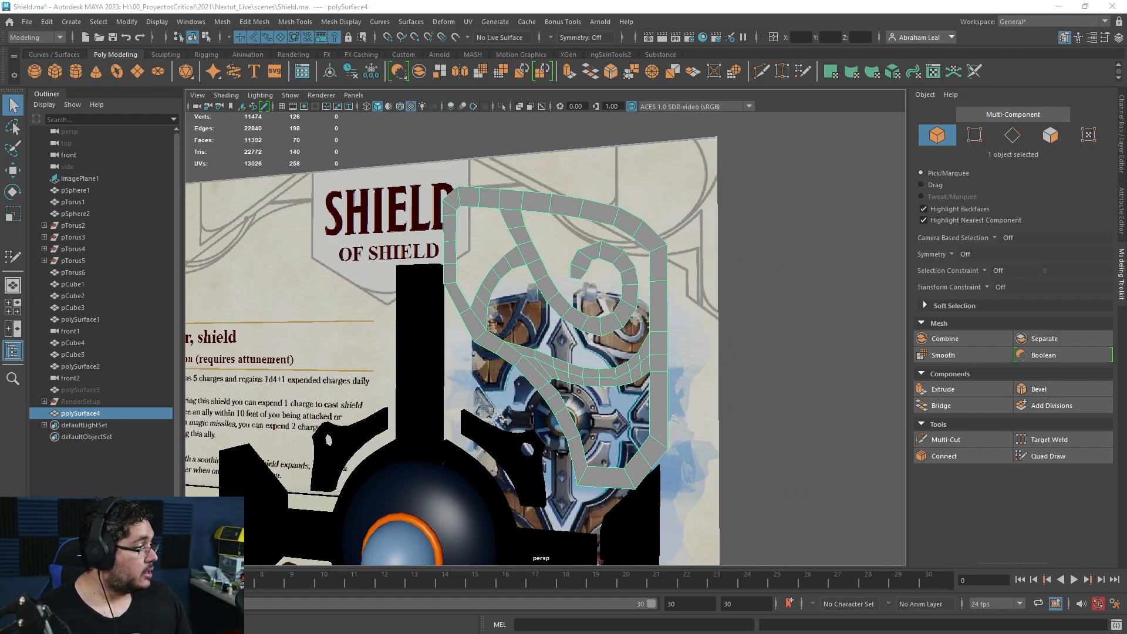
left_click_drag(480, 276, 551, 314, "alt")
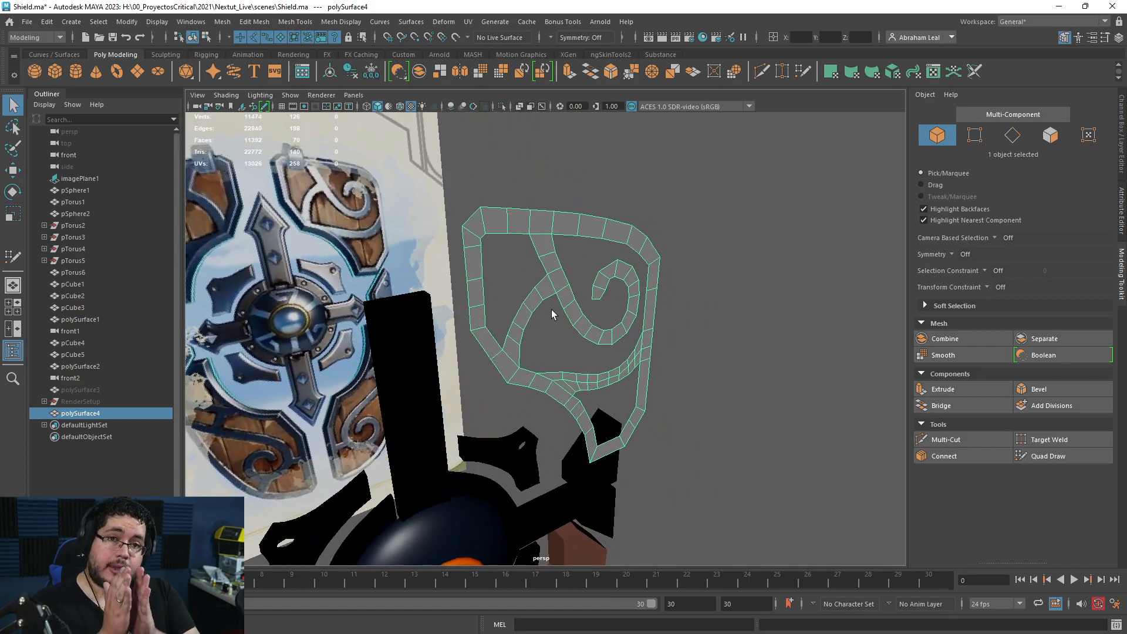
key("ctrl+e")
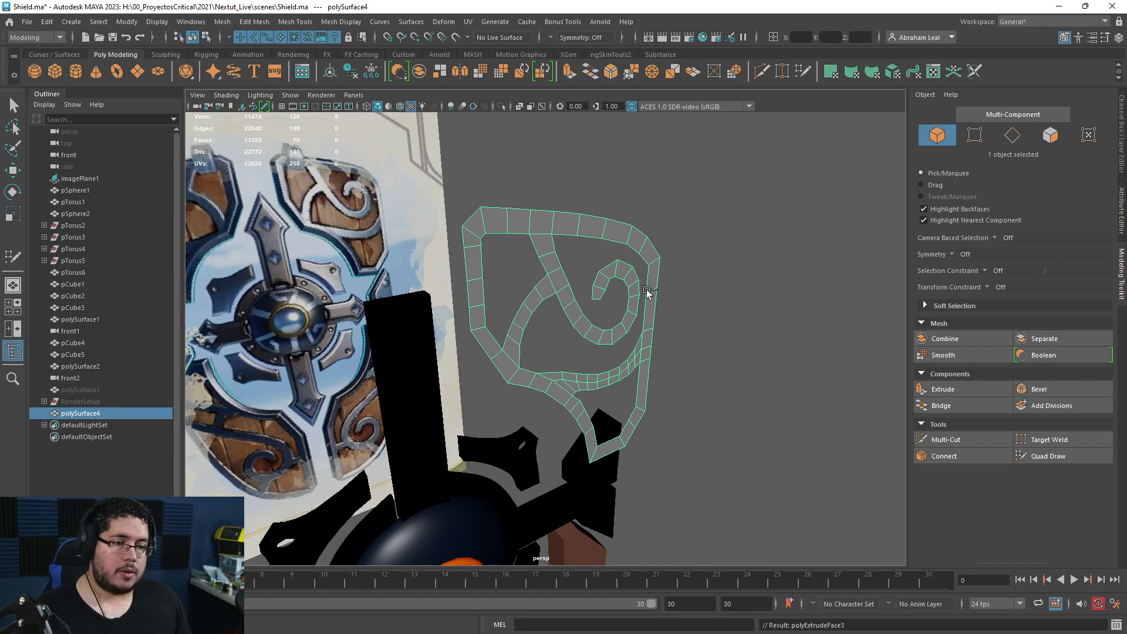
left_click_drag(556, 352, 582, 362, "alt")
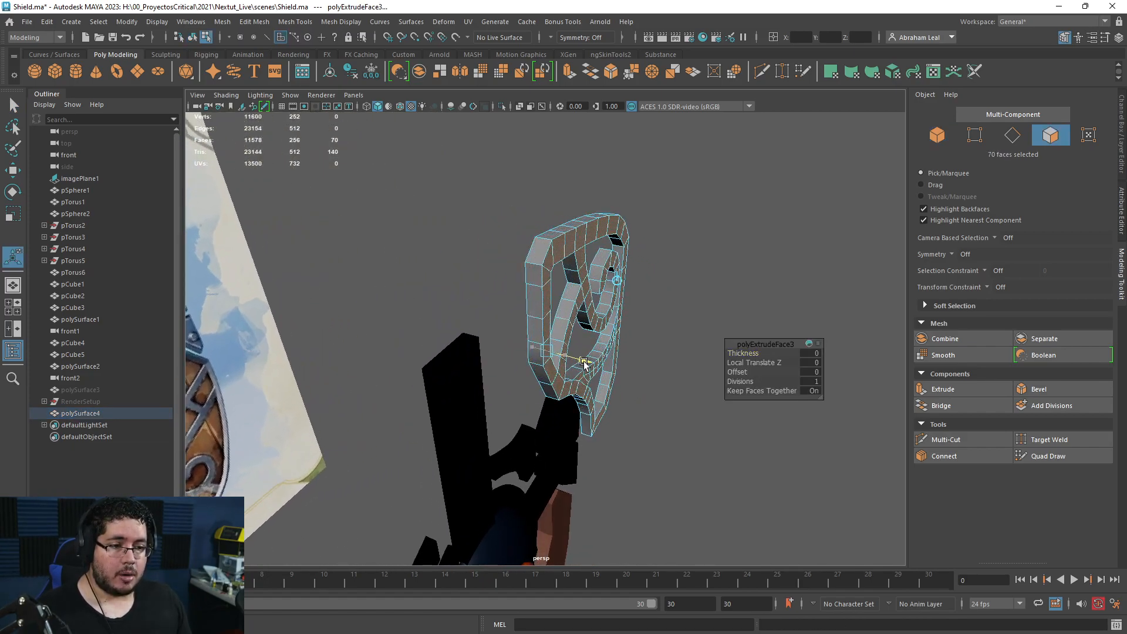
left_click(657, 334)
left_click_drag(693, 332, 548, 321, "alt")
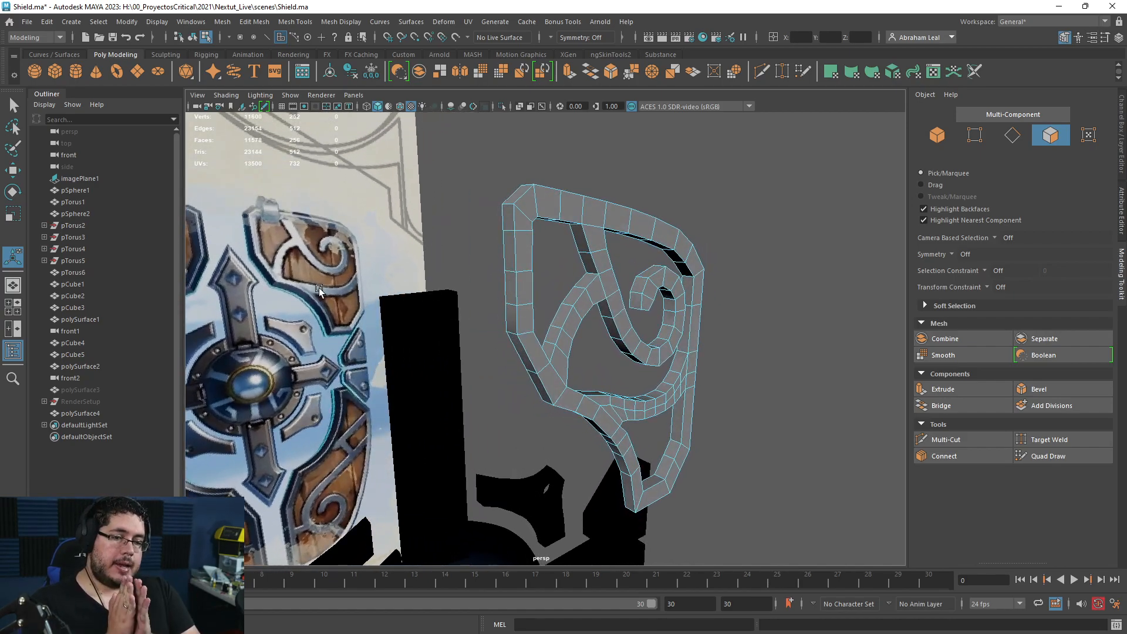
- Sketch a square-cornered U profile and a chamfered one with an arrow in Paint, and return to Maya
key("super")
type("pain")
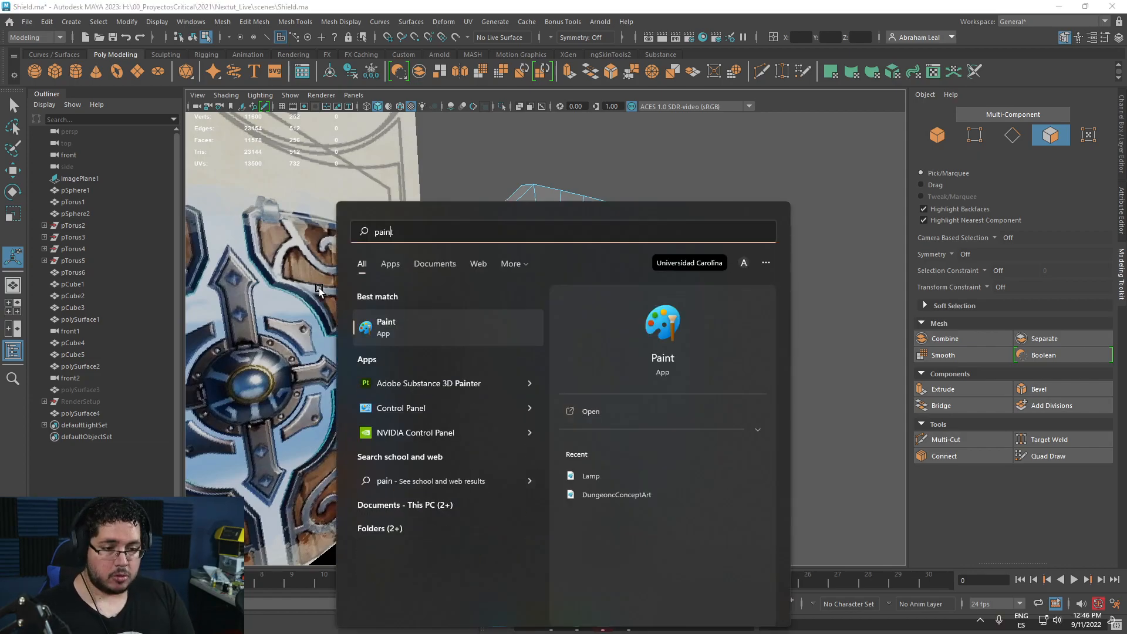
key("Return")
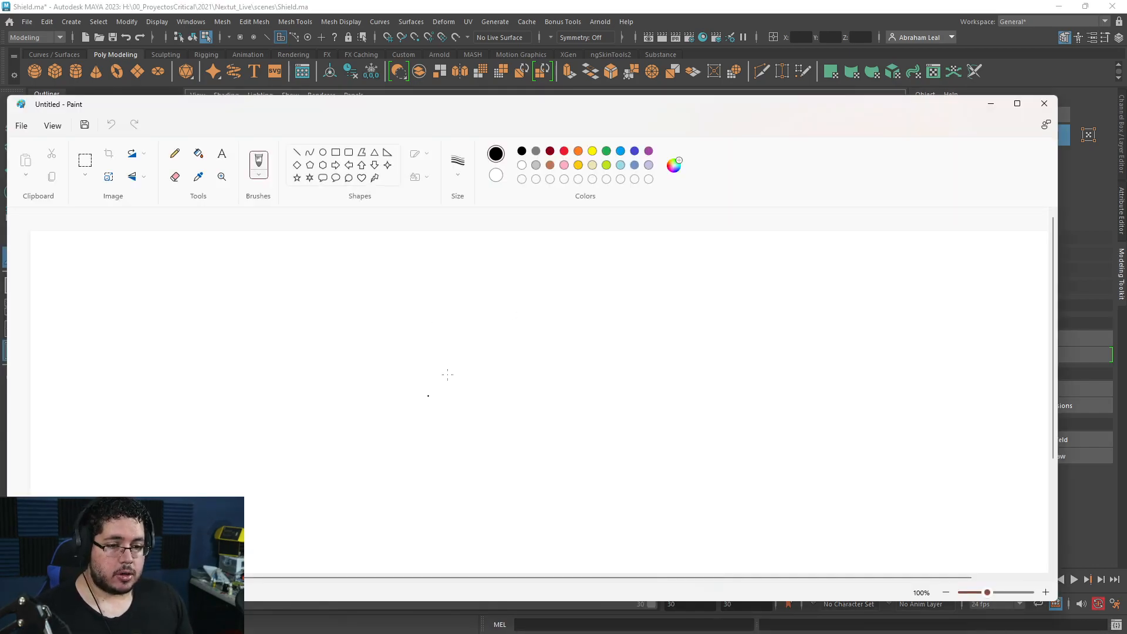
mouse_move(575, 104)
left_mouse_down()
mouse_move(607, 151)
mouse_move(810, 219)
mouse_move(919, 236)
left_mouse_up()
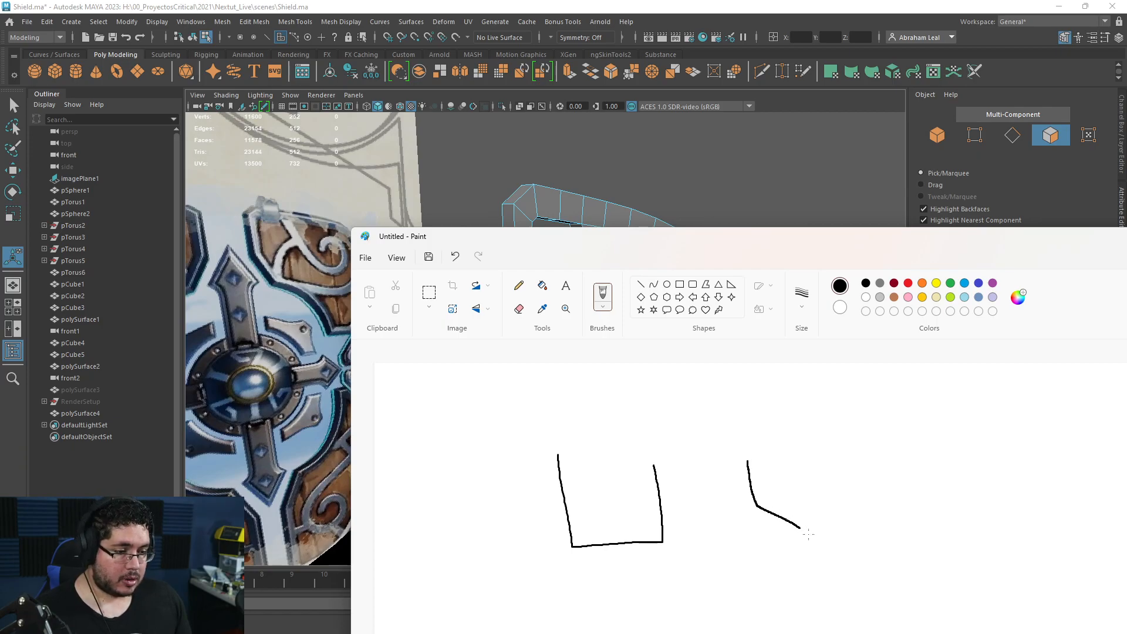
key("ctrl+z")
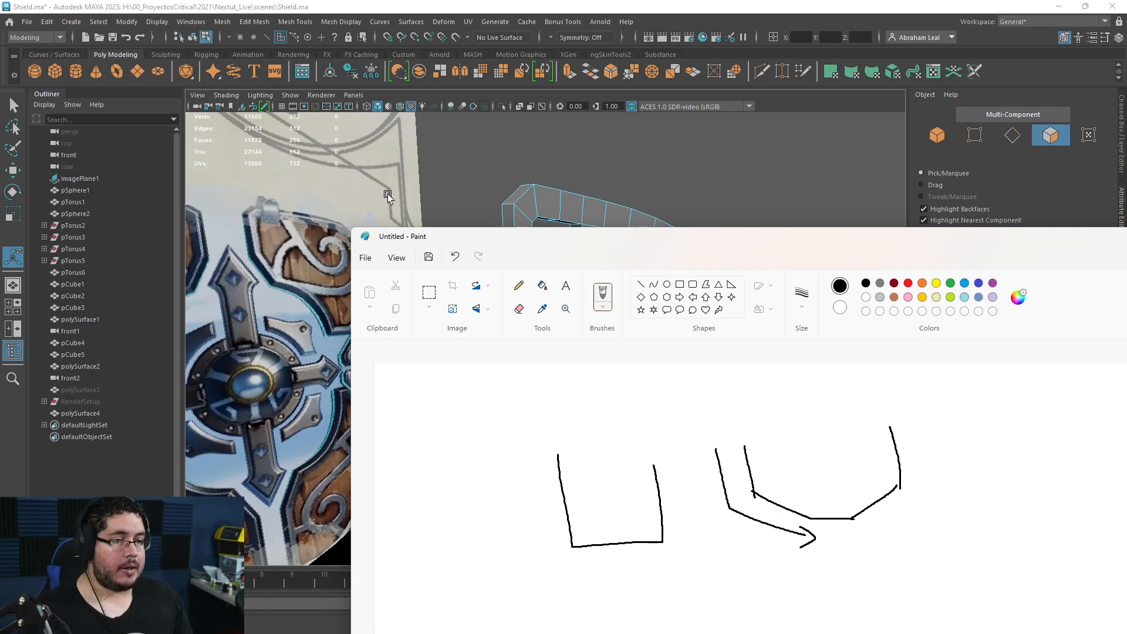
left_click(772, 174)
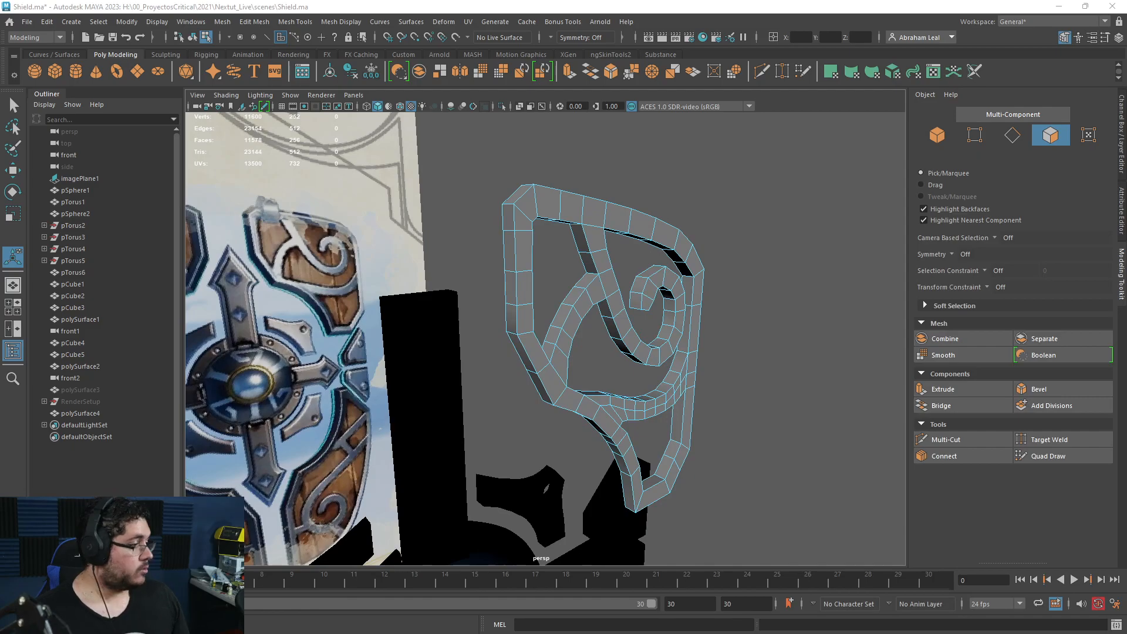
- Select the edge loops along the ornament's outer perimeter and bevel them into a narrow chamfer
left_click_drag(642, 349, 510, 311, "alt")
right_click_drag(511, 311, 561, 333, "alt")
mouse_move(562, 334)
left_mouse_down("alt")
mouse_move(598, 349)
mouse_move(573, 333)
left_mouse_up("alt")
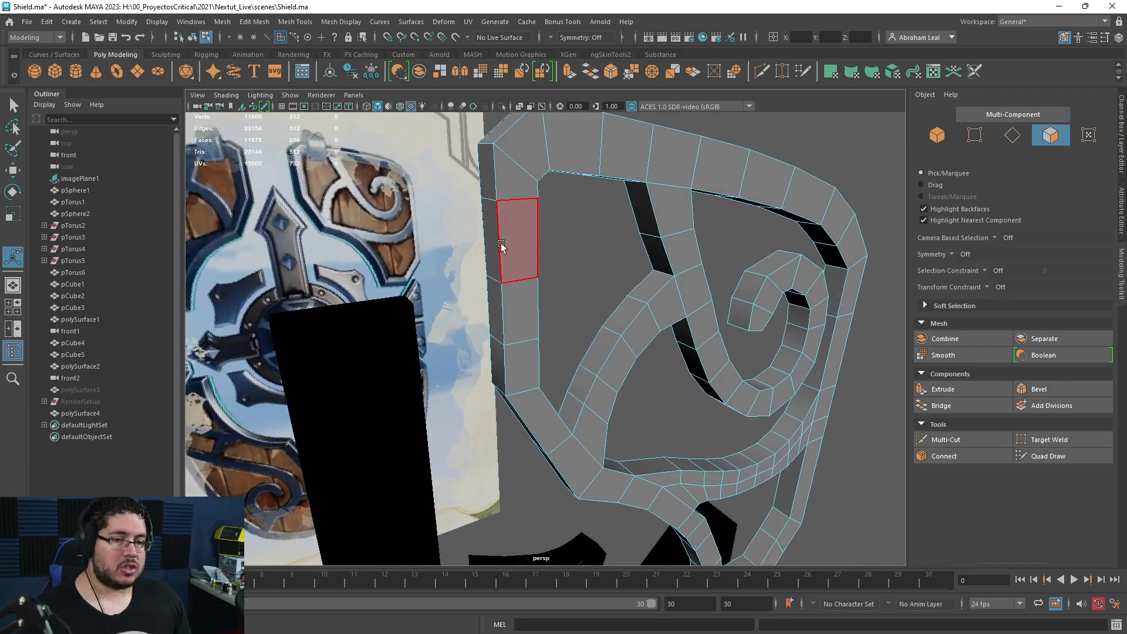
right_click_drag(502, 244, 492, 187)
double_click(491, 181)
left_click_drag(491, 181, 620, 235, "alt")
left_click_drag(798, 267, 636, 269, "alt")
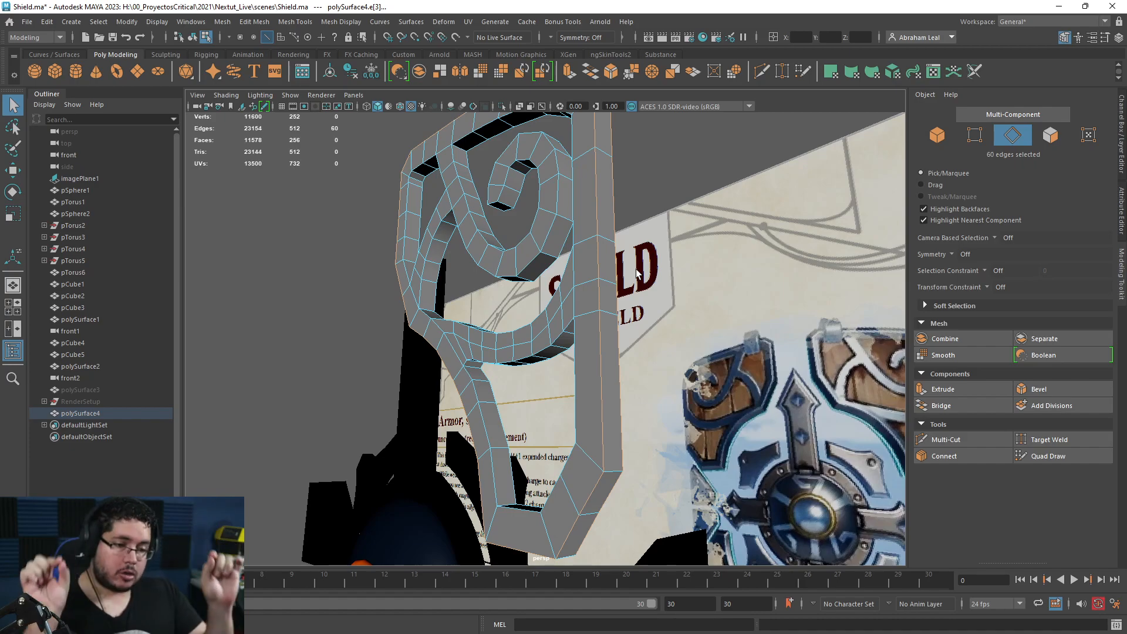
left_click_drag(637, 273, 540, 273, "alt")
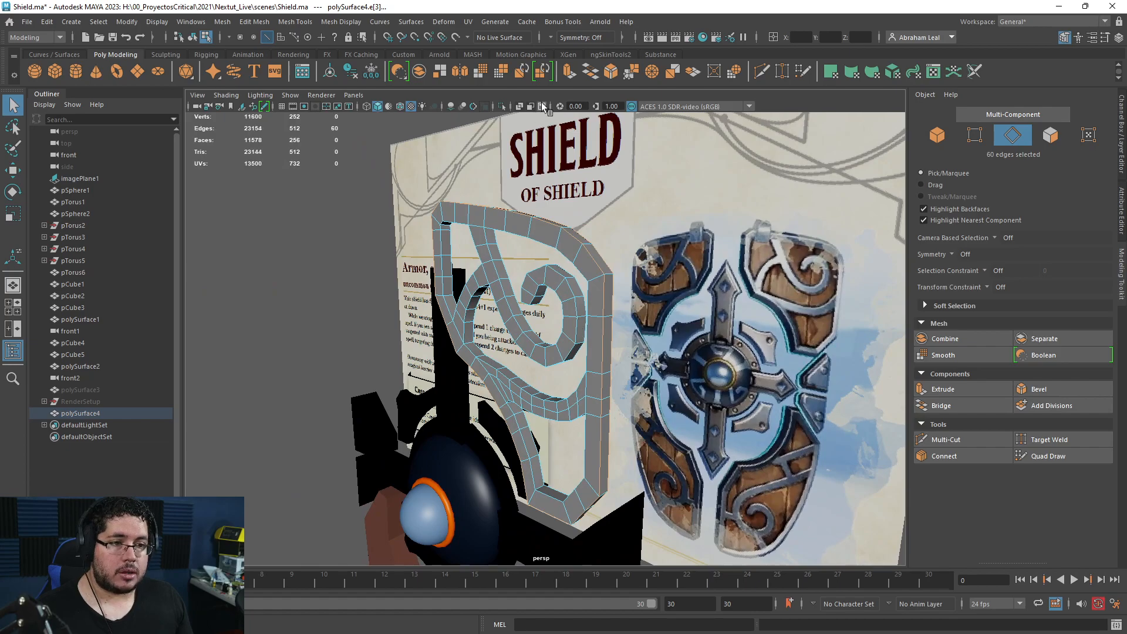
left_click(610, 74)
left_click_drag(619, 255, 596, 267, "alt")
right_click_drag(595, 267, 719, 361, "alt")
mouse_move(662, 347)
left_mouse_down("alt")
mouse_move(584, 367)
mouse_move(662, 366)
left_mouse_up("alt")
left_click_drag(739, 352, 756, 355)
left_click_drag(645, 370, 640, 322, "alt")
- Return to object mode, center the ornament's pivot and scale its depth to 1.432 in Z
key("q")
right_click_drag(663, 244, 818, 189)
left_click(818, 189)
left_click_drag(819, 189, 599, 266, "alt")
left_click(604, 323)
key("r")
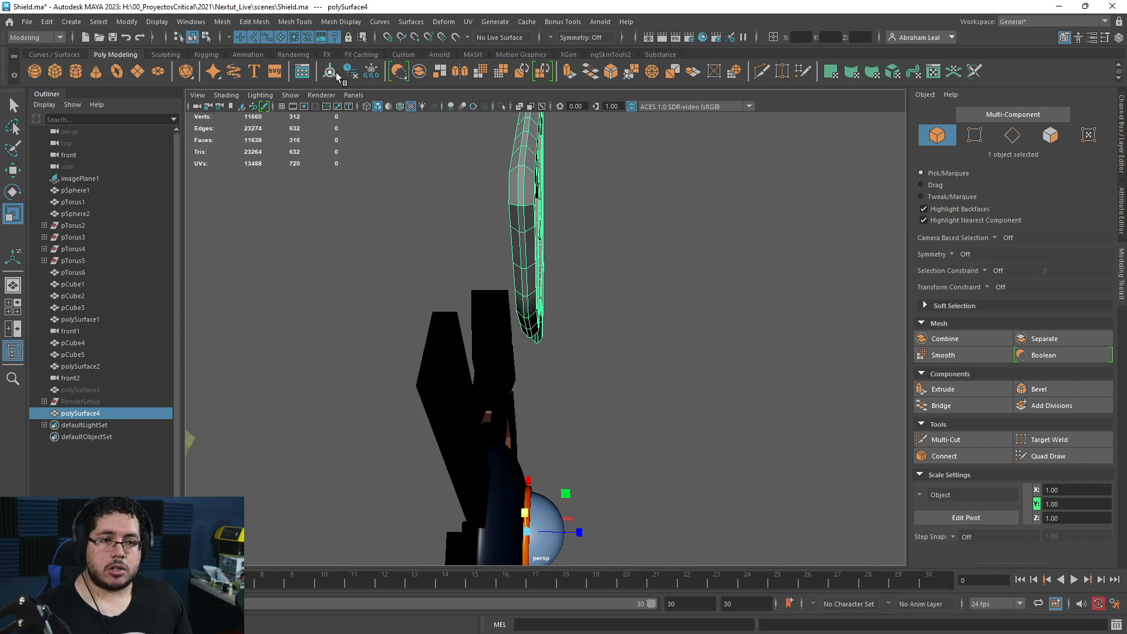
key("f")
mouse_move(572, 287)
left_mouse_down()
mouse_move(607, 287)
mouse_move(590, 288)
left_mouse_up()
left_click(735, 302)
left_click_drag(735, 301, 551, 249, "alt")
- Select the front edge loops around the ornament's upper inner openings and along the swirl
left_click(521, 305)
left_click_drag(500, 222, 447, 198, "alt")
key("F10")
double_click(509, 178)
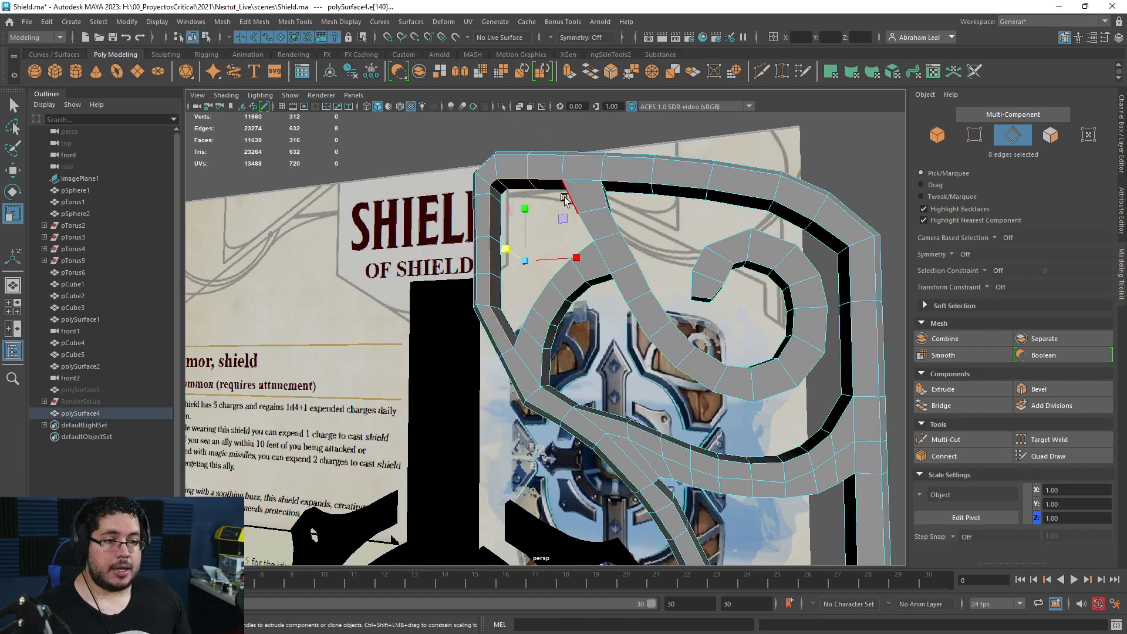
left_click_drag(564, 197, 612, 198, "alt")
double_click(573, 191, "shift")
key("ctrl+z")
double_click(570, 197, "shift")
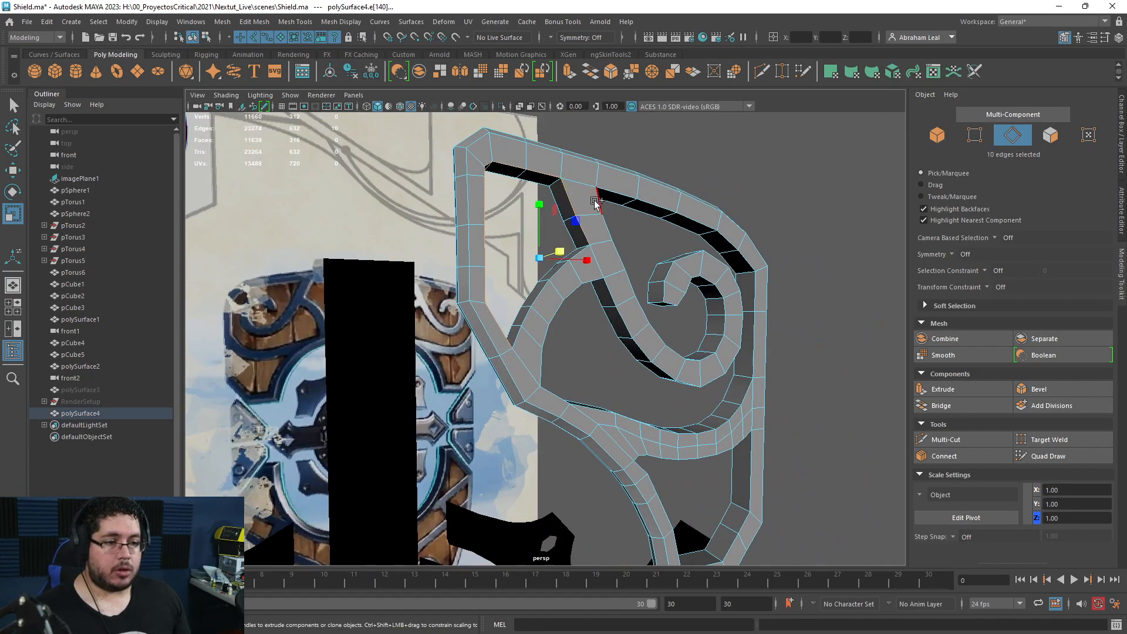
left_click_drag(648, 233, 681, 234, "alt")
double_click(633, 183, "shift")
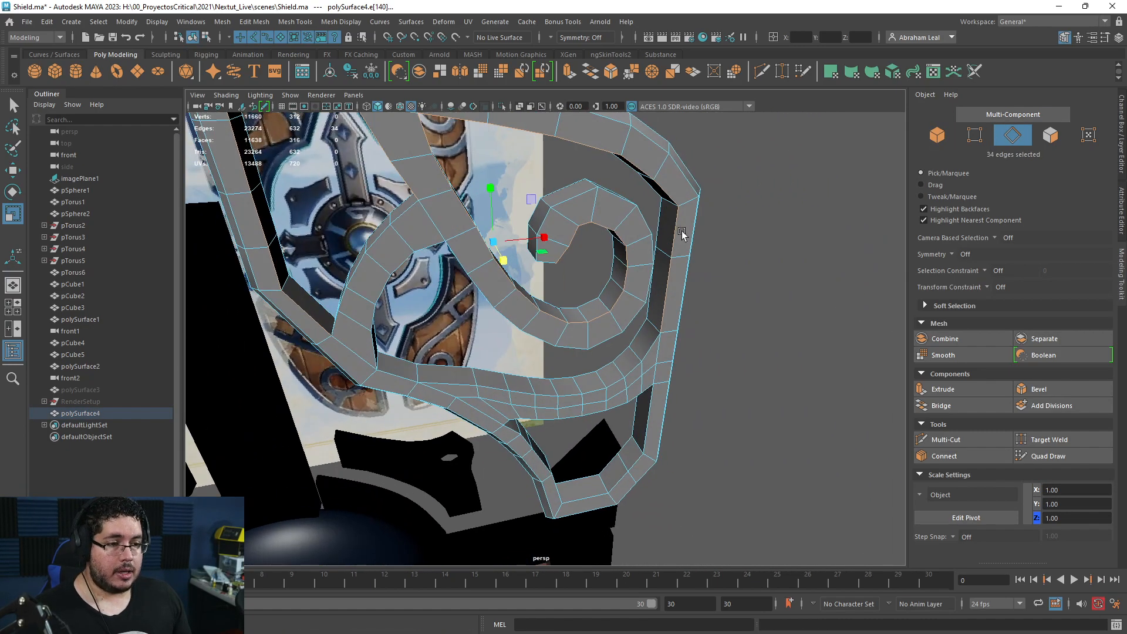
double_click(577, 200, "shift")
left_click_drag(577, 200, 588, 211, "alt")
left_click_drag(555, 246, 412, 357, "alt")
left_click(636, 379, "shift")
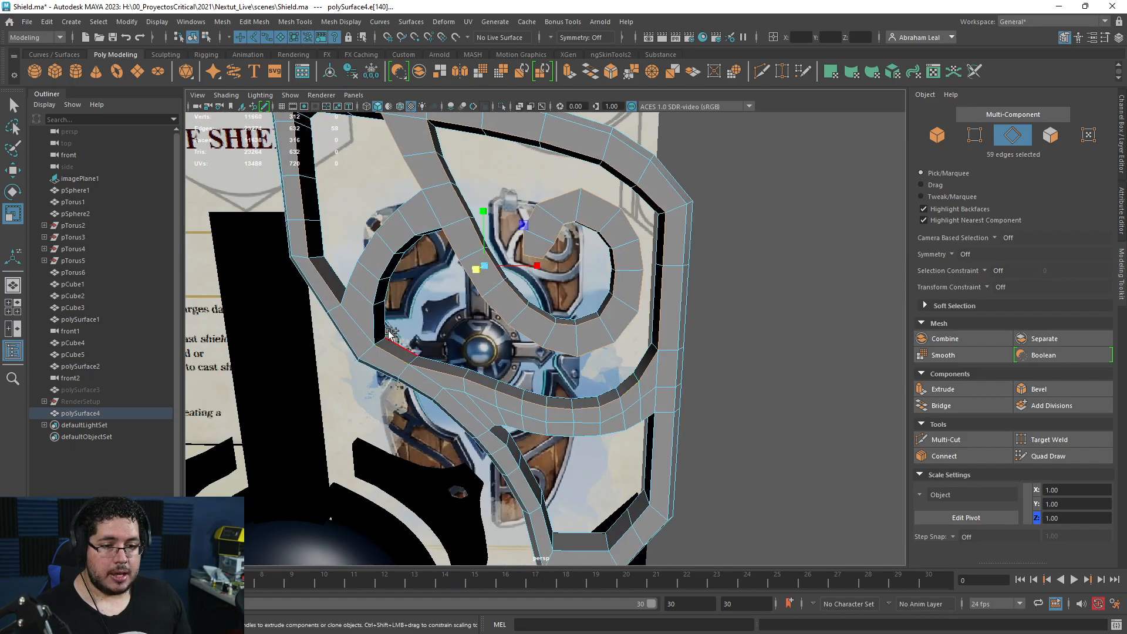
left_click_drag(411, 271, 420, 247, "alt")
middle_click_drag(499, 318, 428, 244, "alt")
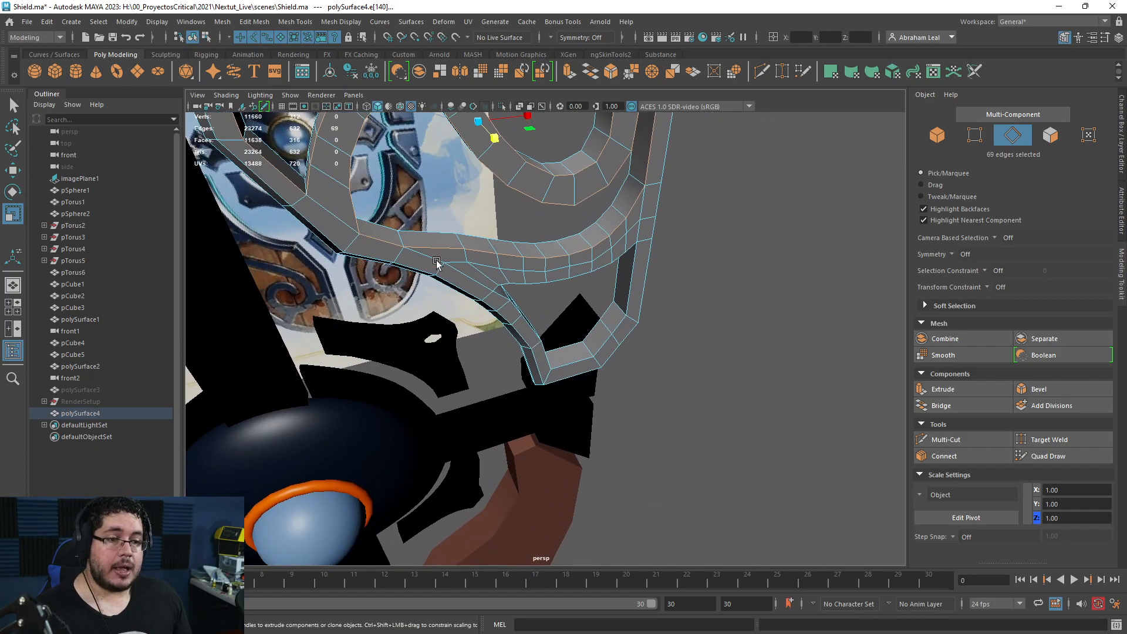
- Add the lower opening's edges and the matching inner edges on the back side to the edge selection
left_click_drag(428, 245, 522, 315, "alt")
double_click(545, 318, "shift")
left_click_drag(630, 328, 381, 344, "alt")
left_click(470, 319, "shift")
double_click(609, 327, "shift")
double_click(442, 312, "shift")
left_click_drag(404, 296, 596, 343, "alt")
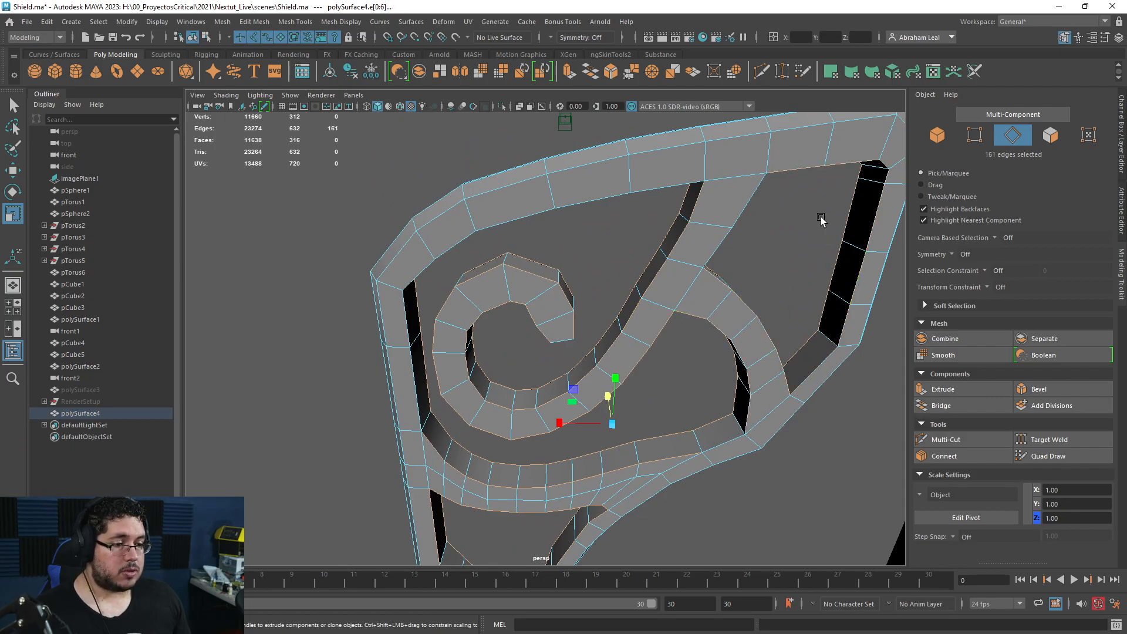
mouse_move(644, 194)
left_mouse_down("alt")
mouse_move(569, 259)
mouse_move(596, 279)
mouse_move(614, 423)
left_mouse_up("alt")
key("4")
key("5")
right_click_drag(614, 423, 654, 317, "alt")
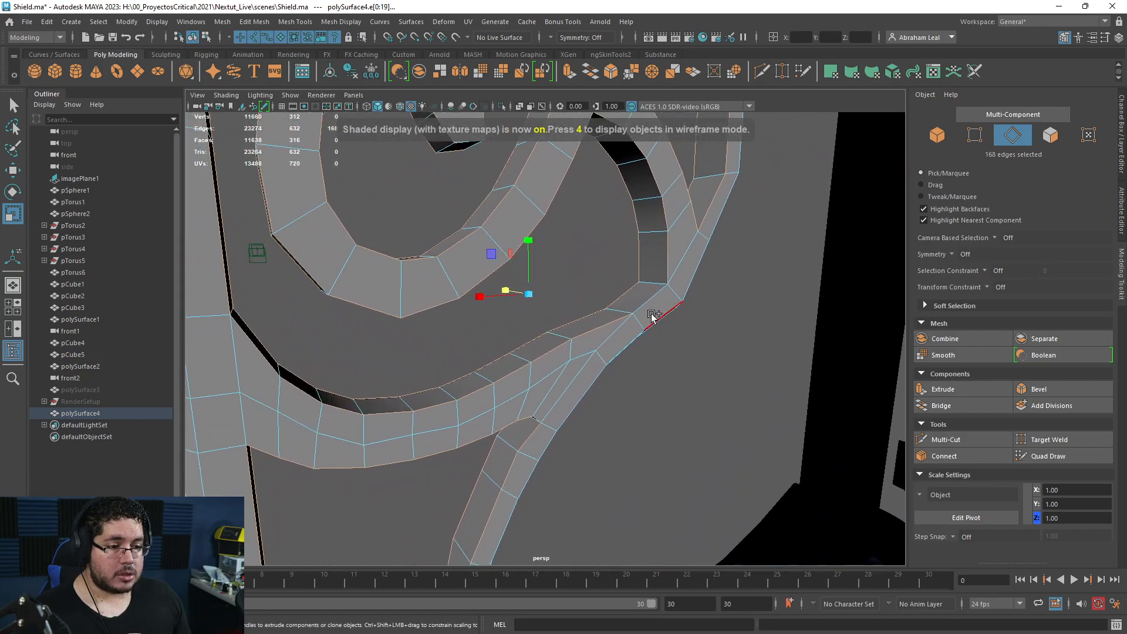
right_click_drag(590, 329, 527, 345, "alt")
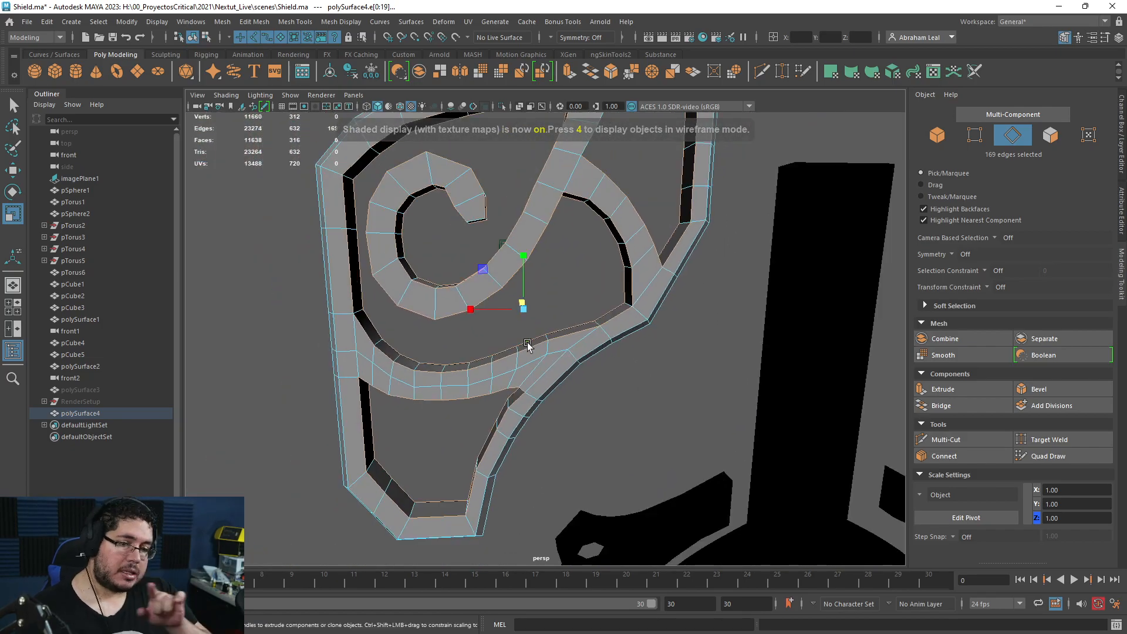
left_click_drag(527, 345, 588, 360, "alt")
right_click_drag(587, 360, 639, 424, "alt")
left_click_drag(640, 424, 608, 432, "alt")
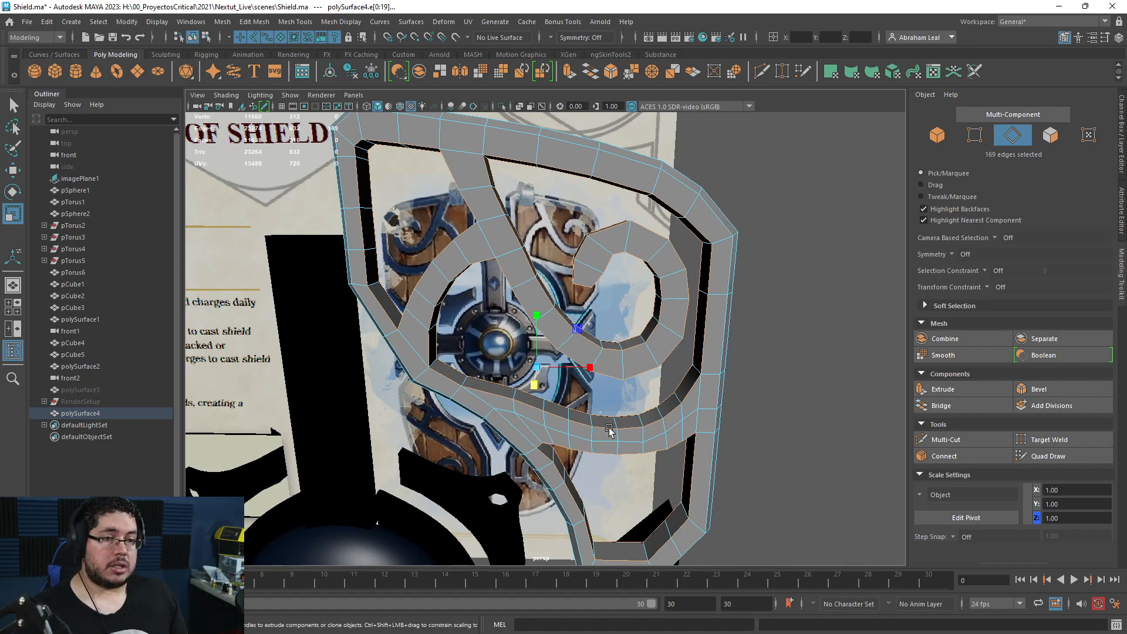
- Bevel the selected inner edges with a fraction of 0.38 and 2 segments, and check the smoothed shape in object mode
left_click(615, 74)
left_click_drag(628, 276, 733, 350, "alt")
key("3")
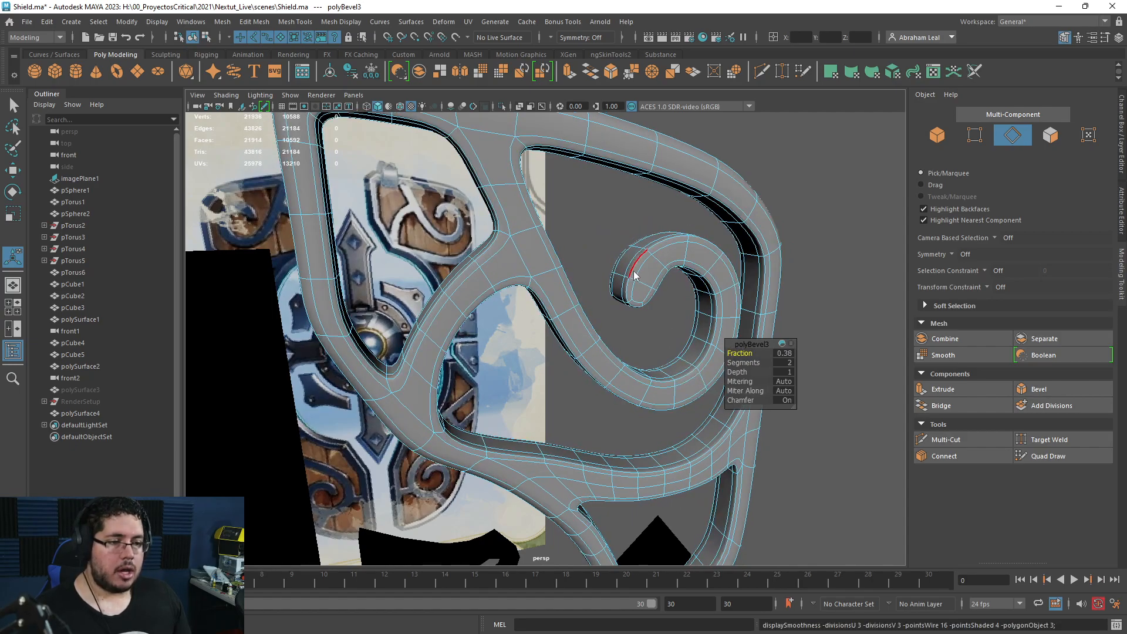
key("q")
right_click_drag(635, 274, 696, 234)
left_click(850, 279)
left_click_drag(850, 279, 538, 255, "alt")
left_click(552, 261)
key("1")
left_click_drag(499, 321, 589, 312, "alt")
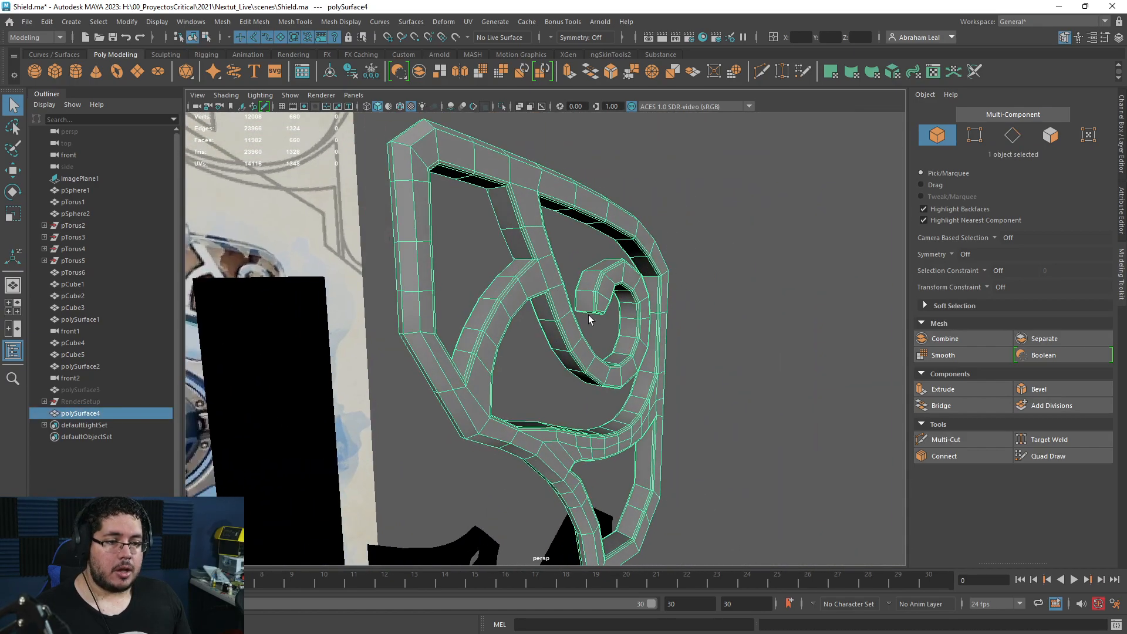
- Compare the ornament's smoothed and unsmoothed display, examining how the rim's corners and chamfers hold their shape
right_click_drag(589, 312, 523, 351, "alt")
key("3")
left_click(702, 368)
left_click_drag(702, 368, 599, 376, "alt")
left_click(595, 381)
key("1")
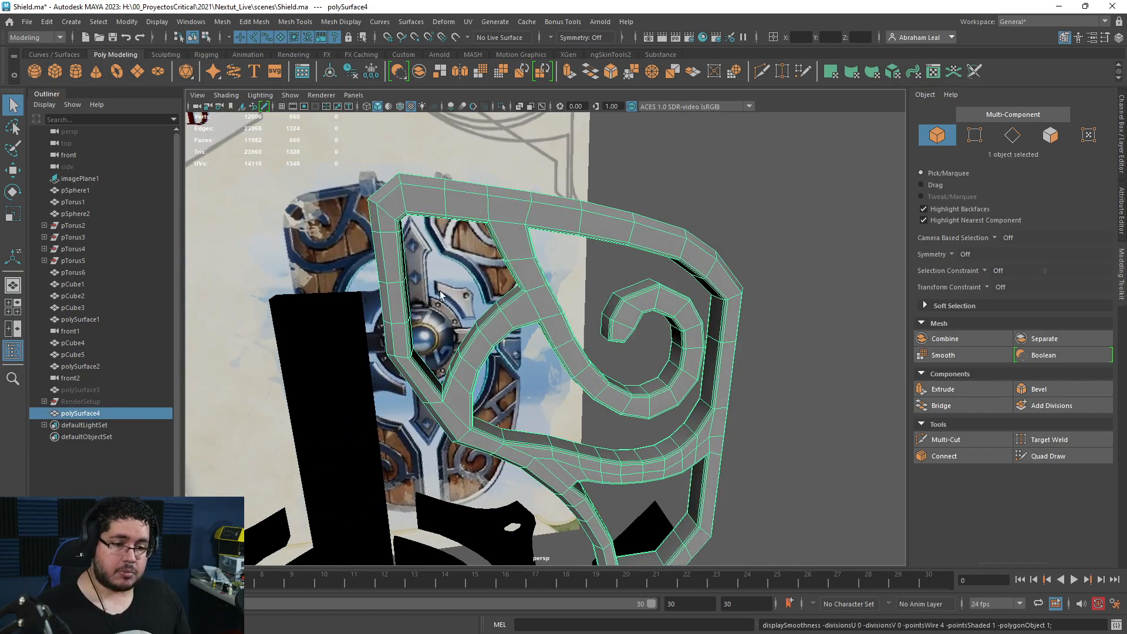
left_click_drag(440, 297, 509, 302, "alt")
right_click_drag(508, 301, 508, 355, "alt")
left_click_drag(509, 354, 510, 356, "alt")
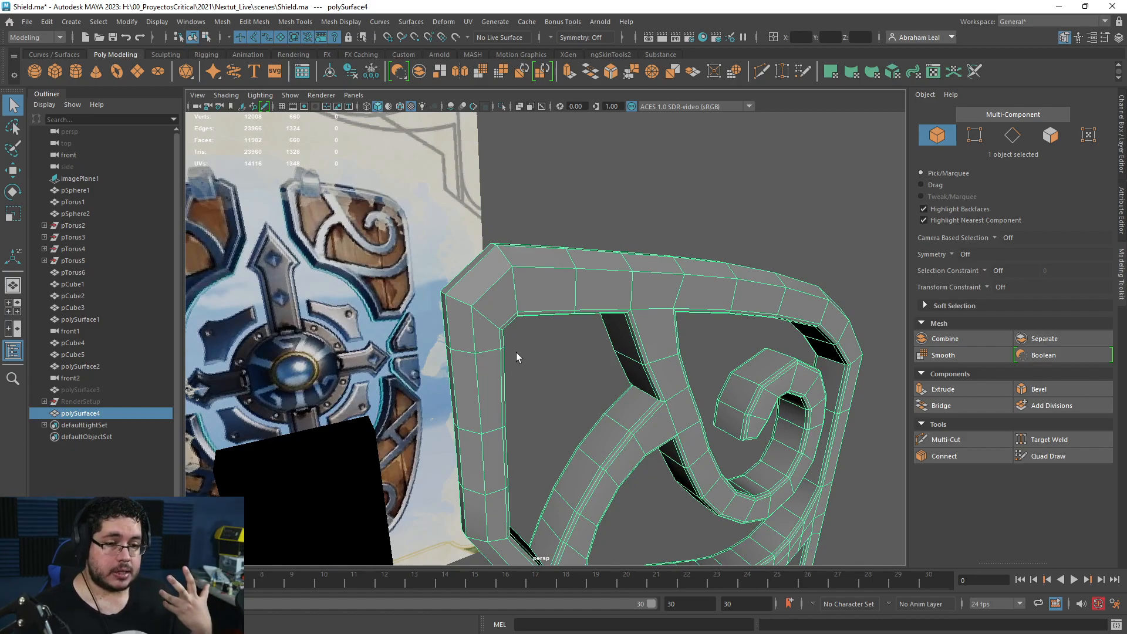
key("3")
left_click(558, 353)
left_click_drag(559, 353, 619, 338, "alt")
right_click_drag(666, 418, 740, 505, "alt")
middle_click_drag(598, 362, 610, 438, "alt")
left_click(599, 328)
key("1")
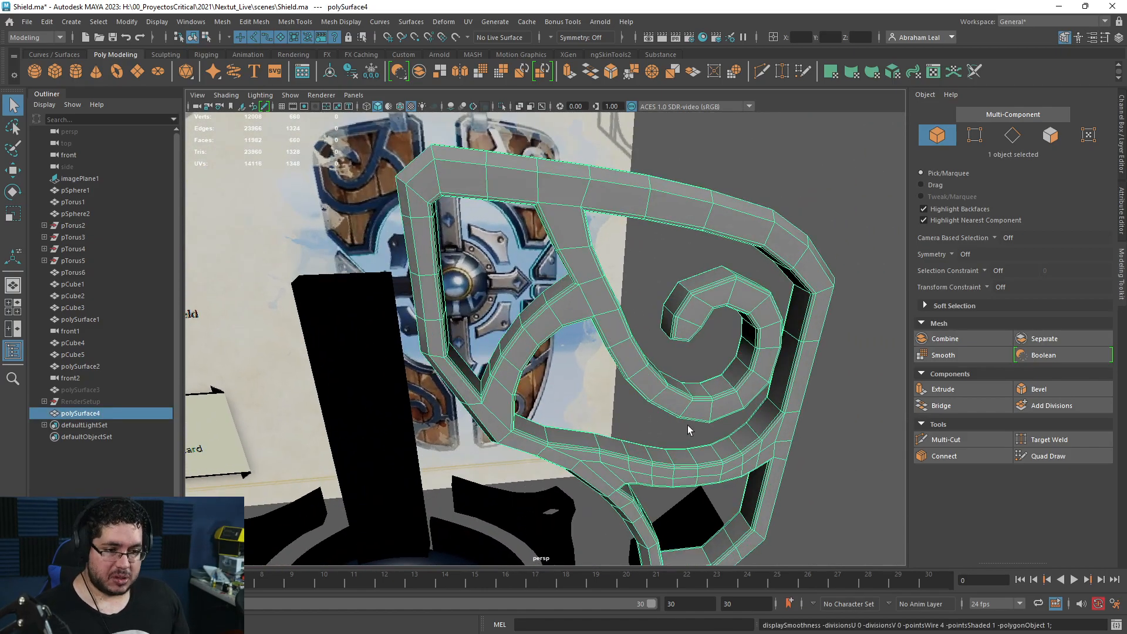
- Insert four supporting edge loops with Multi-Cut, one on each side of both outer chamfer edges around the rim
right_click_drag(552, 335, 619, 345, "alt")
left_click_drag(619, 345, 624, 377, "alt")
right_click_drag(624, 377, 563, 374, "alt")
left_click_drag(562, 373, 569, 371, "alt")
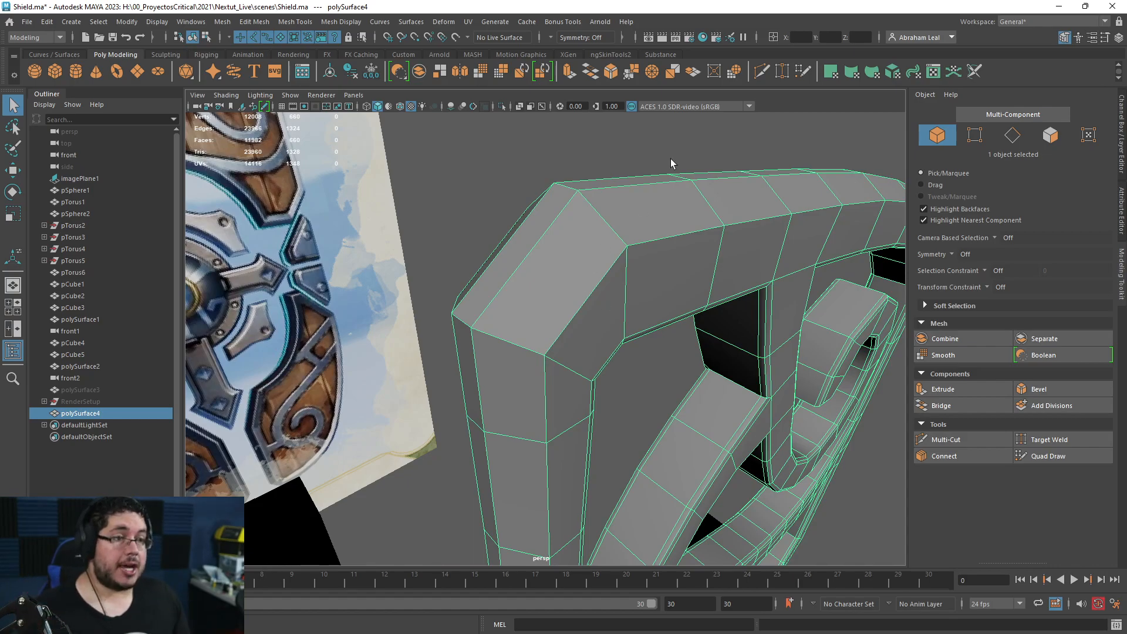
left_click(762, 71)
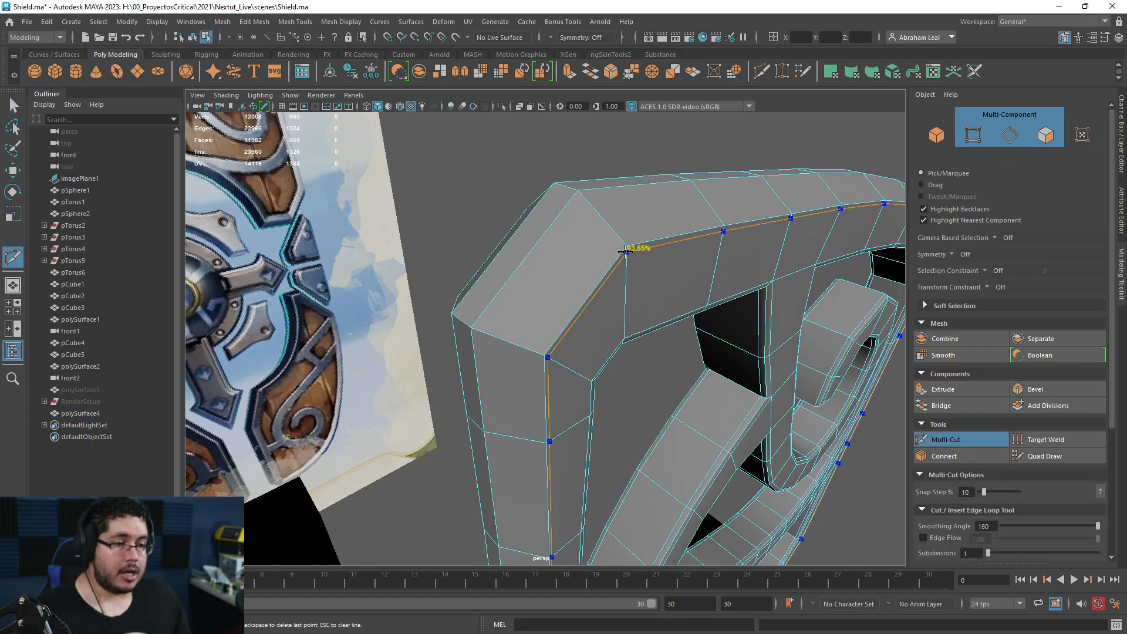
left_click(627, 249, "ctrl")
left_click(624, 242, "ctrl")
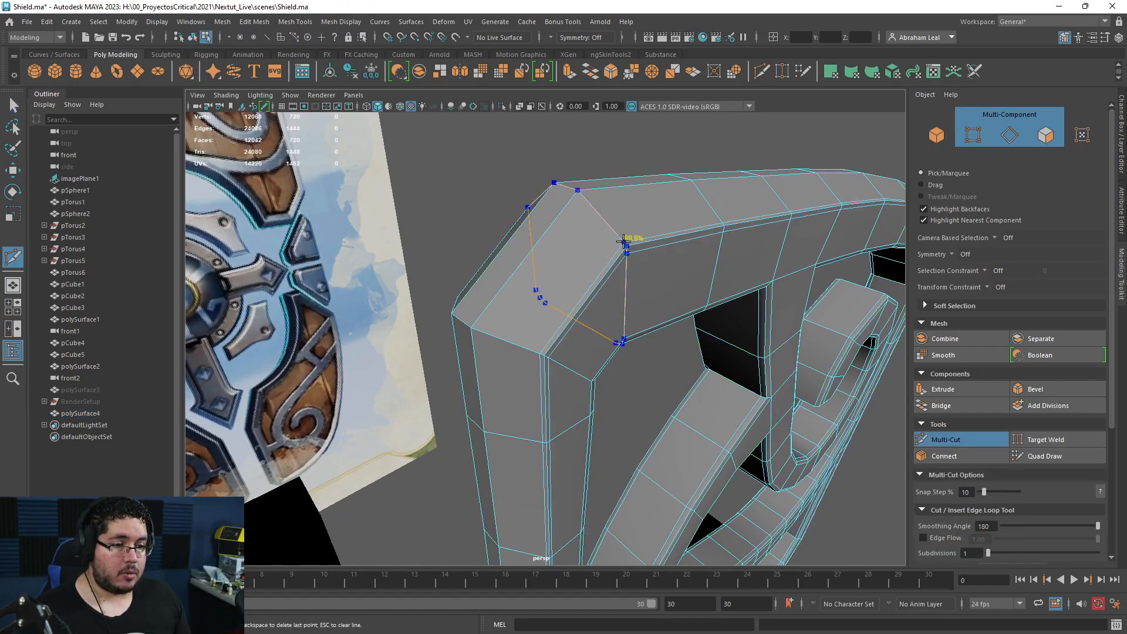
middle_click_drag(583, 214, 583, 272, "alt")
scroll(583, 271, "up", 6)
left_click(635, 176, "ctrl")
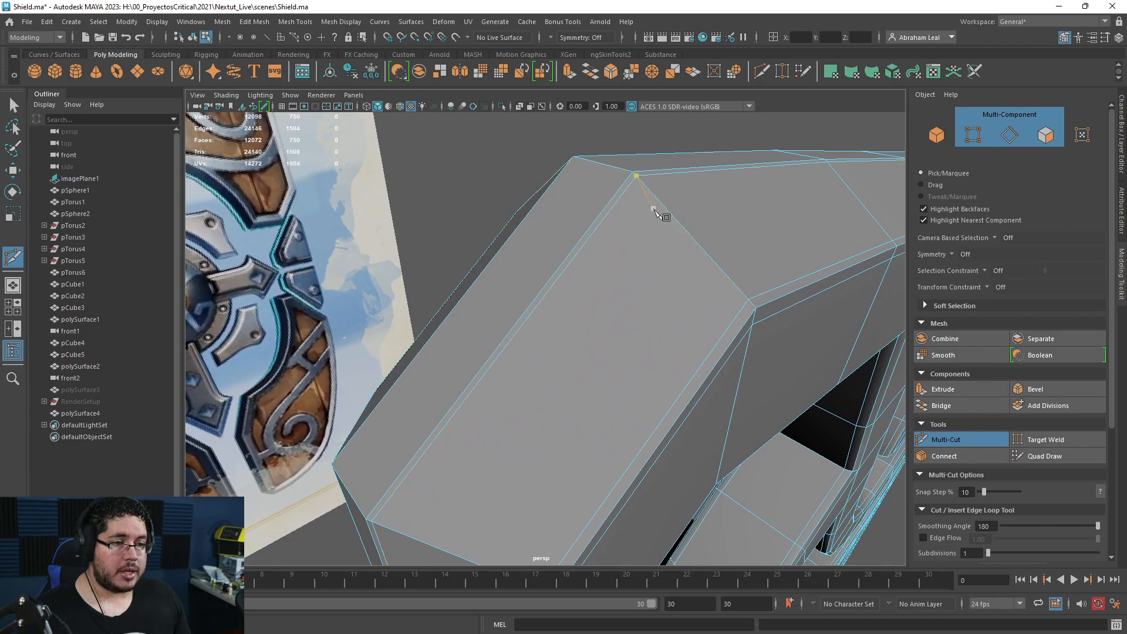
left_click(631, 184, "ctrl")
left_click_drag(634, 186, 647, 242, "alt")
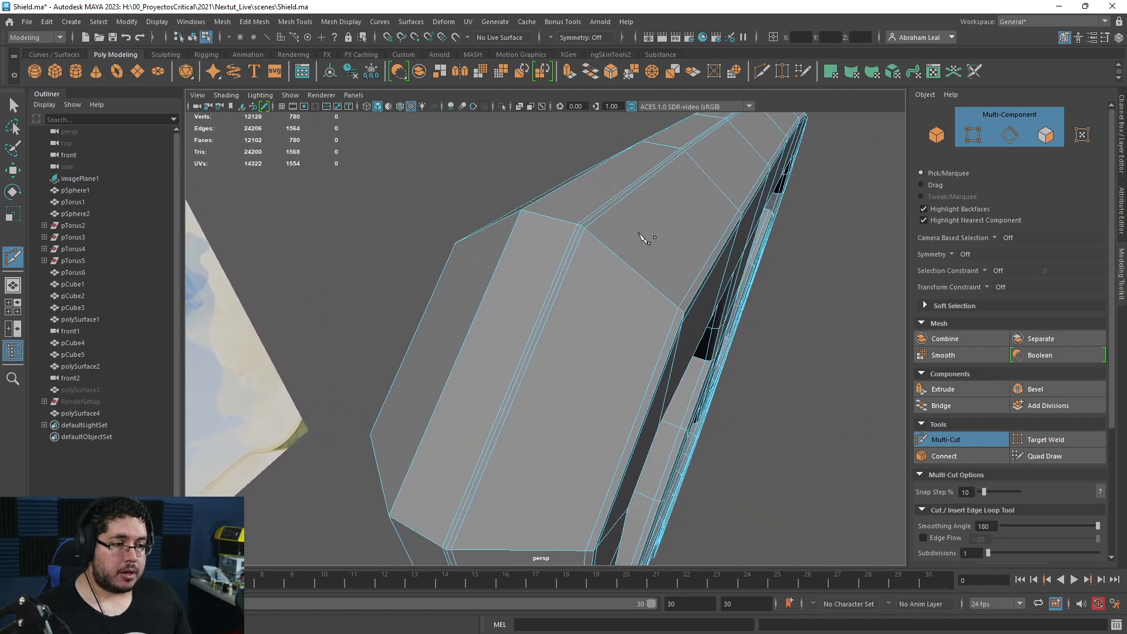
right_click_drag(647, 241, 583, 259, "alt")
left_click_drag(584, 259, 488, 267, "alt")
left_click_drag(376, 232, 669, 340, "alt")
- Preview the ornament smoothed with its new supporting loops, and restore the unsmoothed display
key("3")
key("q")
right_click_drag(641, 263, 697, 243)
left_click(748, 258)
left_click_drag(757, 264, 622, 265, "alt")
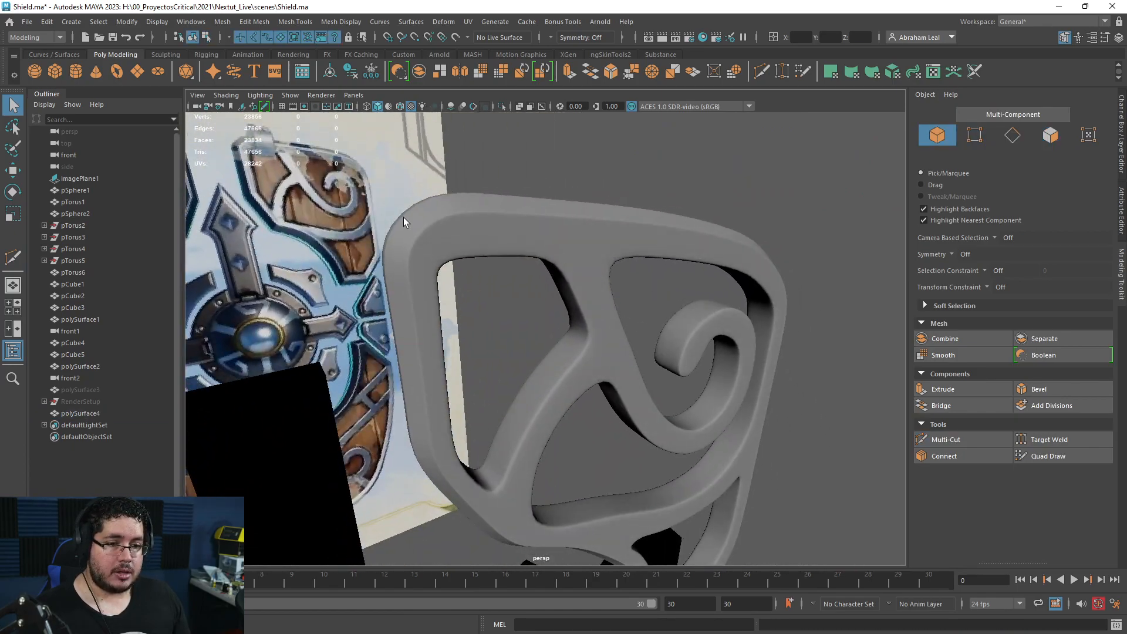
left_click_drag(444, 257, 503, 254, "alt")
middle_click_drag(504, 254, 626, 340, "alt")
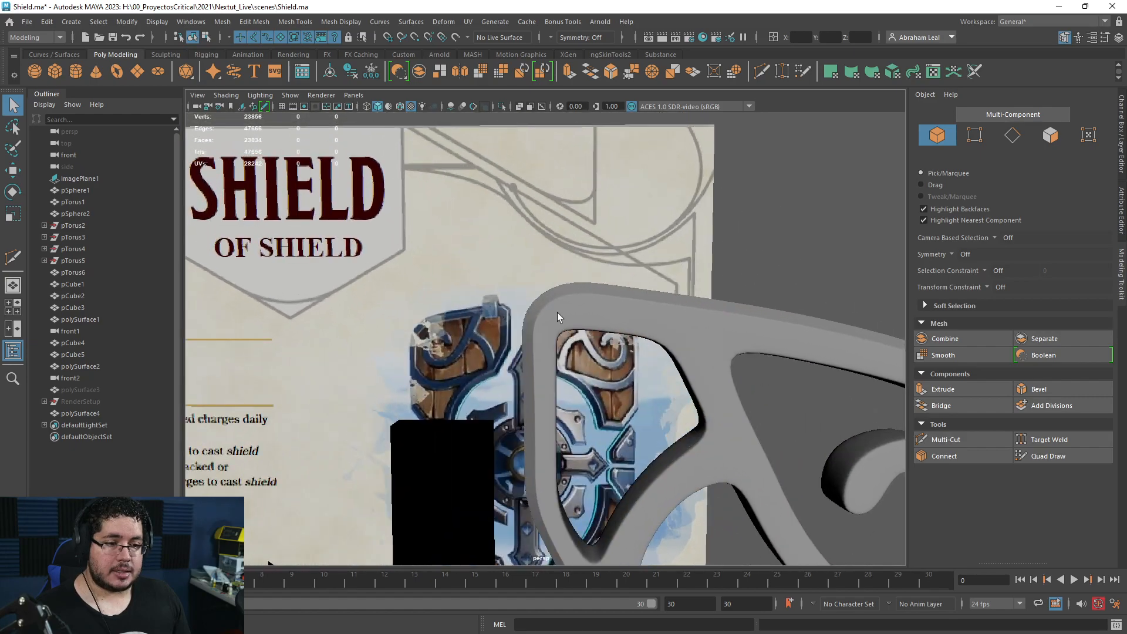
left_click(560, 318)
key("1")
- Open the inner-edge bevel in the ornament's construction history and adjust its Fraction
left_click_drag(582, 345, 544, 323, "alt")
right_click_drag(544, 323, 576, 350, "alt")
left_click_drag(575, 350, 600, 347, "alt")
right_click_drag(600, 347, 543, 320, "alt")
middle_click_drag(534, 371, 499, 291, "alt")
right_click_drag(498, 292, 455, 279, "alt")
key("ctrl+a")
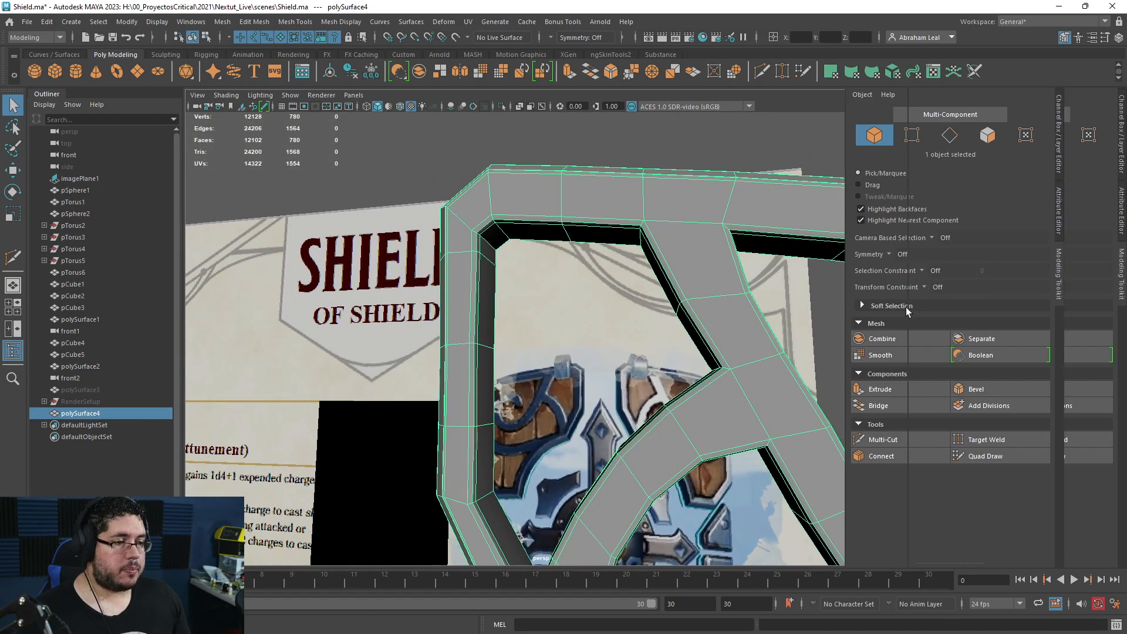
key("ctrl+a")
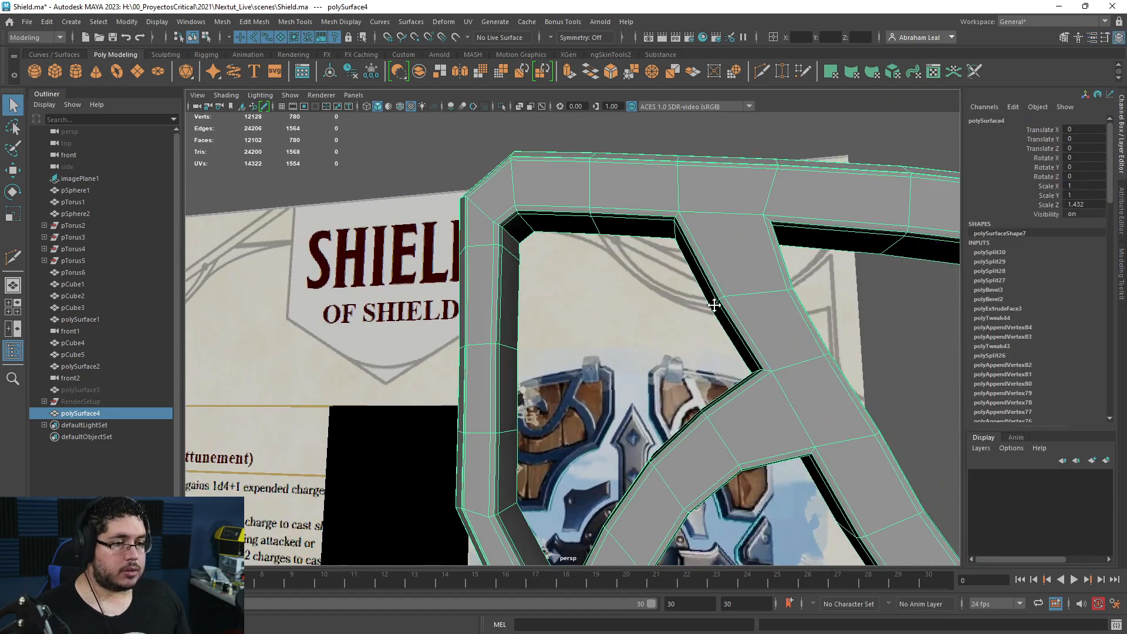
middle_click_drag(714, 305, 675, 234, "alt")
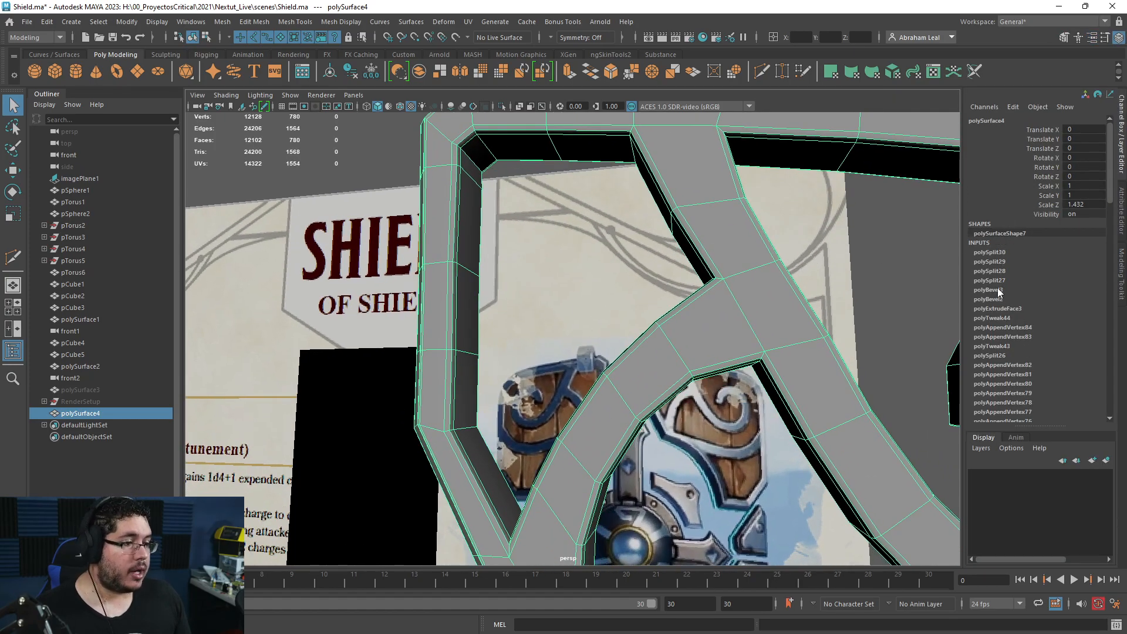
left_click(990, 289)
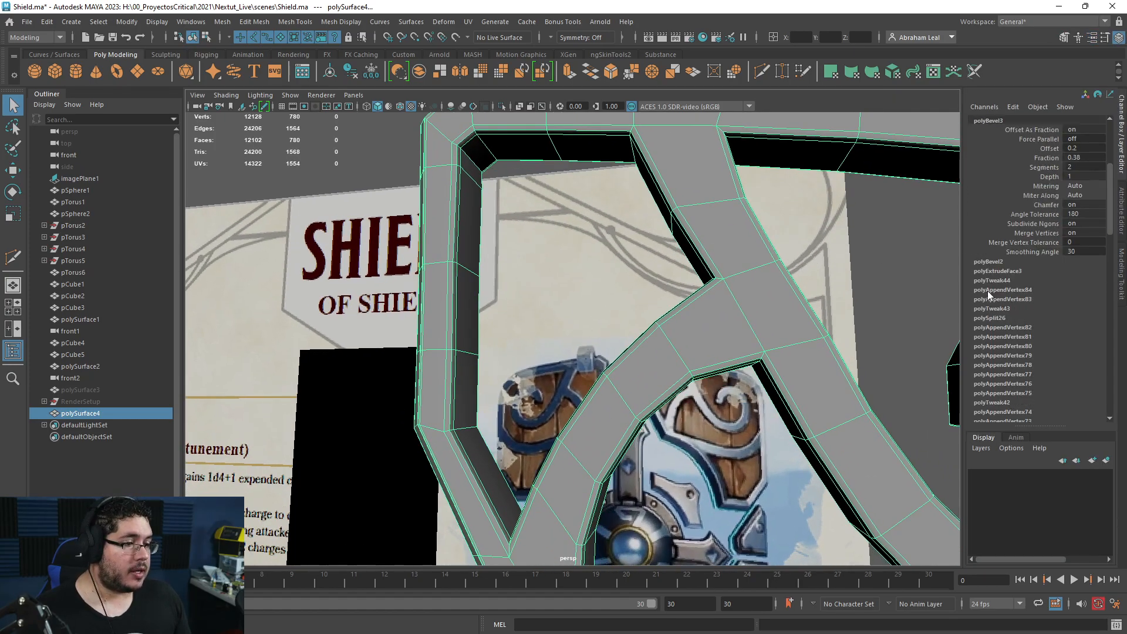
middle_click_drag(781, 293, 783, 337, "alt")
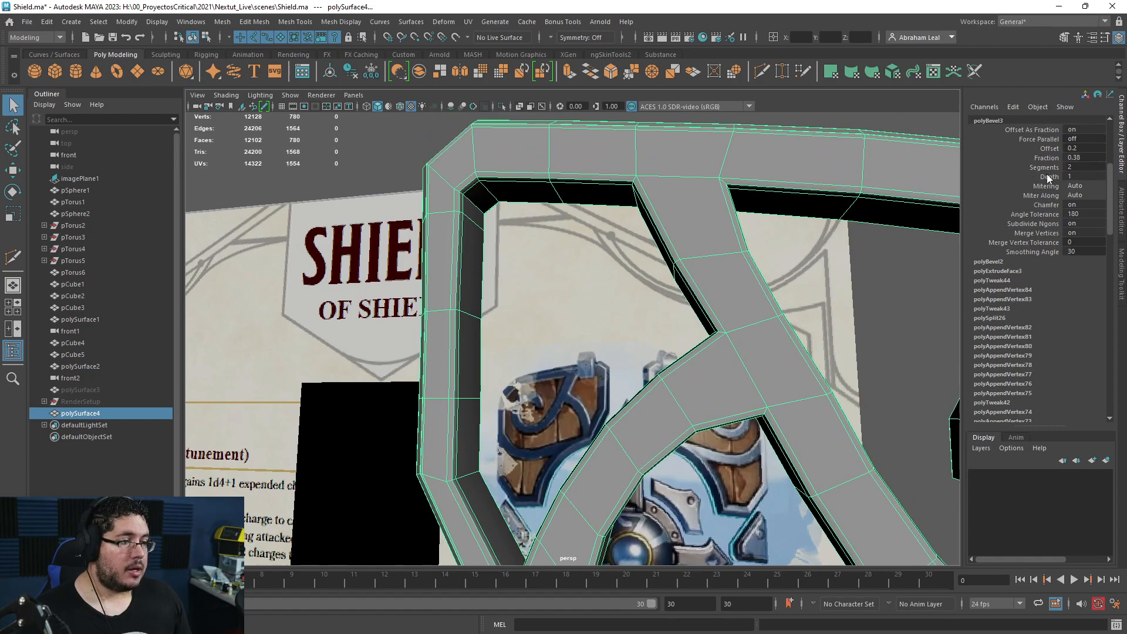
left_click(1045, 158)
middle_click_drag(786, 244, 769, 241)
- Check the inner edges of the ornament in smoothed display, and return to the unsmoothed mesh
key("3")
left_click_drag(773, 305, 782, 351, "alt")
key("q")
left_click(838, 308)
left_click(773, 357)
key("1")
left_click_drag(563, 306, 443, 250, "alt")
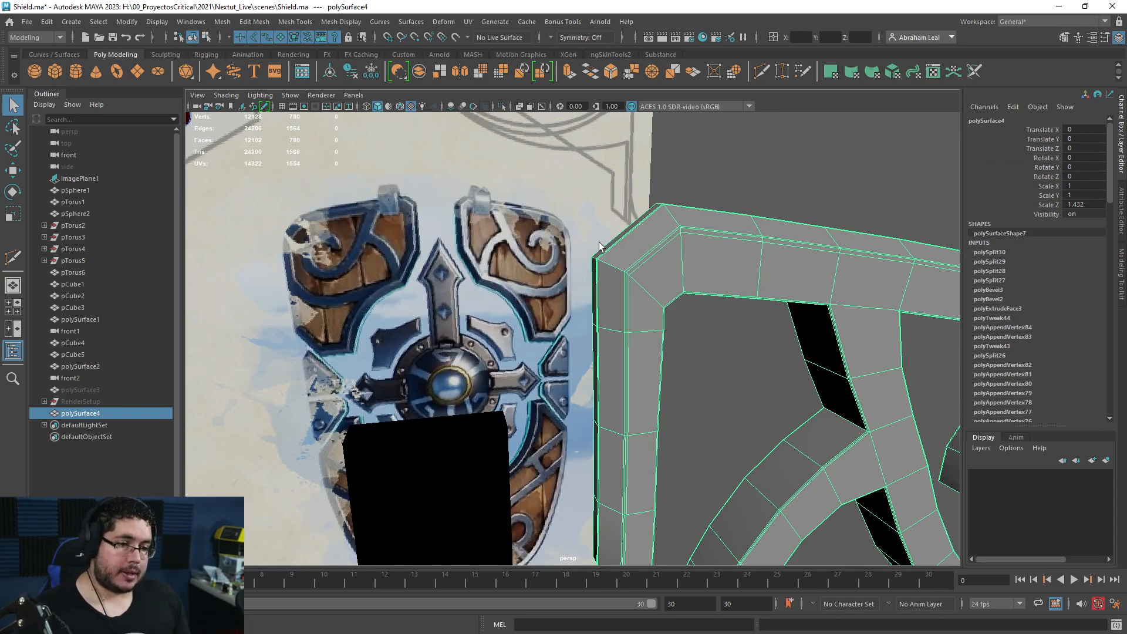
- Insert supporting edge loops across the rim at its two upper-left corners with Multi-Cut, and preview the smoothed corners
right_click_drag(630, 261, 684, 213, "alt")
middle_click_drag(684, 213, 669, 241, "alt")
key("y")
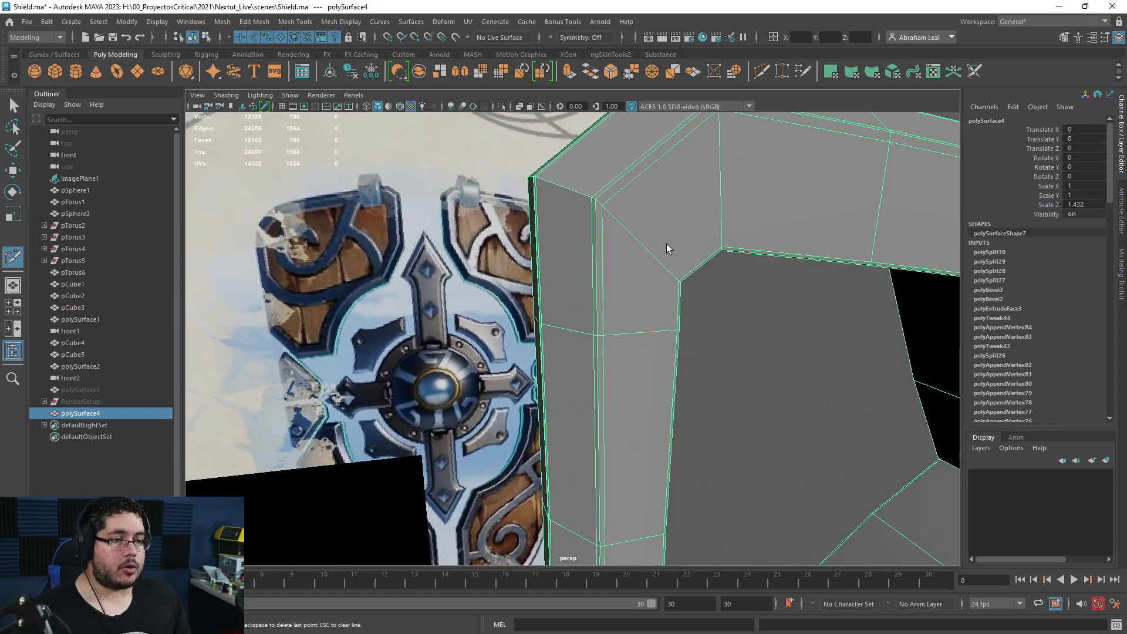
left_click(593, 202, "ctrl")
left_click(598, 196, "ctrl")
middle_click_drag(646, 178, 573, 248, "alt")
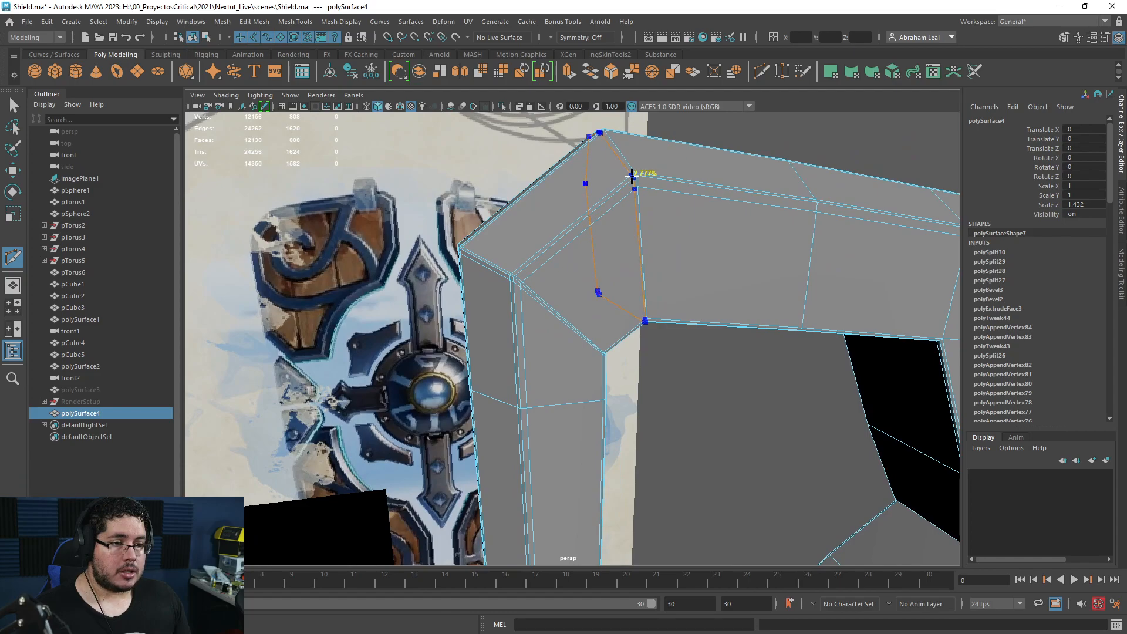
left_click(635, 176, "ctrl")
key("3")
left_click_drag(647, 301, 599, 275, "alt")
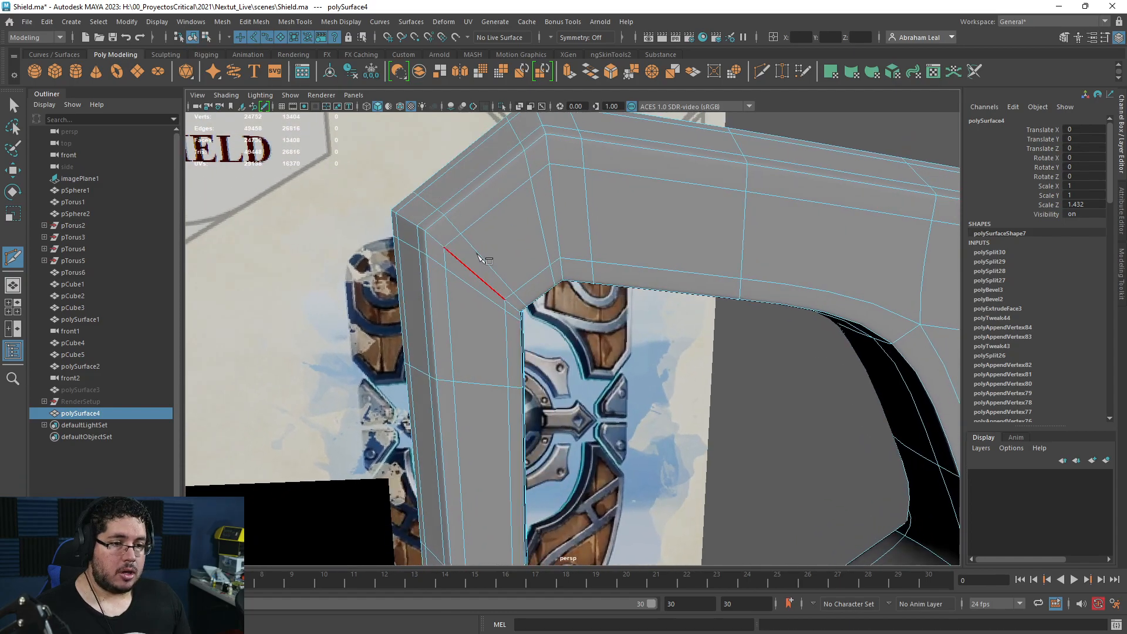
key("1")
- Insert supporting edge loops on both sides of the bend at the rim's lower-left side, and preview the mesh smoothed
scroll(587, 389, "down", 4)
middle_click_drag(587, 390, 604, 235, "alt")
middle_click_drag(611, 516, 552, 390, "alt")
scroll(551, 387, "up", 4)
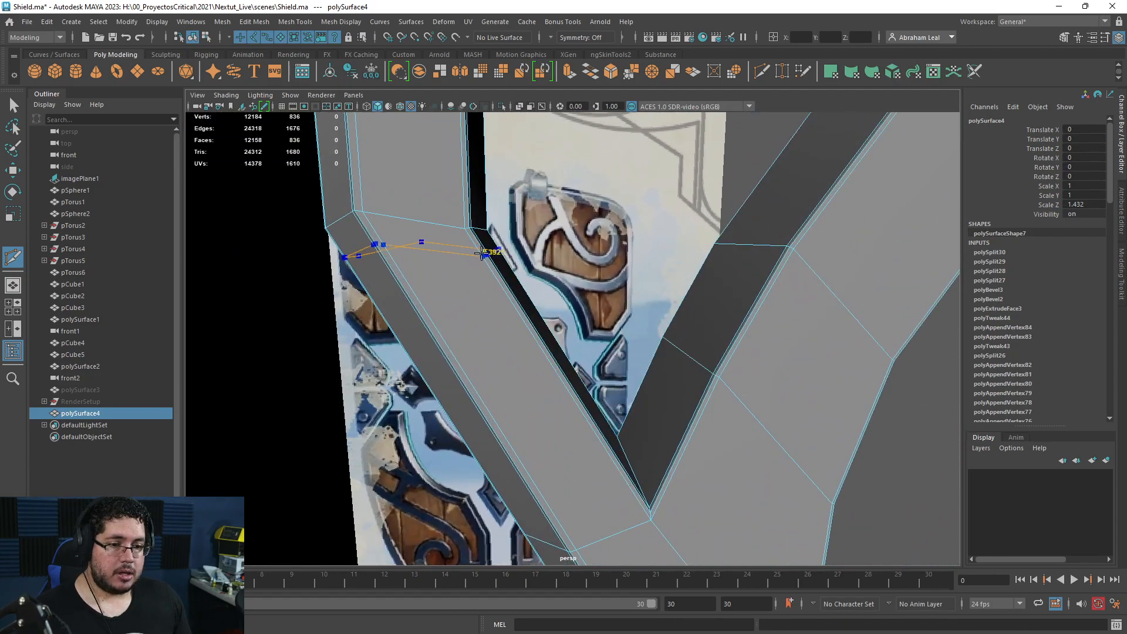
left_click(473, 227, "ctrl")
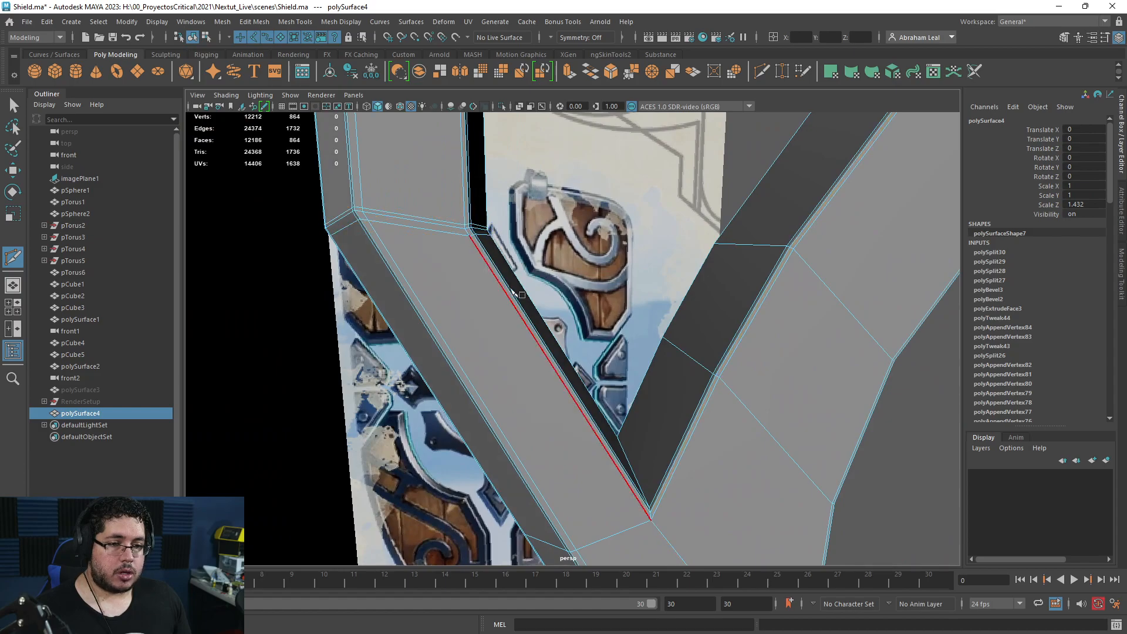
left_click(651, 519)
middle_click_drag(614, 515, 510, 276, "alt")
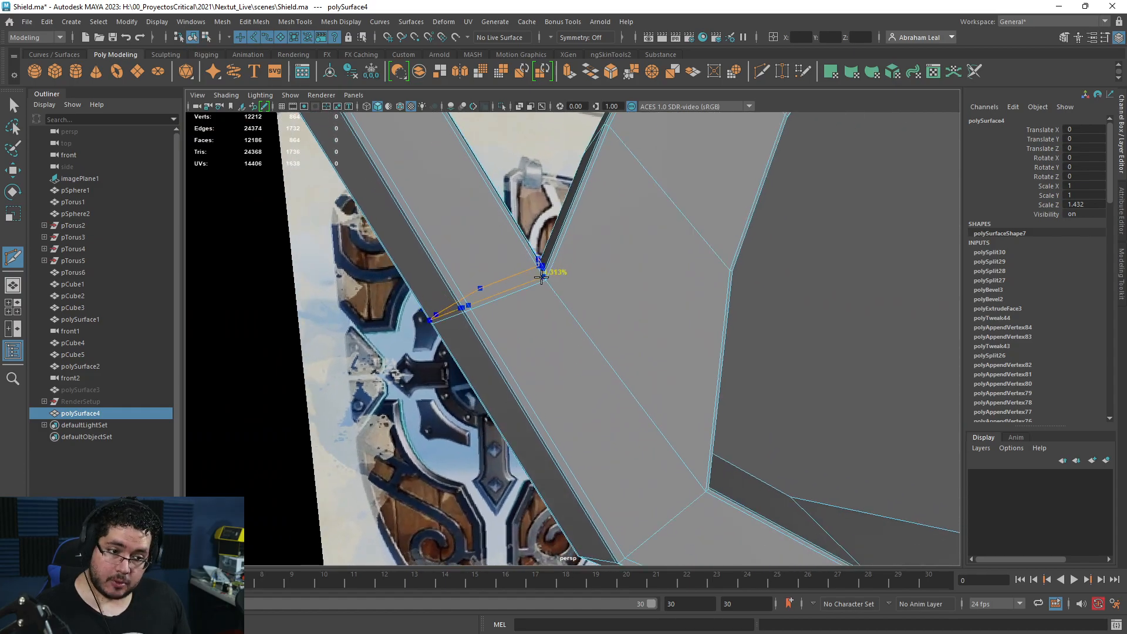
scroll(590, 311, "down", 4)
key("3")
left_click_drag(593, 315, 608, 367, "alt")
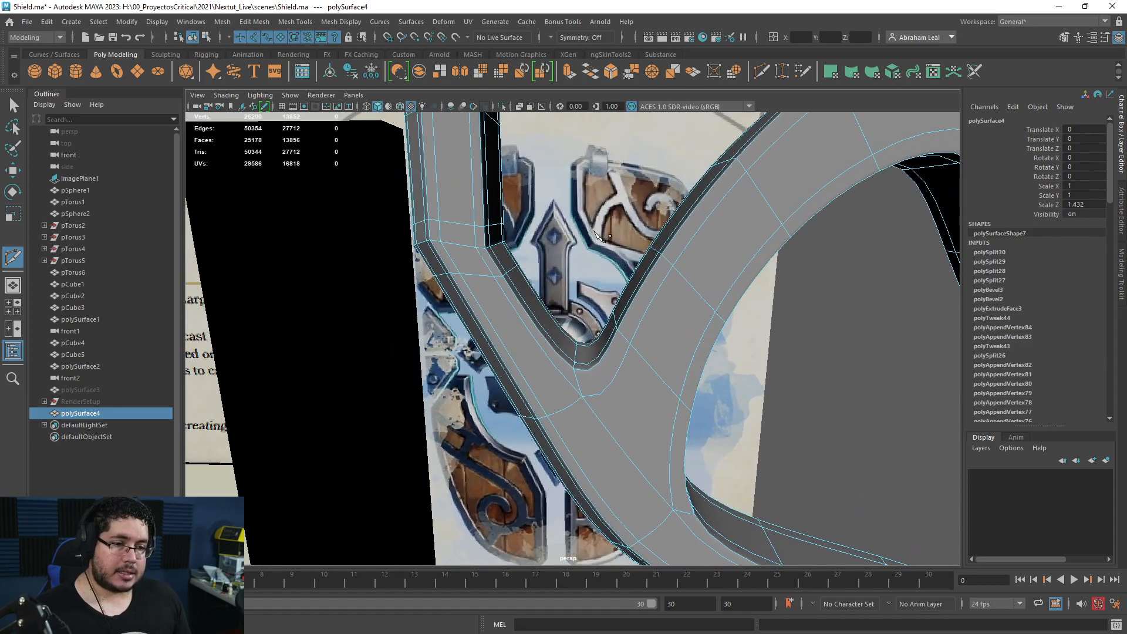
- Try supporting loops around the V-shaped notch between the rim and the curved branch, and preview them smoothed
key("1")
left_click_drag(608, 332, 571, 355, "alt")
left_click(579, 363, "ctrl")
left_click(587, 376, "ctrl")
left_click_drag(568, 405, 484, 346, "alt")
left_click(375, 381)
left_click_drag(452, 375, 714, 306, "alt")
key("3")
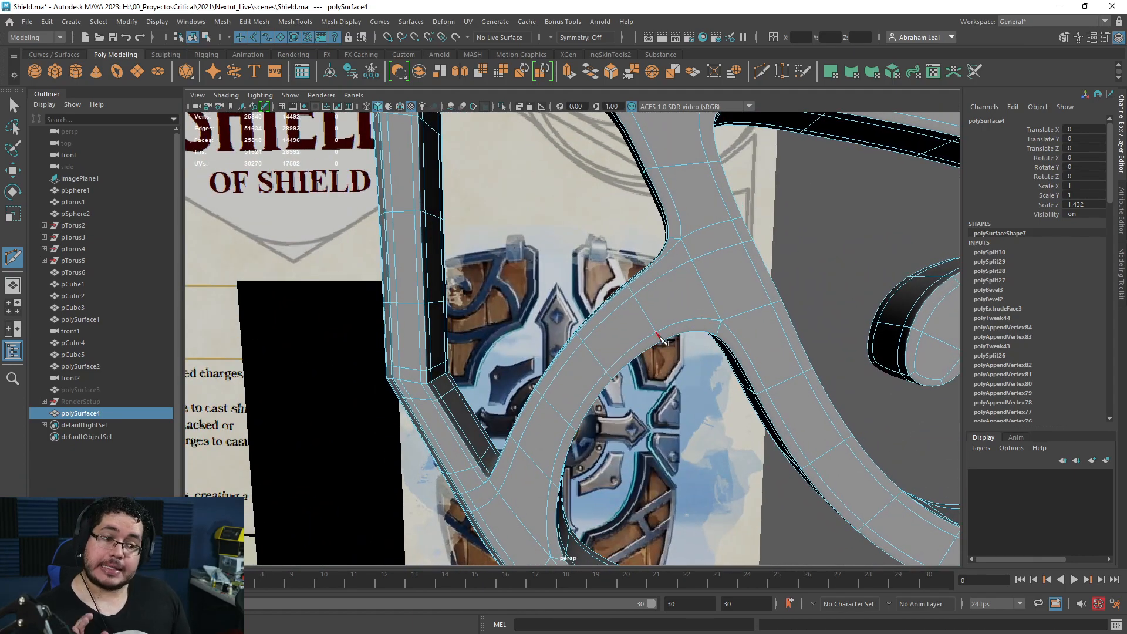
key("1")
- Try placing a supporting loop where the curved branch meets the diagonal stem, and undo the most recent loop cuts
middle_click_drag(697, 302, 609, 345, "alt")
right_click_drag(604, 284, 642, 312, "alt")
middle_click_drag(641, 312, 623, 324, "alt")
left_click_drag(627, 330, 666, 300, "alt")
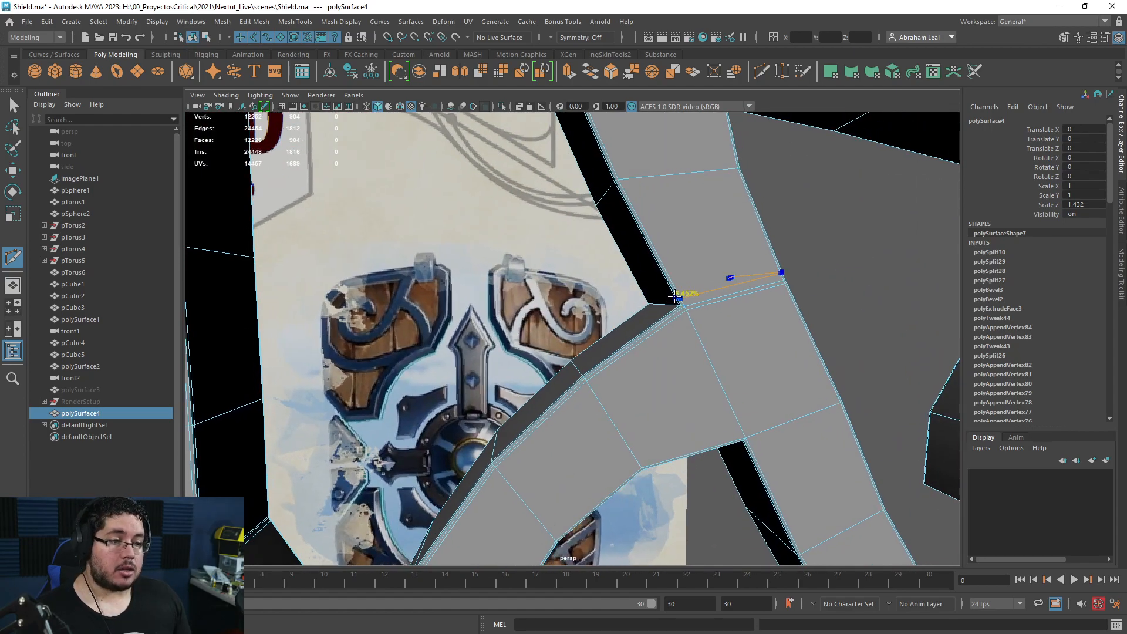
left_click_drag(694, 357, 739, 358, "alt")
key("ctrl+z")
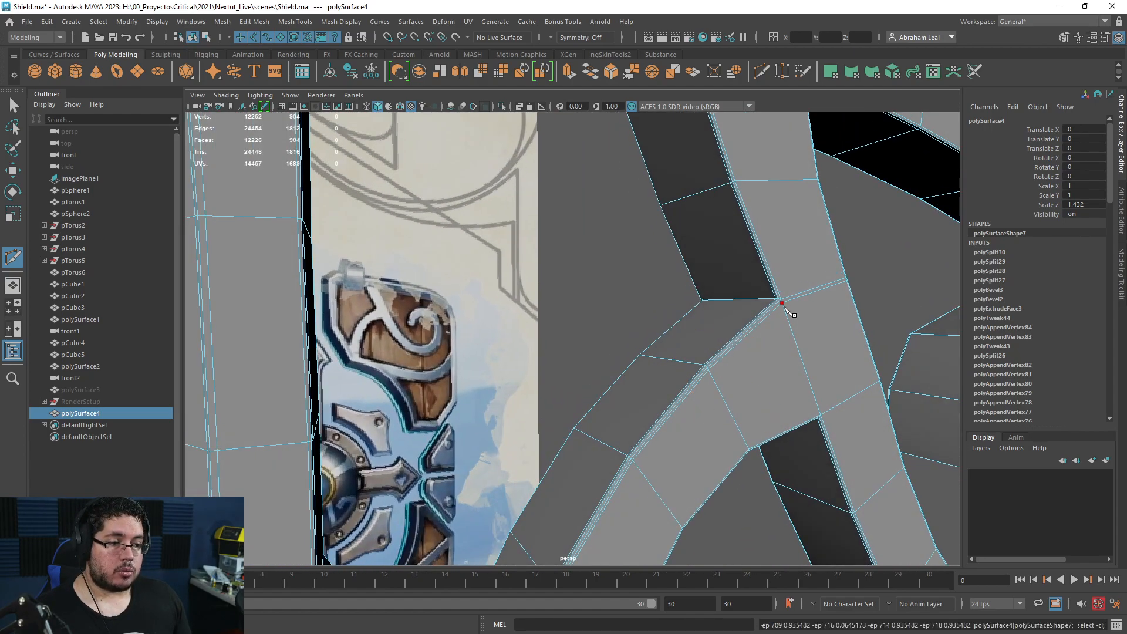
key("3")
left_click_drag(804, 315, 798, 441, "alt")
key("ctrl+z")
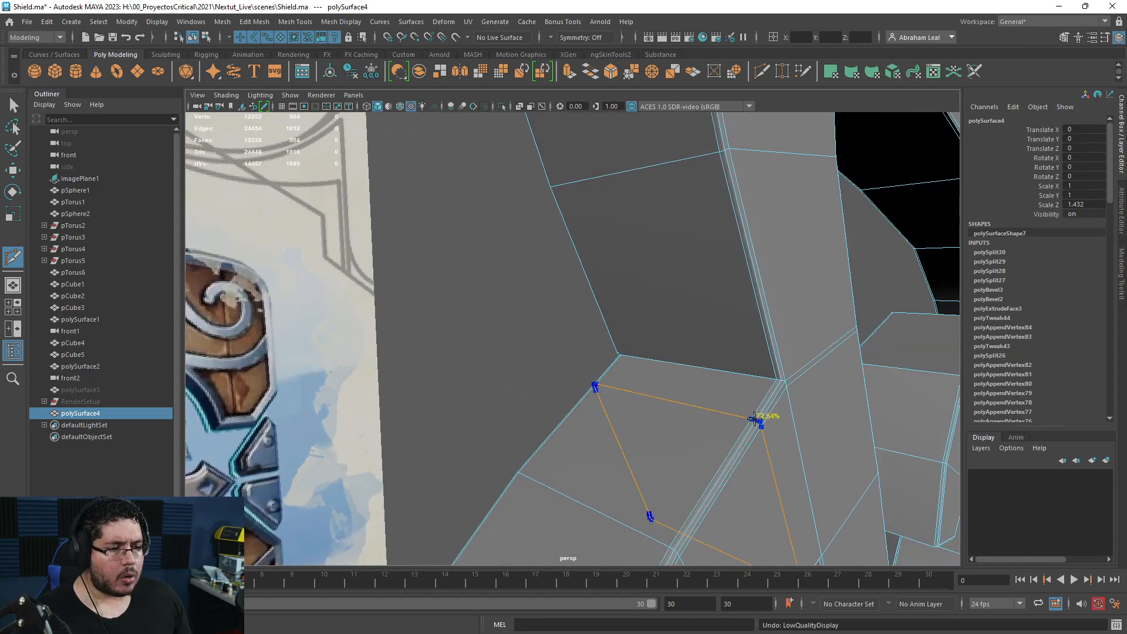
right_click_drag(783, 418, 741, 405, "alt")
left_click_drag(741, 405, 575, 387, "alt")
right_click_drag(576, 387, 664, 441, "alt")
left_click_drag(663, 441, 628, 410, "alt")
key("ctrl+z")
key("ctrl+z")
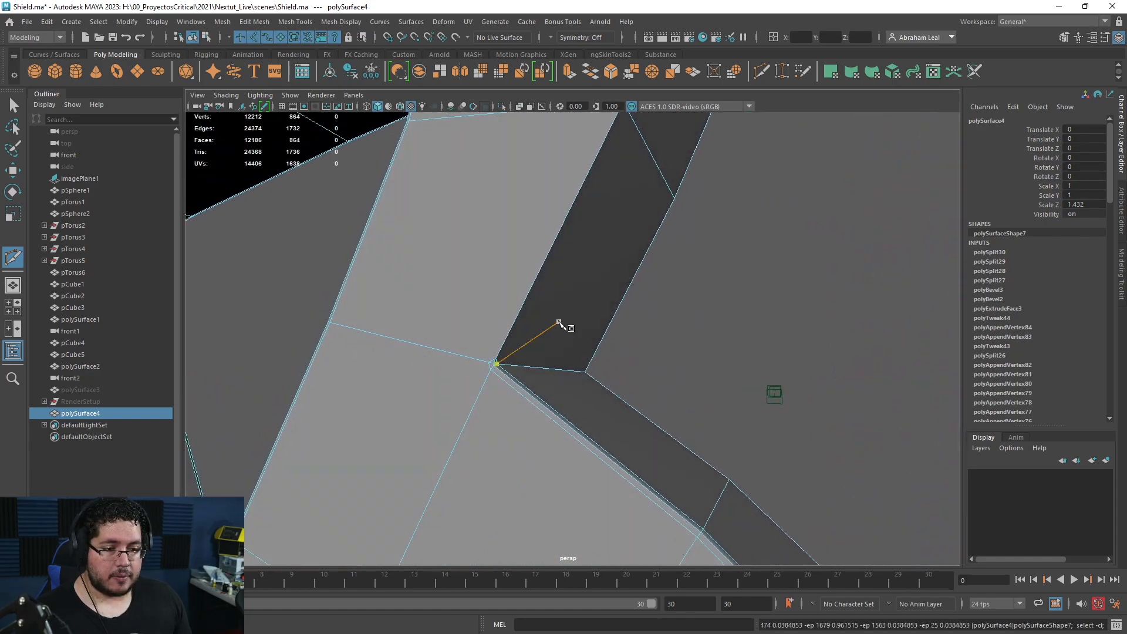
- Examine the edge flow around the stem and branch junctions on the back side of the ornament
scroll(491, 372, "down", 2)
scroll(488, 376, "up", 7)
scroll(502, 380, "down", 7)
scroll(487, 381, "up", 6)
scroll(546, 364, "down", 5)
scroll(614, 346, "up", 4)
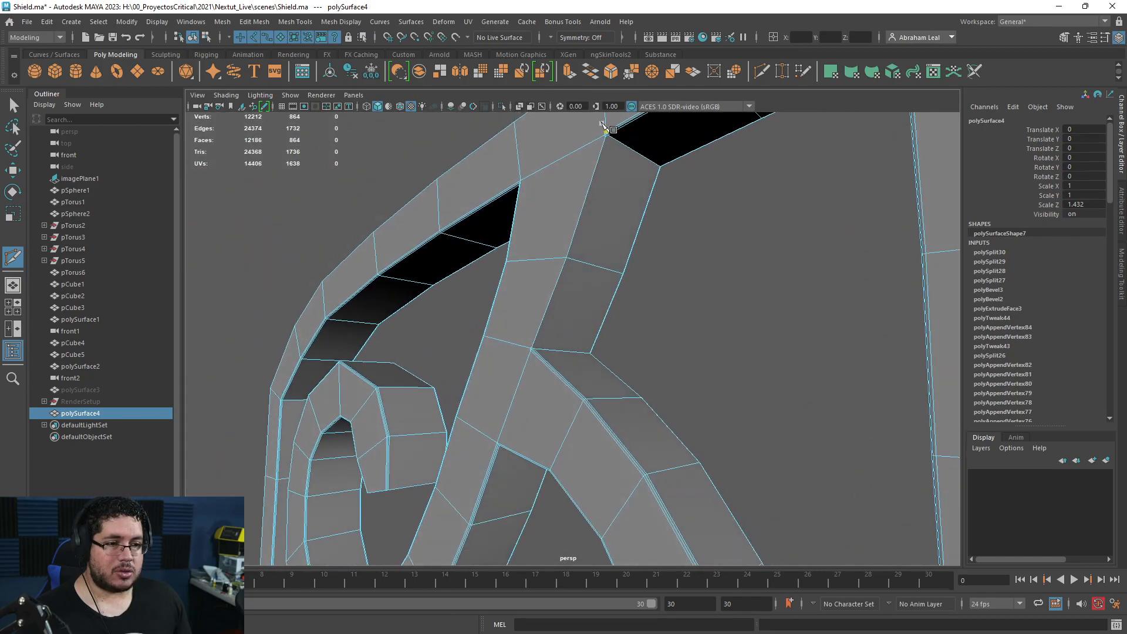
scroll(562, 271, "up", 4)
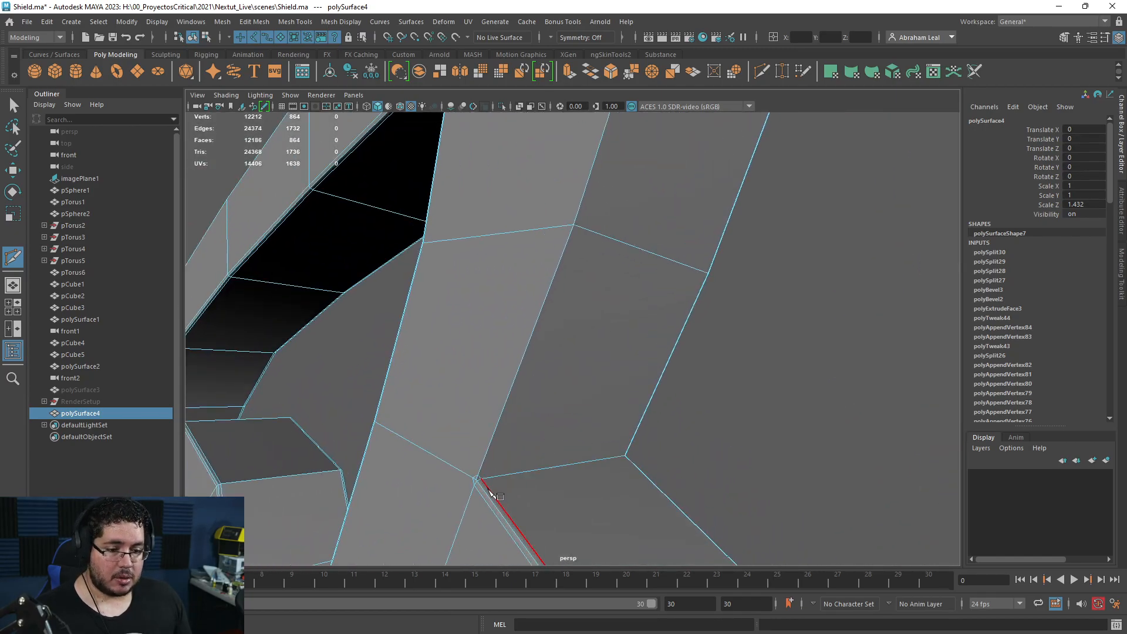
scroll(568, 448, "down", 7)
scroll(589, 377, "up", 4)
left_click_drag(669, 377, 558, 297, "alt")
- Mirror the whole ornament across its Z axis in the negative direction, using Object as the mirror axis position
key("q")
scroll(644, 229, "down", 5)
right_click_drag(648, 232, 651, 274)
left_click(552, 298)
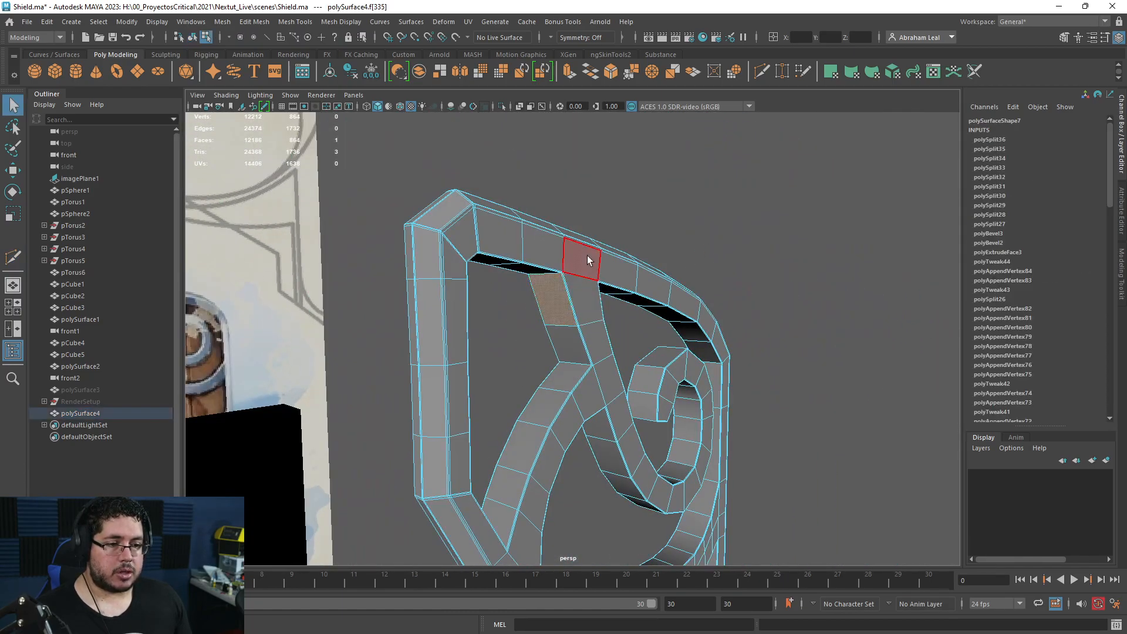
key("F8")
left_click(577, 262)
left_click_drag(577, 261, 558, 182, "alt")
right_click_drag(558, 182, 615, 318, "shift")
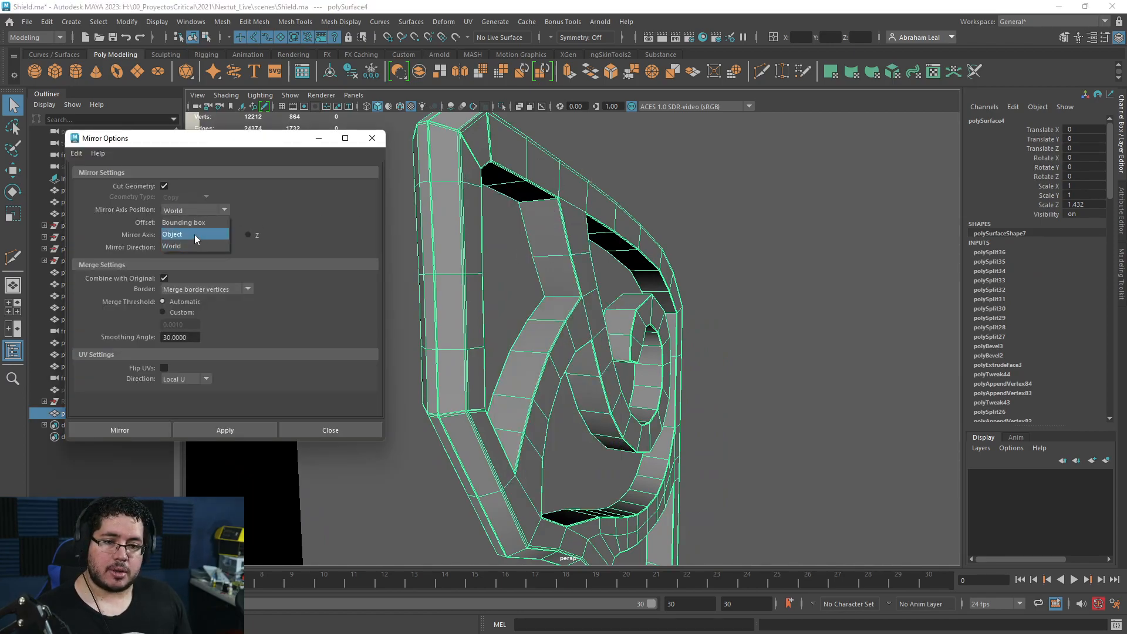
left_click(195, 235)
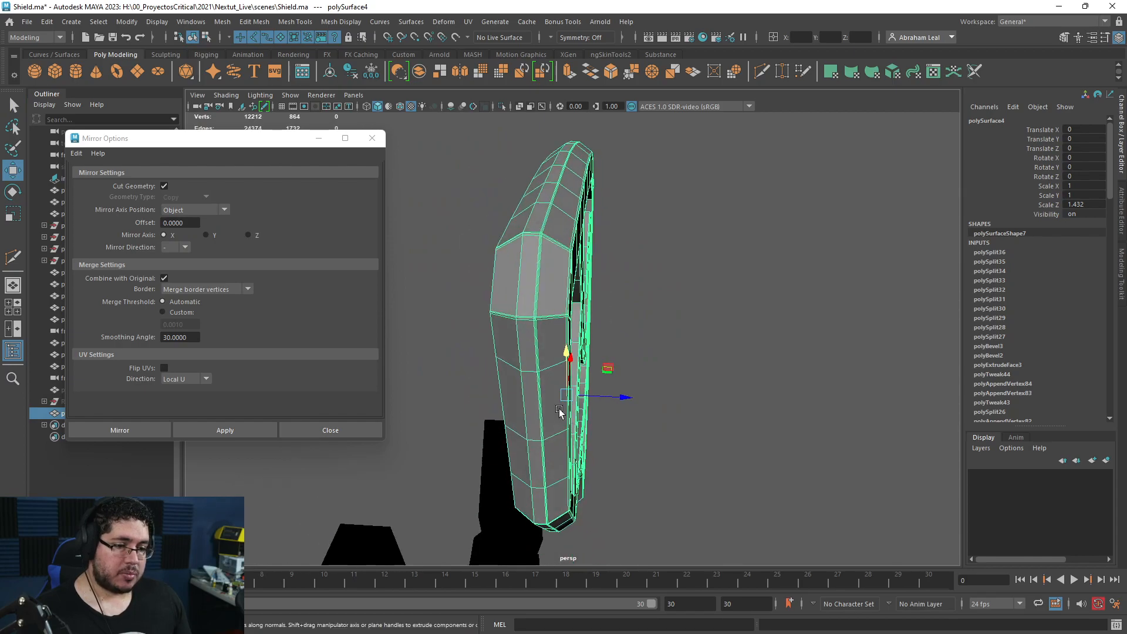
left_click(248, 235)
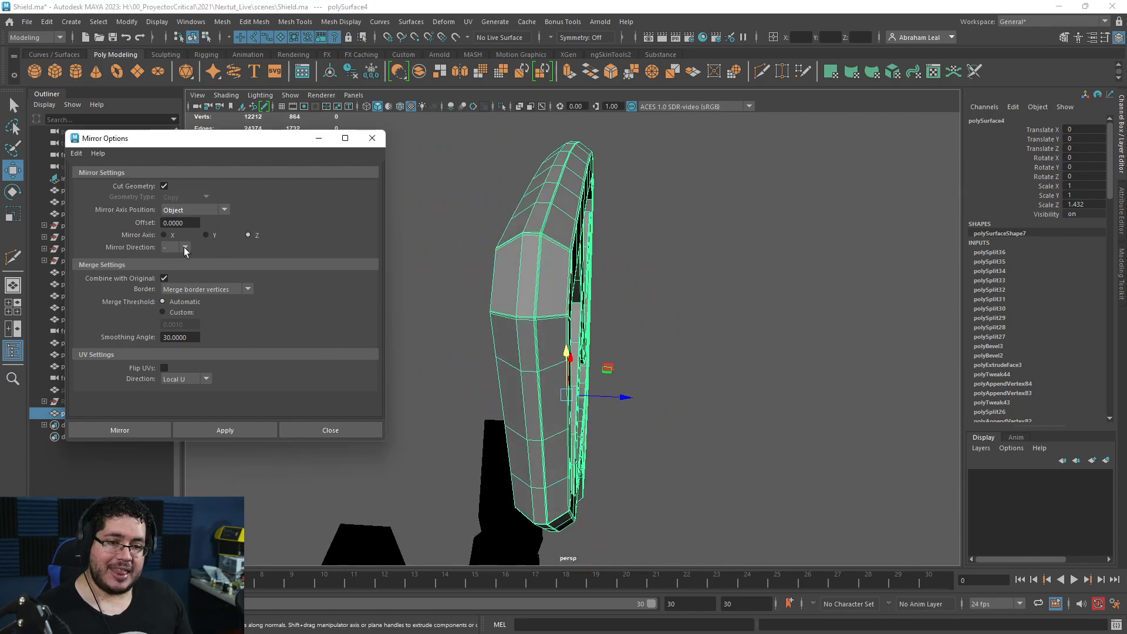
left_click(225, 431)
left_click_drag(693, 253, 631, 218, "alt")
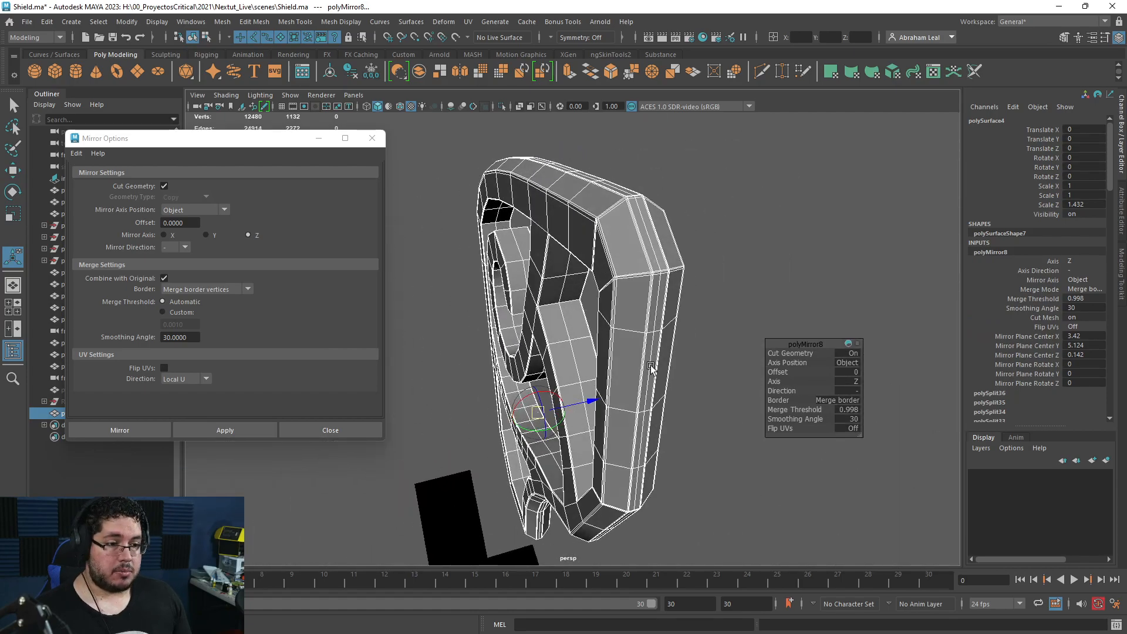
- Inspect the mirrored ornament from several sides in smoothed display, restore the unsmoothed mesh, and close the Mirror options
left_click_drag(654, 346, 601, 223, "alt")
left_click_drag(594, 265, 626, 220, "alt")
middle_click_drag(626, 220, 610, 318, "alt")
left_click_drag(441, 388, 610, 297, "alt")
left_click(758, 305)
left_click(611, 353)
key("3")
left_click(573, 392)
left_click_drag(574, 391, 619, 246, "alt")
left_click(619, 242)
key("1")
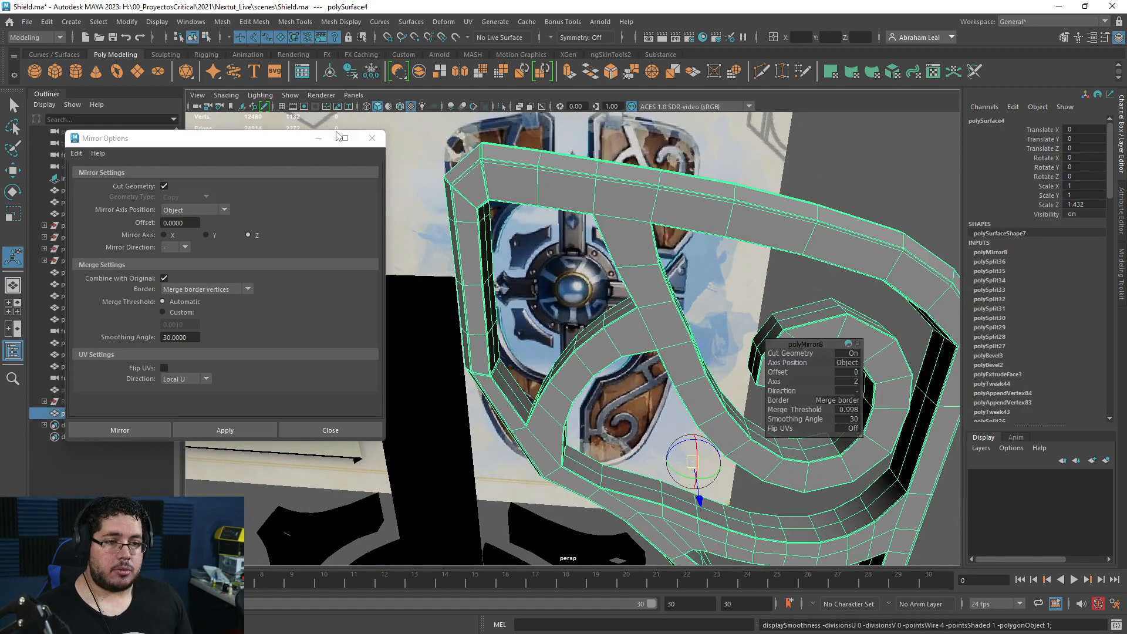
left_click(368, 140)
- Insert supporting Multi-Cut loops around the upper corner where the curved branch meets the diagonal stem, and preview the result smoothed
left_click(762, 71)
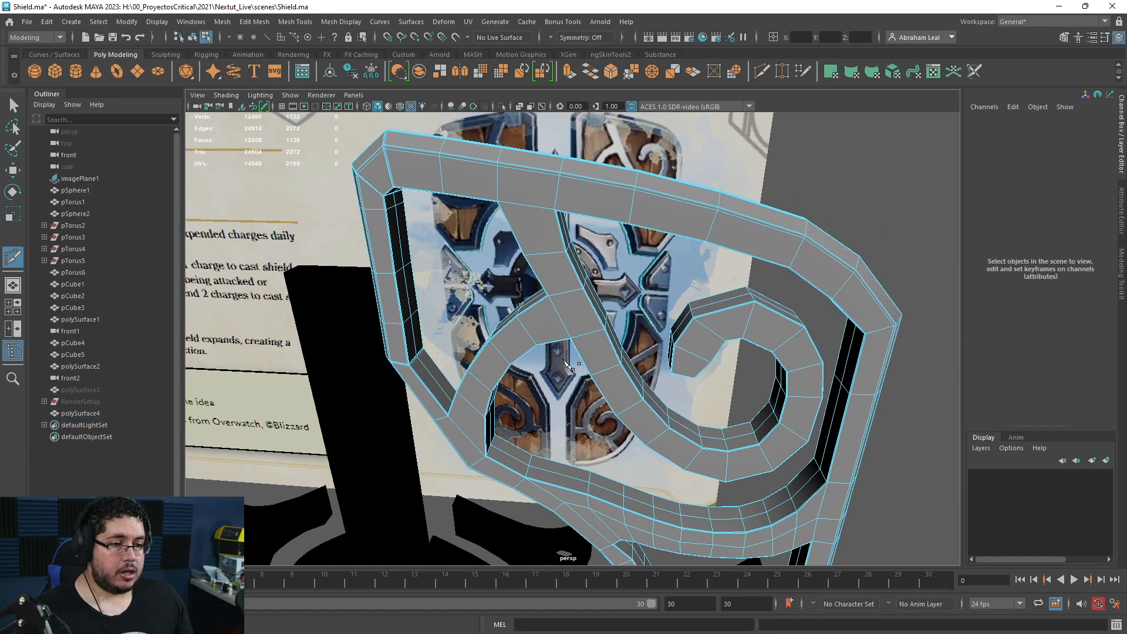
scroll(552, 342, "up", 10)
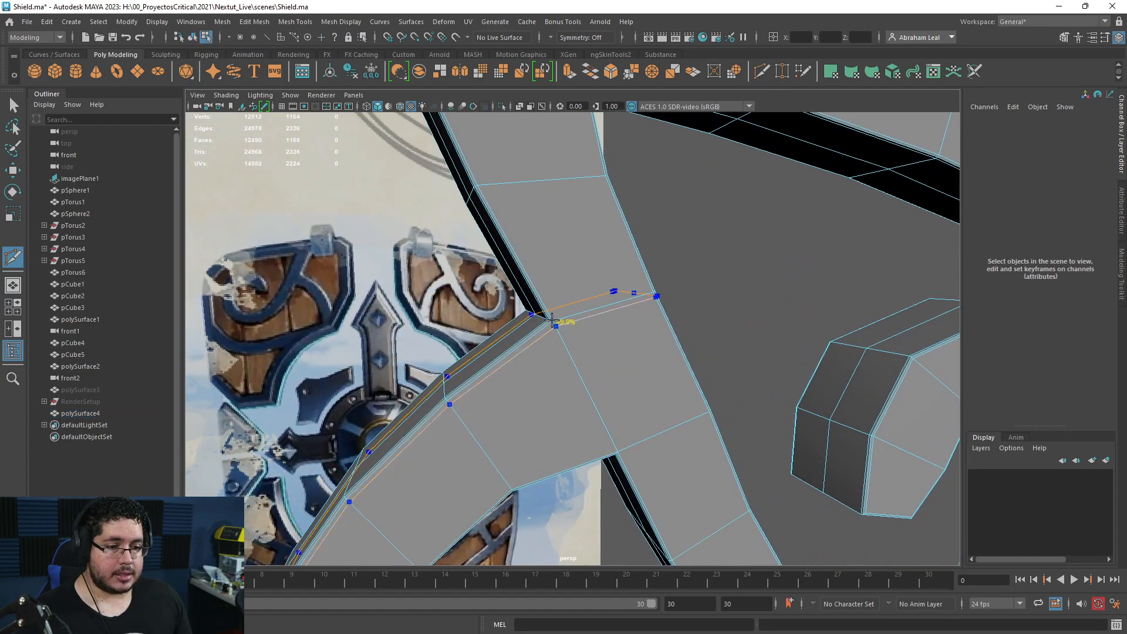
key("3")
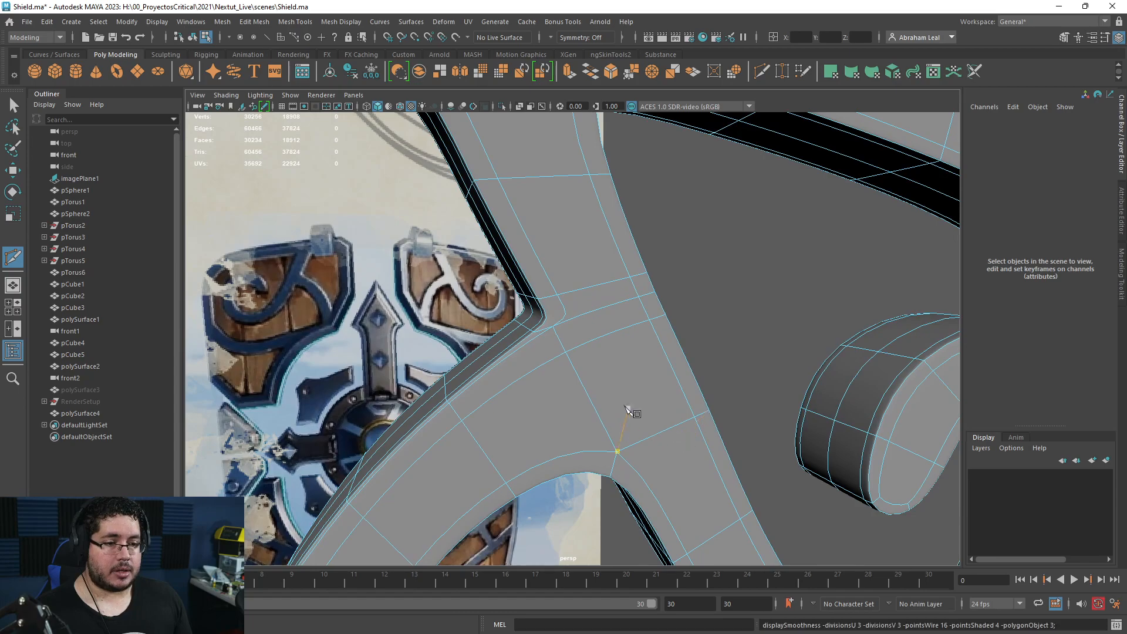
left_click_drag(640, 413, 597, 399, "alt")
middle_click_drag(558, 383, 493, 304, "alt")
key("1")
- Insert supporting edge loops across the stem on both sides of the branch junction's lower edge
left_click_drag(556, 385, 519, 379, "alt")
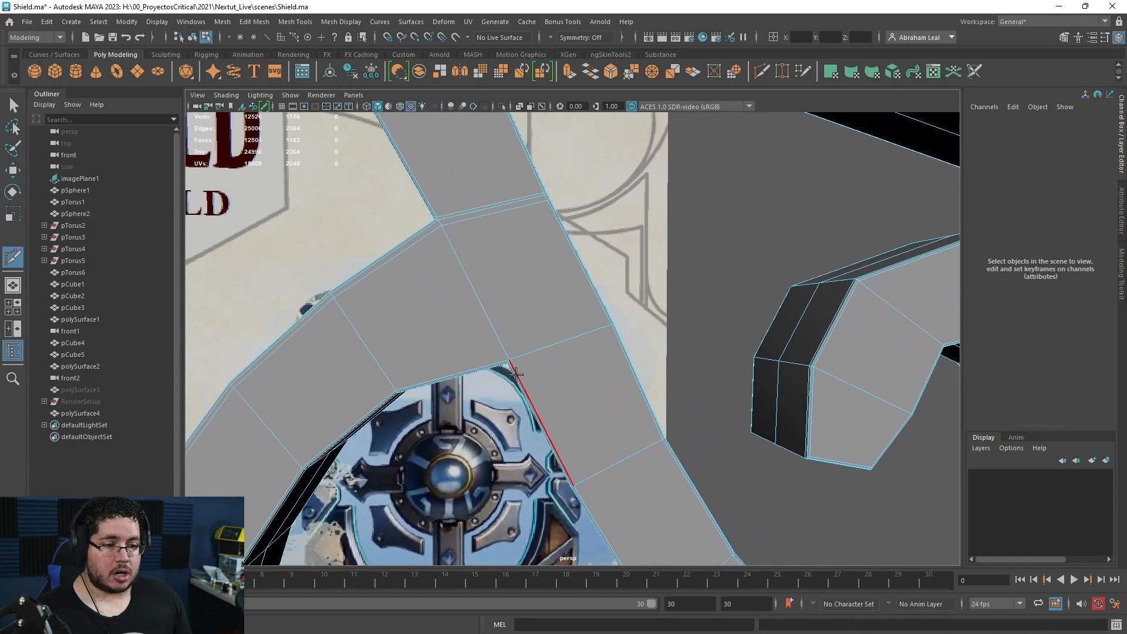
left_click(513, 363, "ctrl")
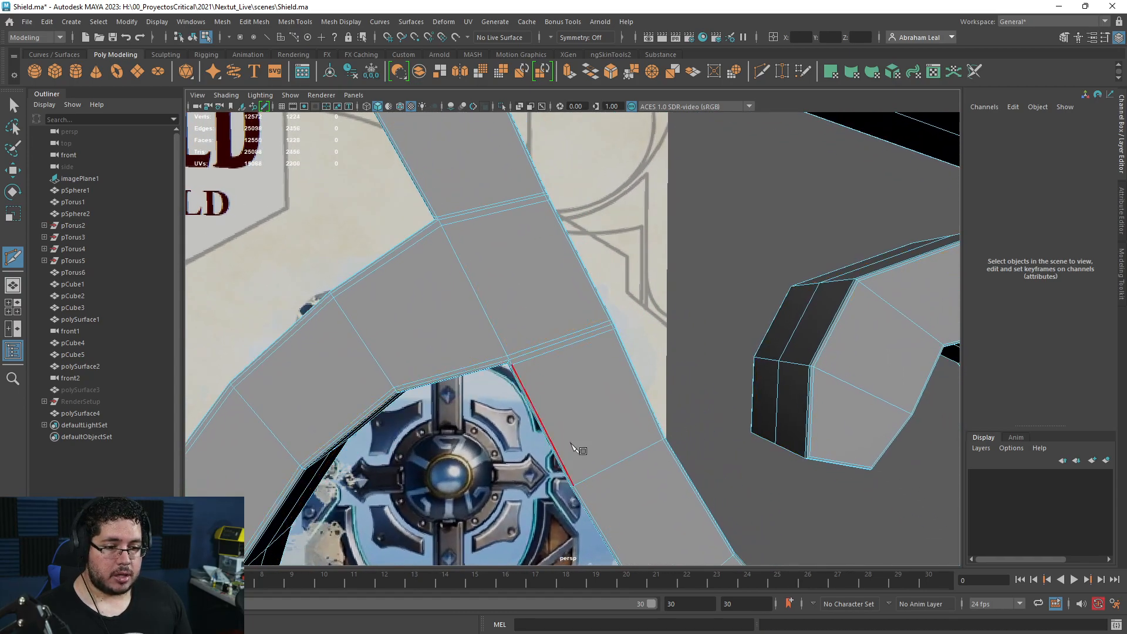
middle_click_drag(675, 470, 671, 399, "alt")
- Compare the smoothed and unsmoothed display of the branch junction from different angles
key("3")
scroll(483, 298, "down", 5)
scroll(563, 386, "up", 3)
scroll(563, 385, "up", 4)
left_click_drag(481, 376, 511, 333, "alt")
key("1")
key("3")
key("1")
key("3")
key("1")
left_click_drag(531, 352, 498, 355, "alt")
key("3")
left_click_drag(534, 418, 513, 401, "alt")
key("1")
- Insert supporting loops beside the lengthwise edge through the branch junction, checking each cut in smoothed display
left_click(473, 343, "ctrl")
key("3")
key("1")
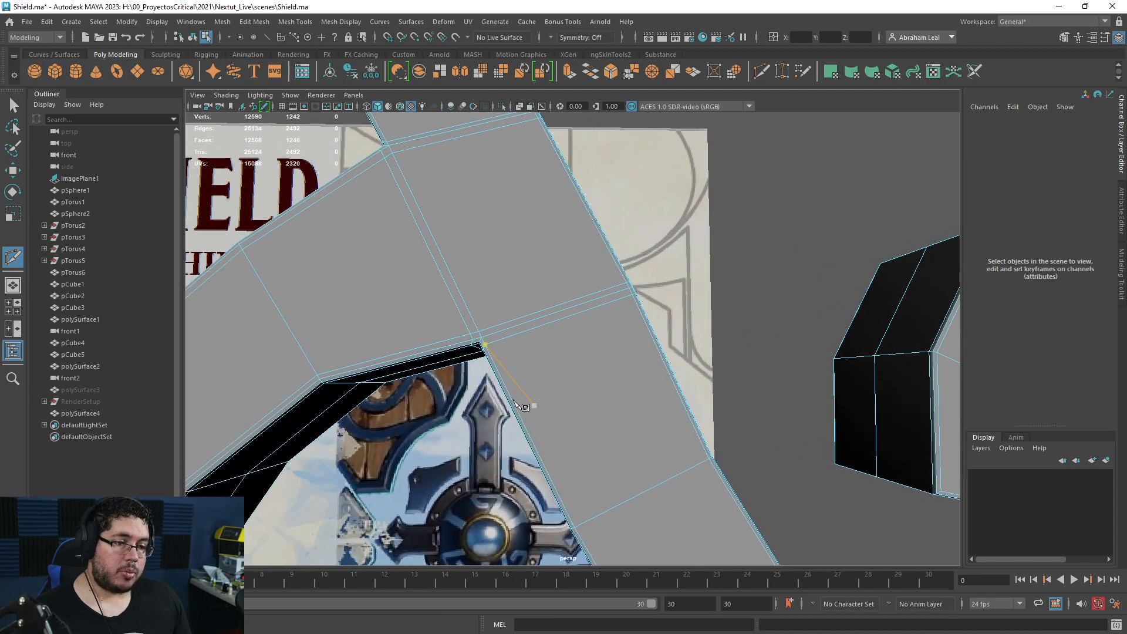
left_click(577, 412, "ctrl")
key("3")
left_click_drag(581, 445, 633, 433, "alt")
key("1")
- Insert supporting edge loops across the top rim at both sides of where the diagonal stem joins it
left_click_drag(512, 354, 563, 468, "alt")
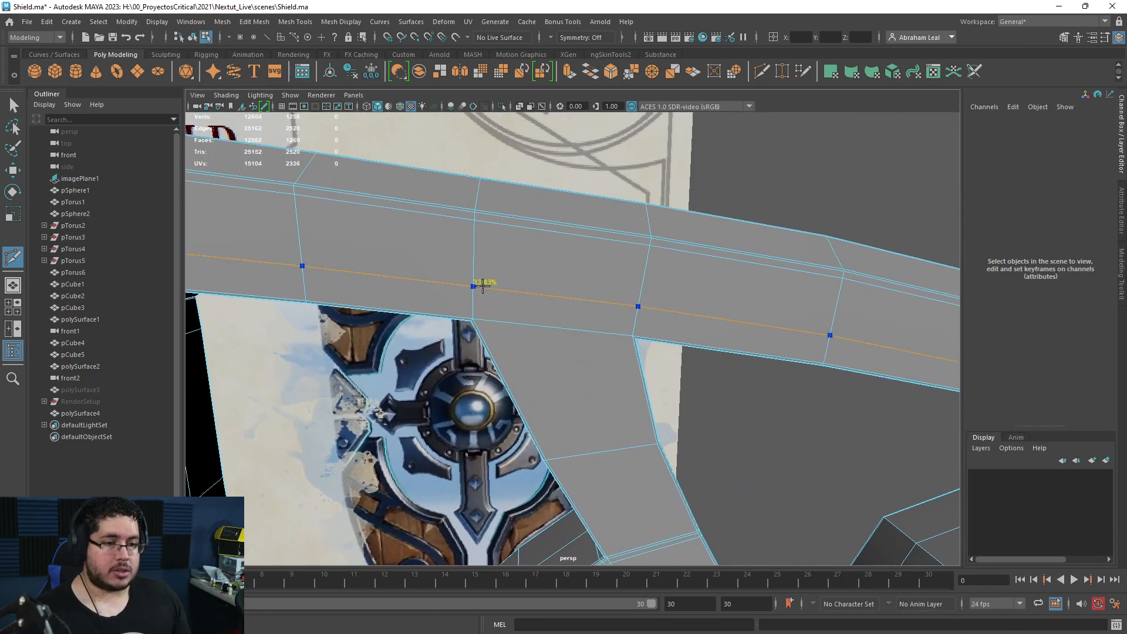
left_click(480, 207)
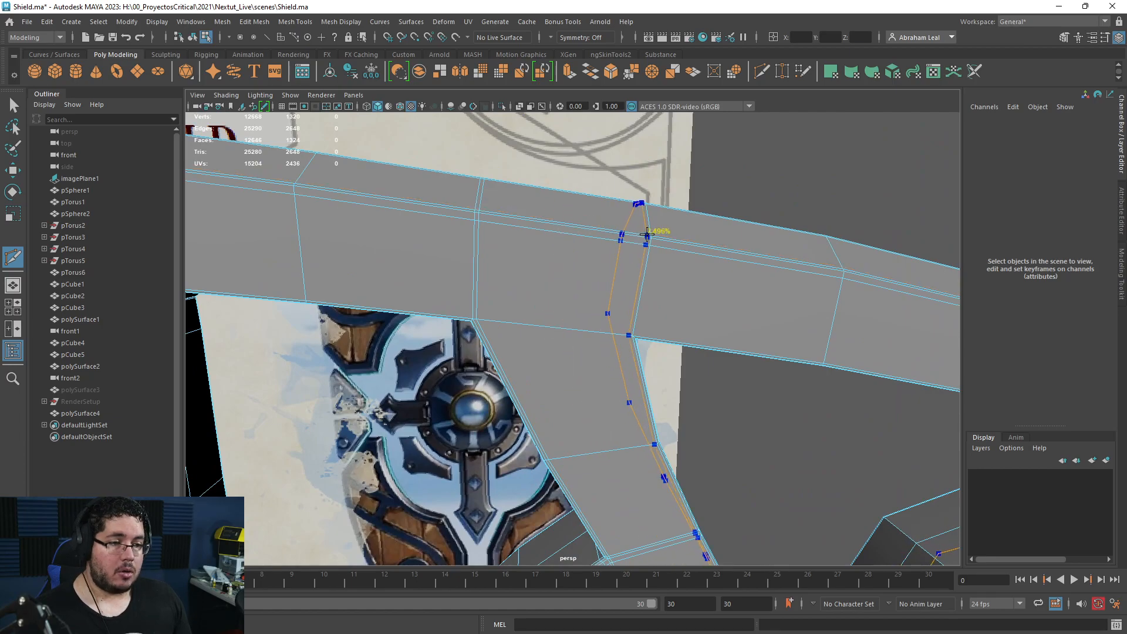
left_click(647, 235)
- Check the stem junctions and the overall ornament in smoothed display, and return to the unsmoothed mesh
left_click_drag(647, 235, 583, 405, "alt")
key("3")
scroll(681, 458, "up", 4)
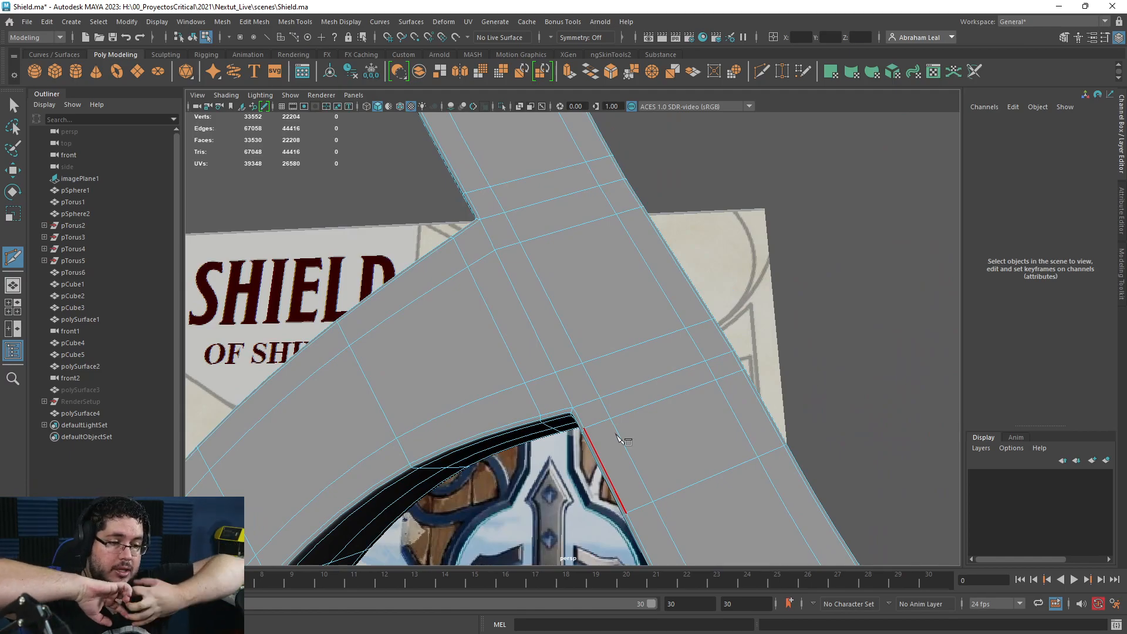
scroll(615, 434, "down", 4)
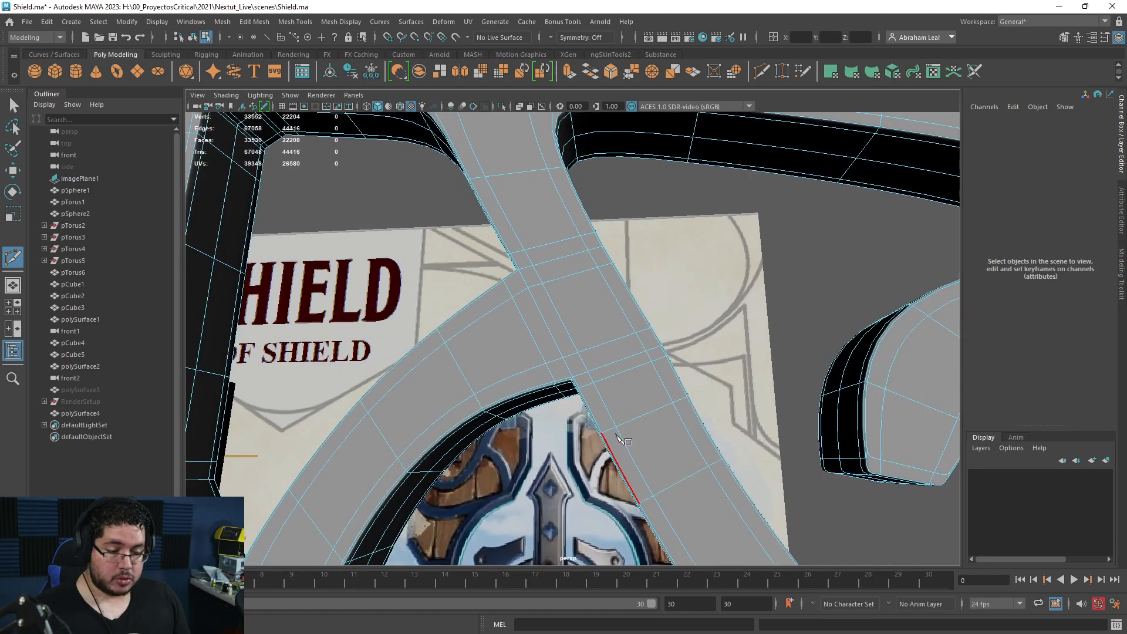
middle_click_drag(616, 434, 522, 356, "alt")
mouse_move(522, 358)
left_mouse_down("alt")
mouse_move(501, 330)
mouse_move(526, 376)
left_mouse_up("alt")
right_click_drag(526, 376, 414, 221, "alt")
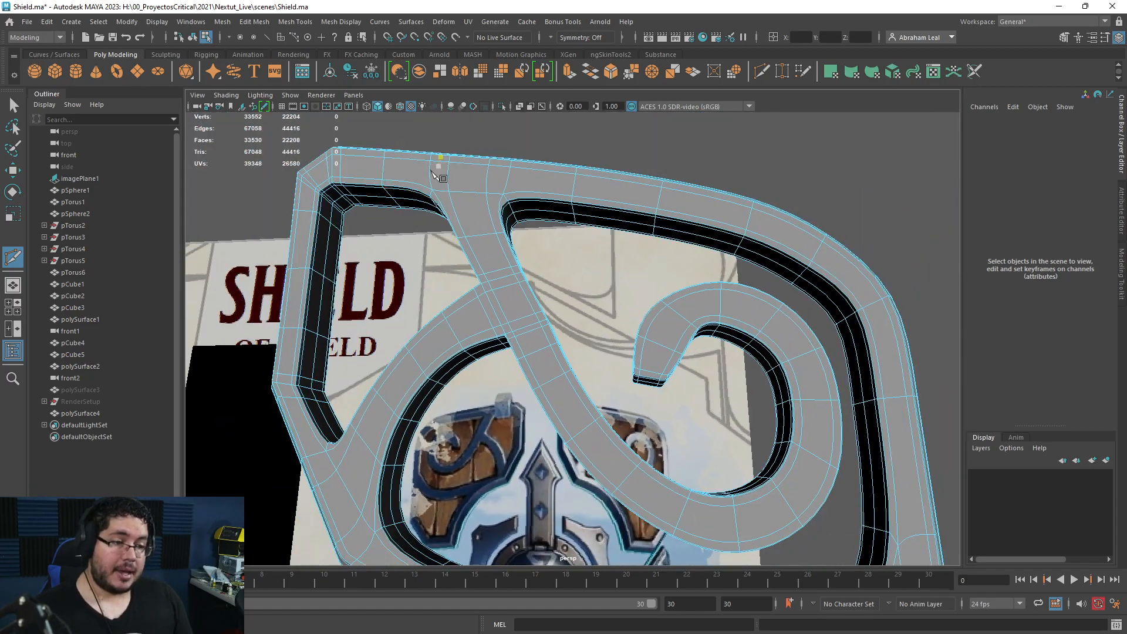
middle_click_drag(656, 387, 513, 279, "alt")
left_click_drag(510, 326, 546, 354, "alt")
right_click_drag(487, 276, 577, 296, "alt")
left_click_drag(581, 301, 484, 309, "alt")
left_click_drag(464, 238, 579, 452, "alt")
key("1")
key("3")
scroll(595, 364, "down", 5)
key("1")
- Insert a supporting edge loop at the lower-left corner of the central opening, and preview the corner smoothed
middle_click_drag(578, 453, 535, 375, "alt")
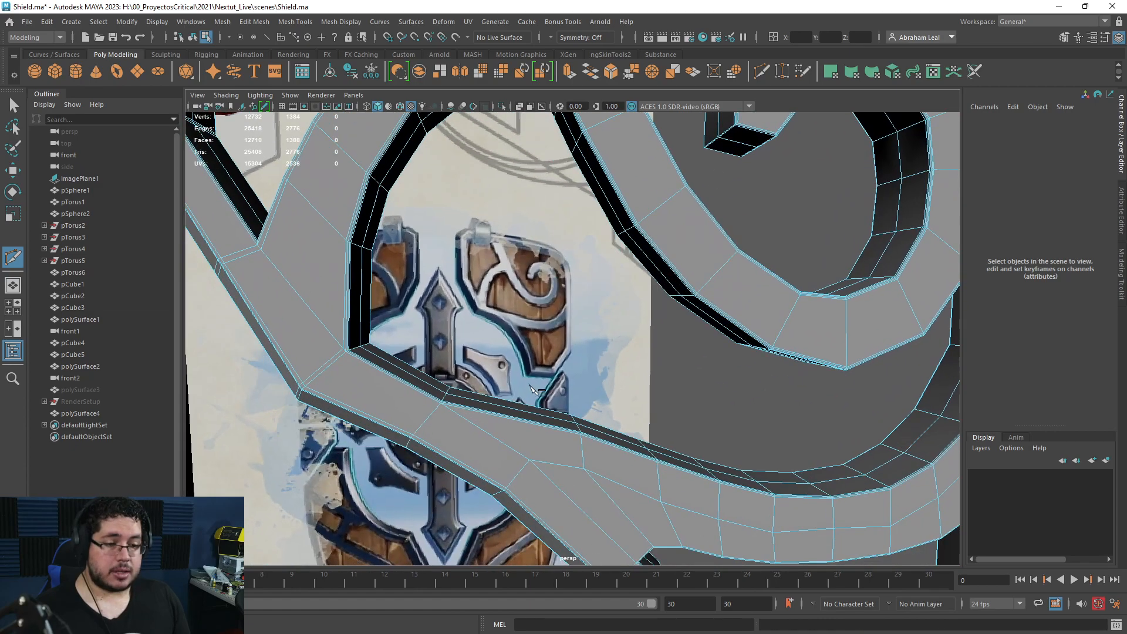
scroll(535, 375, "down", 3)
scroll(528, 417, "up", 2)
key("3")
middle_click_drag(387, 376, 496, 381, "alt")
key("1")
scroll(539, 418, "up", 5)
key("ctrl")
left_click(551, 406, "ctrl")
key("3")
scroll(629, 452, "down", 4)
left_click_drag(629, 453, 440, 420, "alt")
key("1")
- Insert supporting edge loops on both sides of the rim's bottom-left corner
left_click_drag(520, 468, 526, 300, "alt")
left_click_drag(603, 407, 490, 288, "alt")
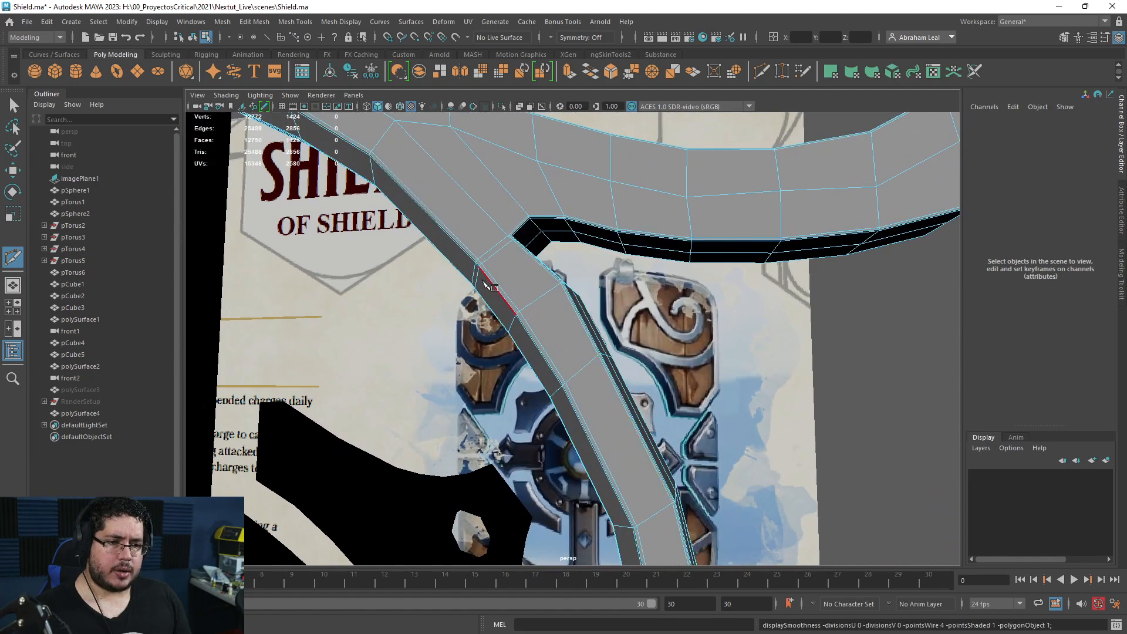
left_click_drag(646, 435, 606, 441, "alt")
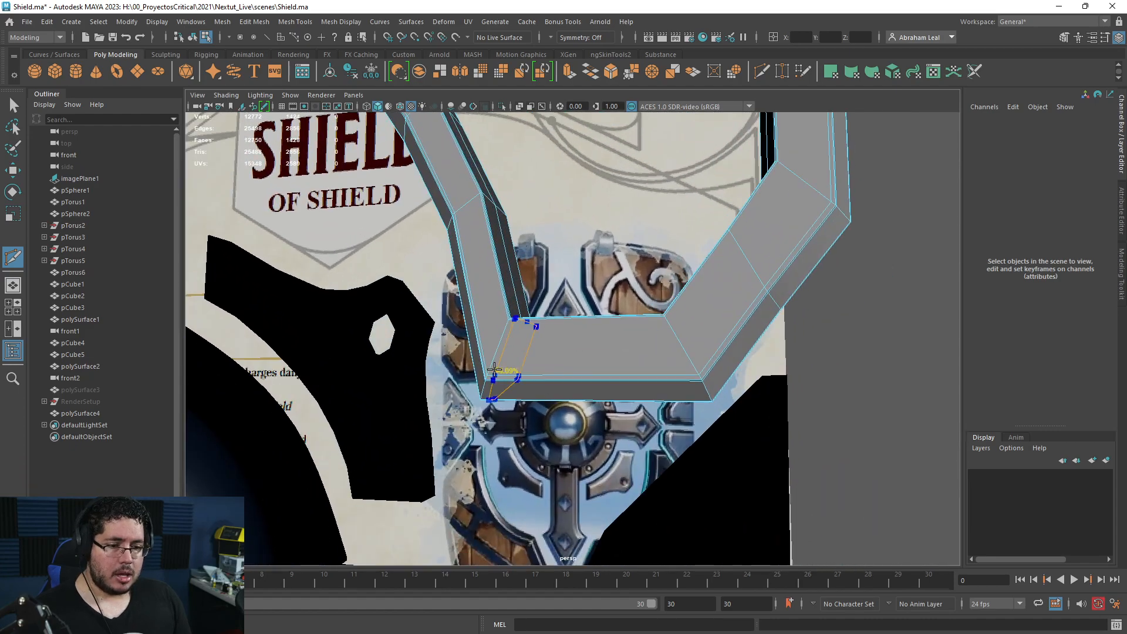
left_click(491, 368, "ctrl")
left_click(493, 372, "ctrl")
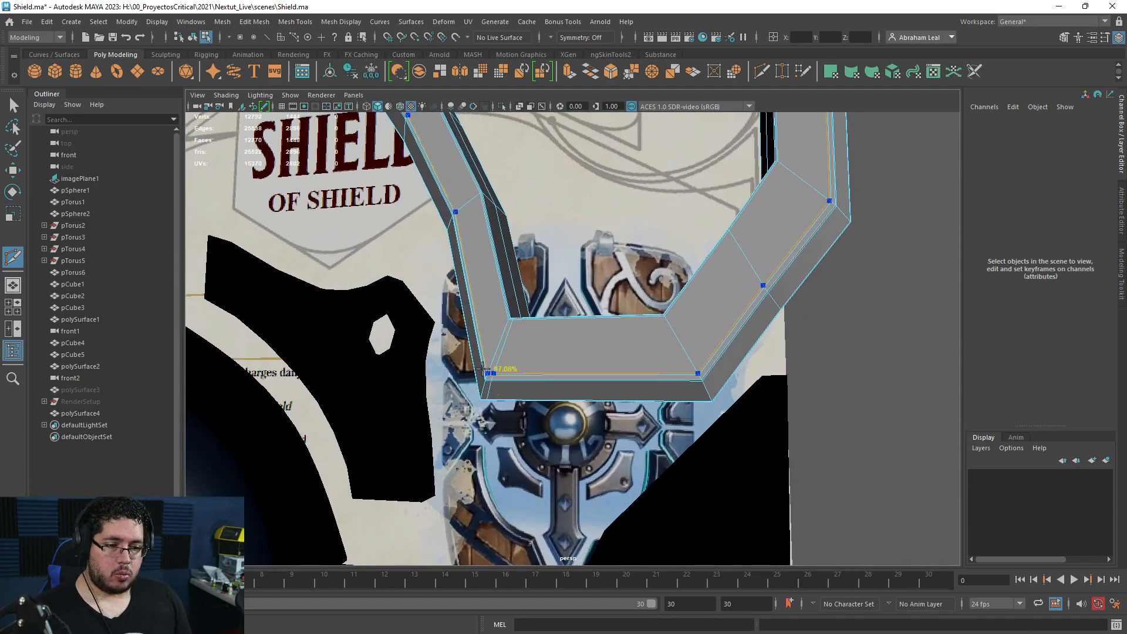
left_click(486, 371, "ctrl")
- Insert supporting edge loops at the rim's bottom-right corner and at the next corner up its right side
left_click_drag(646, 382, 599, 379, "alt")
left_click(608, 377)
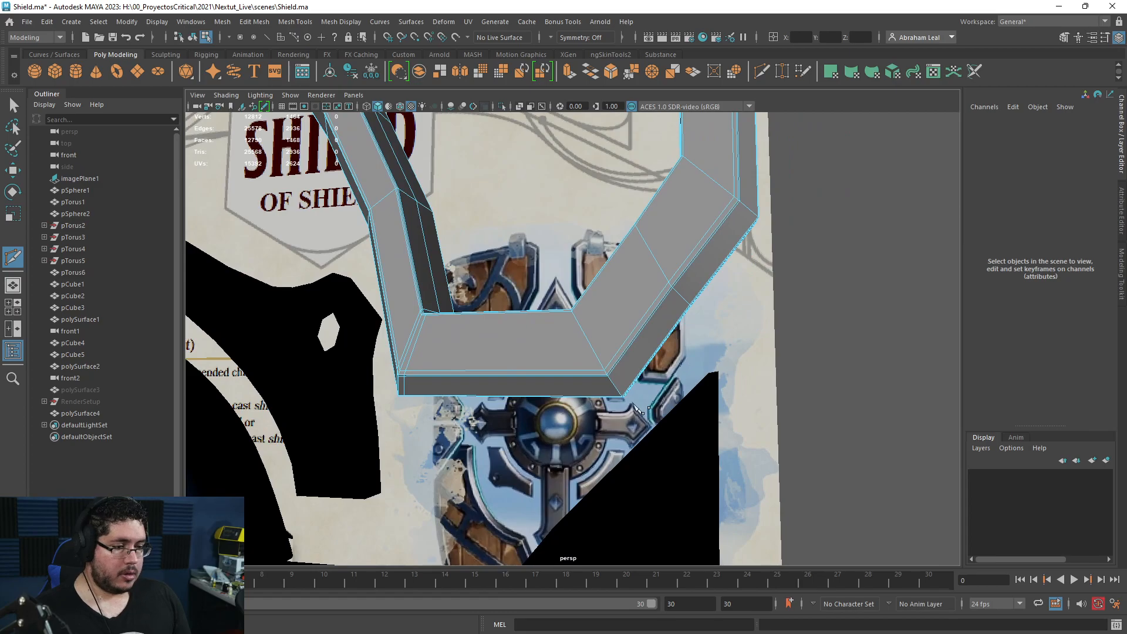
left_click(600, 375, "ctrl")
left_click_drag(600, 379, 611, 385, "alt")
left_click(605, 337, "ctrl")
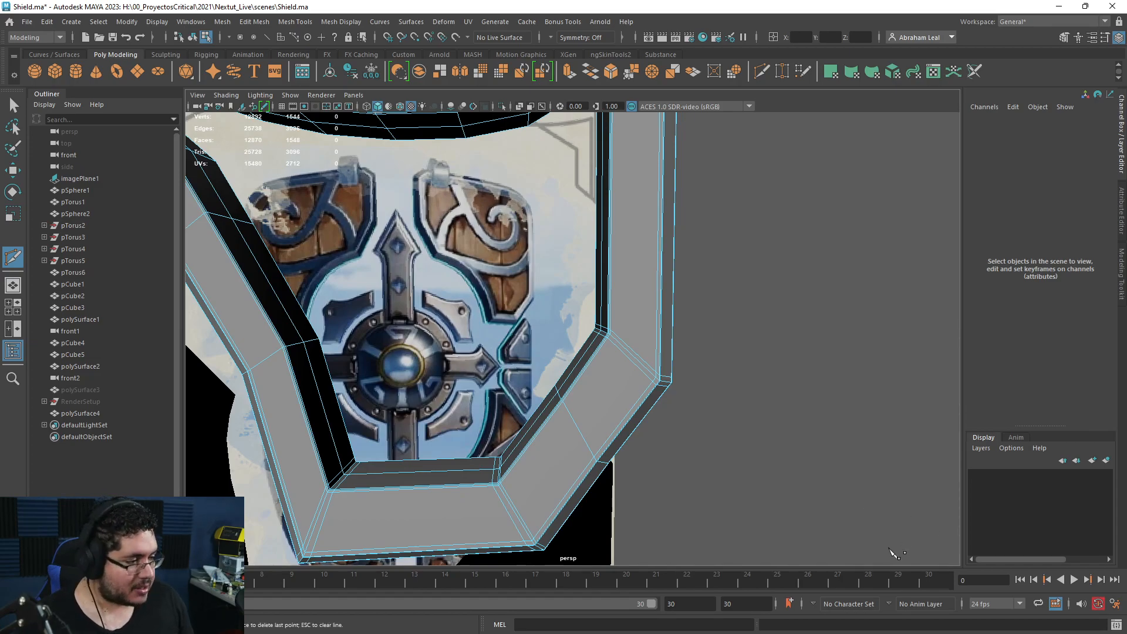
scroll(869, 466, "down", 5)
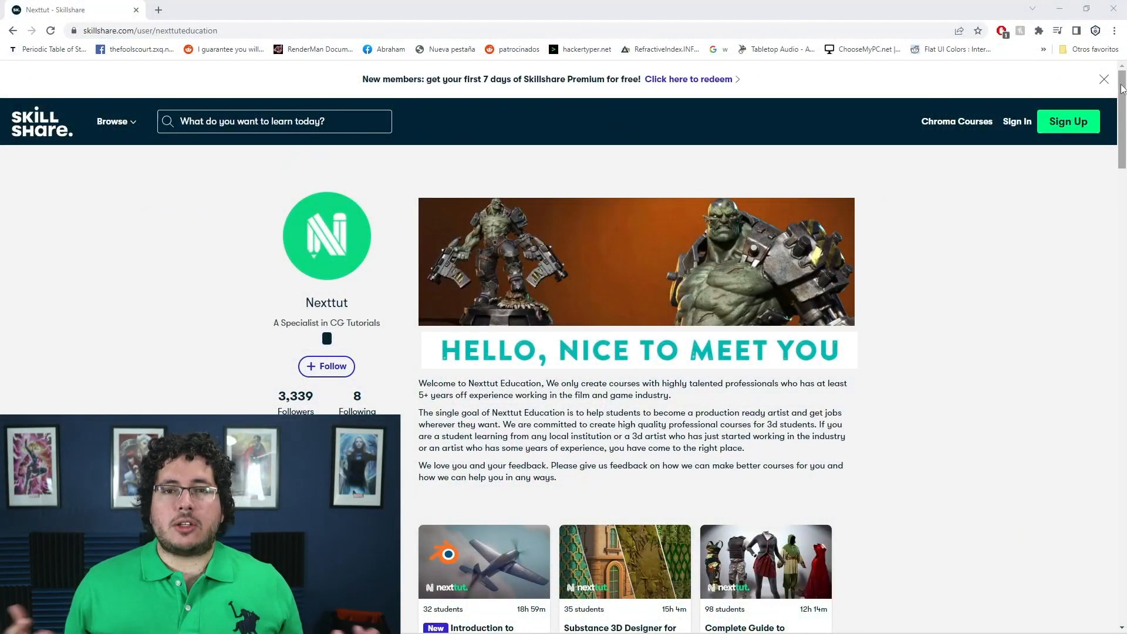
- Browse the course list on the Nexttut profile page on Skillshare
scroll(1114, 84, "down", 2)
scroll(563, 364, "down", 3)
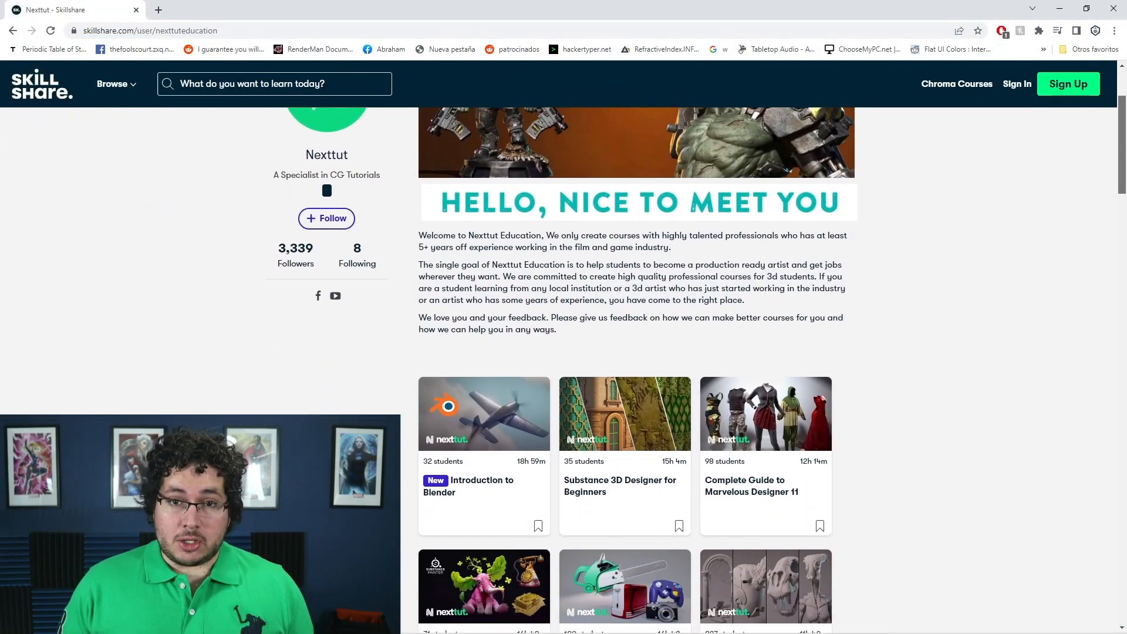
scroll(563, 364, "down", 1)
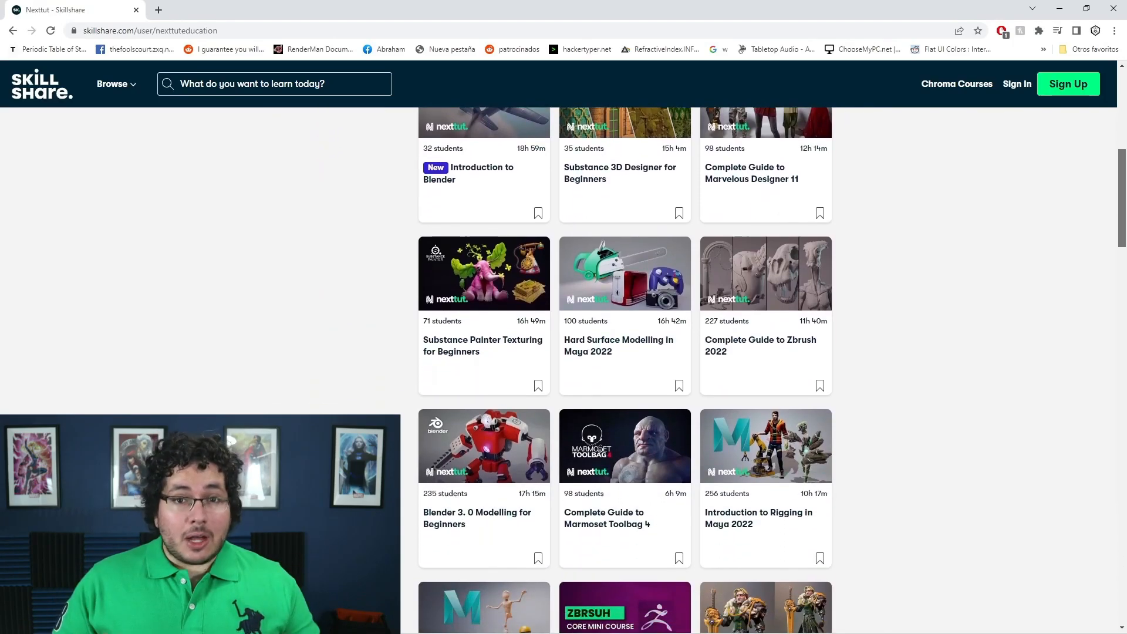
left_click_drag(1123, 176, 1122, 201)
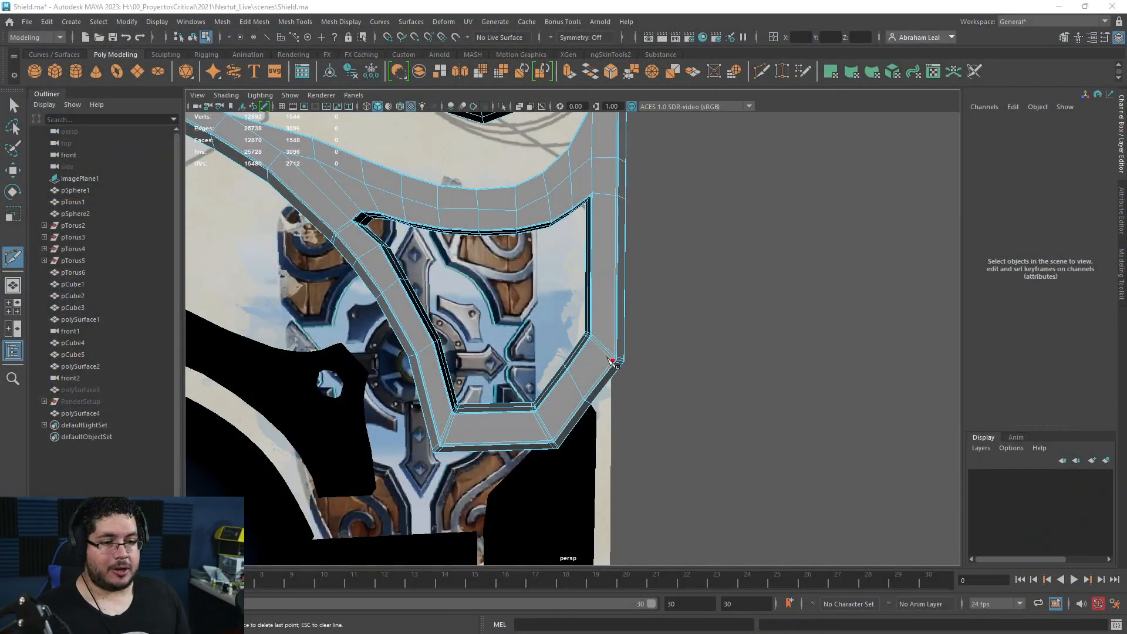
- Insert supporting edge loops where the frame's lower curved band joins the vertical side bar
scroll(612, 361, "up", 6)
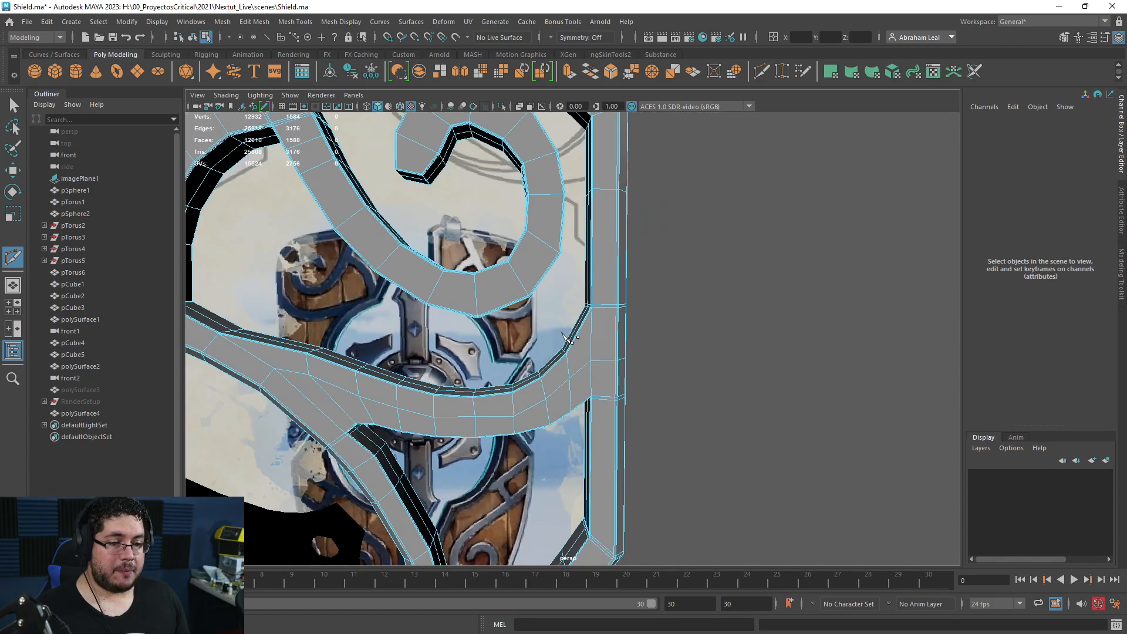
scroll(474, 323, "up", 2)
left_click(631, 398)
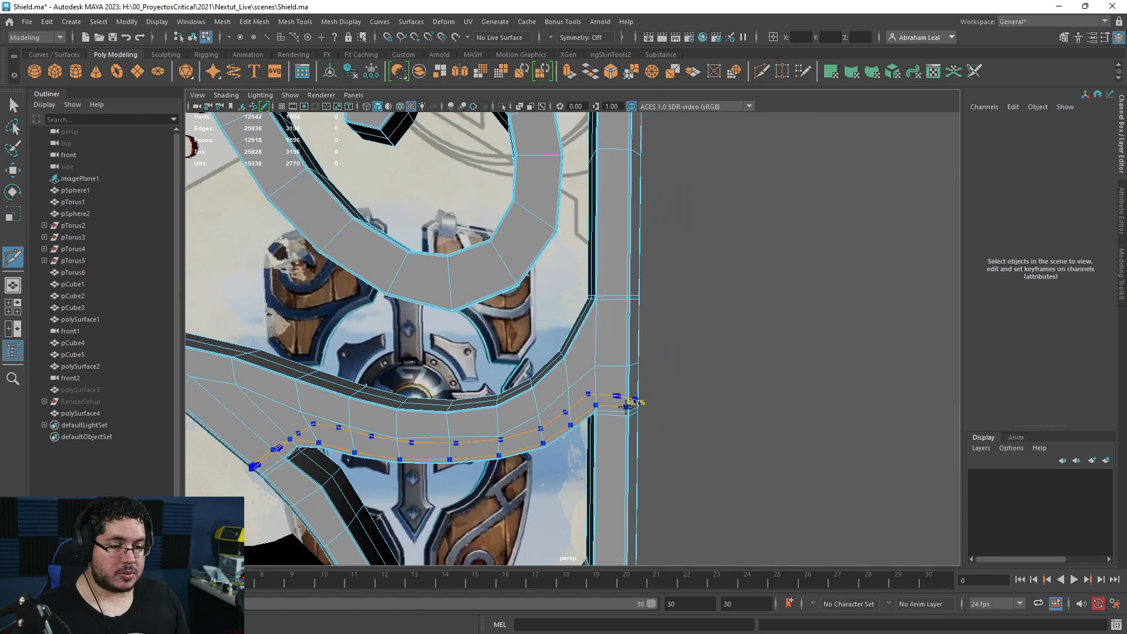
left_click(630, 305, "ctrl")
- Examine the shield frame in smoothed and unsmoothed display around the new edge loops and the upper corner
key("3")
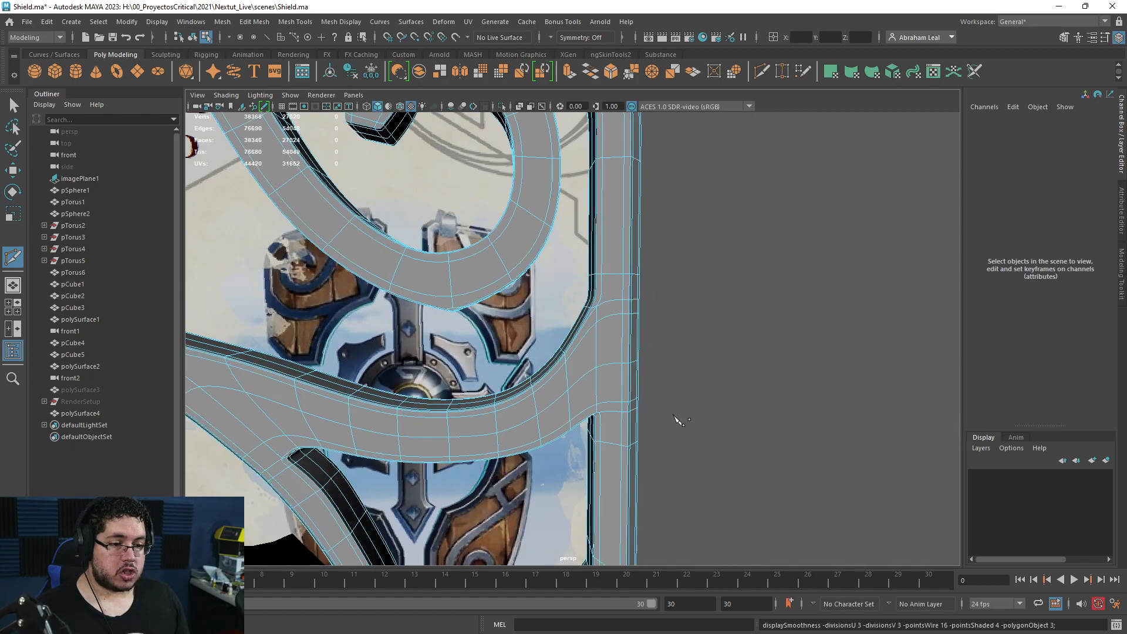
right_click_drag(677, 425, 629, 307, "alt")
middle_click_drag(629, 307, 639, 370, "alt")
key("1")
left_click_drag(664, 413, 543, 322, "alt")
key("3")
left_click_drag(630, 453, 585, 353, "alt")
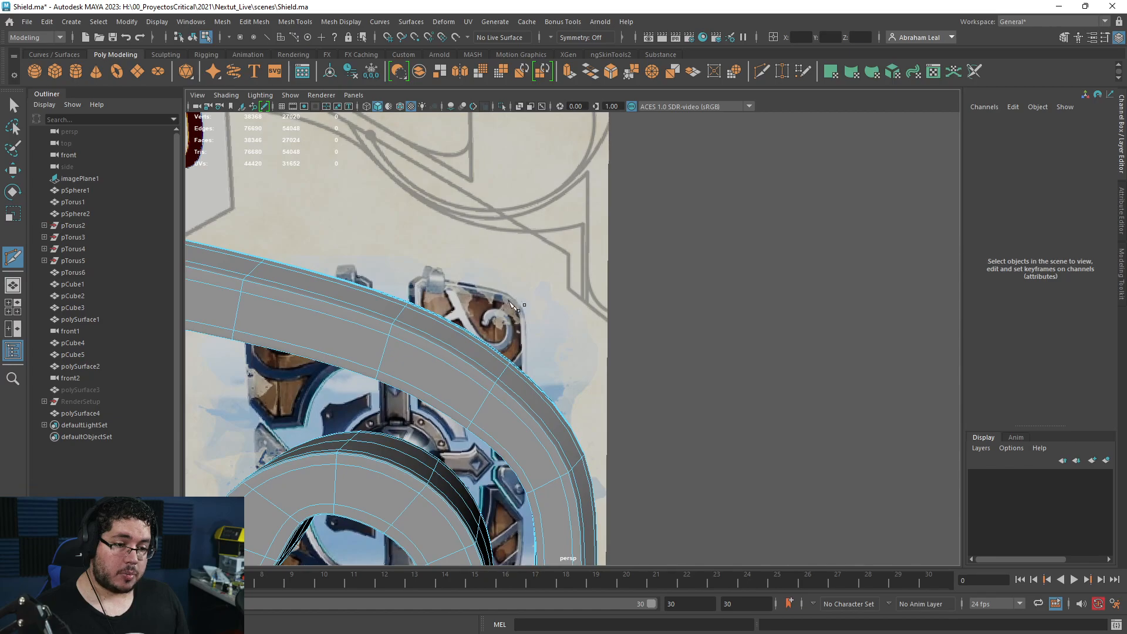
scroll(503, 333, "down", 6)
middle_click_drag(574, 398, 619, 351, "alt")
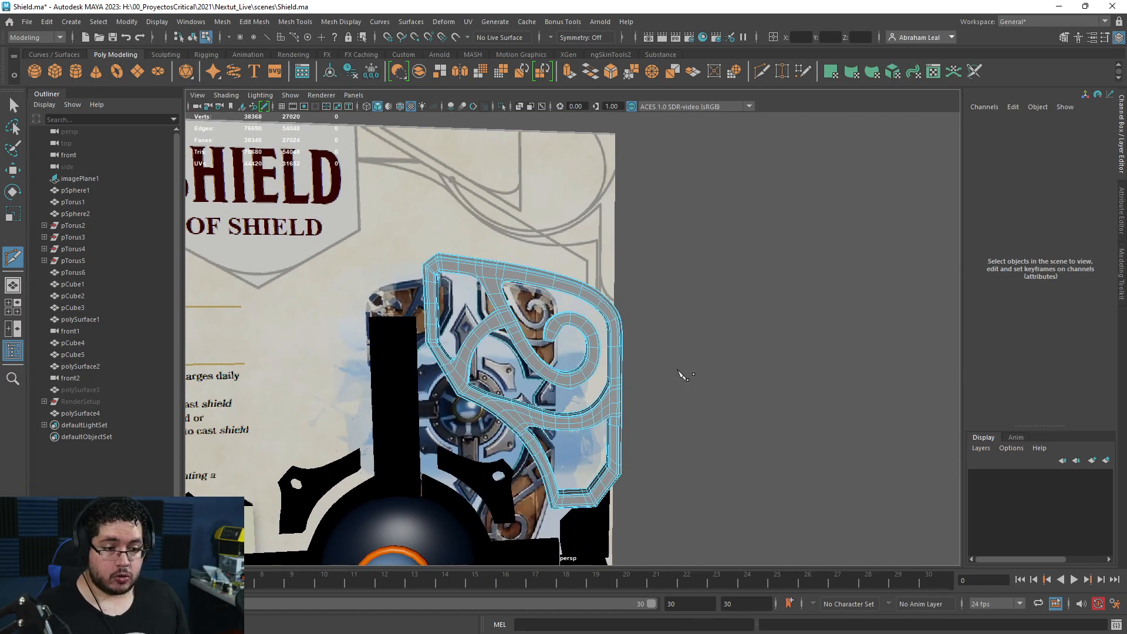
- Inspect the spiral's side walls and bevel edges up close for stray cuts in the topology
left_click(666, 276)
left_click_drag(666, 276, 675, 352, "alt")
scroll(637, 428, "up", 4)
left_click_drag(637, 428, 600, 346, "alt")
left_click(600, 347)
key("3")
scroll(630, 393, "up", 3)
key("1")
mouse_move(625, 409)
left_mouse_down("alt")
mouse_move(599, 315)
mouse_move(674, 442)
mouse_move(685, 422)
mouse_move(615, 393)
left_mouse_up("alt")
scroll(672, 434, "up", 2)
scroll(667, 438, "up", 2)
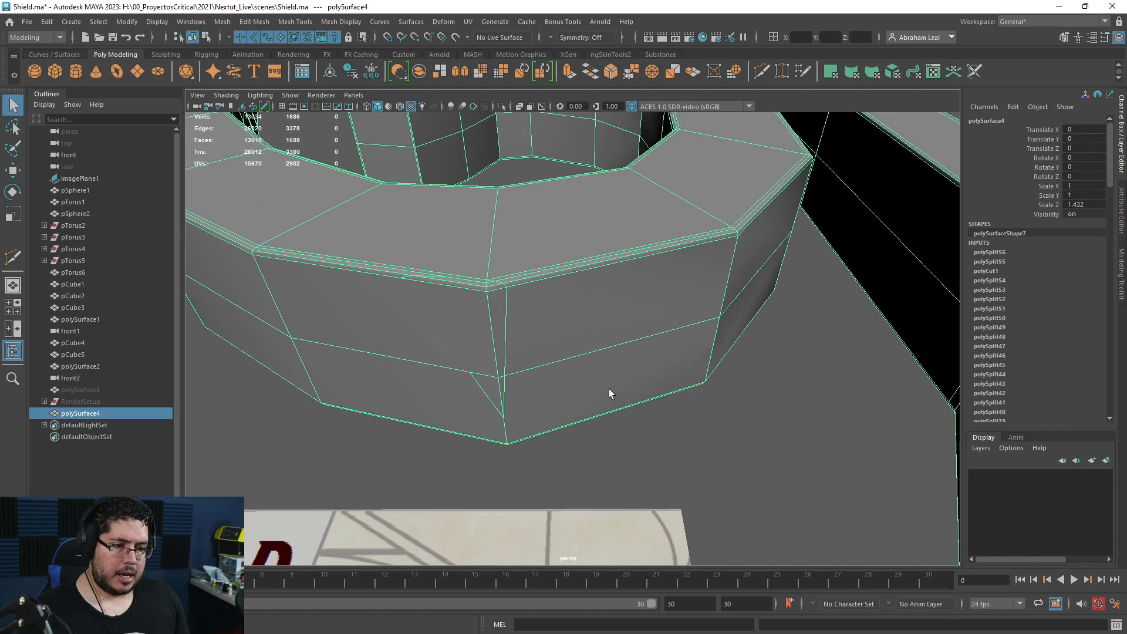
- Delete the stray edges running across the spiral's outer side wall and preview the mesh smoothed
scroll(553, 425, "up", 4)
right_click(593, 296)
right_click_drag(592, 294, 593, 266)
double_click(616, 287)
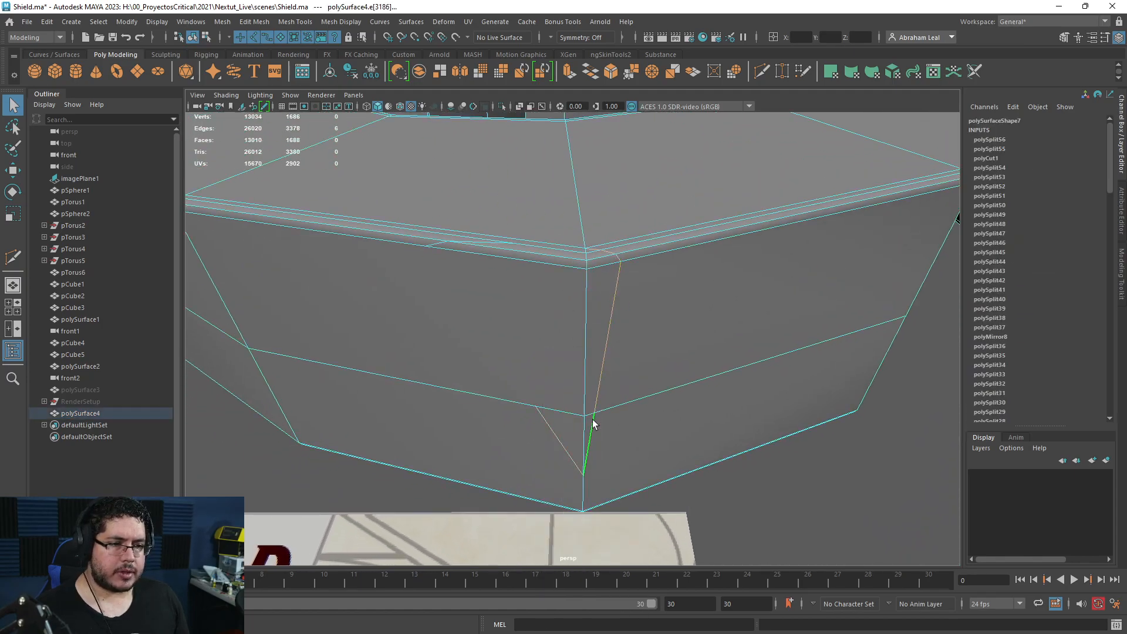
key("ctrl+Delete")
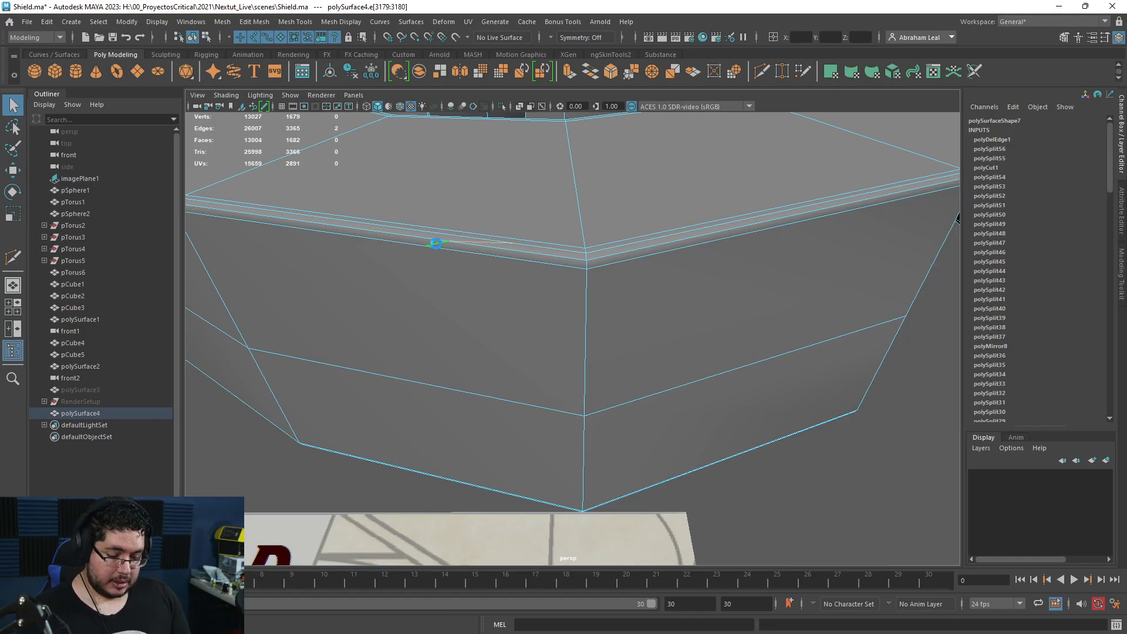
key("3")
- Compare the frame with the concept art in the front view, checking the spiral's tip smoothed and unsmoothed
scroll(610, 326, "down", 5)
left_click_drag(667, 318, 682, 375, "alt")
key("space")
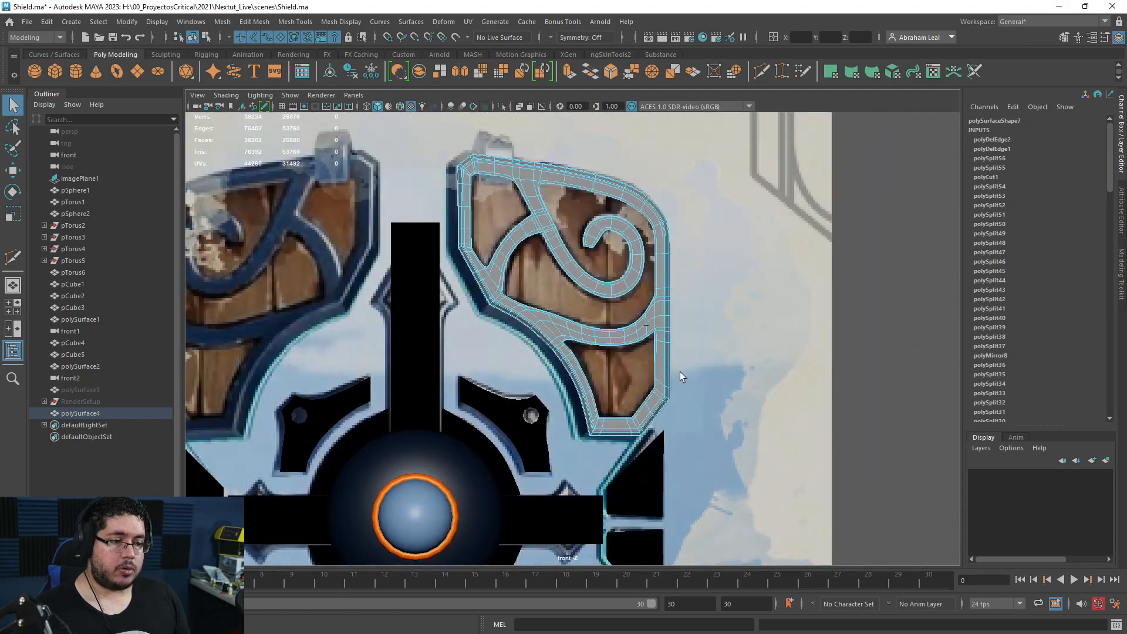
scroll(632, 329, "up", 4)
middle_click_drag(642, 294, 614, 384, "alt")
scroll(614, 384, "up", 2)
key("1")
scroll(537, 315, "up", 5)
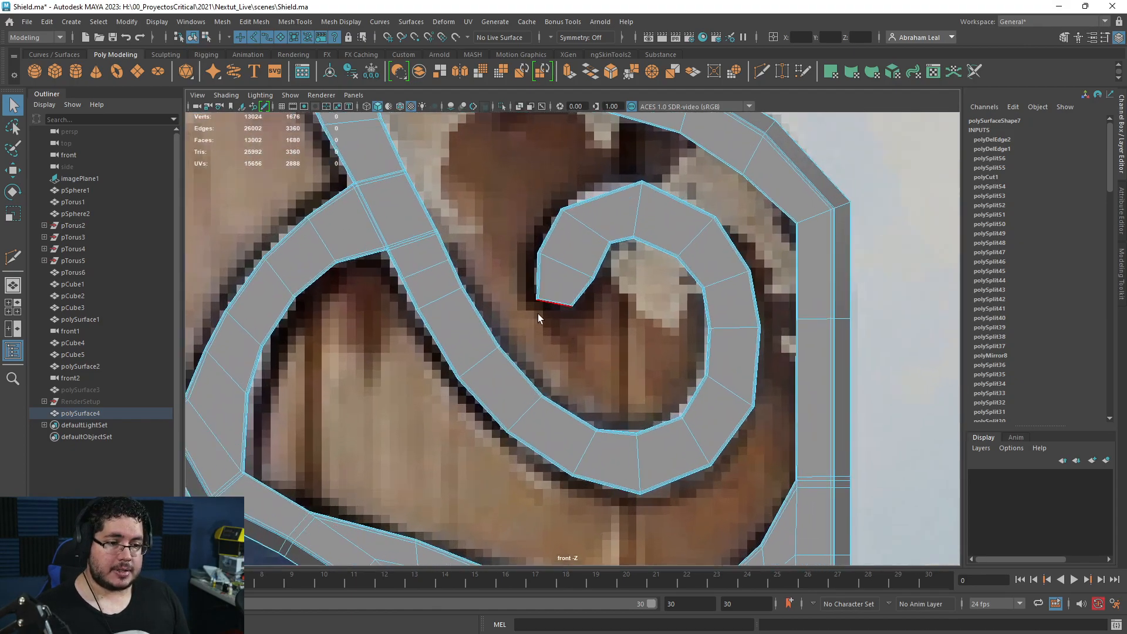
key("3")
middle_click_drag(555, 238, 528, 300, "alt")
scroll(527, 299, "up", 5)
key("1")
scroll(510, 404, "down", 15)
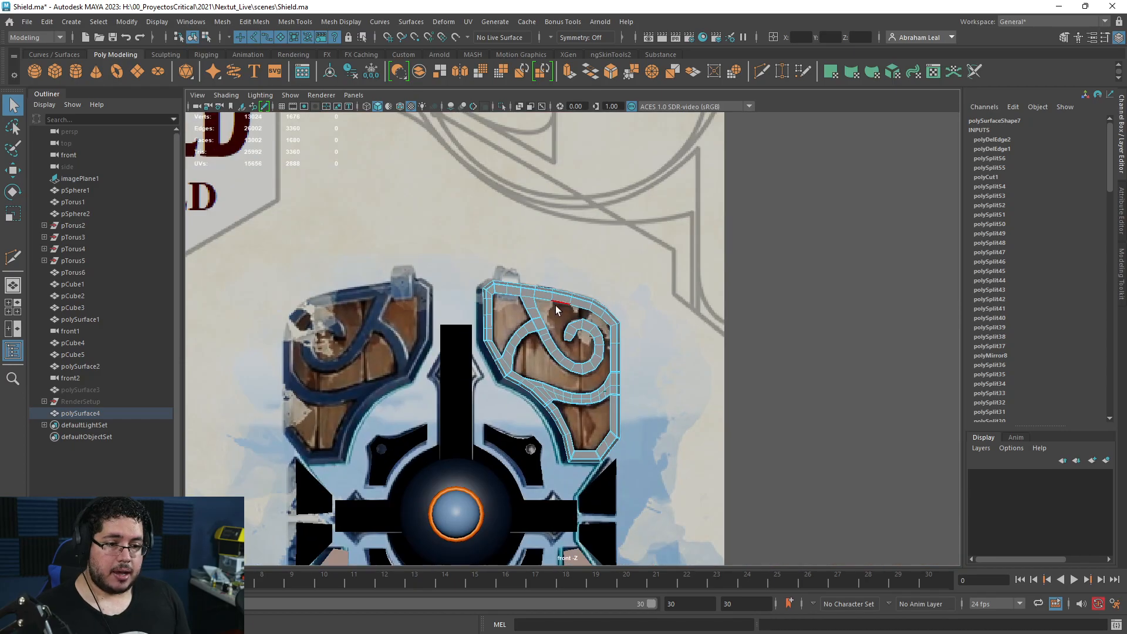
scroll(561, 318, "up", 4)
scroll(562, 319, "up", 10)
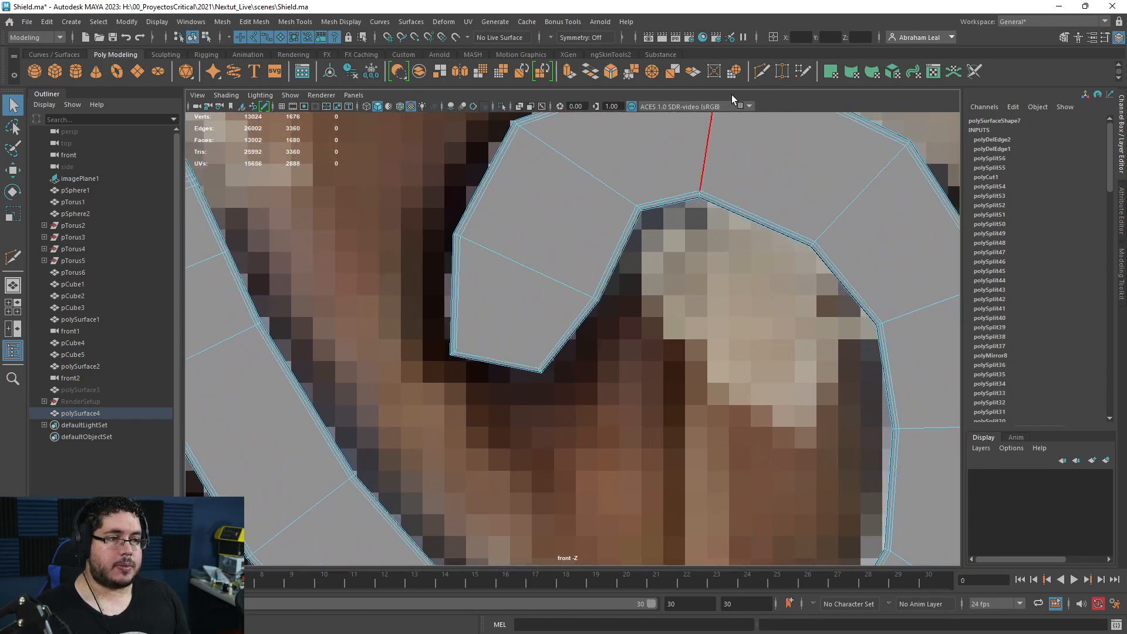
- Insert a centred edge loop along the middle of the spiral band with Multi-Cut
left_click(762, 71)
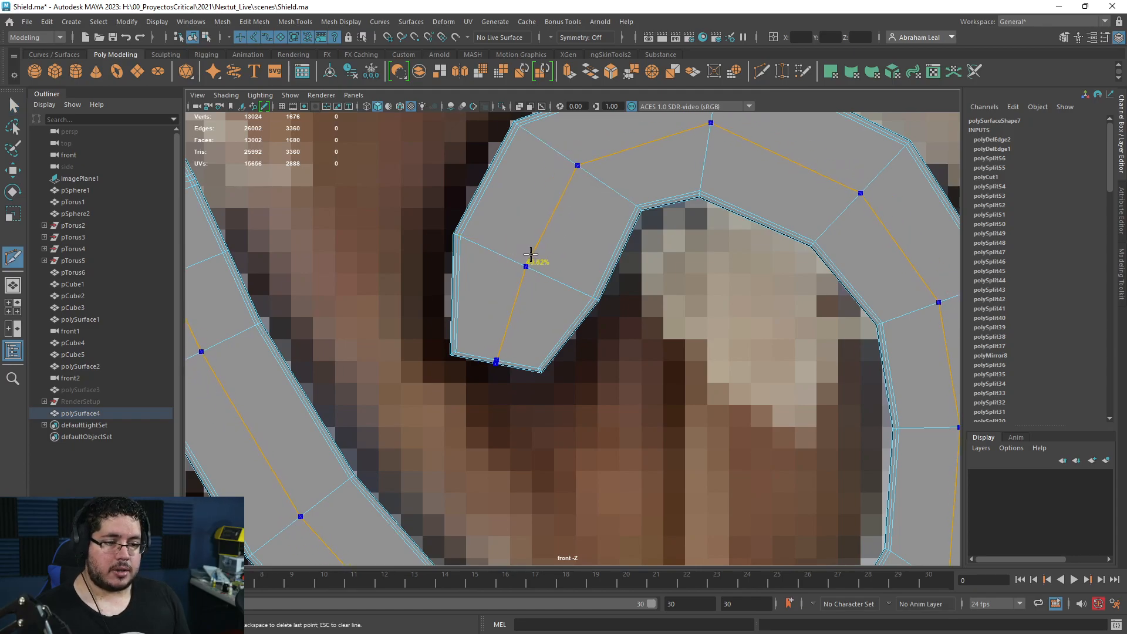
middle_click(531, 254, "ctrl")
key("3")
- Move the corner vertices at the spiral's tip to round its end and preview the result smoothed
key("q")
right_click_drag(466, 299, 414, 300)
key("1")
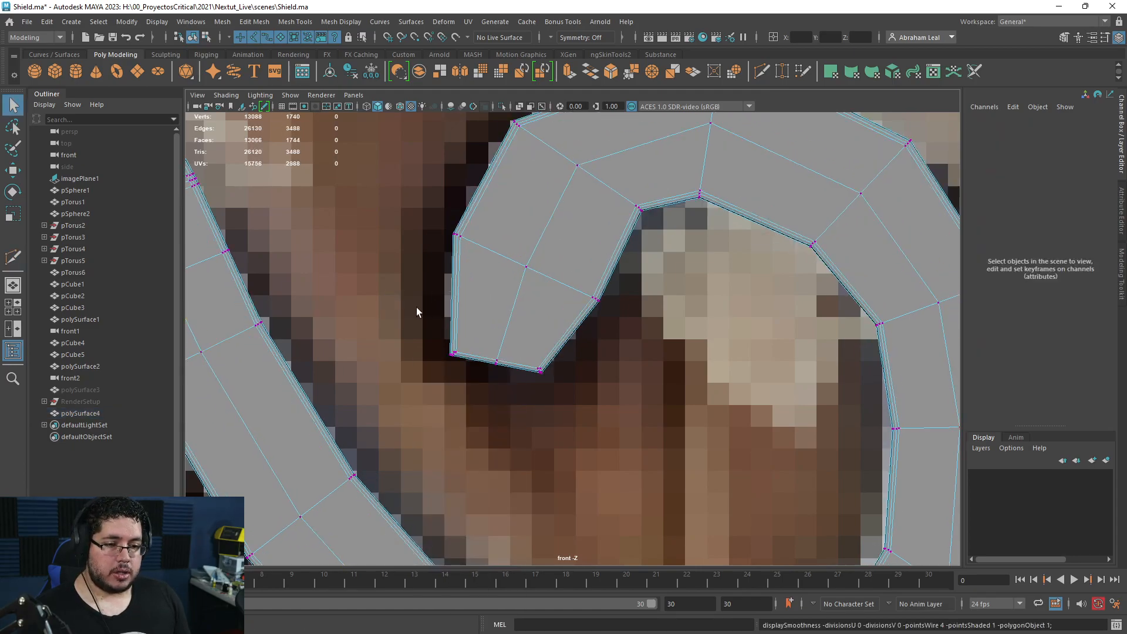
left_click_drag(415, 304, 463, 361)
key("w")
left_click_drag(531, 392, 532, 389)
left_click_drag(540, 371, 555, 365)
key("3")
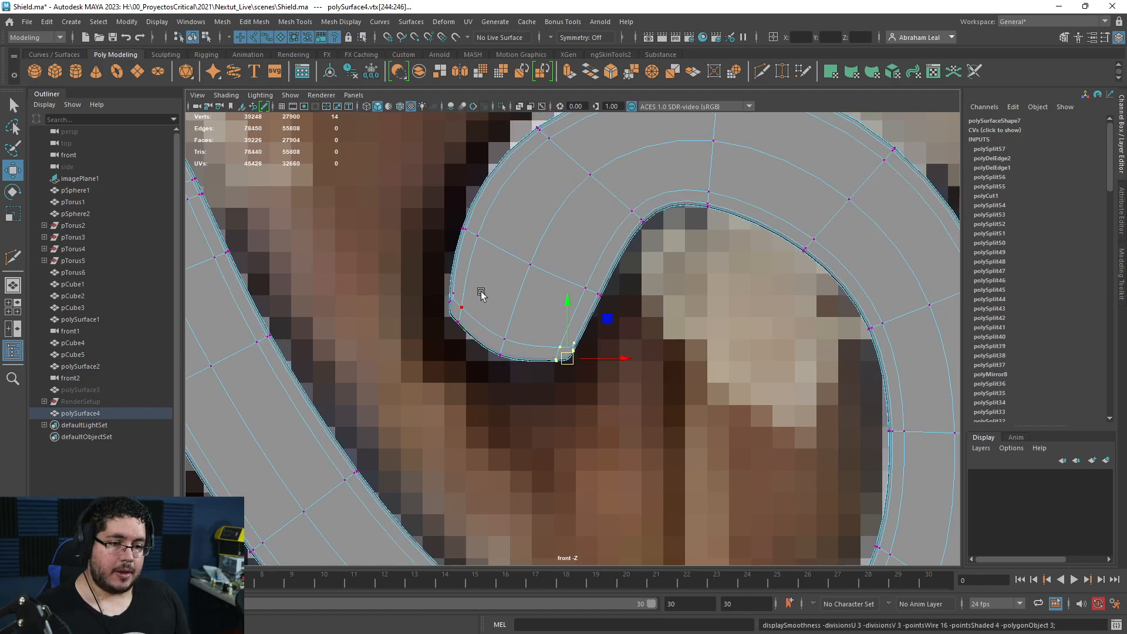
- Show the mesh in wireframe at the tip's outer corner and undo the last vertex selection changes
scroll(493, 327, "up", 10)
key("1")
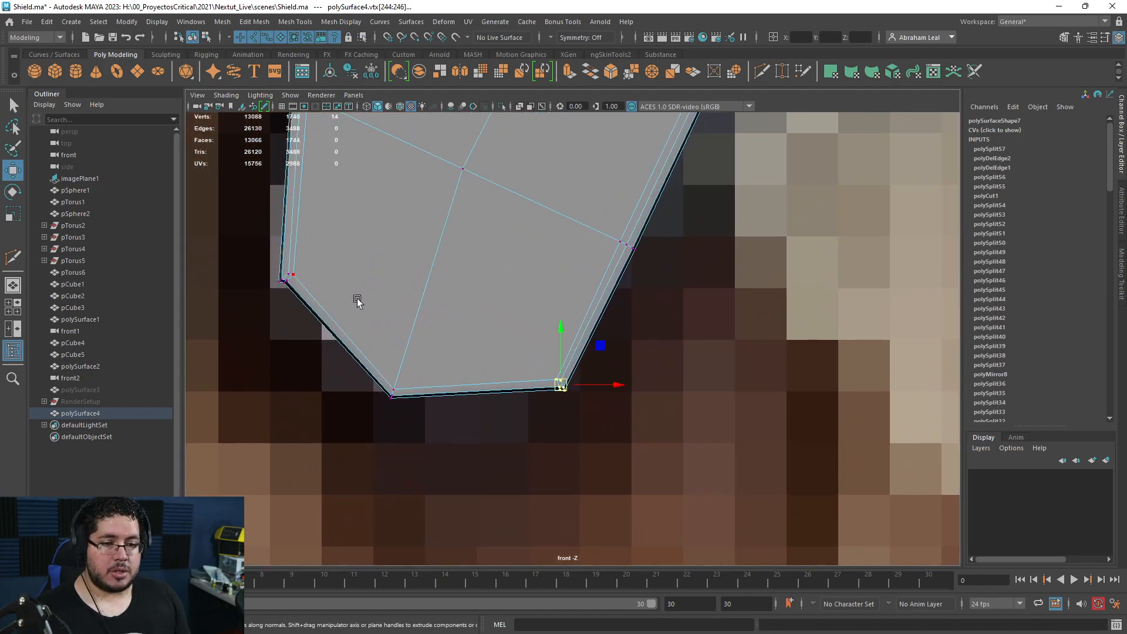
scroll(543, 355, "up", 2)
key("4")
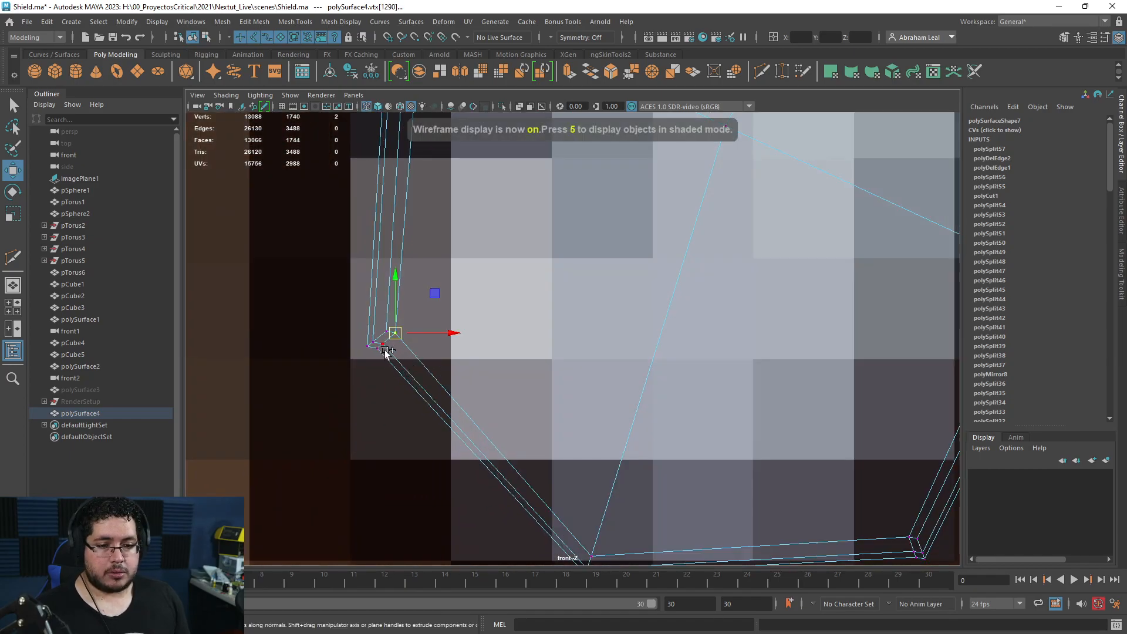
key("ctrl+z")
key("ctrl+z")
key("ctrl+z")
key("ctrl+z")
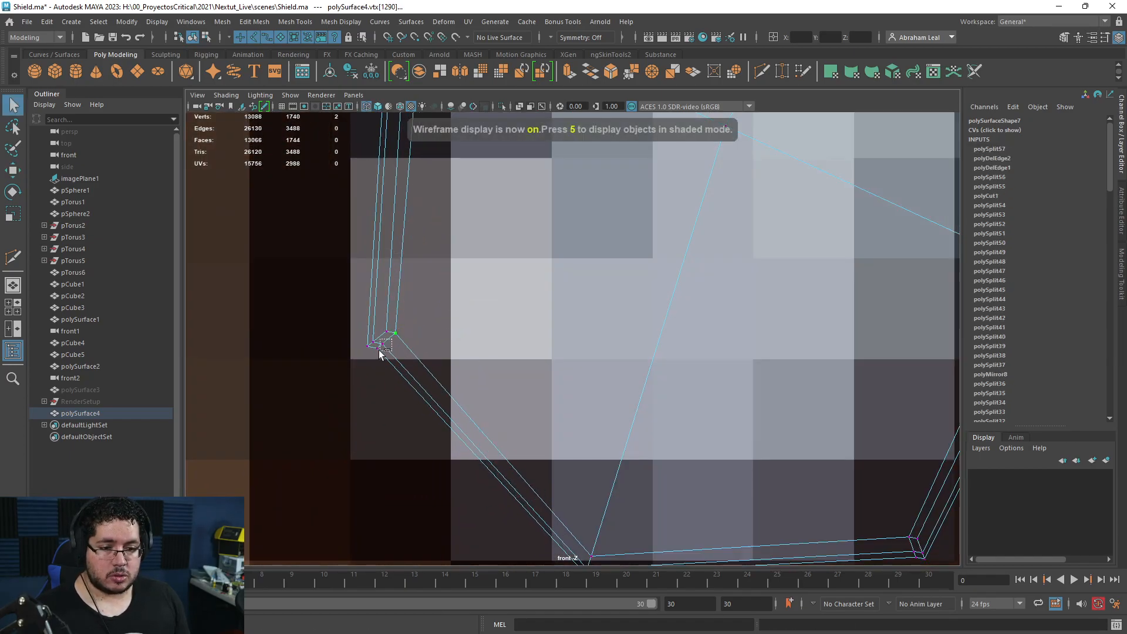
- Move a row of the tip's outer corner vertices up along the side of the spiral to round that corner
left_click(400, 336)
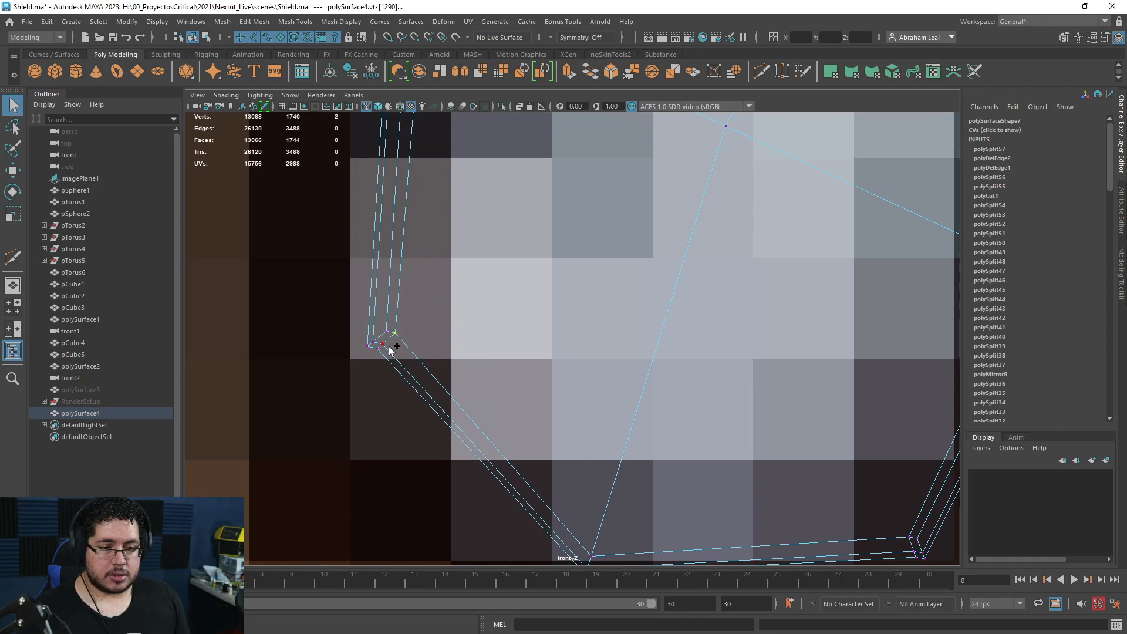
key("w")
left_click_drag(387, 352, 371, 296)
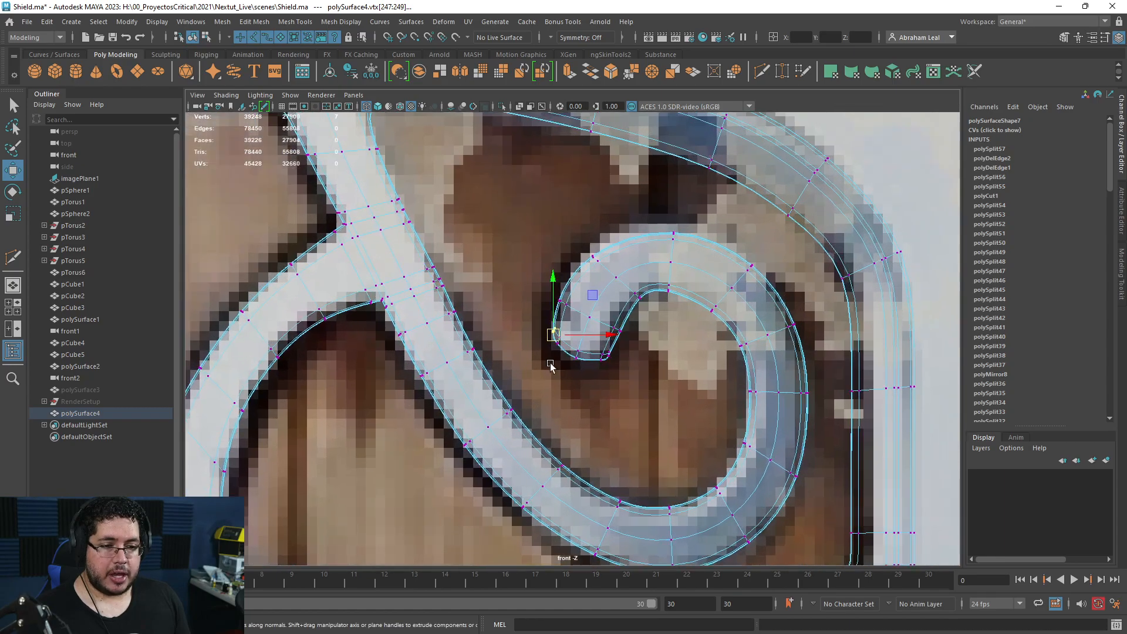
scroll(550, 364, "up", 10)
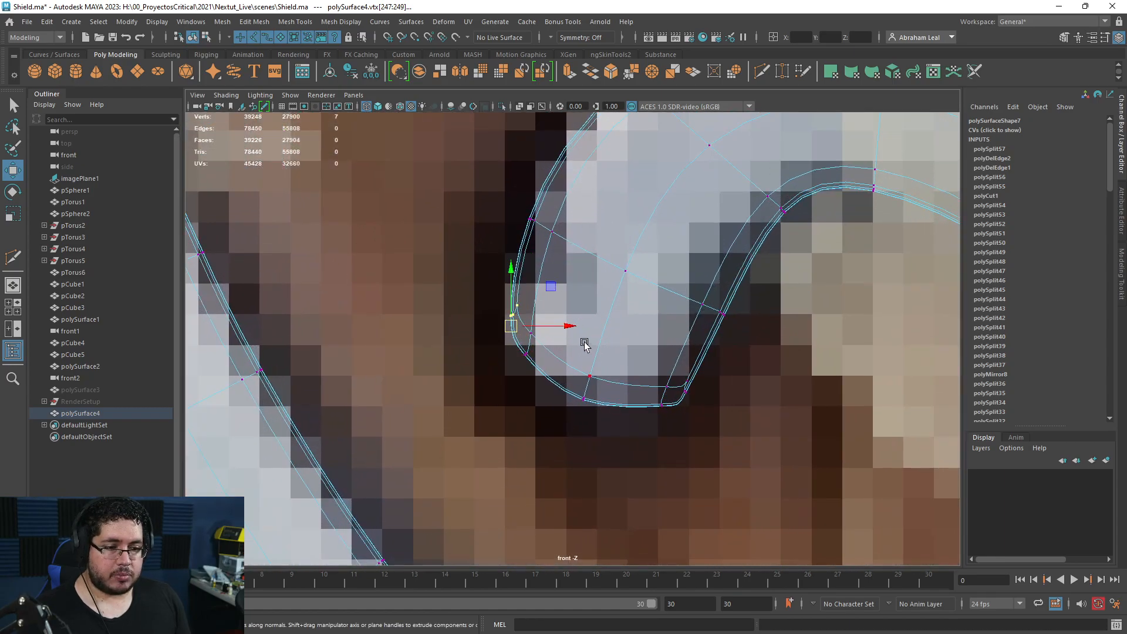
left_click_drag(454, 314, 445, 260)
key("3")
scroll(498, 313, "down", 10)
scroll(505, 316, "up", 10)
left_click_drag(517, 304, 517, 296)
- Move a row of the tip's inner corner vertices up along the side and adjust the remaining corner row
middle_click_drag(644, 357, 545, 333, "alt")
scroll(545, 334, "up", 8)
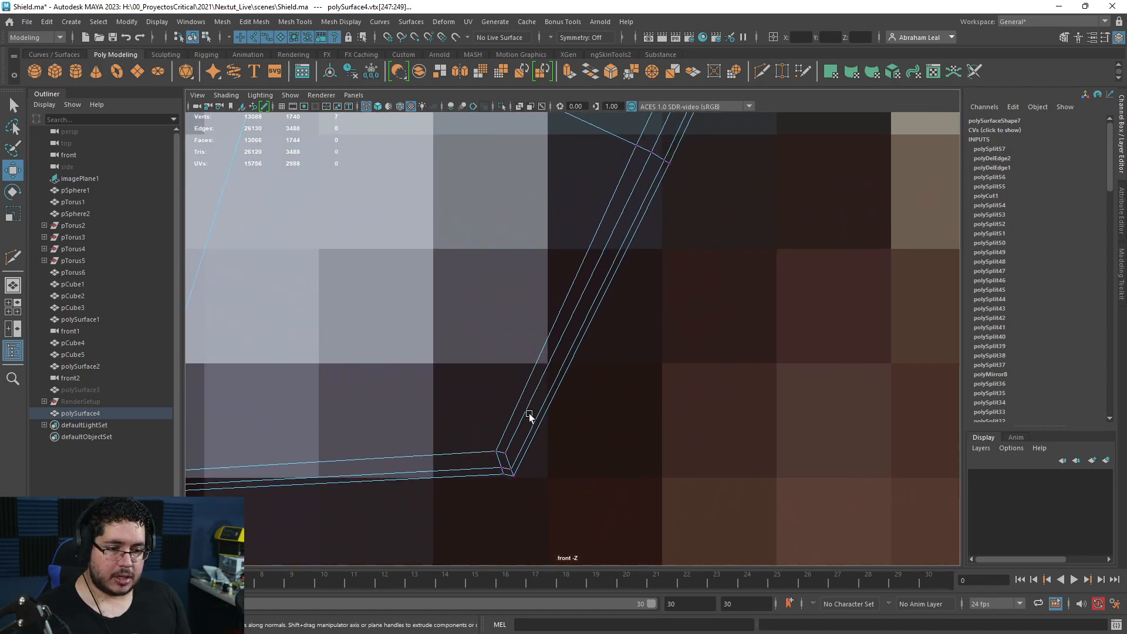
left_click_drag(508, 493, 606, 312)
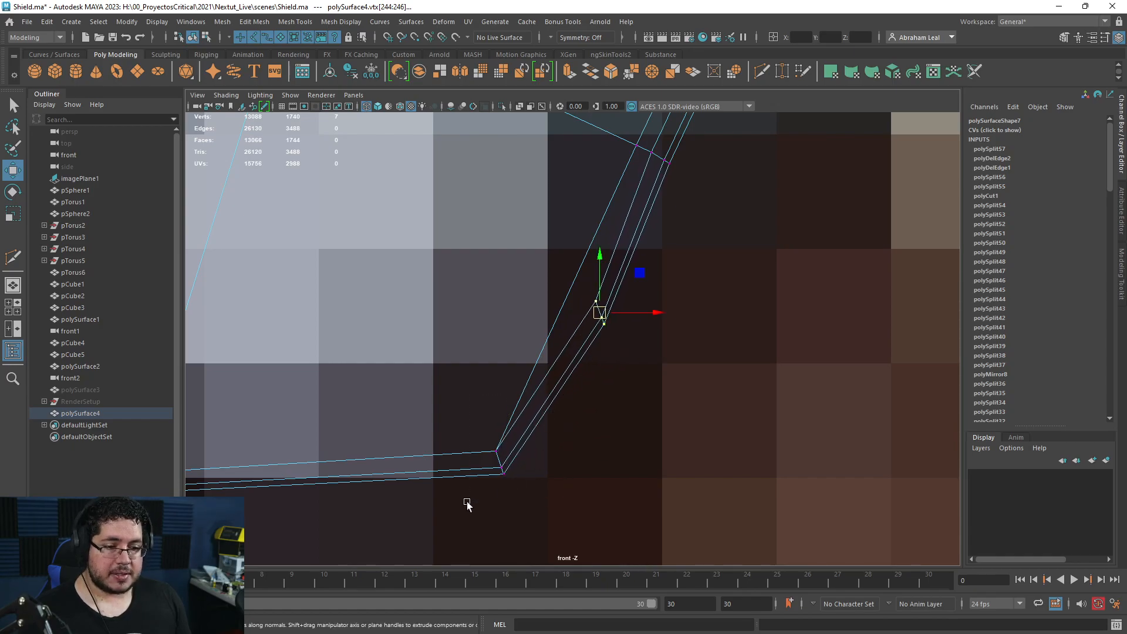
left_click_drag(467, 501, 469, 500)
scroll(492, 432, "down", 5)
scroll(528, 382, "up", 10)
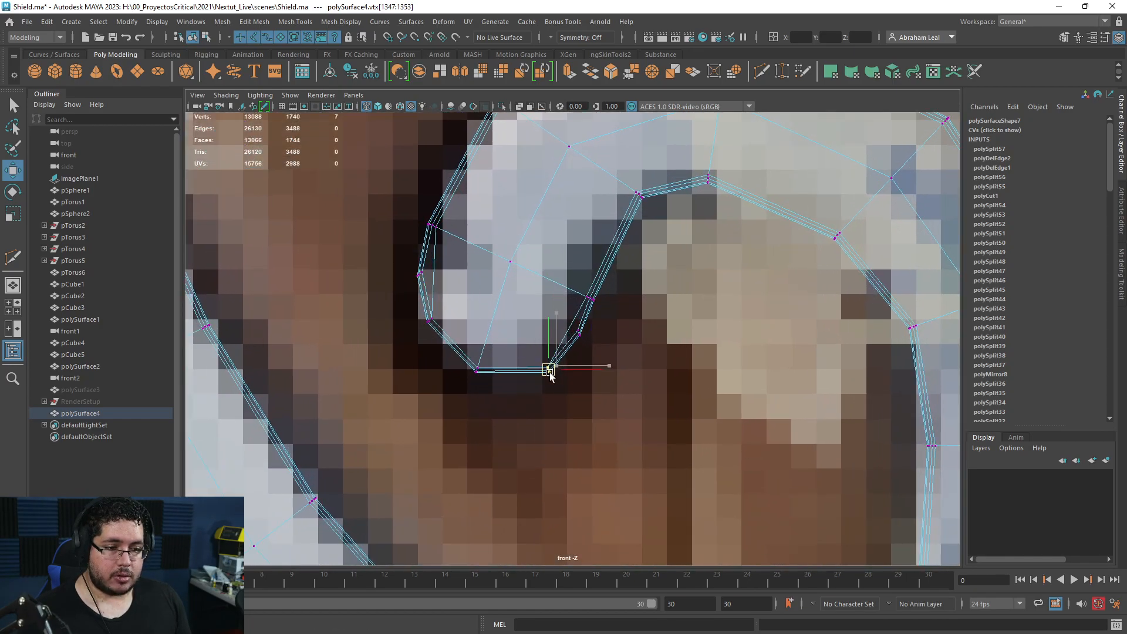
- Return the view to shaded display, leave vertex editing, and select the frame mesh polySurface4
key("3")
mouse_move(566, 353)
left_mouse_down()
mouse_move(654, 352)
mouse_move(666, 395)
left_mouse_up()
key("5")
left_click(673, 401)
scroll(641, 350, "down", 10)
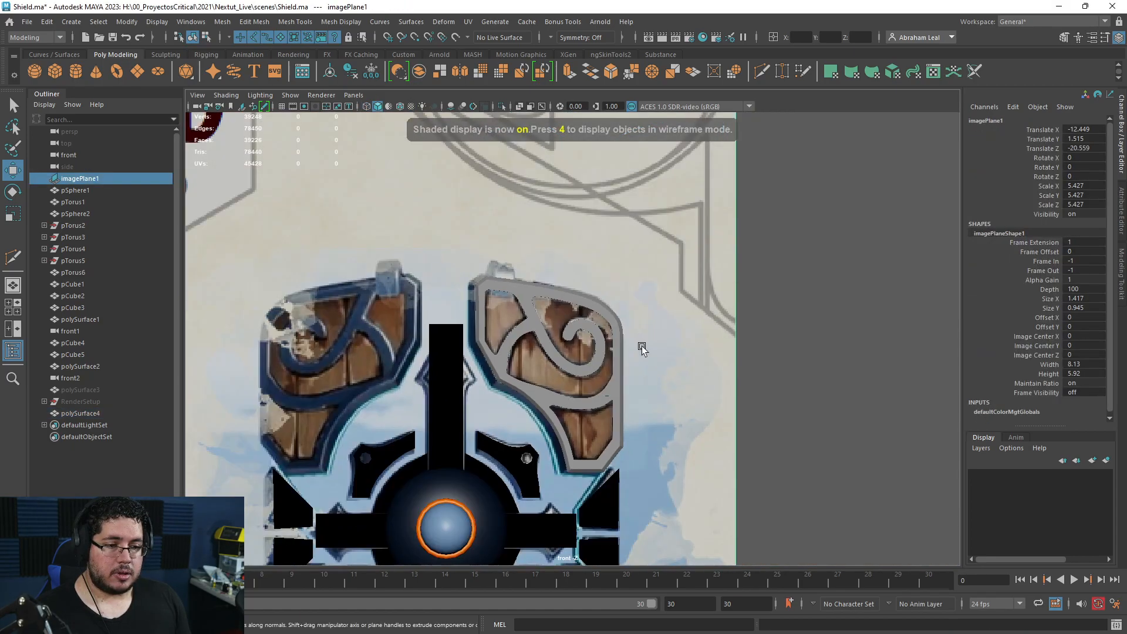
scroll(637, 367, "up", 7)
scroll(537, 274, "down", 2)
scroll(607, 285, "up", 2)
left_click(608, 286)
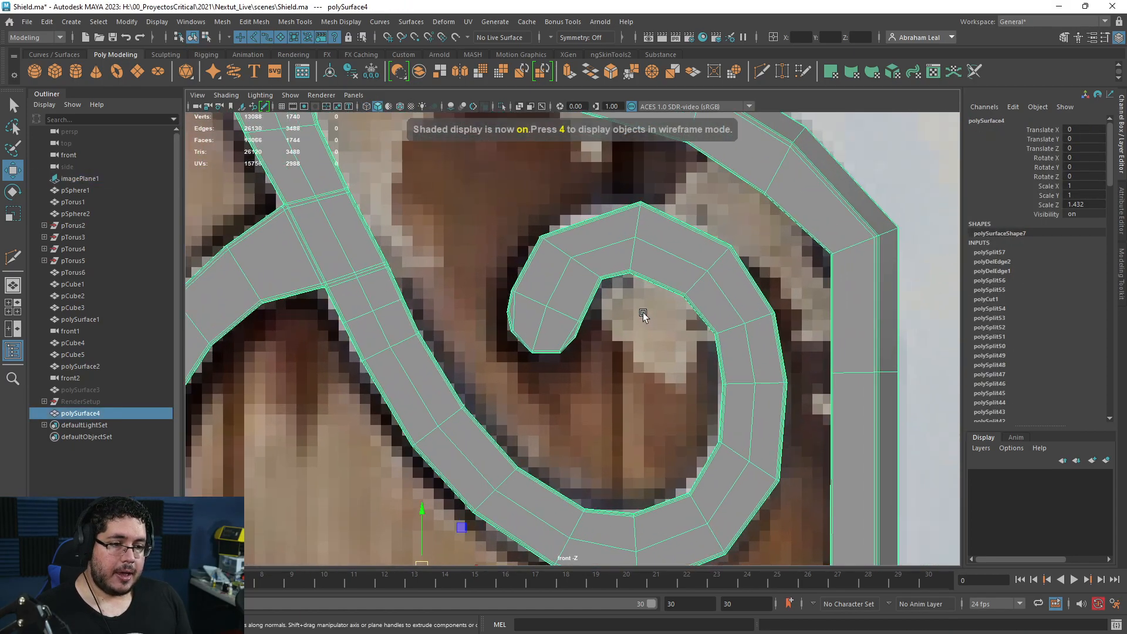
- Examine the spiral's smoothed curvature against the concept art in the front view
scroll(646, 329, "down", 4)
scroll(611, 340, "up", 8)
scroll(600, 356, "down", 4)
scroll(587, 352, "up", 4)
scroll(563, 353, "down", 4)
scroll(542, 351, "up", 1)
scroll(552, 343, "up", 4)
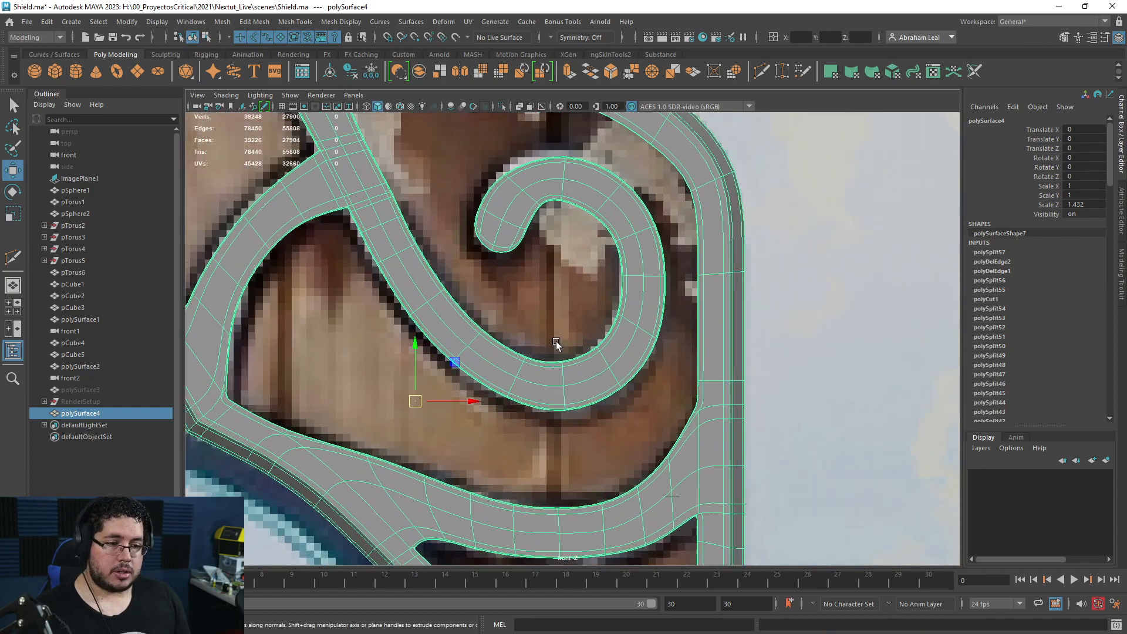
scroll(569, 369, "down", 1)
scroll(499, 271, "up", 2)
- Move the row of vertices across the top of the spiral sideways, away from the tip
key("1")
right_click_drag(574, 241, 553, 254)
left_click_drag(566, 233, 589, 251)
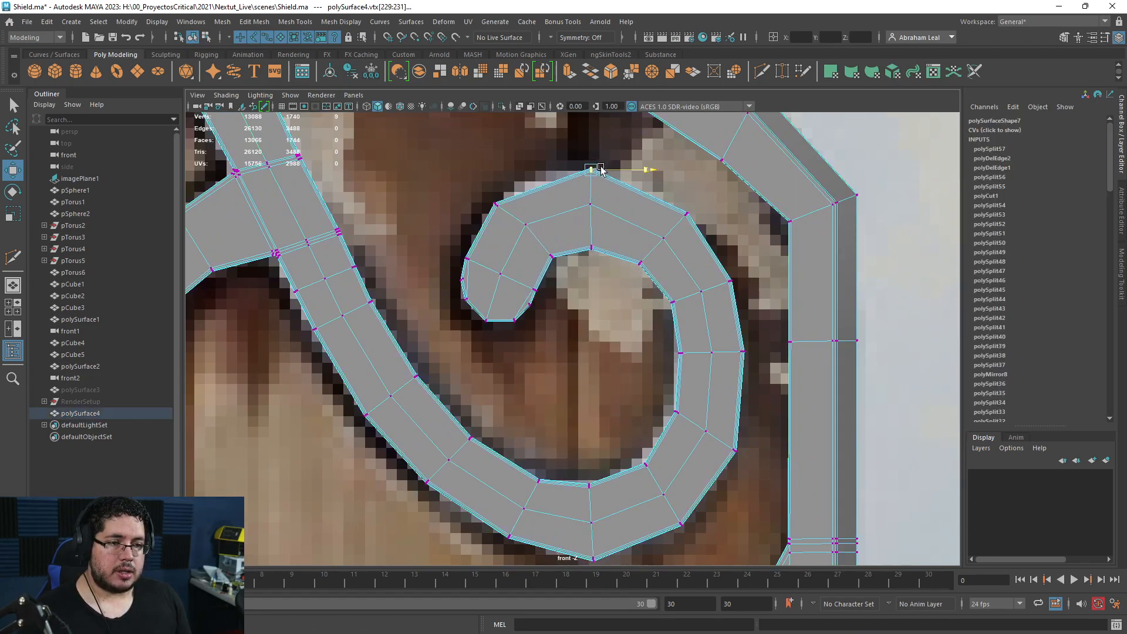
left_click_drag(590, 190, 614, 207)
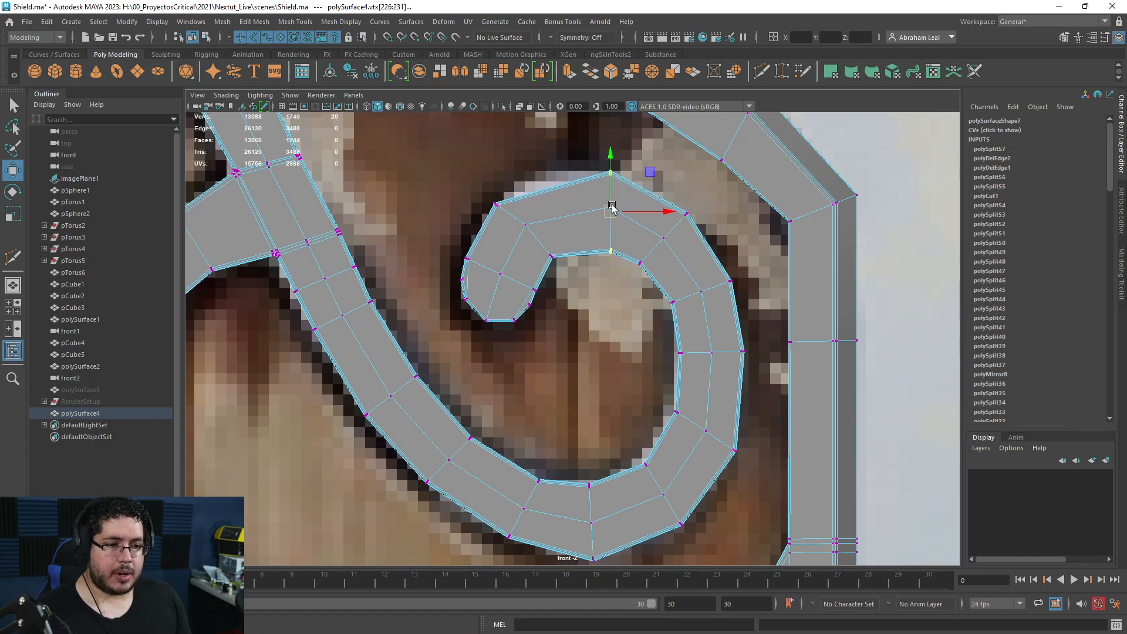
- Insert an edge loop across the top of the spiral and move its outer, middle and inner vertices to round the curve
key("y")
middle_click(567, 206, "ctrl")
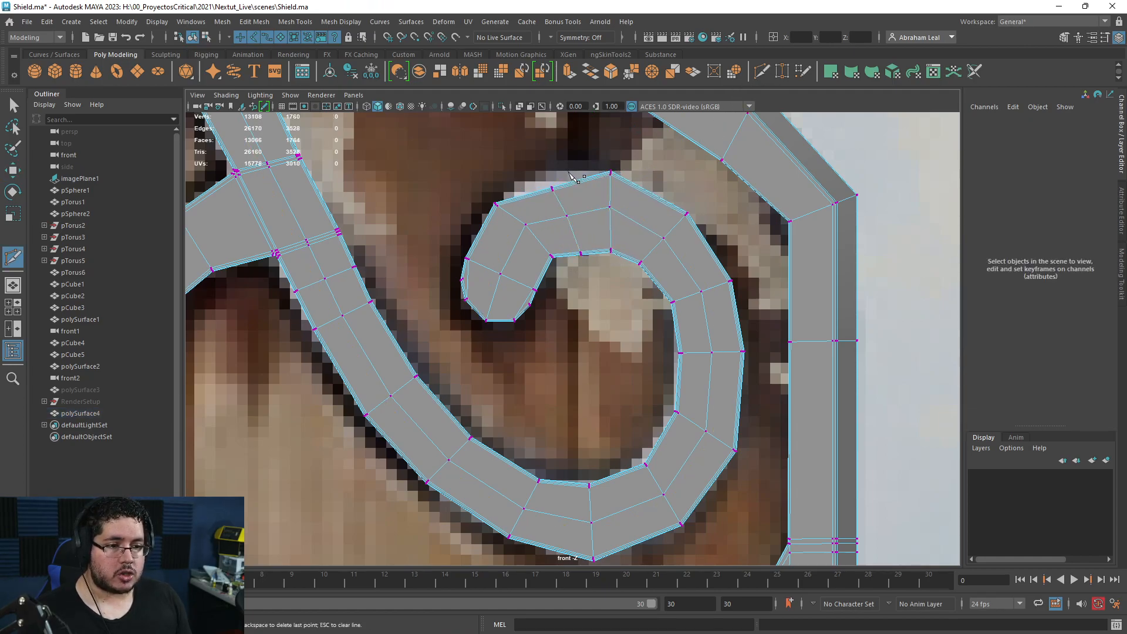
left_click(548, 176)
left_click(564, 205)
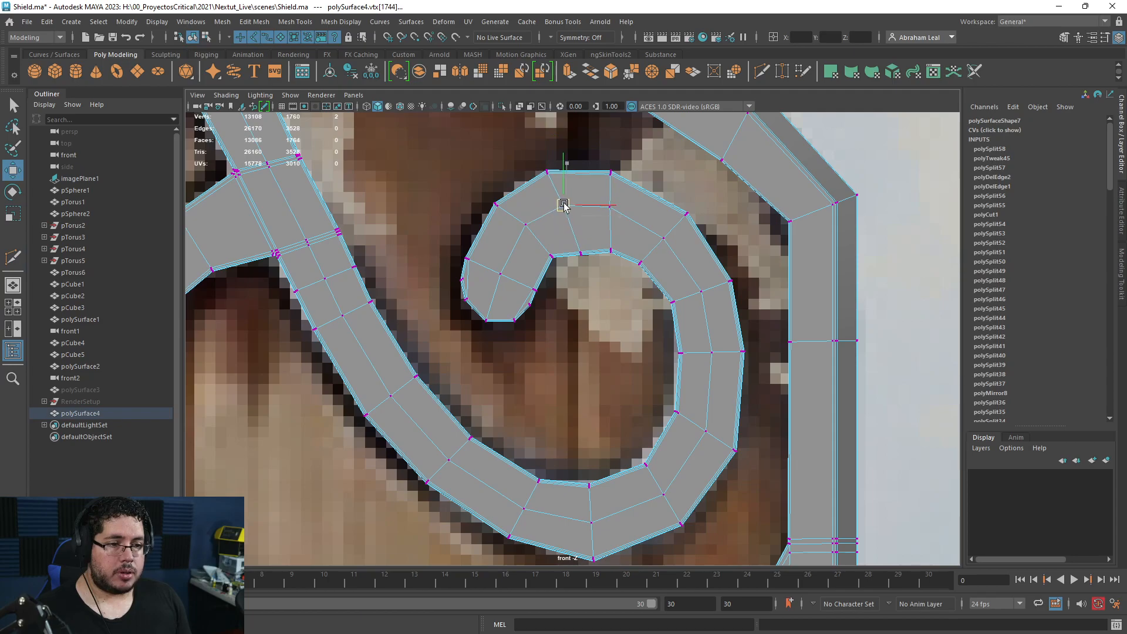
left_click_drag(573, 253, 579, 247)
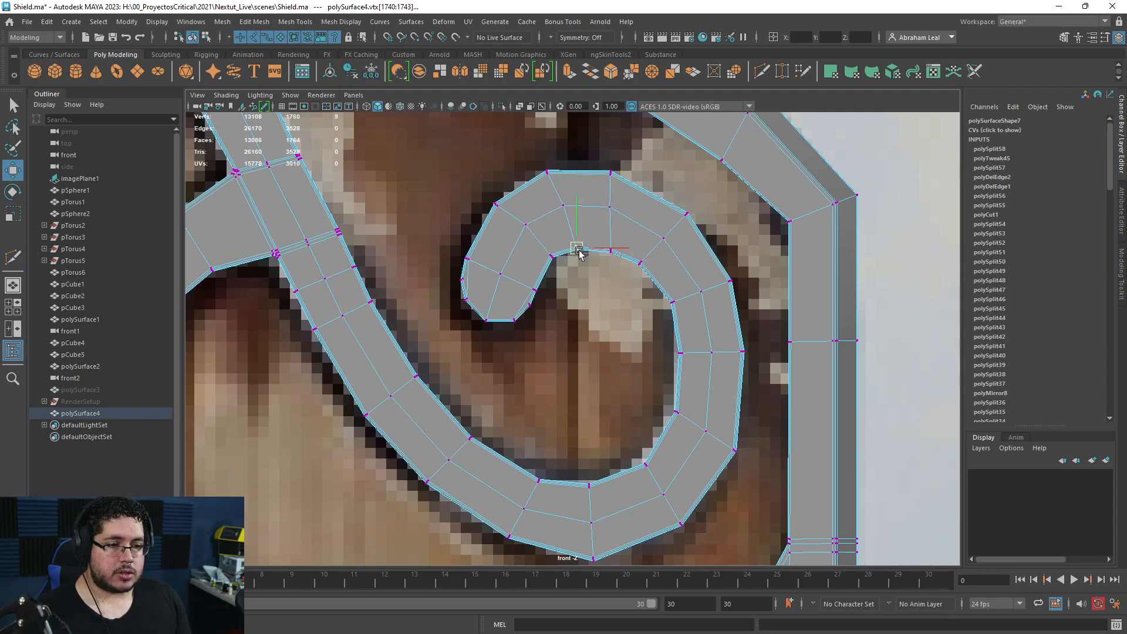
- Preview the frame smoothed and examine its overall shape against the concept art with nothing on it selected
key("3")
scroll(651, 341, "down", 8)
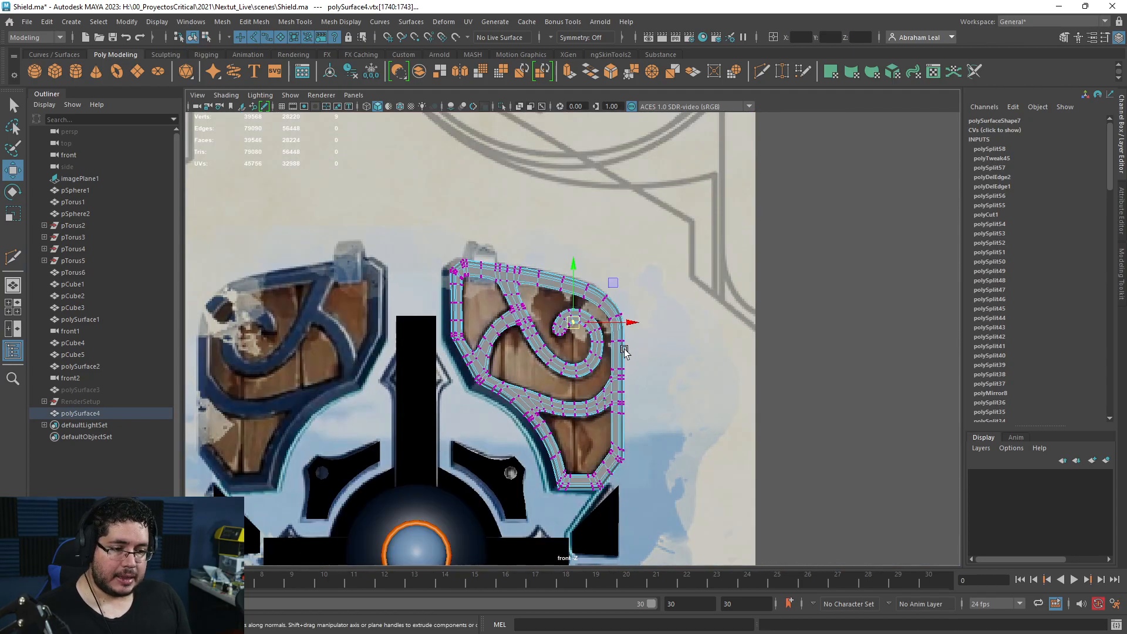
scroll(636, 347, "up", 3)
scroll(581, 329, "down", 3)
mouse_move(588, 428)
middle_mouse_down("alt")
mouse_move(594, 309)
mouse_move(587, 436)
middle_mouse_up("alt")
scroll(598, 335, "up", 3)
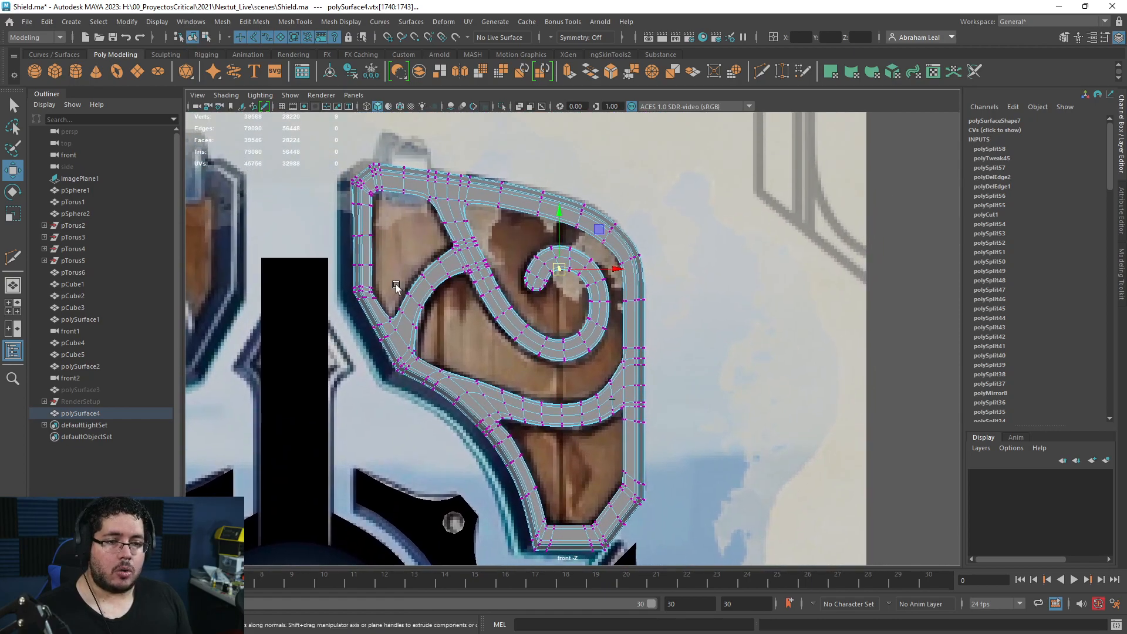
key("q")
left_click(574, 221)
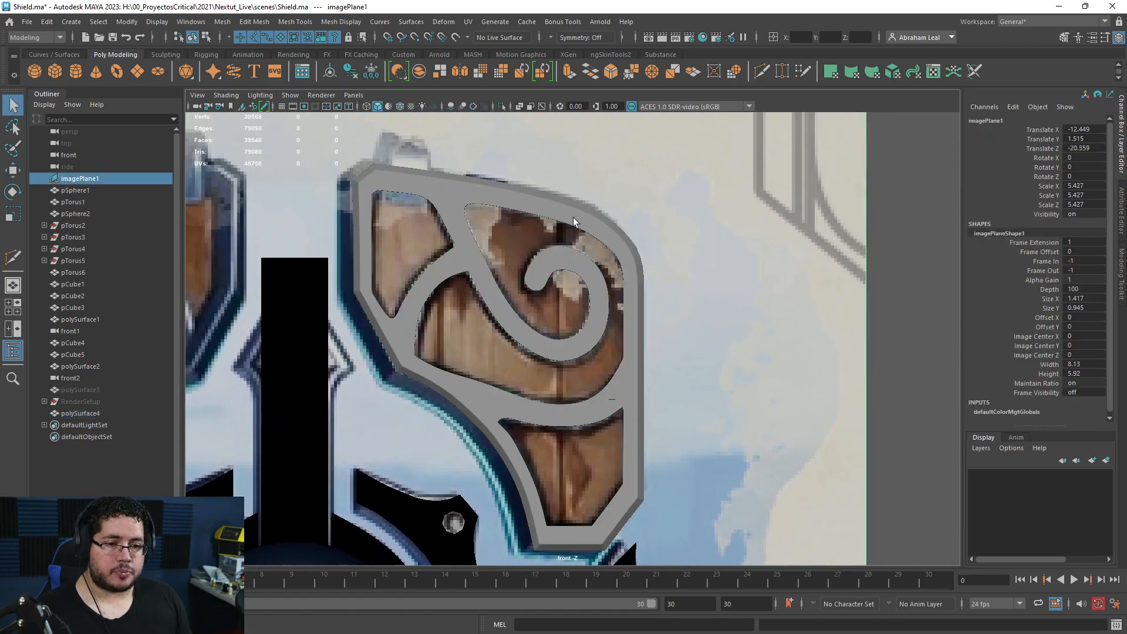
- Select the frame and insert supporting edge loops across the top rim beside its junction with the inner branch, with smoothed shaded display
left_click(463, 207)
scroll(499, 270, "up", 3)
key("4")
scroll(533, 337, "up", 4)
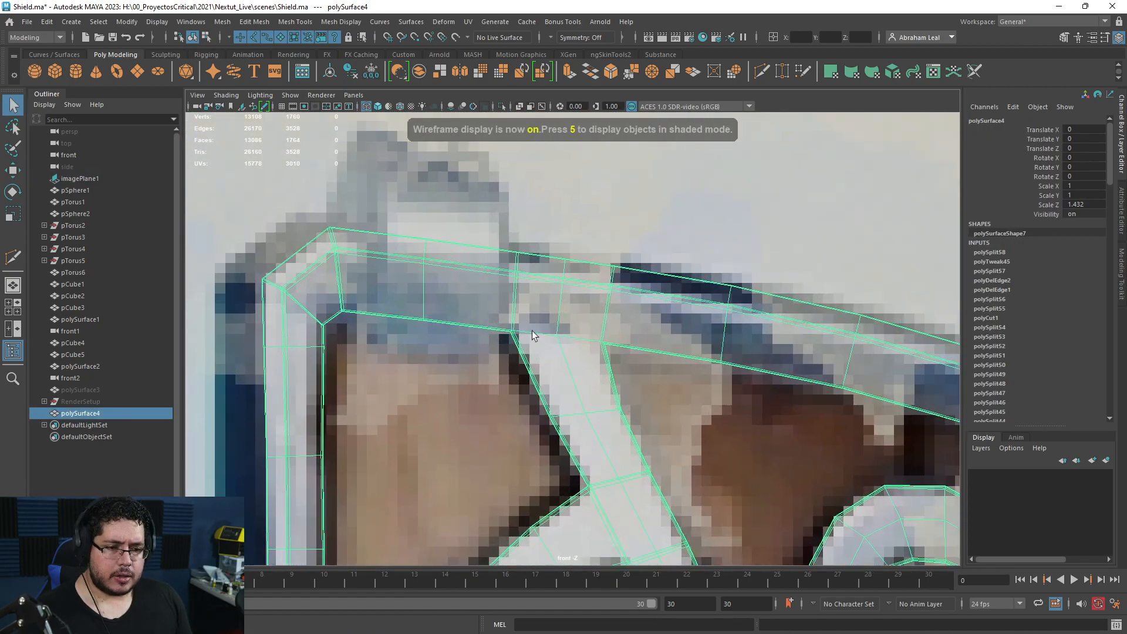
key("y")
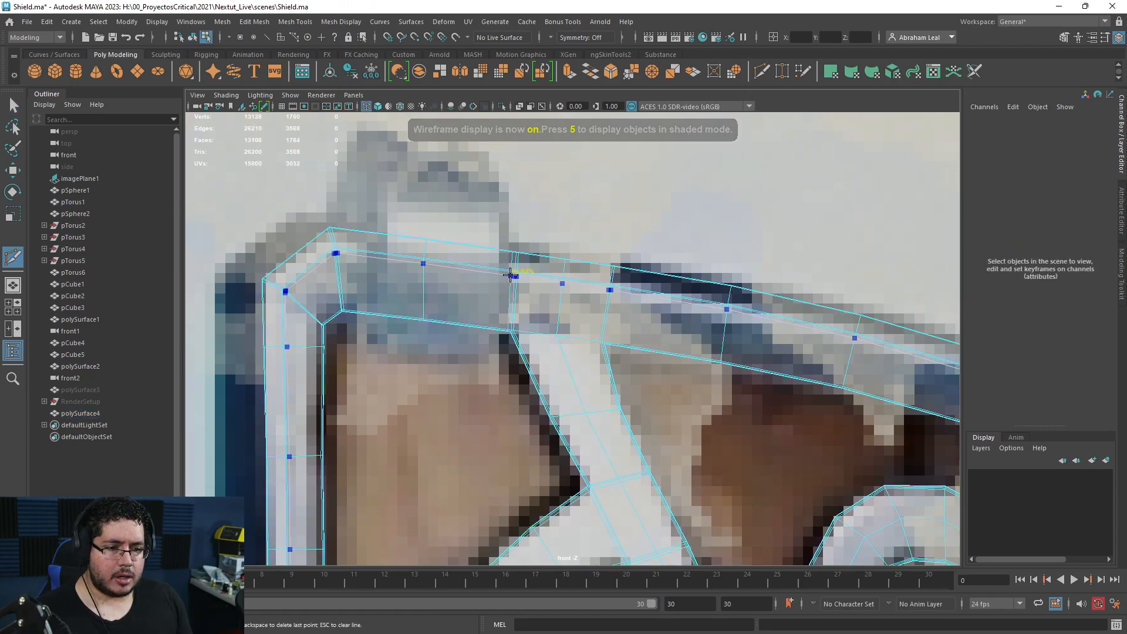
key("1")
key("Return")
key("3")
key("q")
key("5")
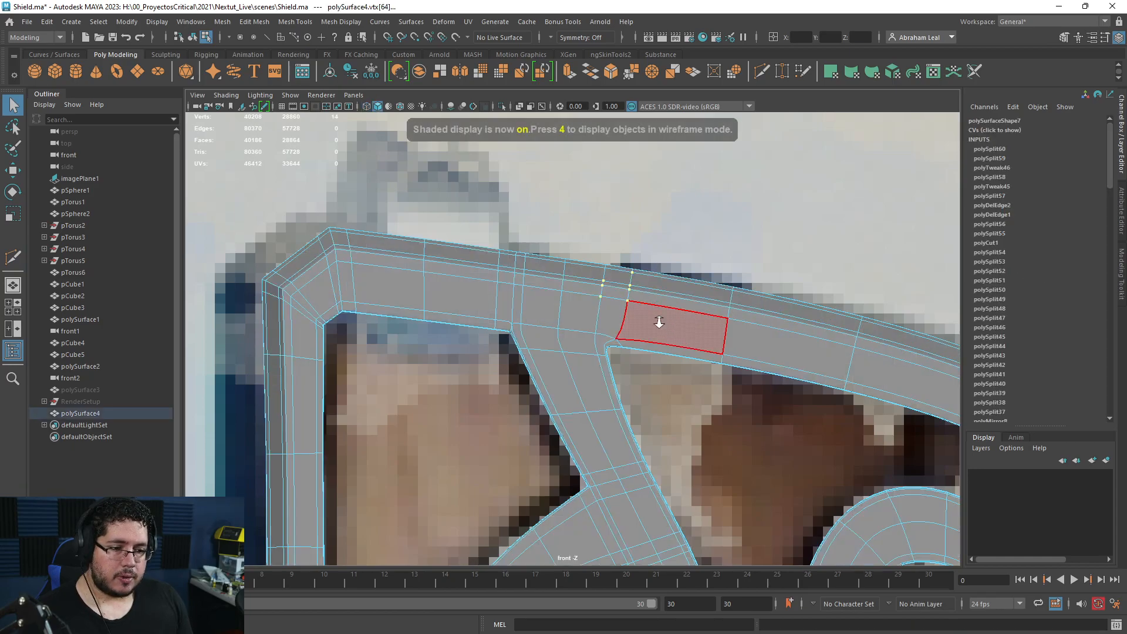
- Insert another supporting edge loop at the top rim's branch junction, preview it smoothed, and leave component editing
scroll(659, 322, "down", 5)
key("F8")
left_click(651, 319)
scroll(652, 338, "up", 2)
left_click(653, 348)
key("1")
scroll(641, 339, "up", 4)
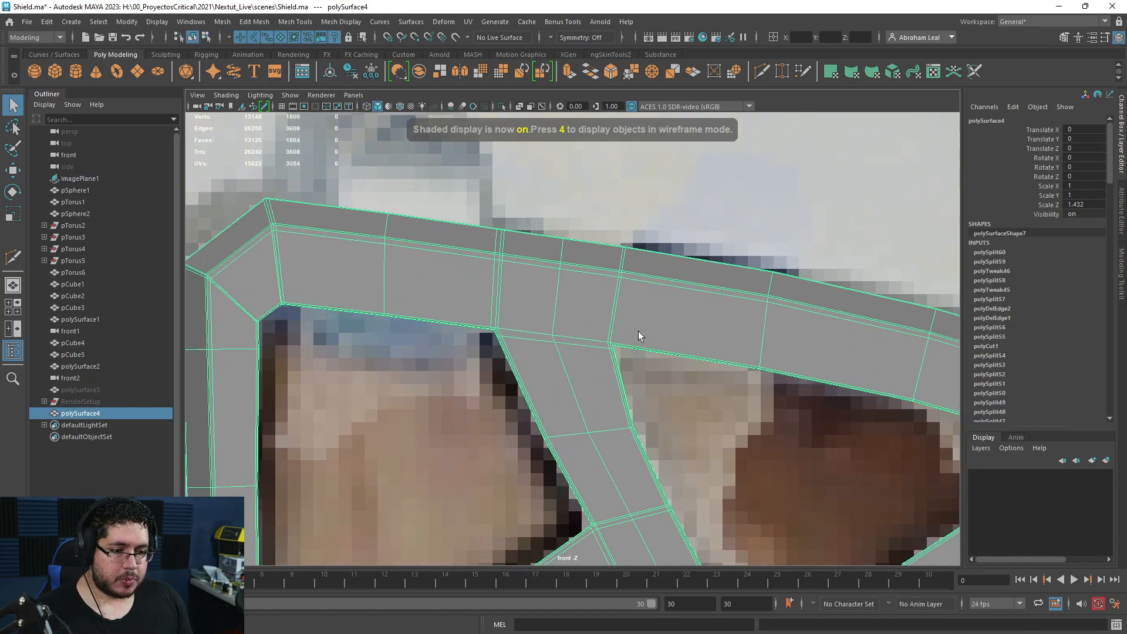
scroll(640, 339, "up", 1)
key("y")
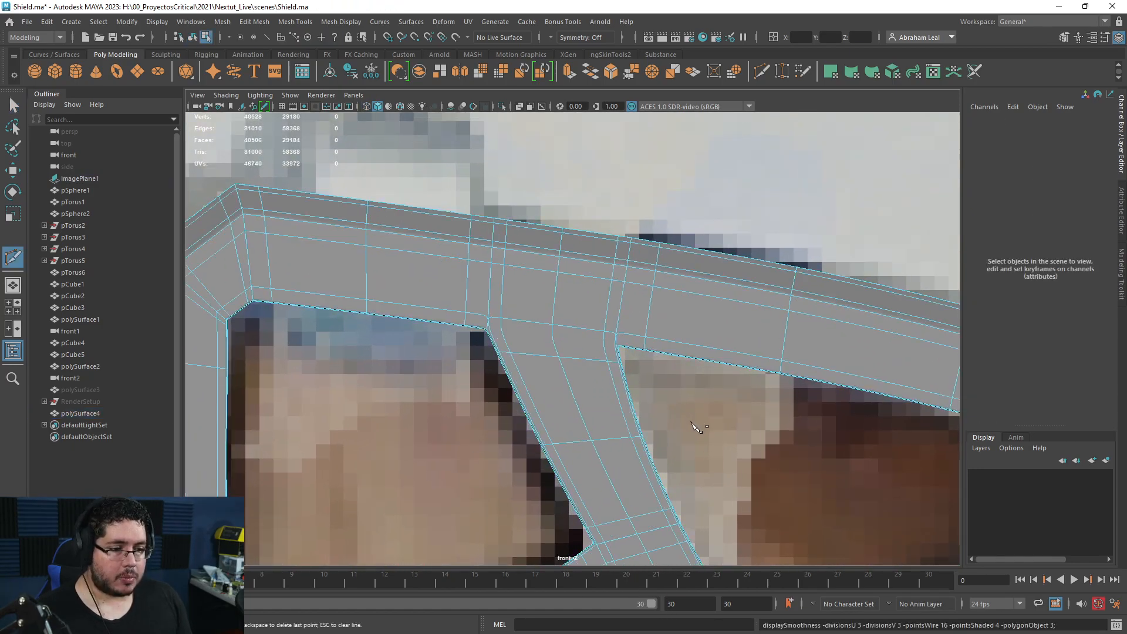
key("3")
key("q")
key("F8")
left_click(705, 360)
scroll(704, 358, "down", 9)
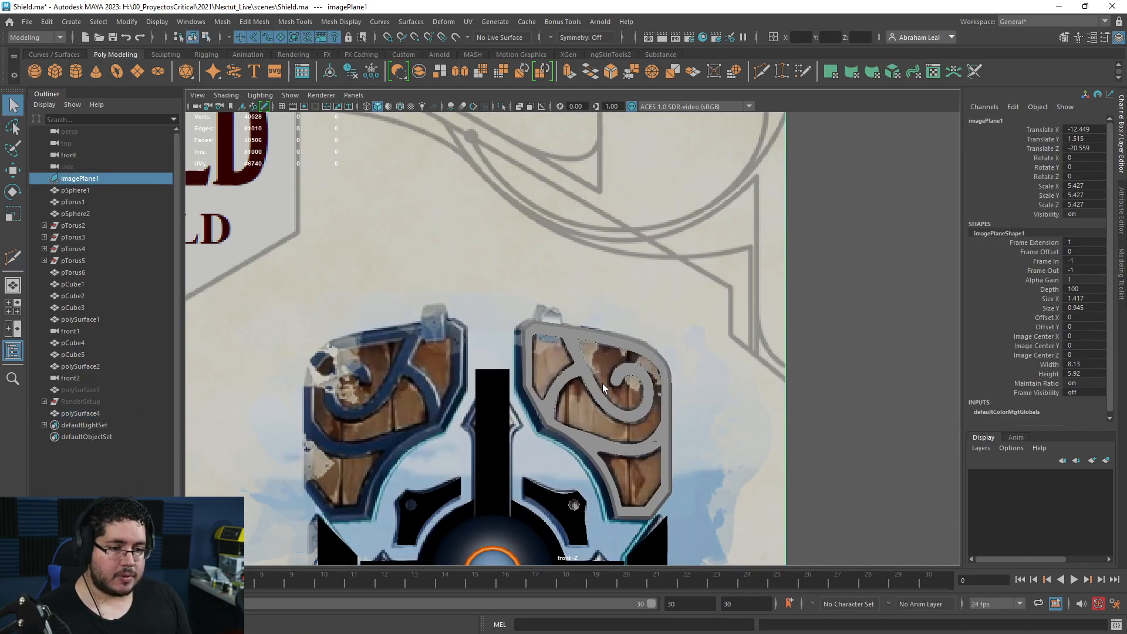
- Assign a new Arnold aiStandardSurface material to the frame mesh
scroll(603, 381, "up", 3)
left_click(550, 269)
right_click(549, 268)
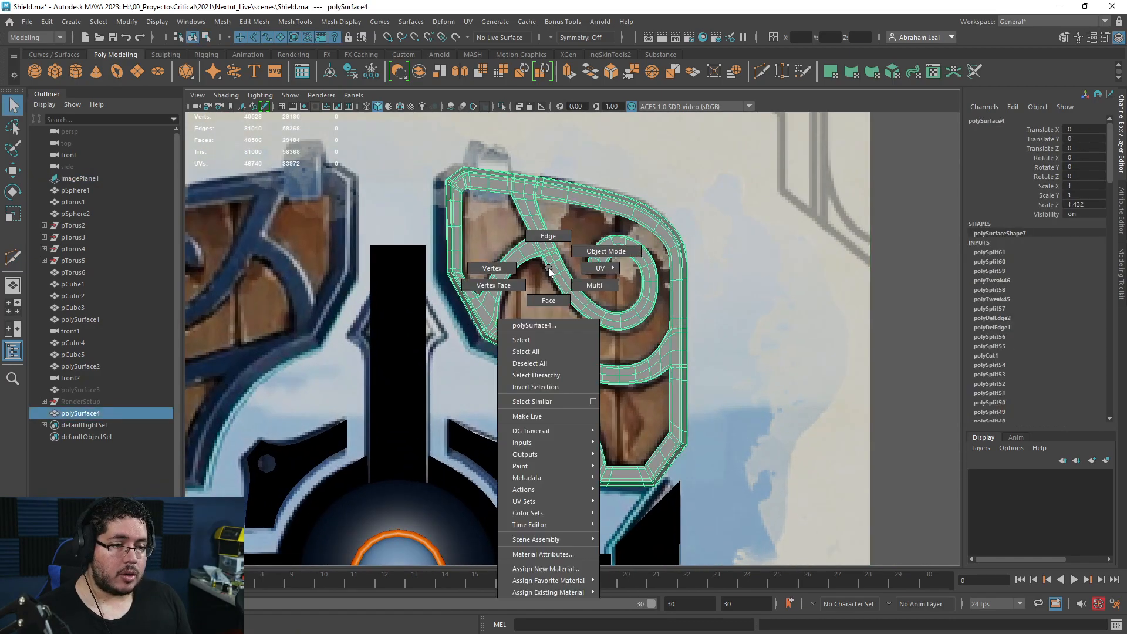
left_click(554, 569)
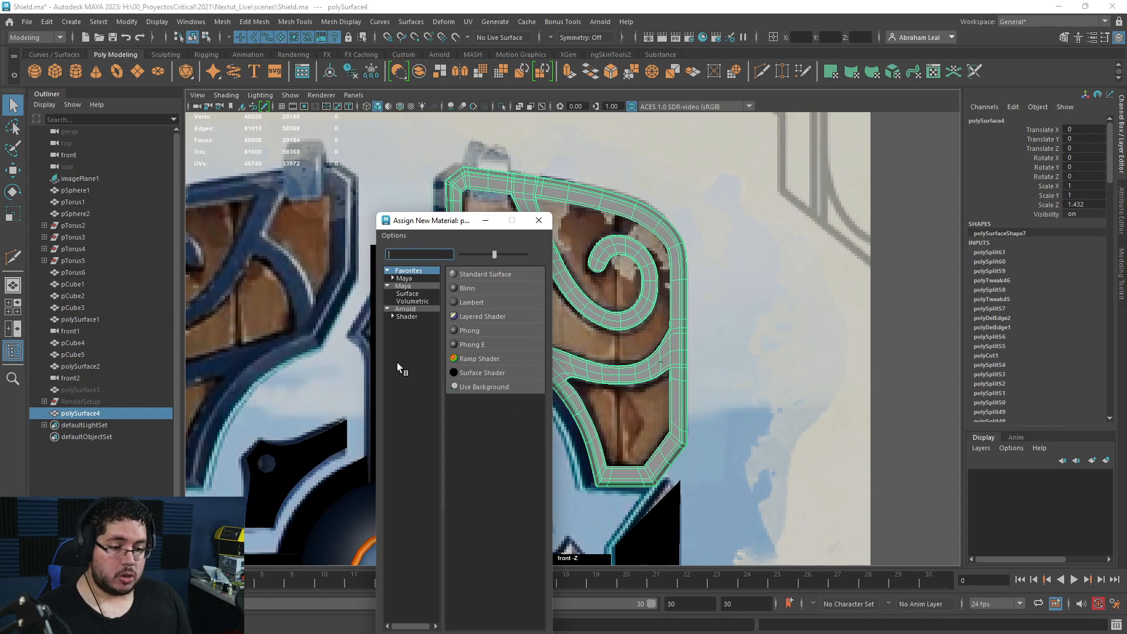
left_click(410, 309)
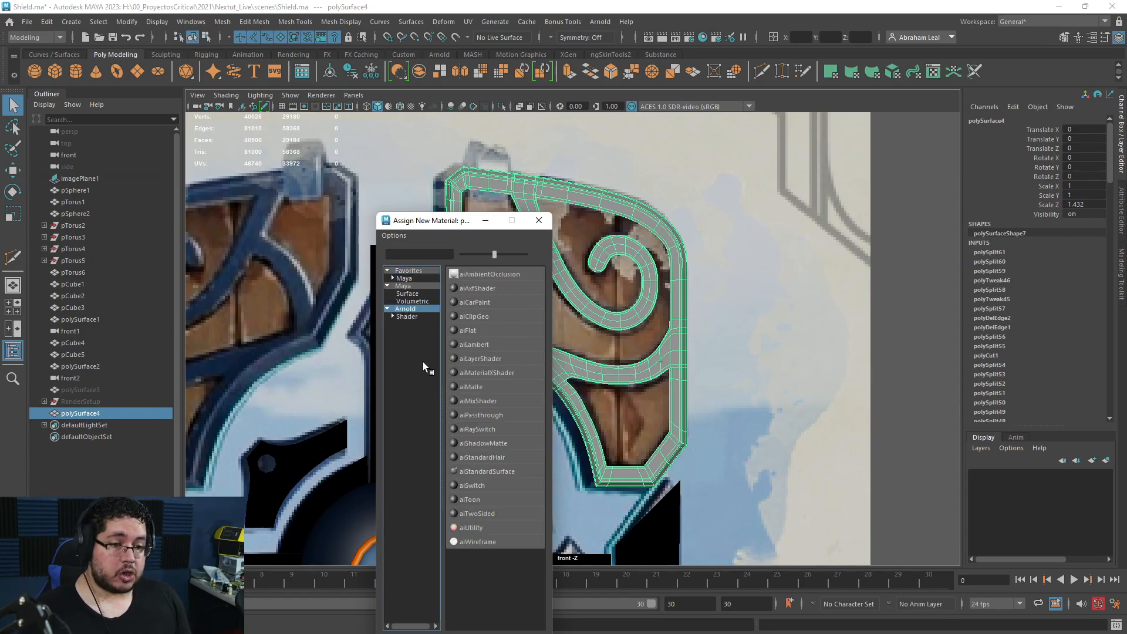
left_click(485, 471)
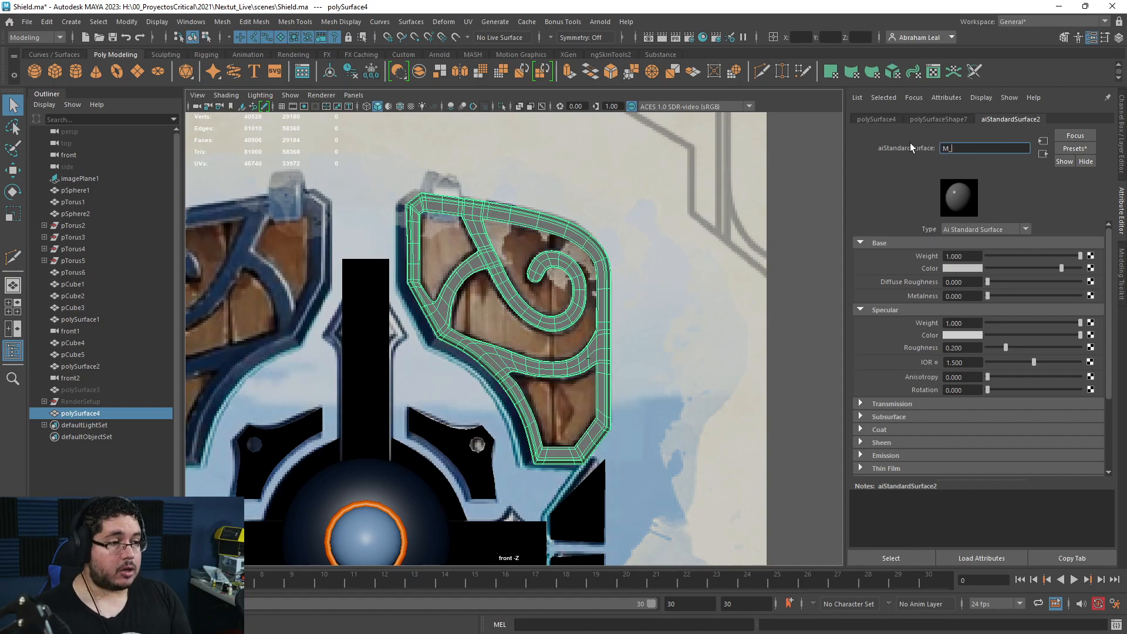
- Name the new material M_Metal and raise its metalness
type("M_Metak")
key("BackSpace")
type("L")
key("Return")
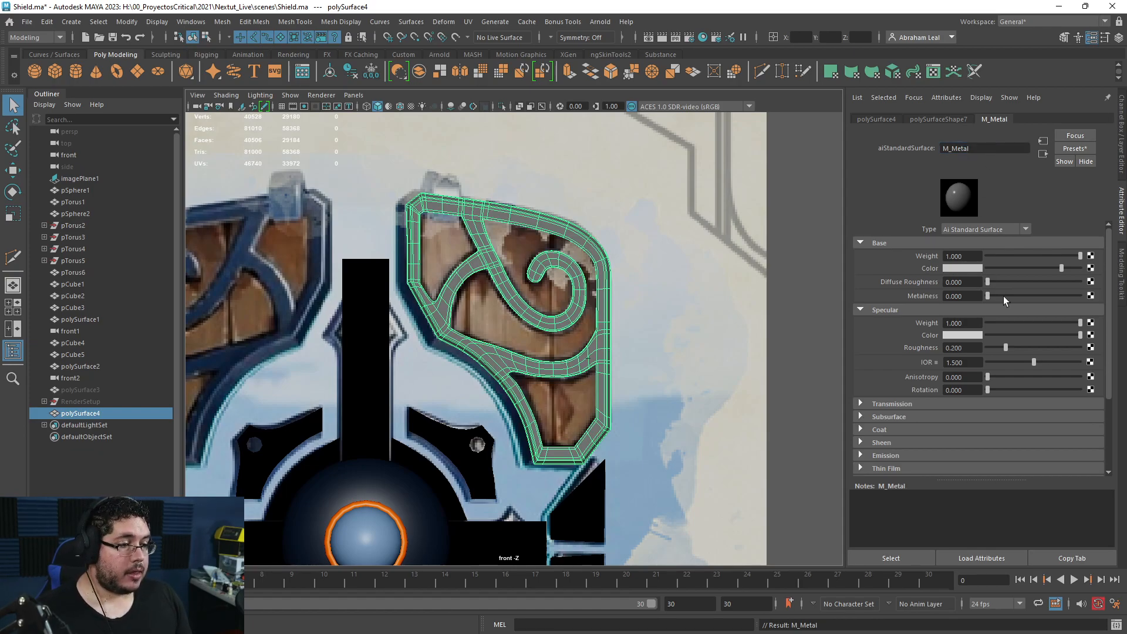
left_click_drag(1005, 296, 1080, 296)
- Show the shield in the perspective view with the default material displayed on all objects
left_click(666, 329)
key("space")
left_click_drag(664, 327, 471, 273)
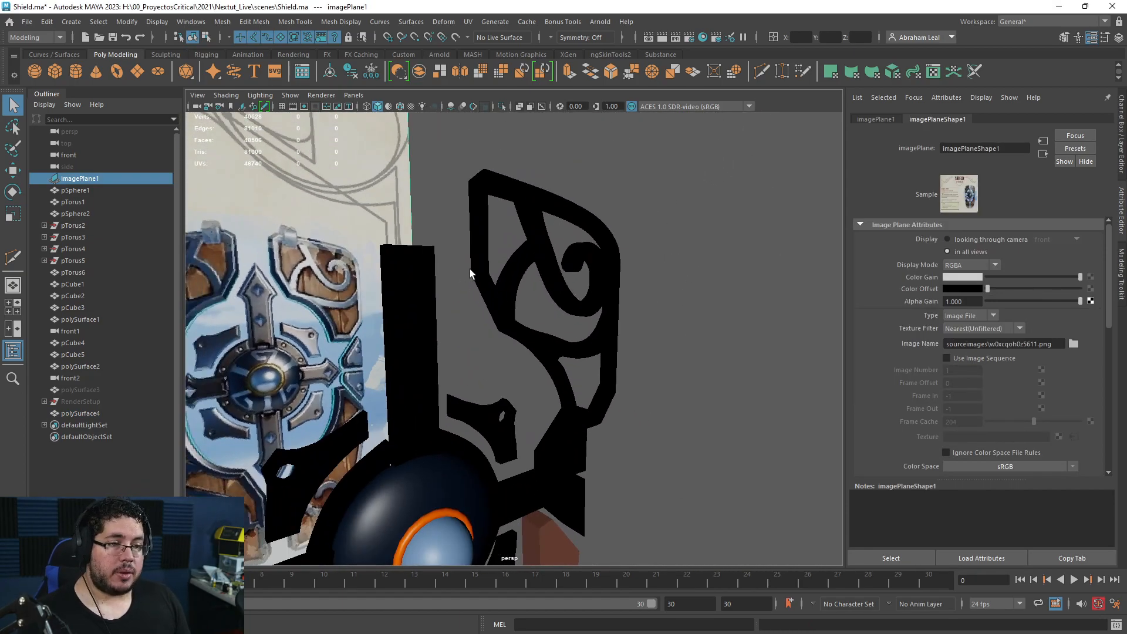
left_click(390, 107)
left_click_drag(613, 343, 520, 340, "alt")
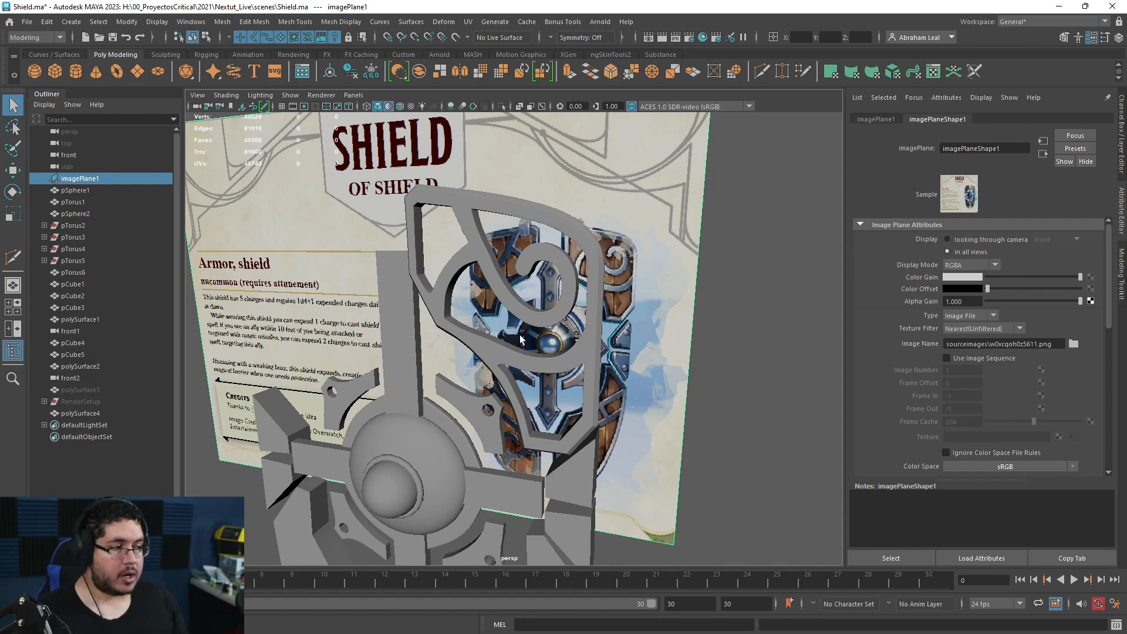
- In the front view, select the vertex cluster on the stem's outer edge at the branch crossing for moving, and preview the frame smoothed
key("space")
left_click_drag(520, 341, 529, 368)
scroll(529, 368, "down", 2)
scroll(530, 368, "up", 5)
left_click(308, 178)
scroll(403, 163, "down", 4)
scroll(468, 215, "up", 4)
scroll(468, 214, "up", 8)
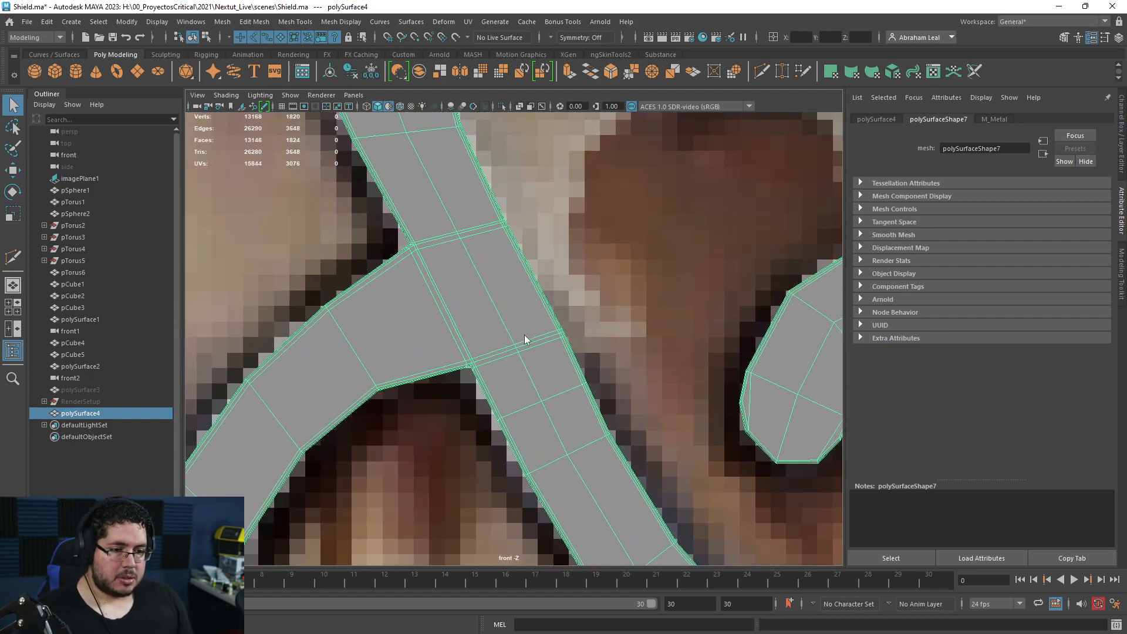
left_click(585, 289)
left_click_drag(586, 289, 546, 342)
right_click_drag(551, 308, 506, 306)
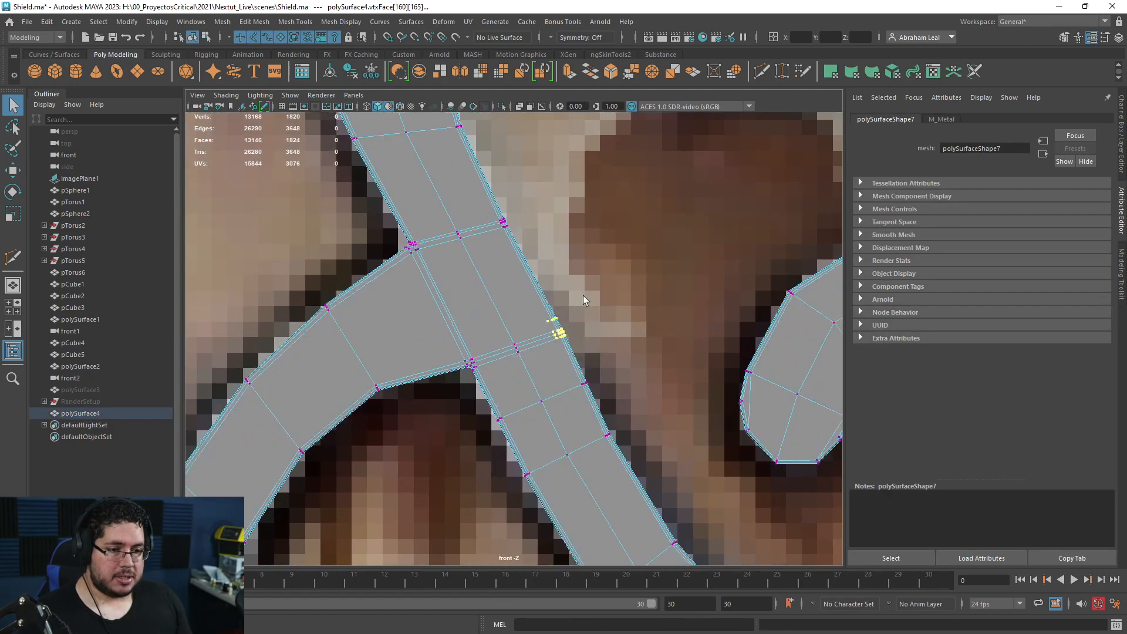
key("w")
key("3")
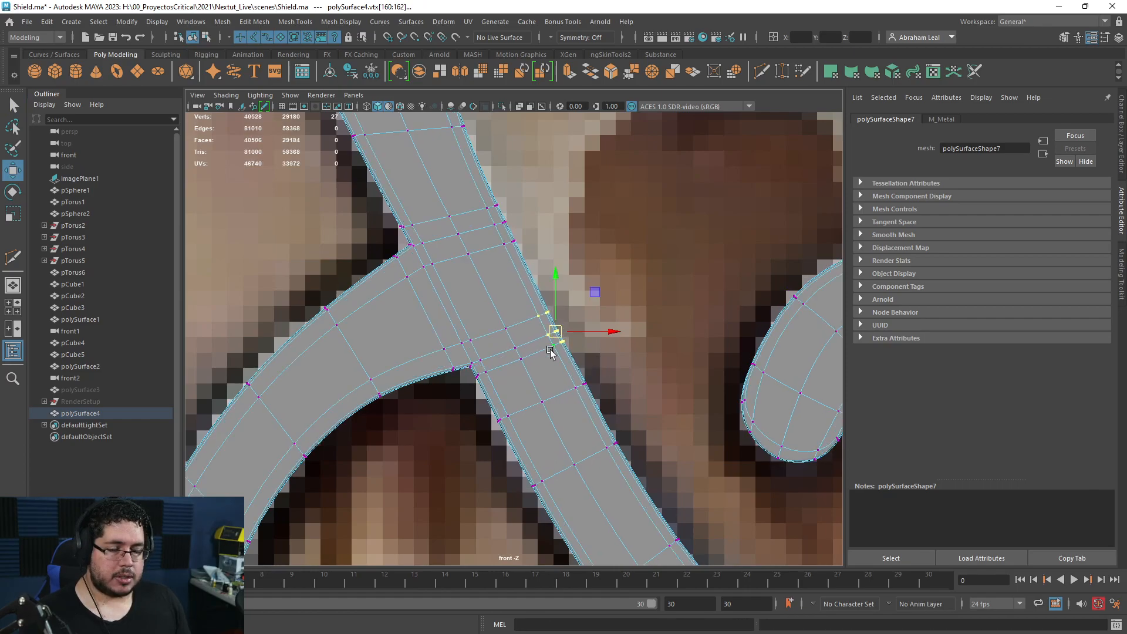
key("5")
- Return to object mode in the perspective view and select the frame mesh near its lower junction
scroll(564, 305, "down", 10)
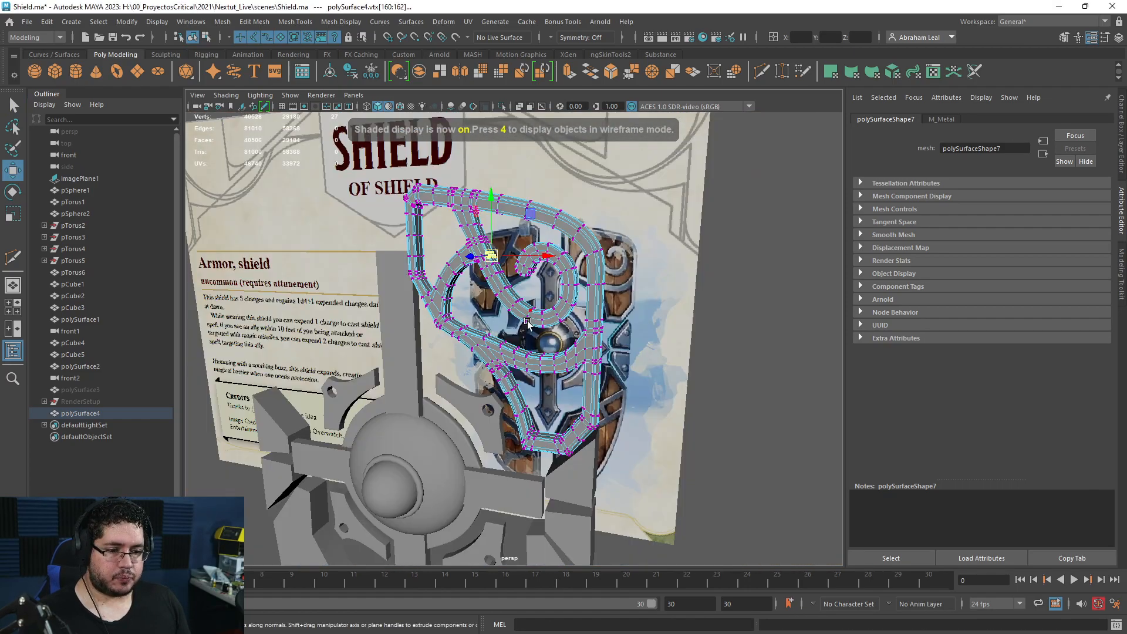
right_click(550, 279)
right_click_drag(574, 265, 607, 261)
left_click(651, 267)
left_click_drag(652, 267, 528, 293, "alt")
left_click(449, 255)
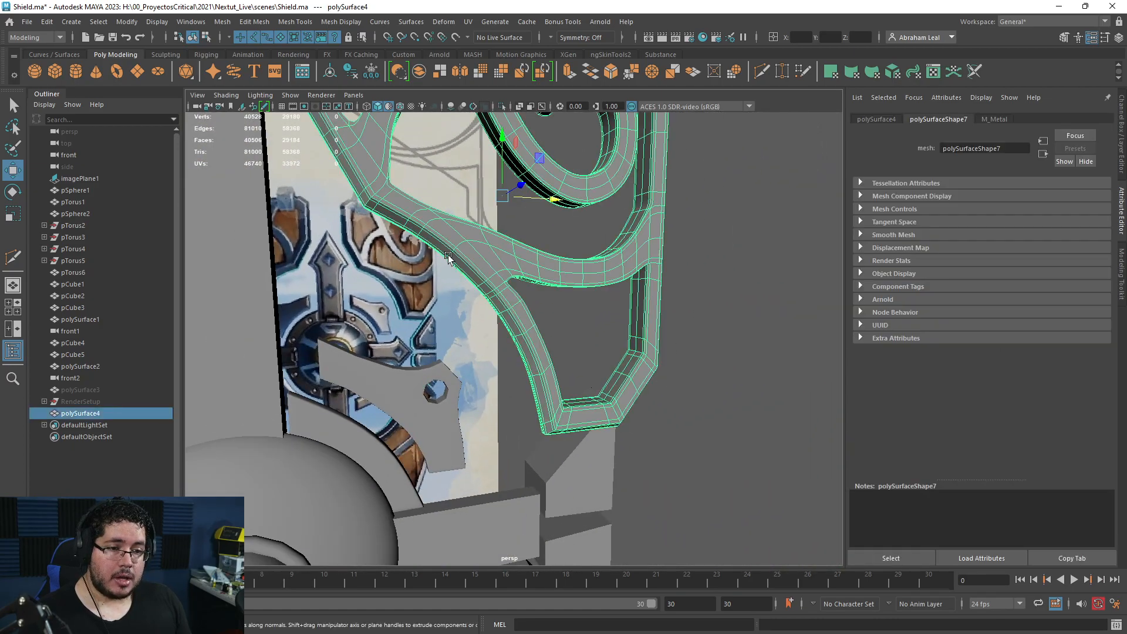
right_click_drag(448, 255, 452, 278)
right_click_drag(528, 487, 739, 270)
left_click(739, 270)
key("ctrl+z")
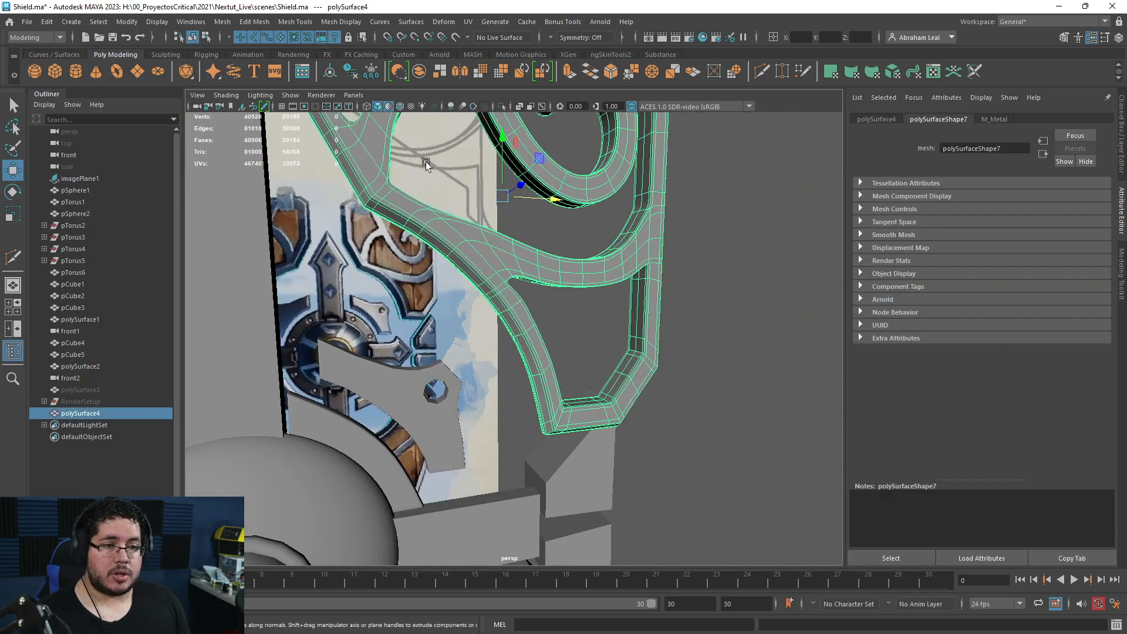
- Turn off the default material display and assign the existing blinn1 material to the frame mesh
left_click(380, 107)
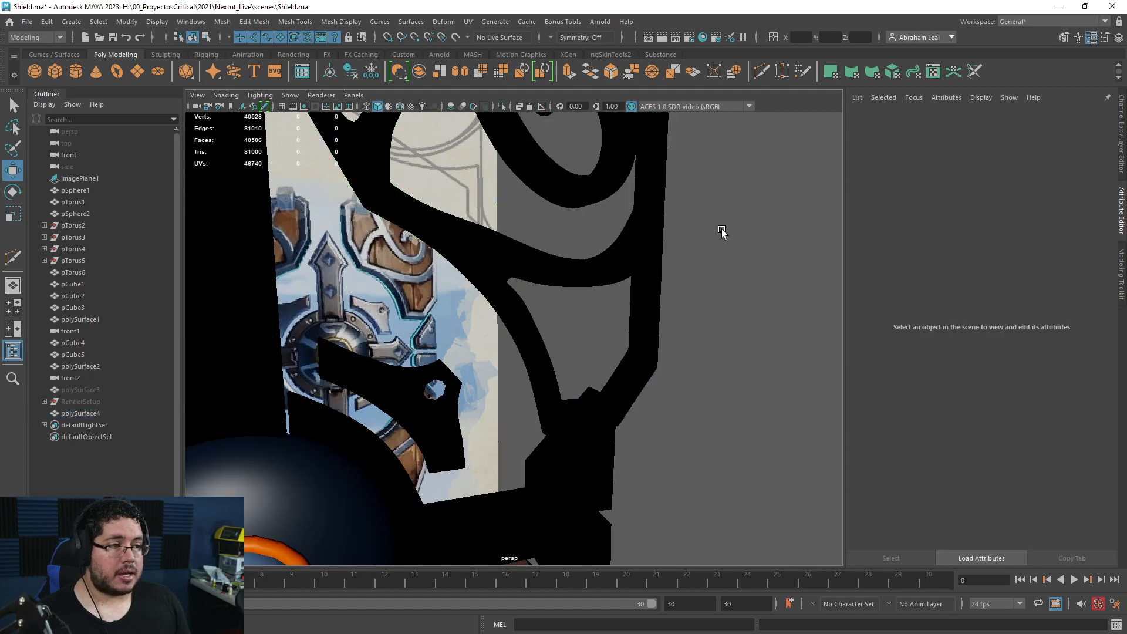
left_click(992, 119)
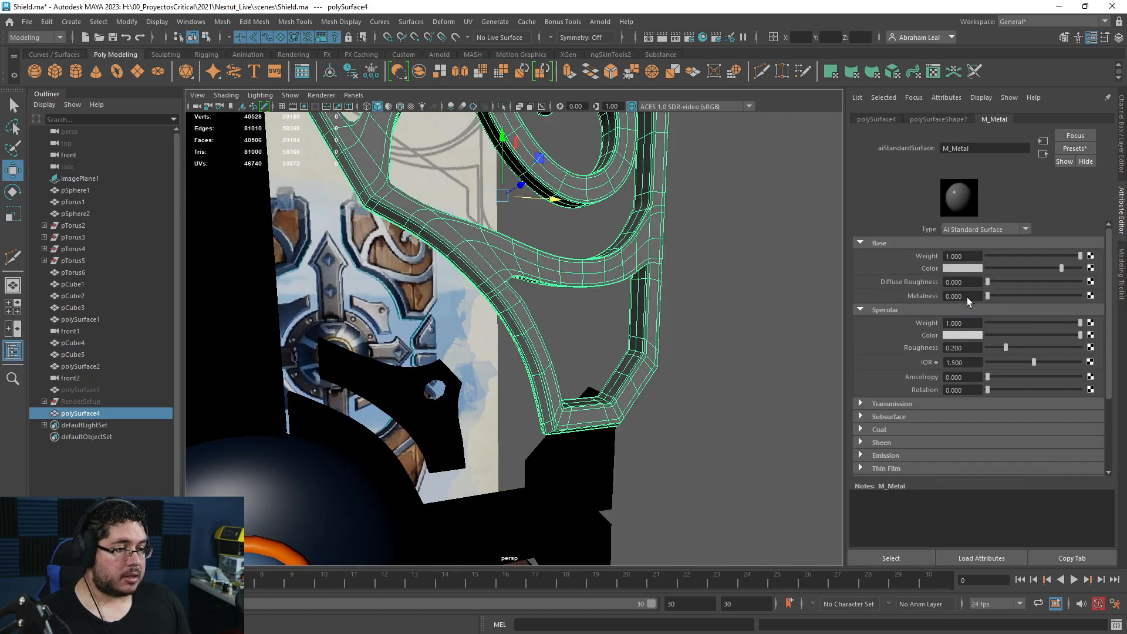
left_click_drag(783, 305, 865, 361, "alt")
left_click_drag(755, 352, 863, 357, "alt")
left_click(755, 352)
left_click(530, 203)
right_click_drag(508, 191, 597, 544)
left_click(725, 411)
- Examine the frame's smoothed shading and the bevel around its lower junction from several angles in perspective
left_click_drag(734, 405, 641, 372, "alt")
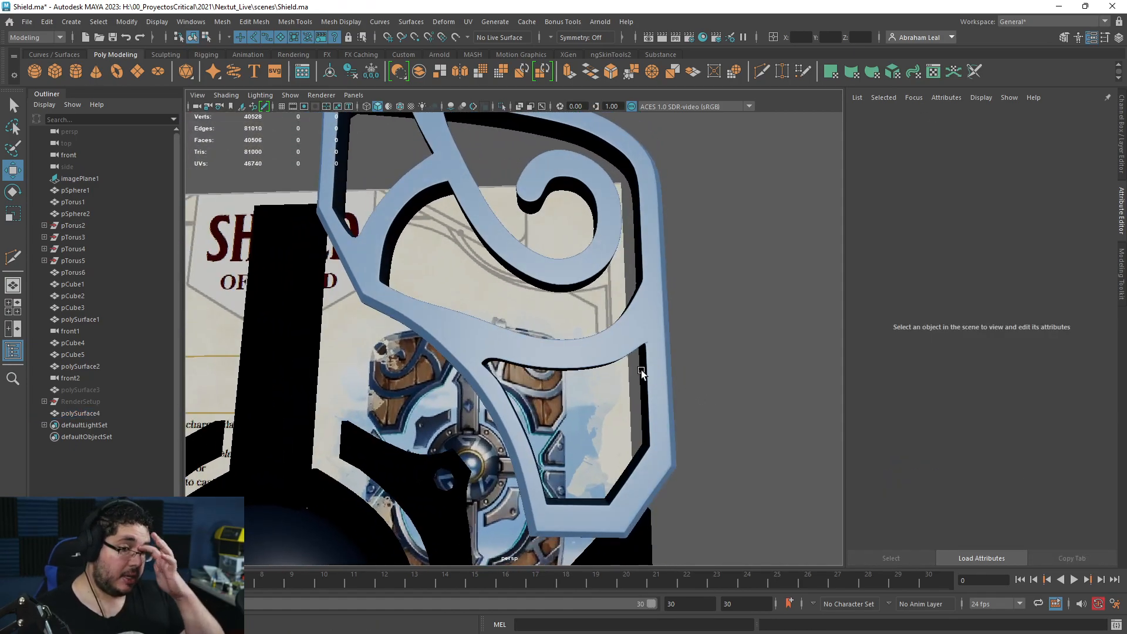
right_click_drag(610, 370, 542, 379, "alt")
left_click_drag(542, 379, 608, 398, "alt")
left_click_drag(661, 432, 681, 434, "alt")
right_click_drag(681, 433, 820, 523, "alt")
left_click_drag(820, 524, 526, 453, "alt")
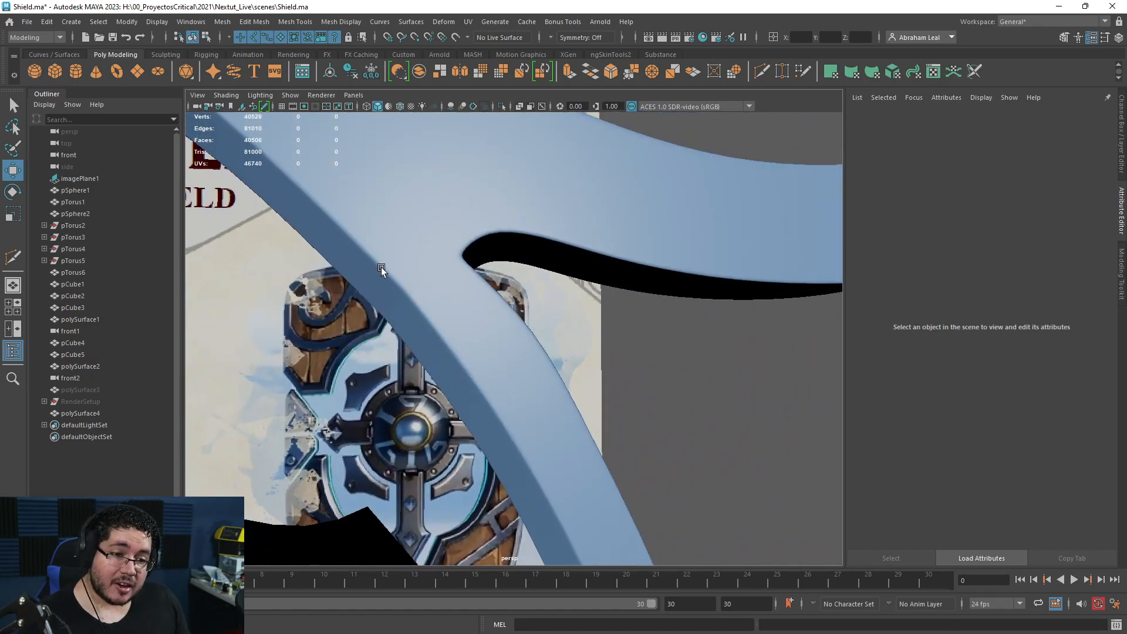
- Bring the lower junction into the front view in shaded display and start vertex editing on the frame mesh
key("space")
left_click_drag(554, 332, 554, 365)
key("4")
middle_click_drag(532, 405, 492, 301, "alt")
right_click_drag(492, 301, 462, 416, "alt")
middle_click_drag(463, 415, 520, 342, "alt")
scroll(522, 338, "up", 3)
key("5")
left_click(471, 357)
right_click_drag(470, 357, 404, 299)
- Reposition the outer rim vertices beside the lower junction on the unsmoothed mesh, and preview the smoothed curve
key("1")
middle_click_drag(452, 366, 512, 352, "alt")
scroll(508, 327, "up", 4)
left_click_drag(415, 227, 353, 288)
left_click_drag(464, 280, 442, 333)
key("q")
key("w")
left_click(399, 316)
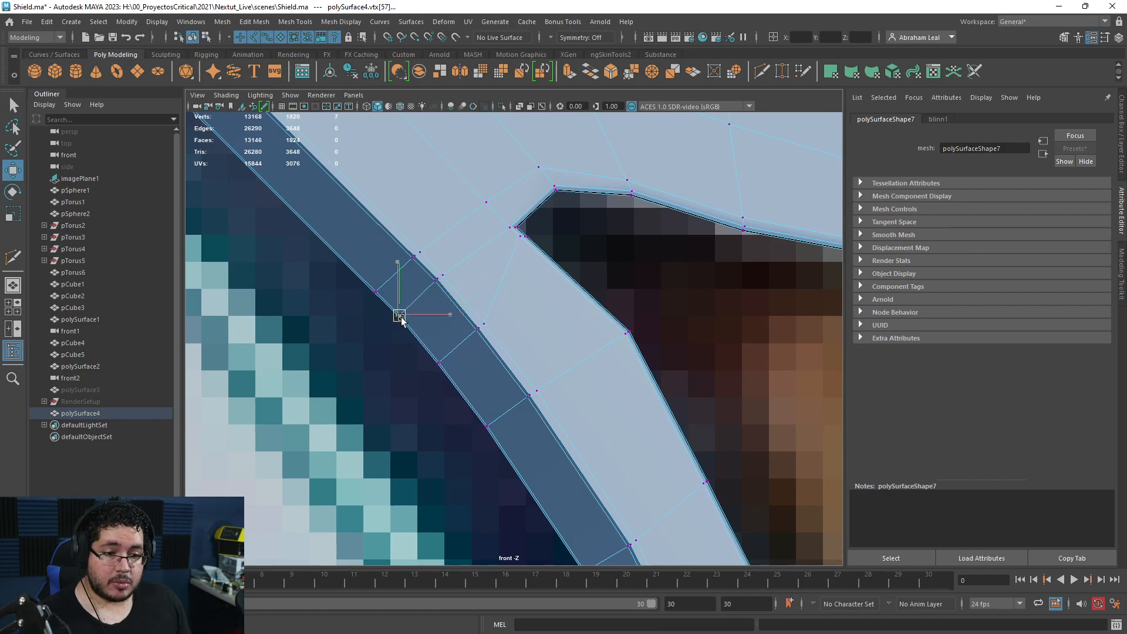
scroll(541, 339, "down", 8)
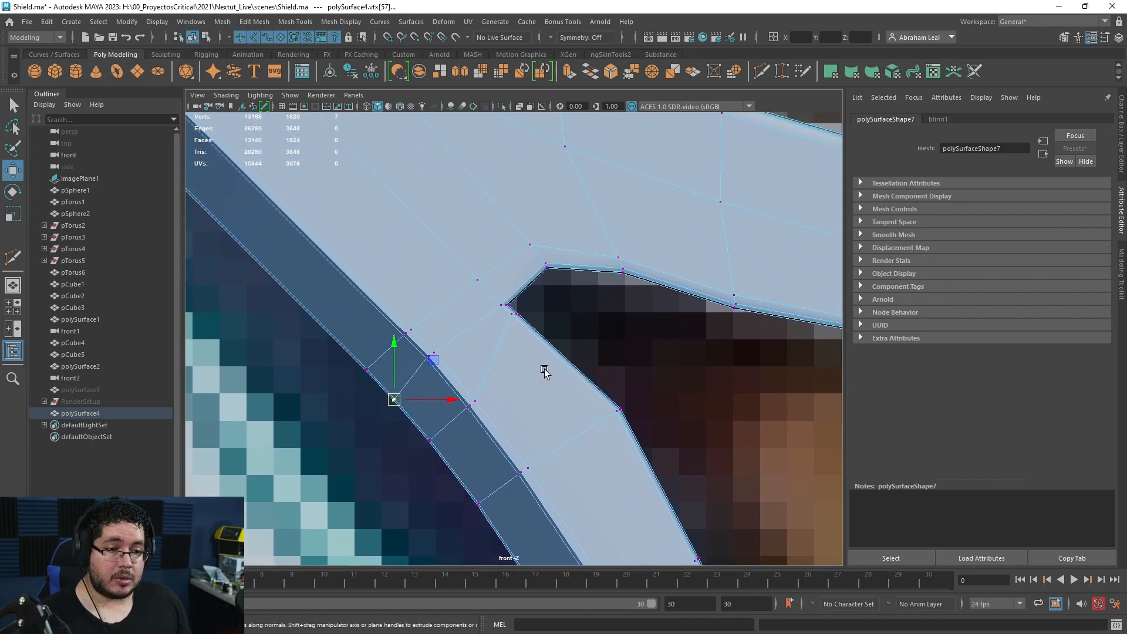
scroll(572, 394, "up", 4)
scroll(572, 395, "up", 6)
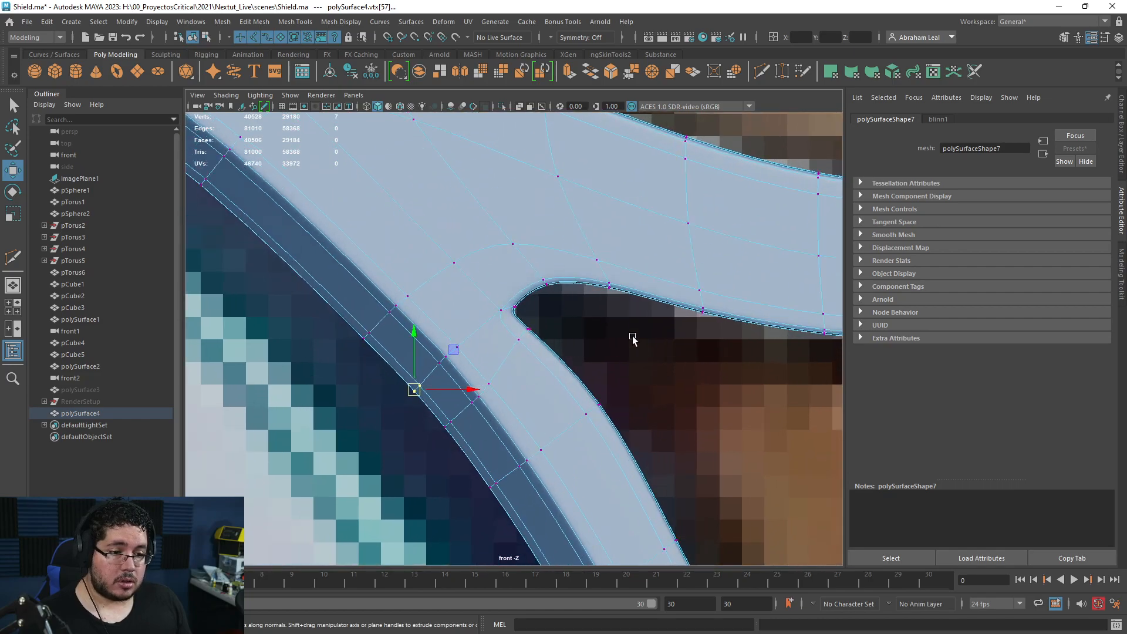
- Move the two vertex groups along the upper edge of the lower junction's inner corner downward, and preview the smoothed result
left_click(562, 291)
left_click(569, 260)
right_click_drag(570, 261, 520, 237)
left_click_drag(547, 264, 536, 284)
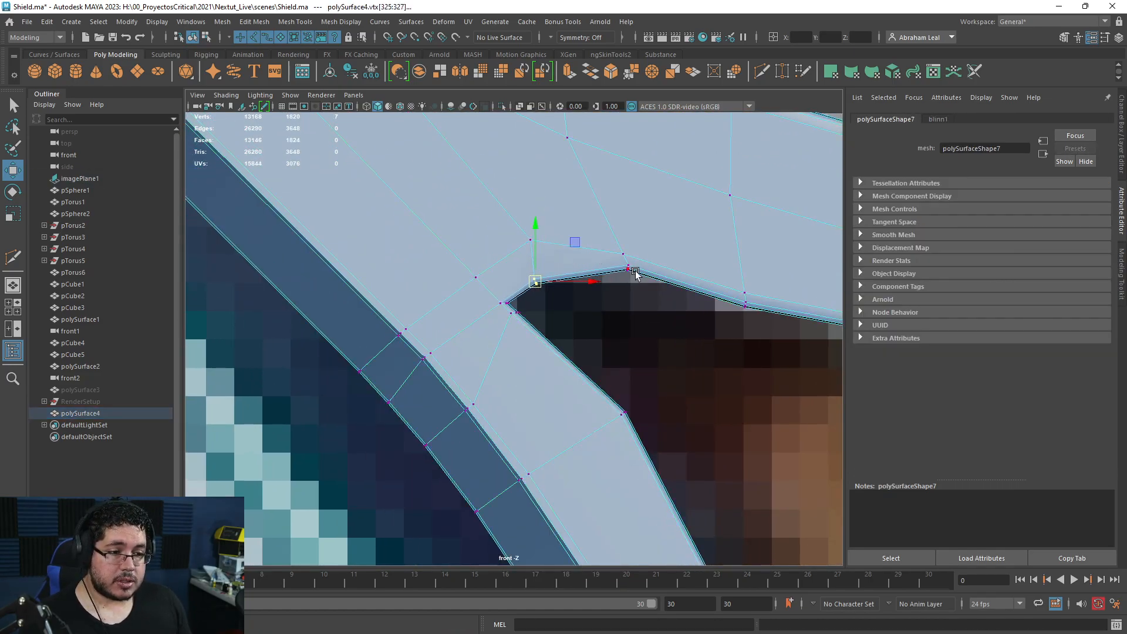
left_click_drag(624, 273, 622, 280)
scroll(503, 259, "down", 8)
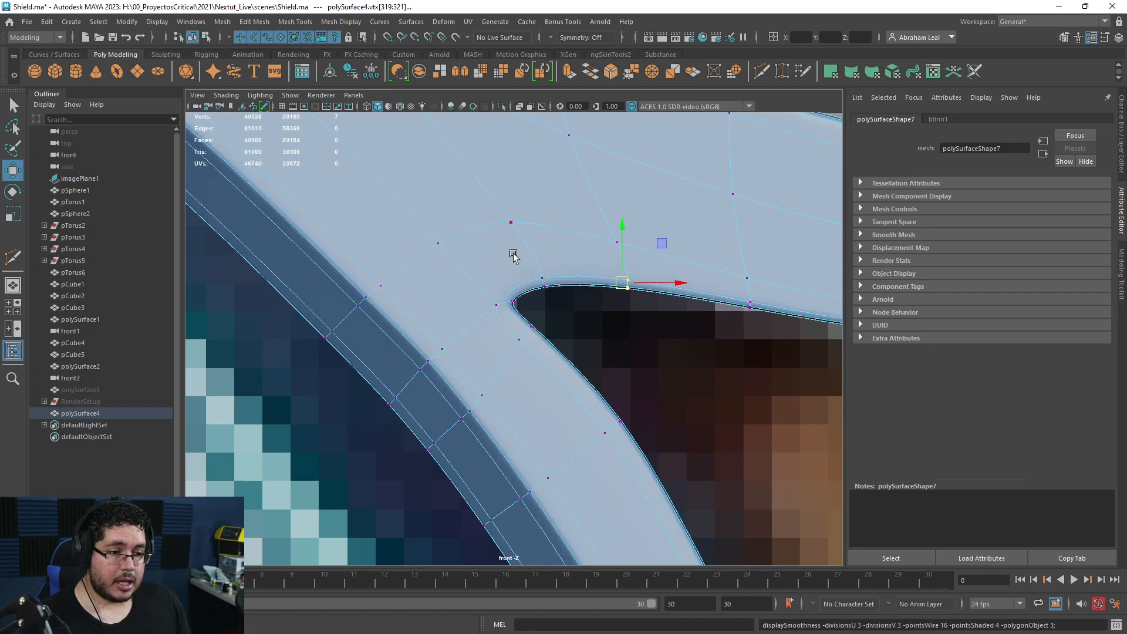
scroll(590, 360, "up", 5)
scroll(508, 364, "up", 3)
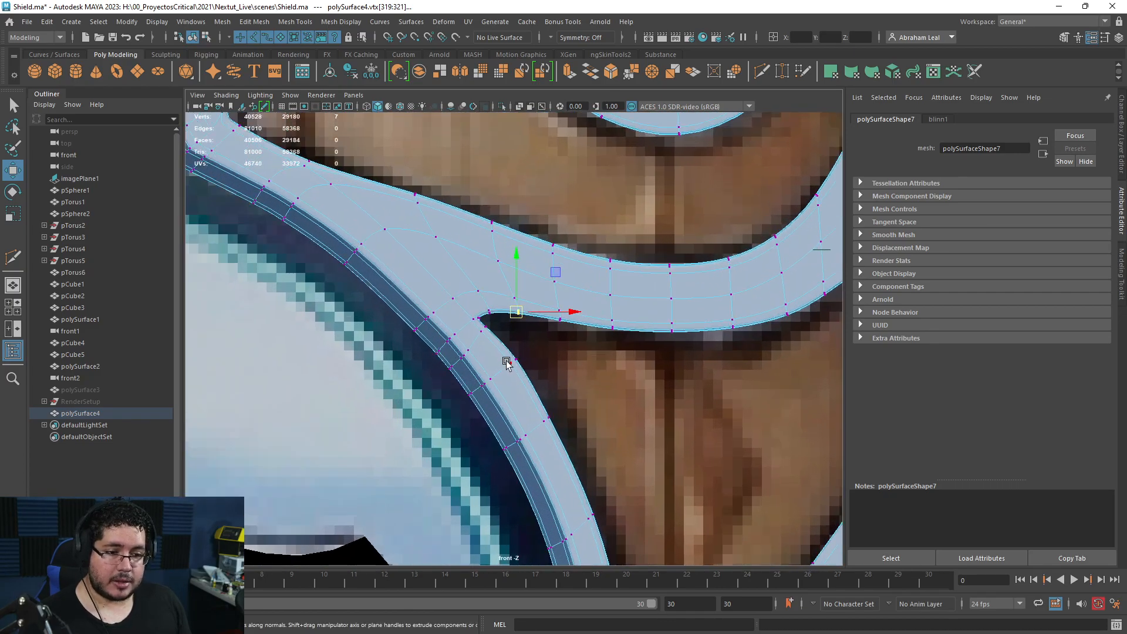
- Examine the smoothed corner of the lower junction, then leave vertex editing on the frame and clear the selection
scroll(461, 329, "up", 4)
left_click(436, 297)
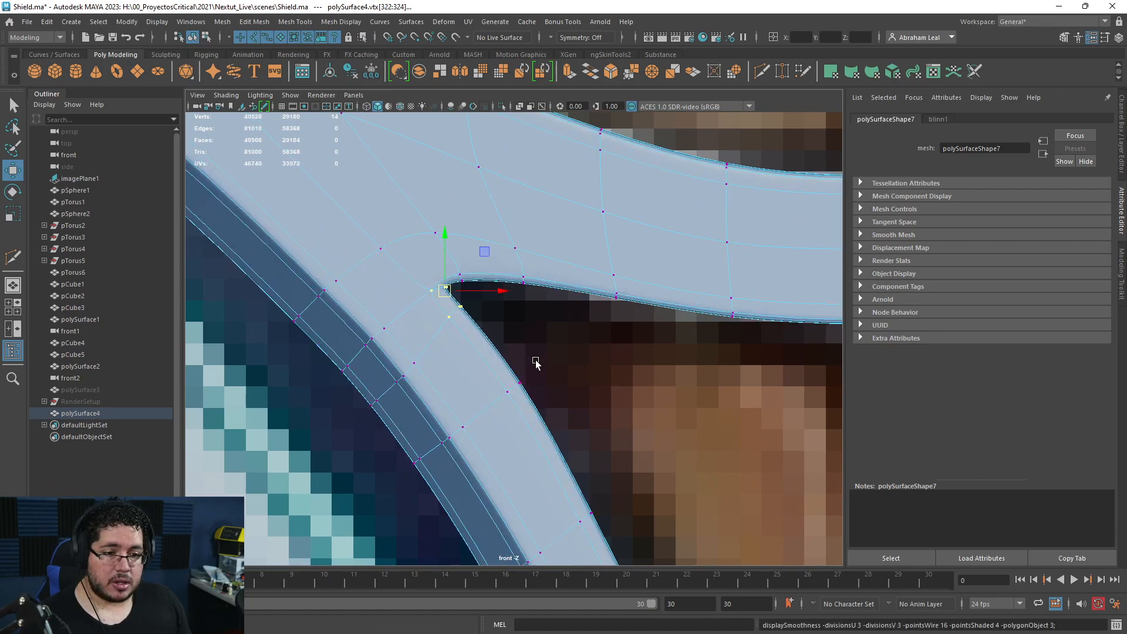
scroll(537, 355, "up", 2)
scroll(644, 425, "down", 8)
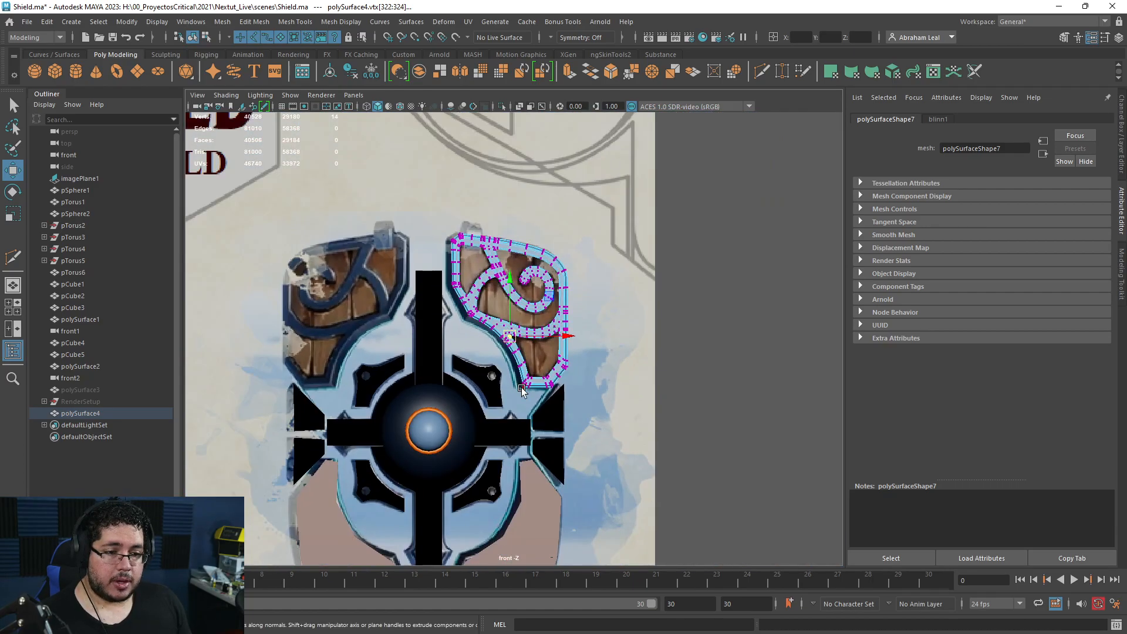
scroll(517, 386, "up", 5)
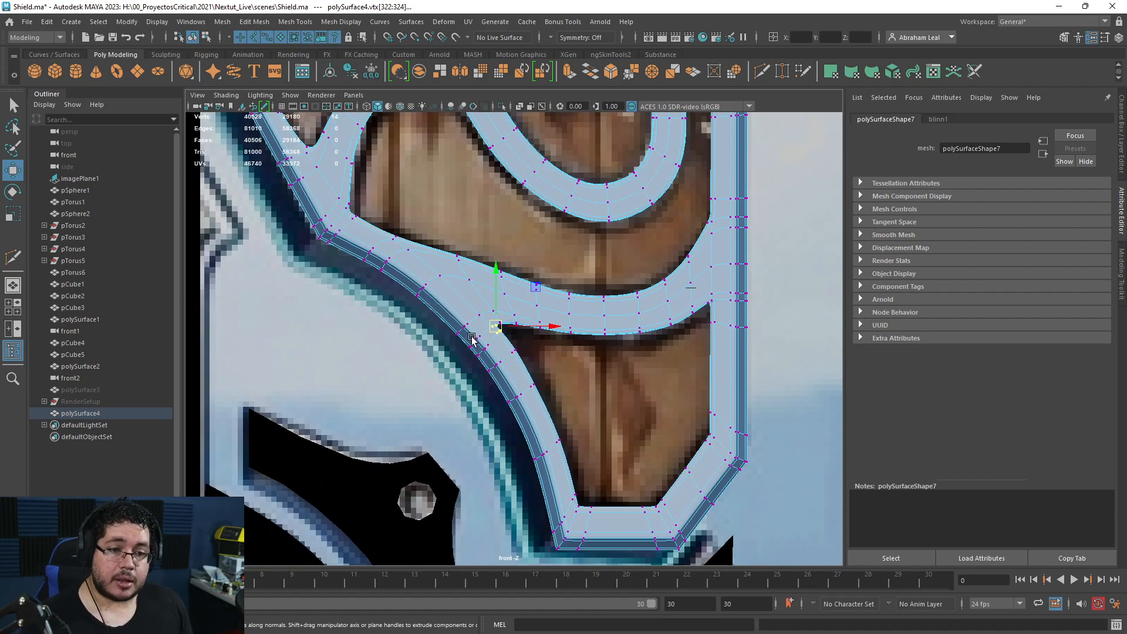
middle_click_drag(327, 218, 418, 335, "alt")
scroll(393, 332, "up", 2)
key("q")
right_click_drag(403, 327, 495, 232)
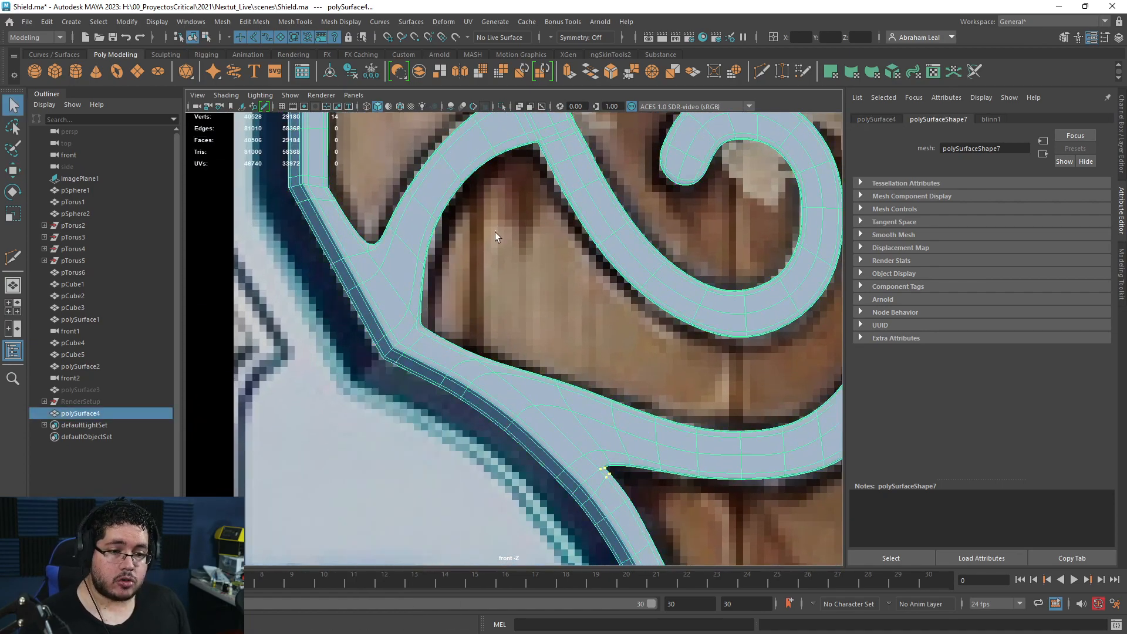
left_click(494, 236)
- Compare the whole frame with the shield reference image in perspective and return to the upper quadrant in the front view
key("space")
left_click_drag(466, 331, 475, 311)
right_click_drag(475, 311, 193, 299, "alt")
left_click_drag(376, 347, 647, 271, "alt")
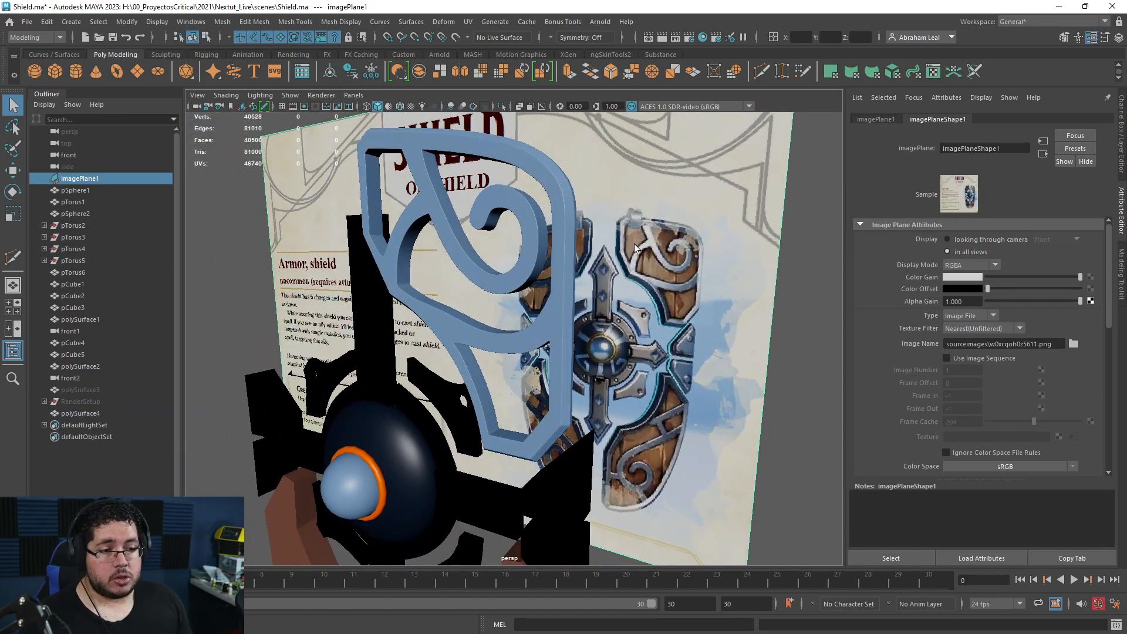
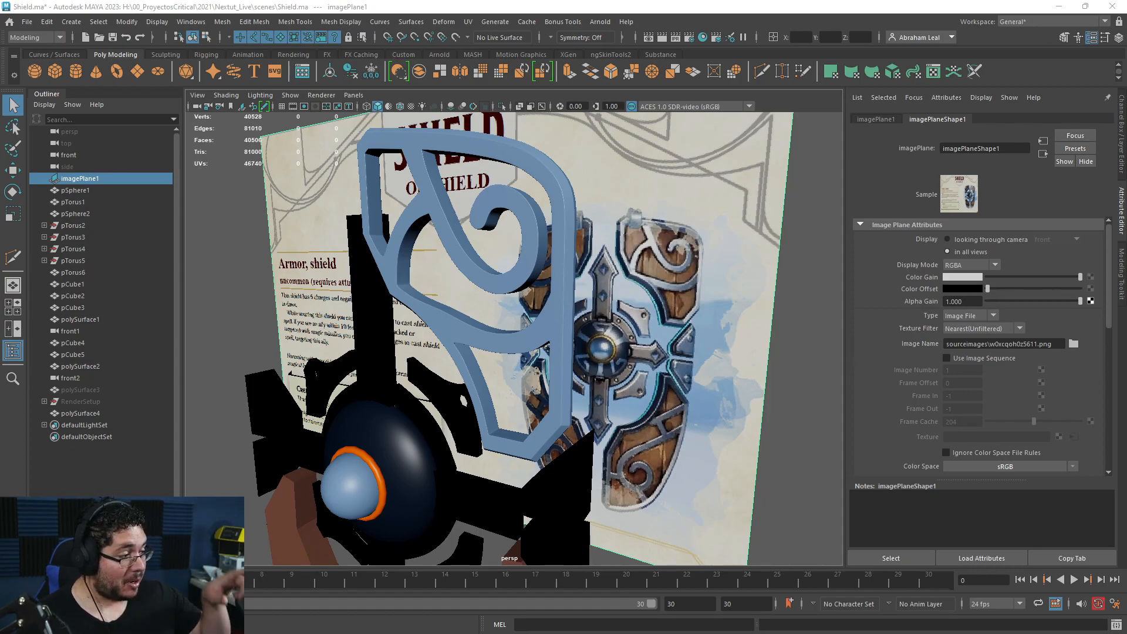
left_click_drag(351, 309, 495, 322, "alt")
key("space")
scroll(505, 334, "down", 3)
scroll(516, 352, "up", 2)
scroll(516, 352, "up", 5)
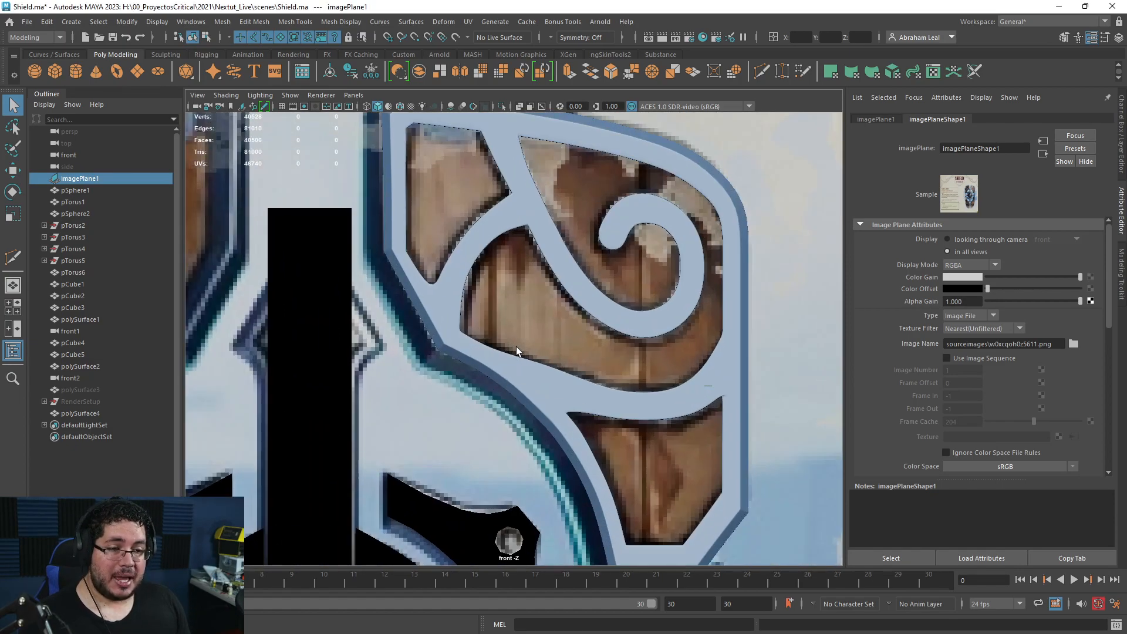
- Unhide polySurface3, the backing panel behind the frame, and start vertex editing on it in wireframe in the front view
left_click(96, 393)
key("shift+h")
middle_click_drag(506, 161, 466, 303, "alt")
key("4")
right_click(355, 193)
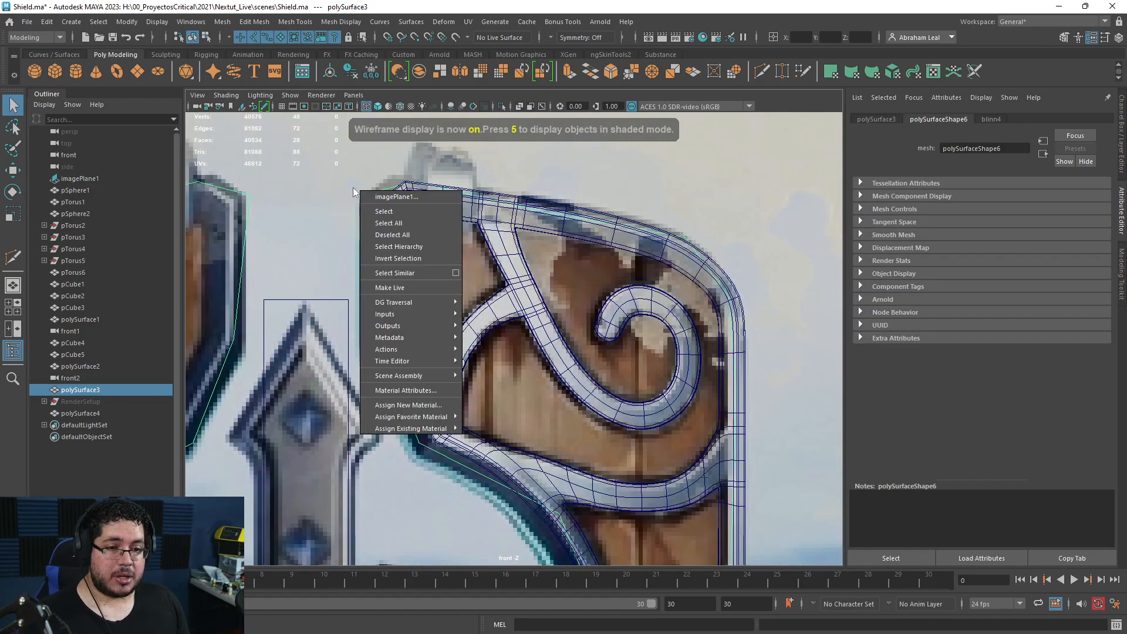
right_click_drag(370, 196, 339, 185)
- Move the panel's upper-left corner, left side and lower-left bend vertices so its outline sits within the frame's rim
left_click_drag(340, 169, 451, 228)
key("w")
left_click_drag(408, 193, 391, 211)
left_click_drag(352, 365, 352, 365)
left_click_drag(379, 339, 389, 343)
middle_click_drag(444, 420, 428, 351, "alt")
mouse_move(428, 351)
left_mouse_down()
mouse_move(389, 391)
mouse_move(423, 365)
left_mouse_up()
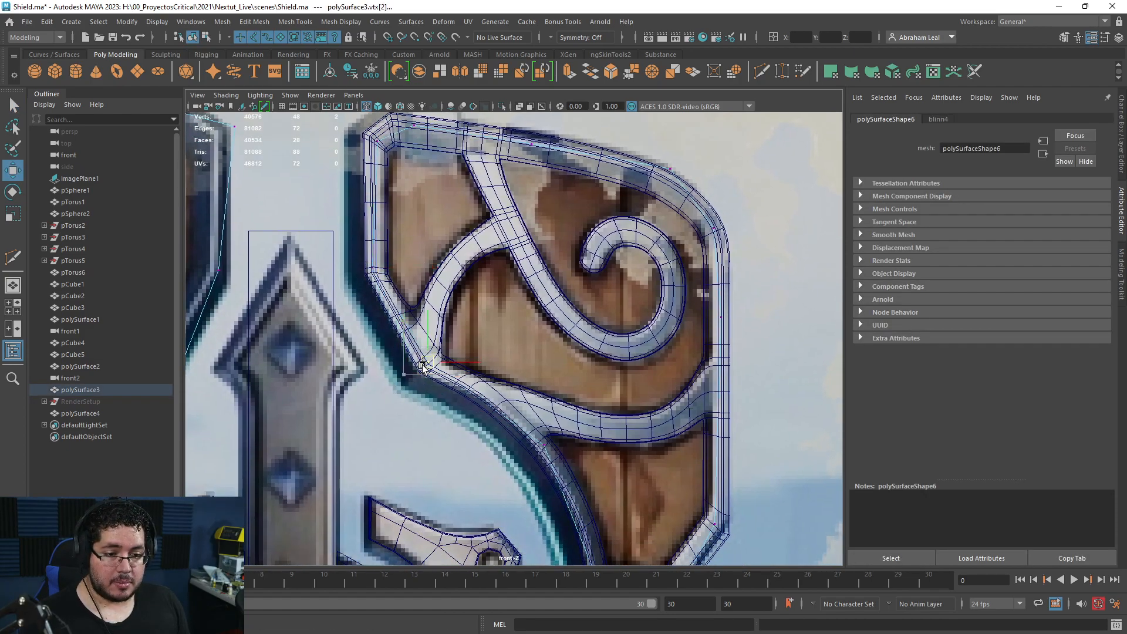
- Reposition the panel's vertices along the lower curve, the right side and the upper-right corner to follow the frame's rim
middle_click_drag(551, 436, 505, 364, "alt")
left_click_drag(528, 352, 490, 385)
left_click_drag(490, 372, 488, 366)
middle_click_drag(477, 351, 440, 296, "alt")
left_click(514, 452)
left_click_drag(596, 464, 590, 458)
middle_click_drag(652, 237, 669, 433, "alt")
scroll(662, 342, "up", 1)
left_click_drag(629, 199, 620, 240)
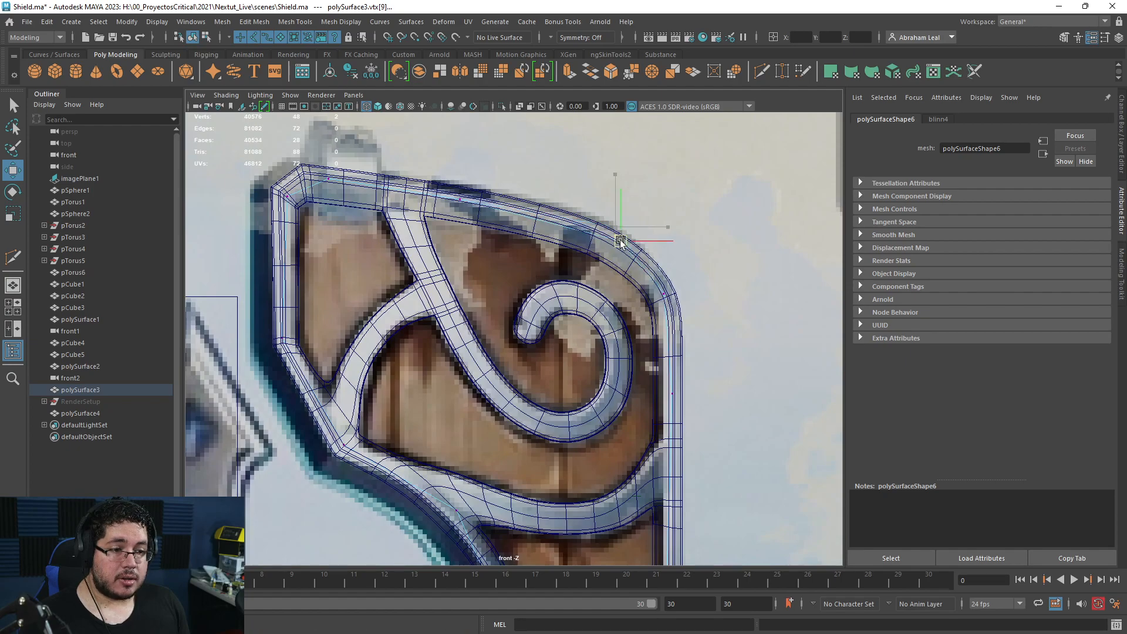
middle_click_drag(511, 441, 526, 359, "alt")
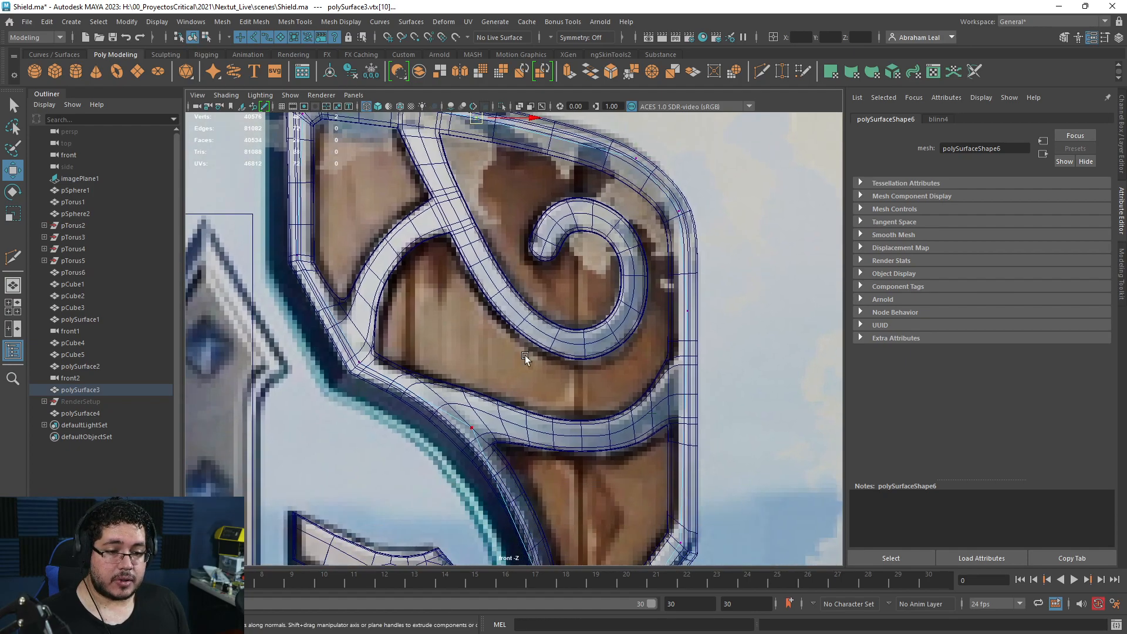
- Delete all the panel's faces in perspective except its single front face
scroll(489, 431, "down", 8)
scroll(502, 307, "up", 4)
key("space")
key("6")
left_click(501, 347)
left_click_drag(516, 346, 566, 307, "alt")
right_click_drag(554, 272, 553, 300)
left_click_drag(553, 293, 516, 261, "alt")
left_click(516, 259)
scroll(540, 247, "down", 6)
left_click_drag(644, 176, 310, 523)
key("Delete")
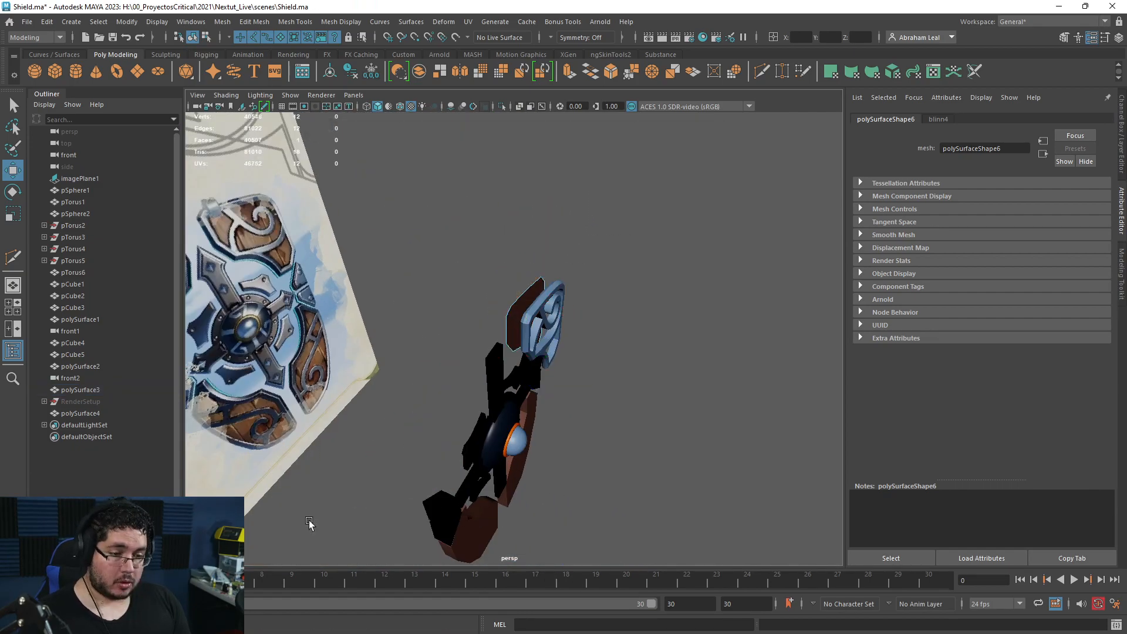
- Slice the panel with two vertical Multi-Cut lines along the wood plank seams of the reference in the front view
scroll(483, 302, "up", 6)
left_click_drag(483, 302, 523, 282, "alt")
left_click(537, 218)
left_click_drag(536, 209, 556, 320, "alt")
key("space")
scroll(565, 326, "up", 5)
key("4")
scroll(565, 327, "down", 4)
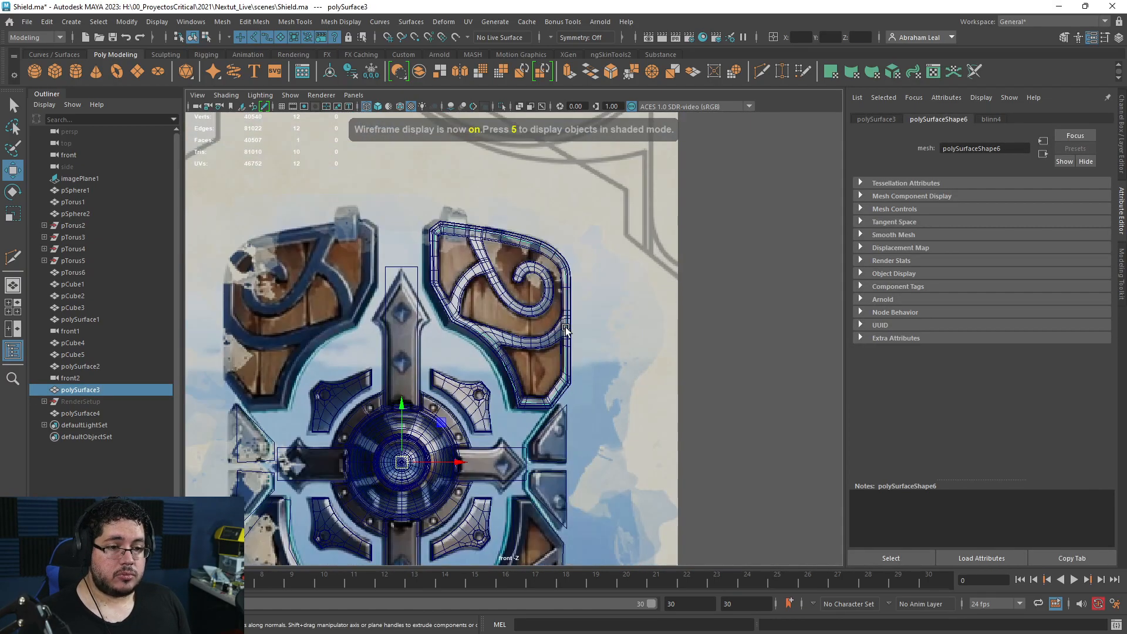
scroll(566, 327, "up", 3)
left_click(762, 71)
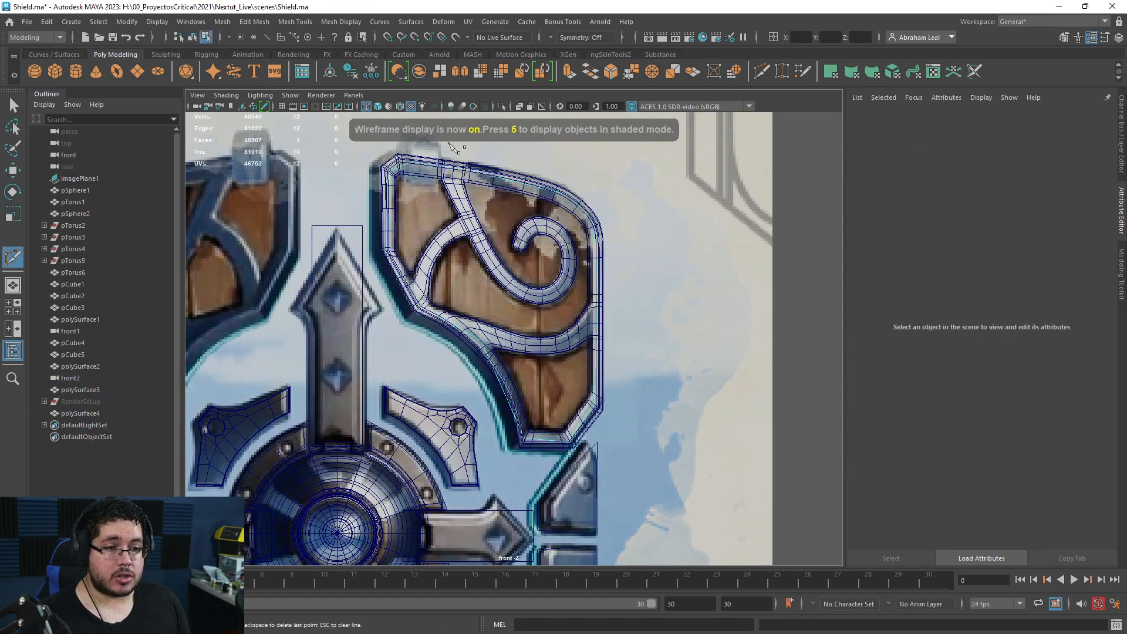
left_click(483, 173)
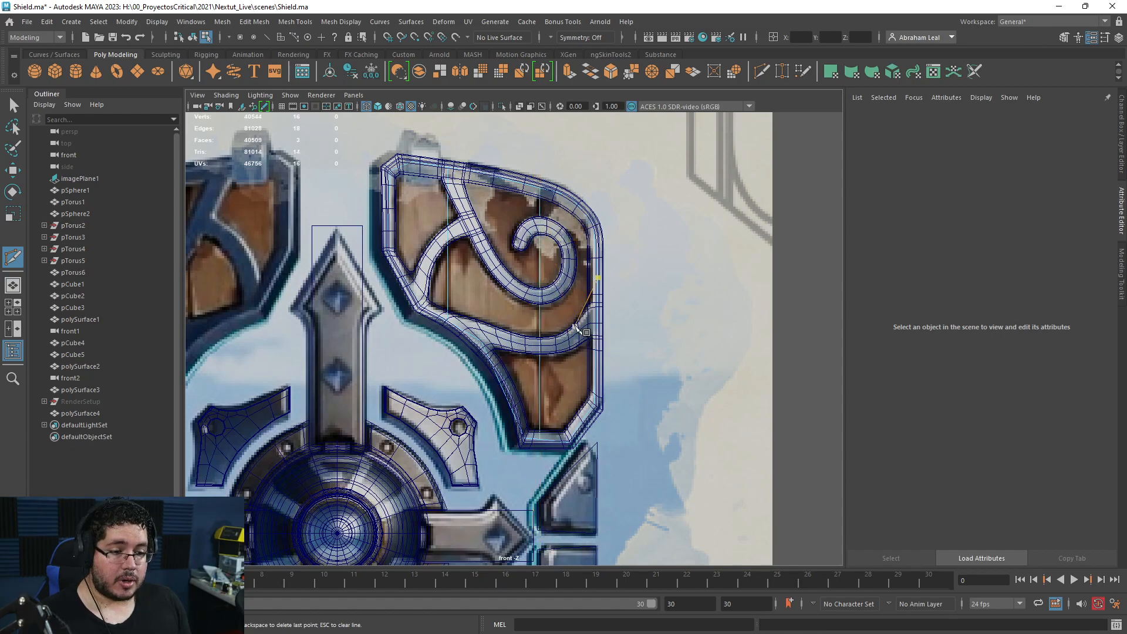
key("q")
- Isolate the sliced panel in the perspective view with textured shading and orbit to face it
key("space")
key("6")
mouse_move(575, 326)
left_mouse_down()
mouse_move(576, 300)
mouse_move(526, 255)
left_mouse_up()
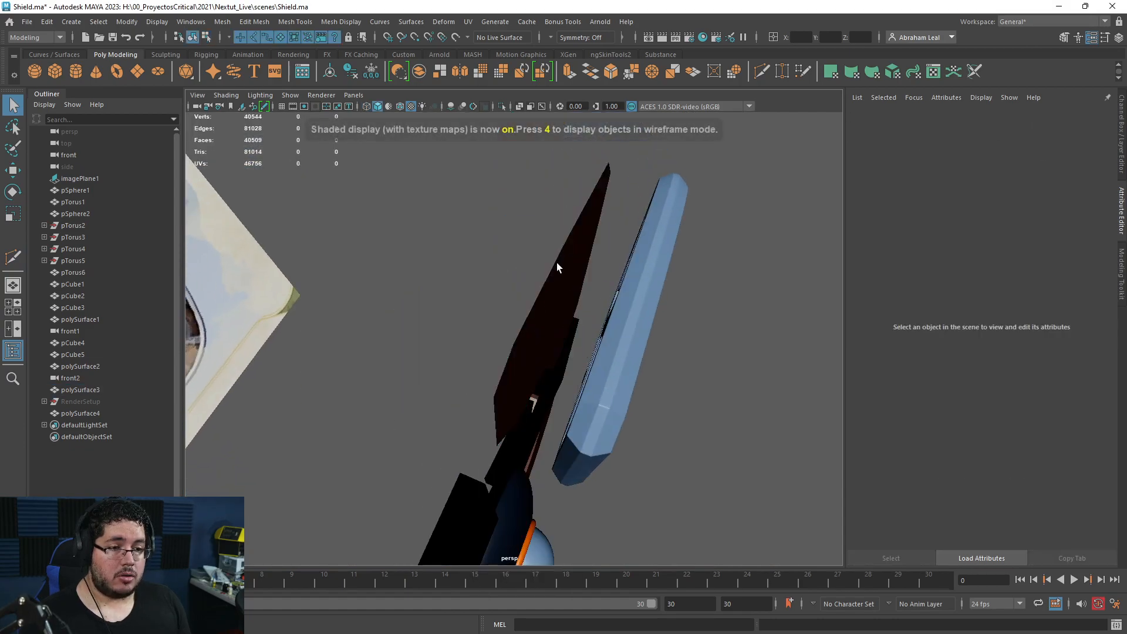
left_click(556, 262)
left_click(501, 106)
left_click_drag(552, 194, 448, 211, "alt")
middle_click_drag(448, 212, 463, 285, "alt")
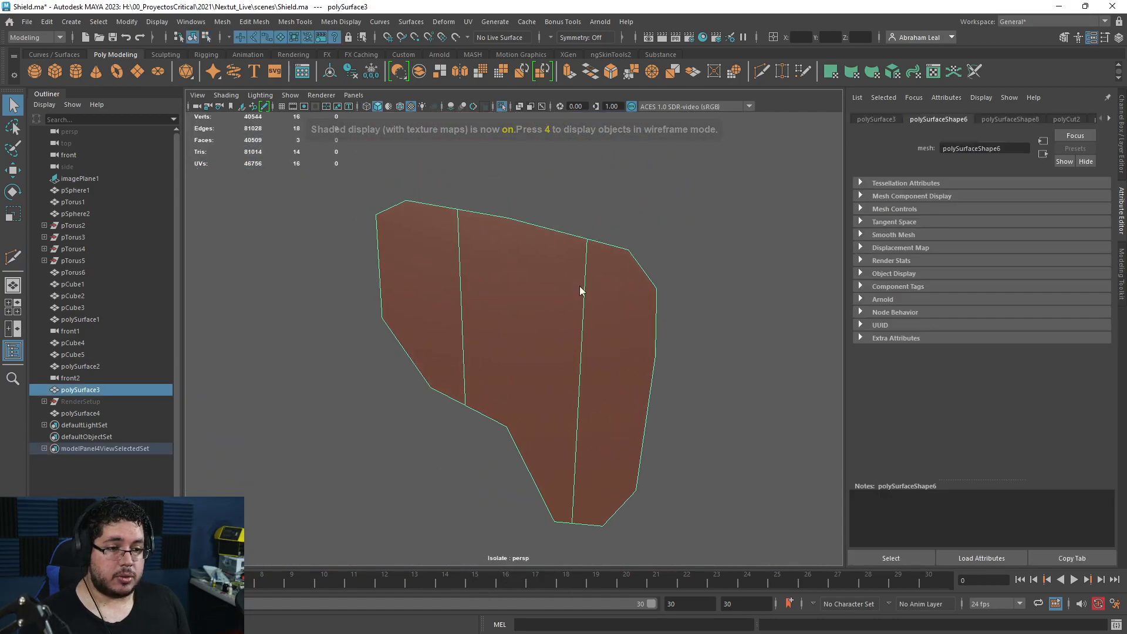
- Bevel the two vertical seam edges of the panel with a fraction of 0.05
key("F10")
left_click(537, 257)
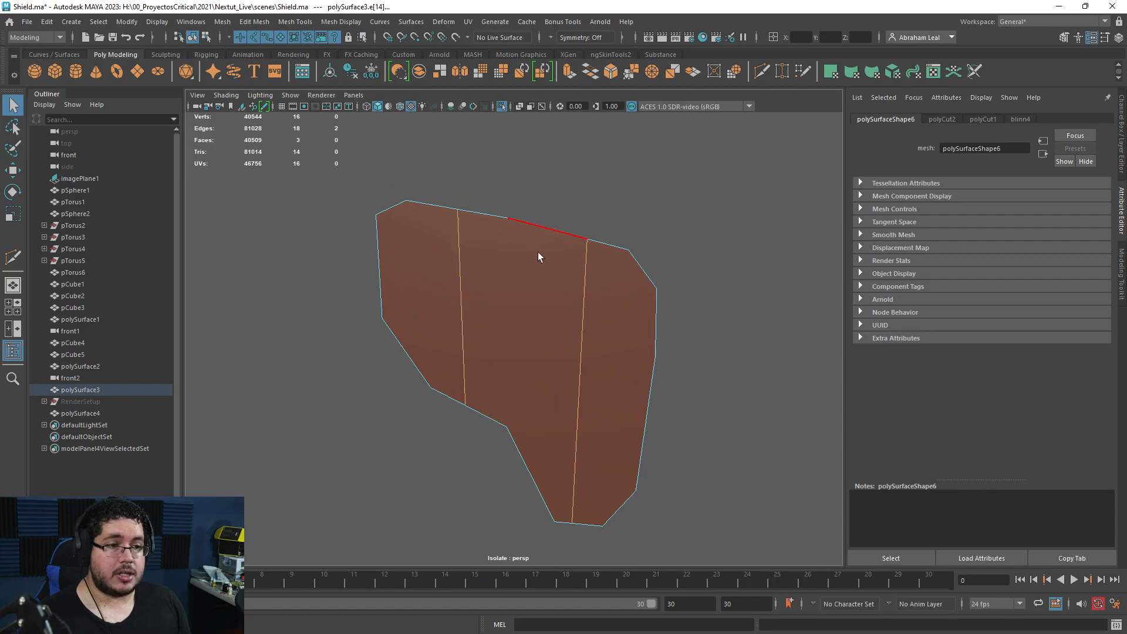
left_click(610, 75)
left_click_drag(689, 353, 675, 346)
scroll(591, 282, "up", 5)
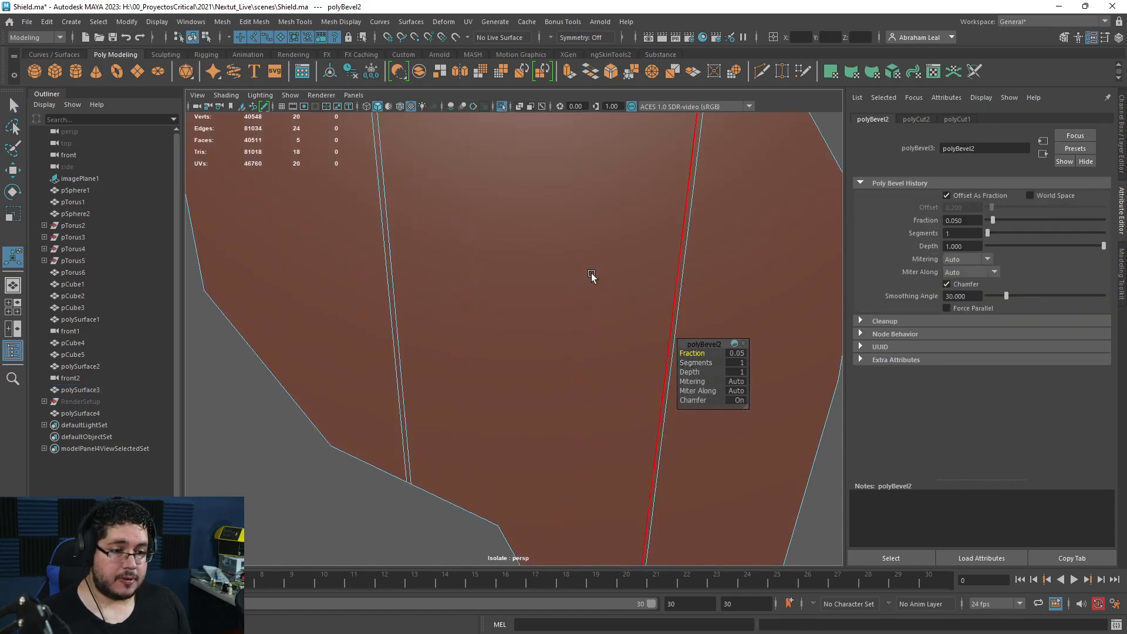
- Delete the two narrow beveled strips to leave gaps between the three planks, and return to object selection
key("F11")
key("q")
left_click(681, 247)
key("Delete")
left_click(384, 225)
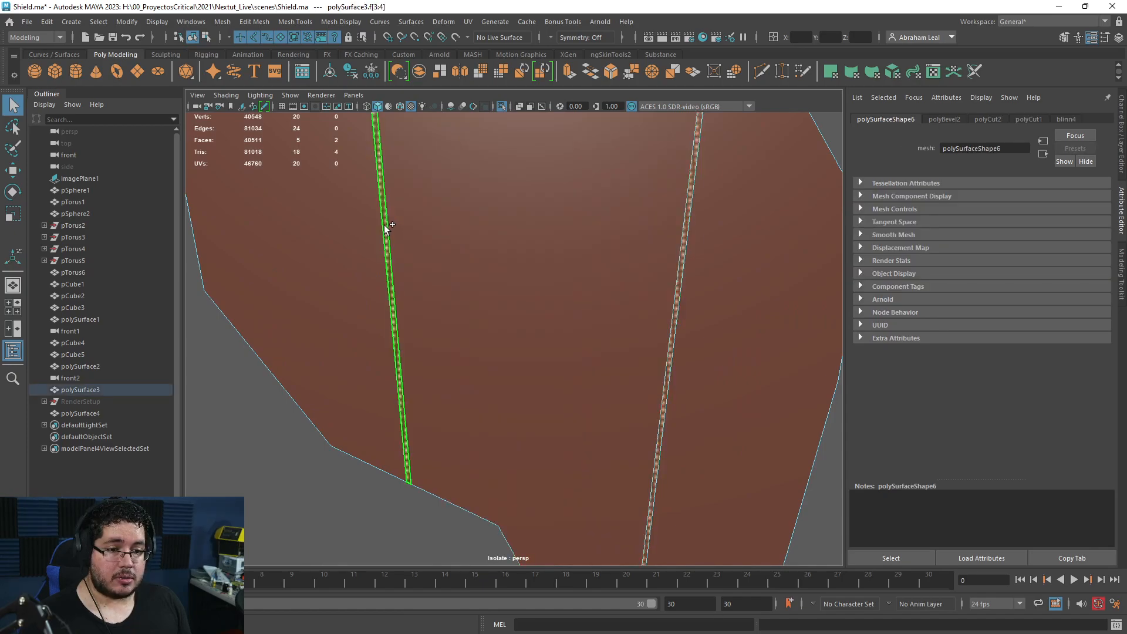
key("Delete")
scroll(388, 227, "down", 5)
key("F8")
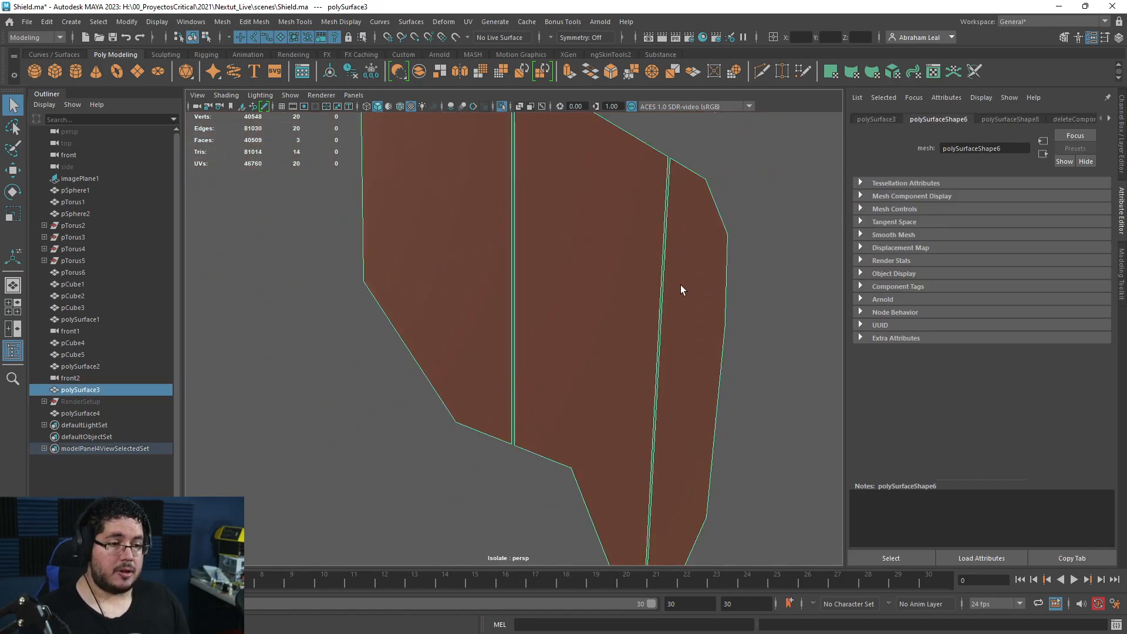
- Cut an edge between the left plank's upper and lower corners, and one from the middle plank's upper-edge vertex to its lower bend
scroll(566, 319, "down", 1)
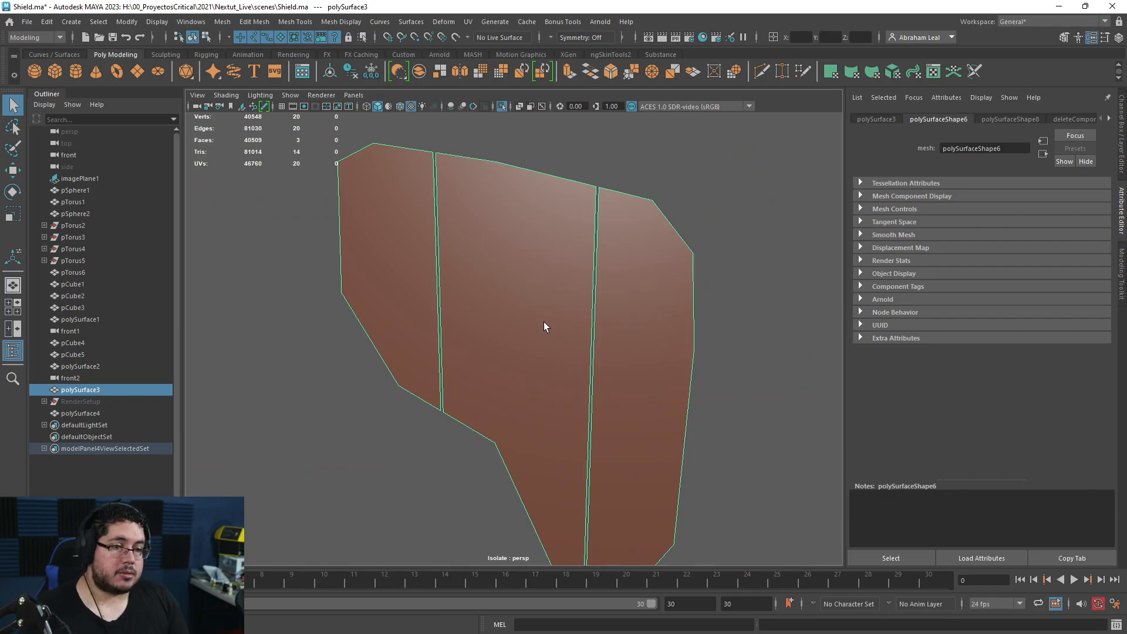
left_click_drag(423, 264, 456, 259, "alt")
key("4")
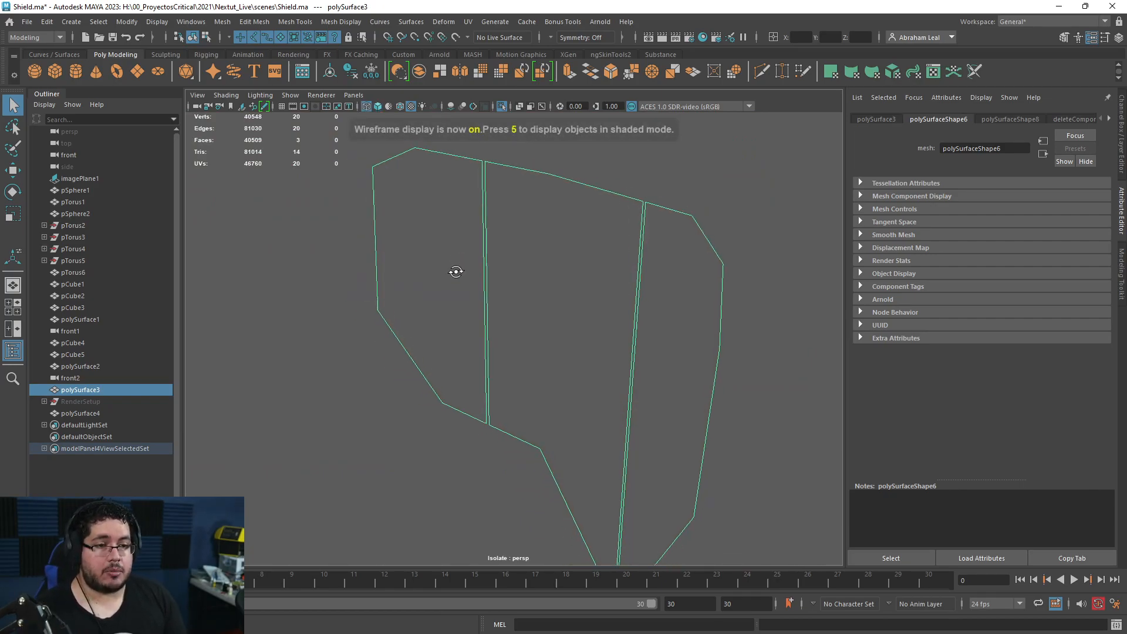
key("6")
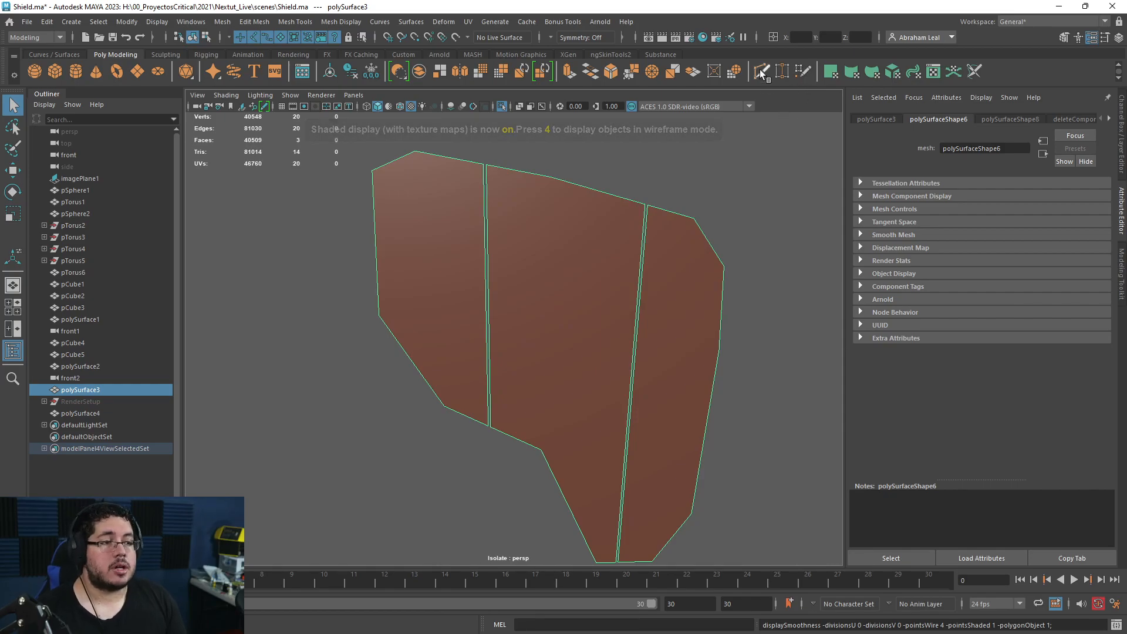
left_click(444, 407)
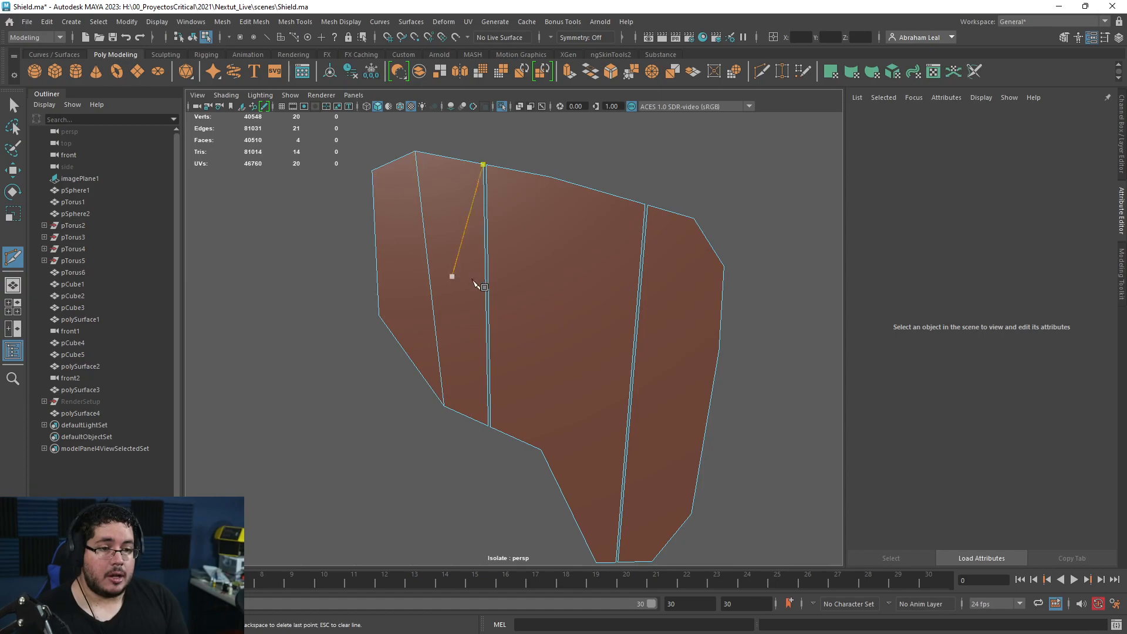
left_click(552, 178)
middle_click_drag(524, 310, 411, 268, "alt")
middle_click_drag(459, 167, 466, 220, "alt")
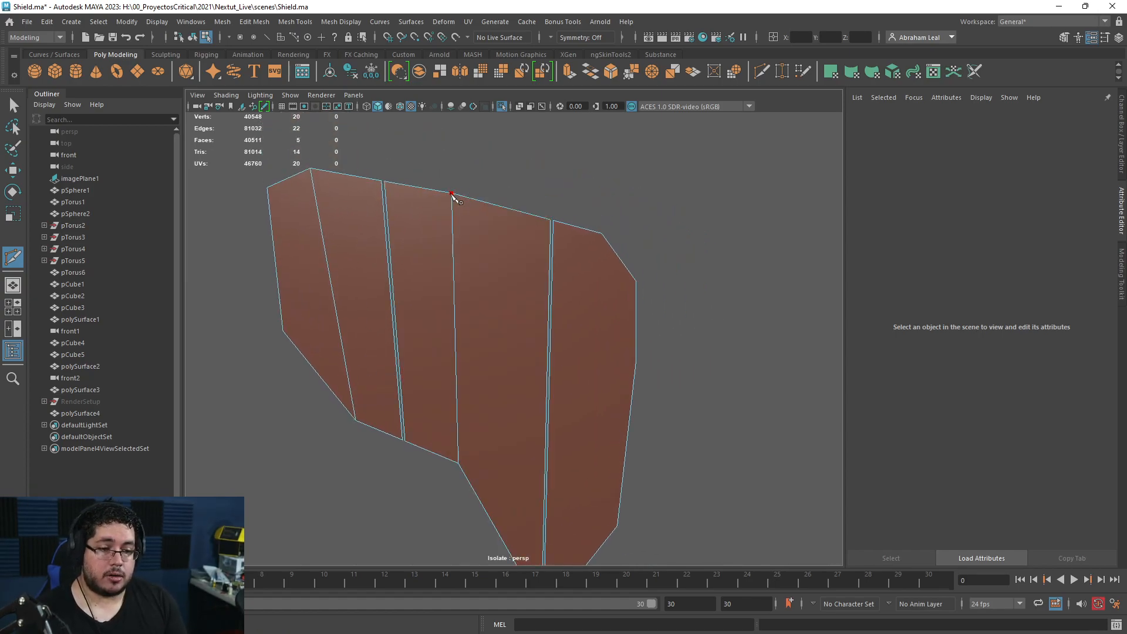
- Cut the middle plank from its bottom corner to the upper edge, and split the right plank lengthwise and across from its outer vertex
middle_click_drag(470, 369, 425, 193, "alt")
middle_click_drag(439, 332, 424, 408, "alt")
left_click(468, 484)
middle_click_drag(475, 330, 494, 451, "alt")
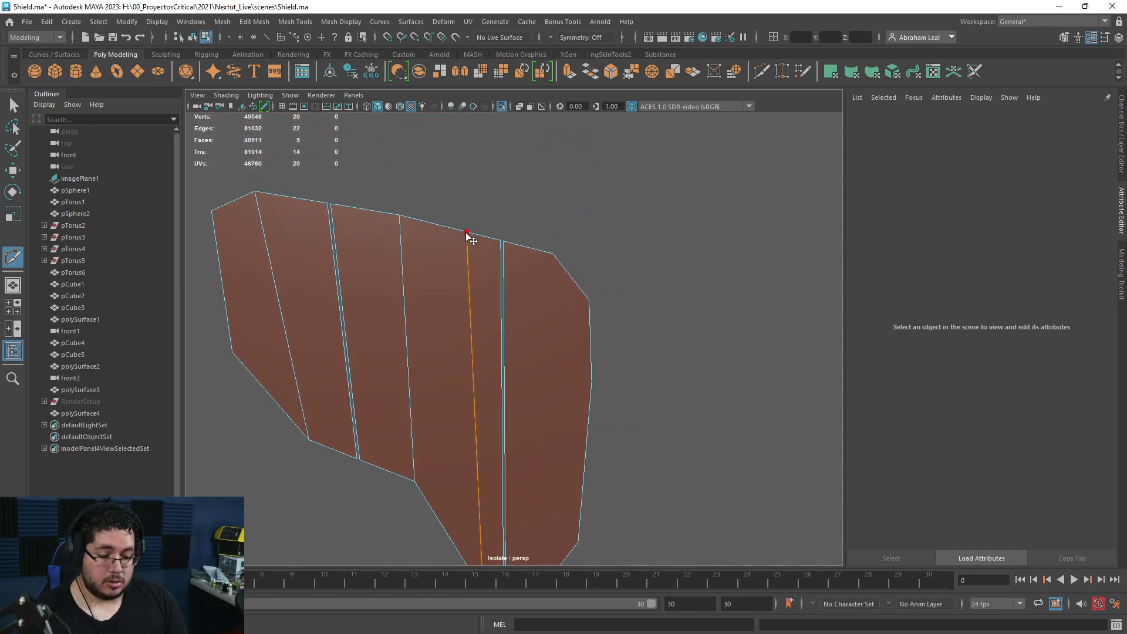
middle_click_drag(573, 316, 498, 200, "alt")
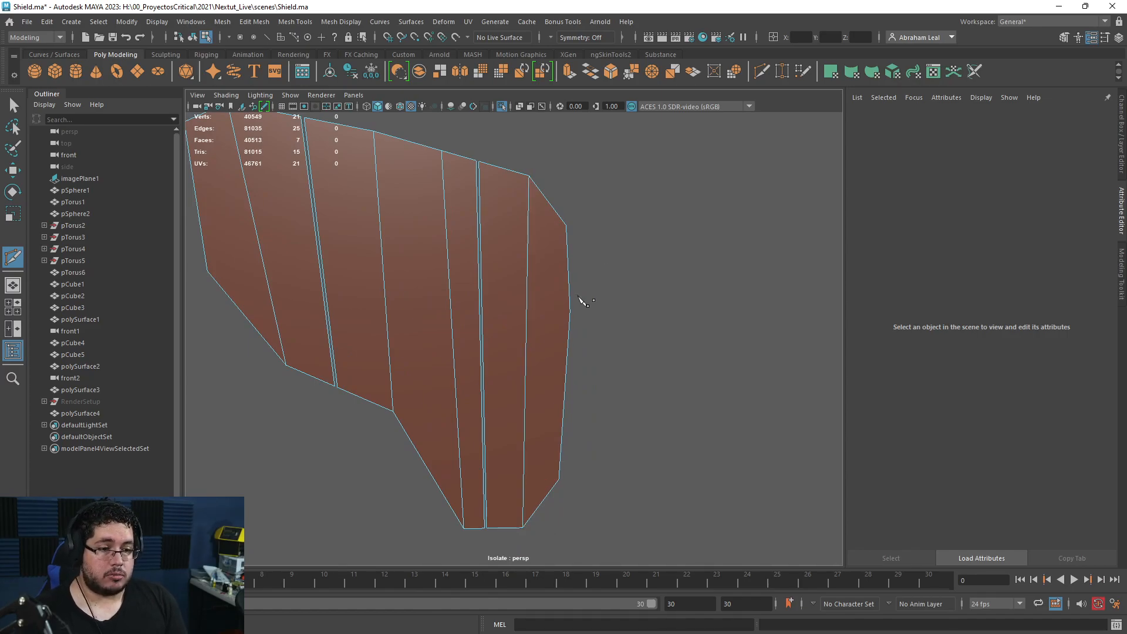
left_click(569, 312)
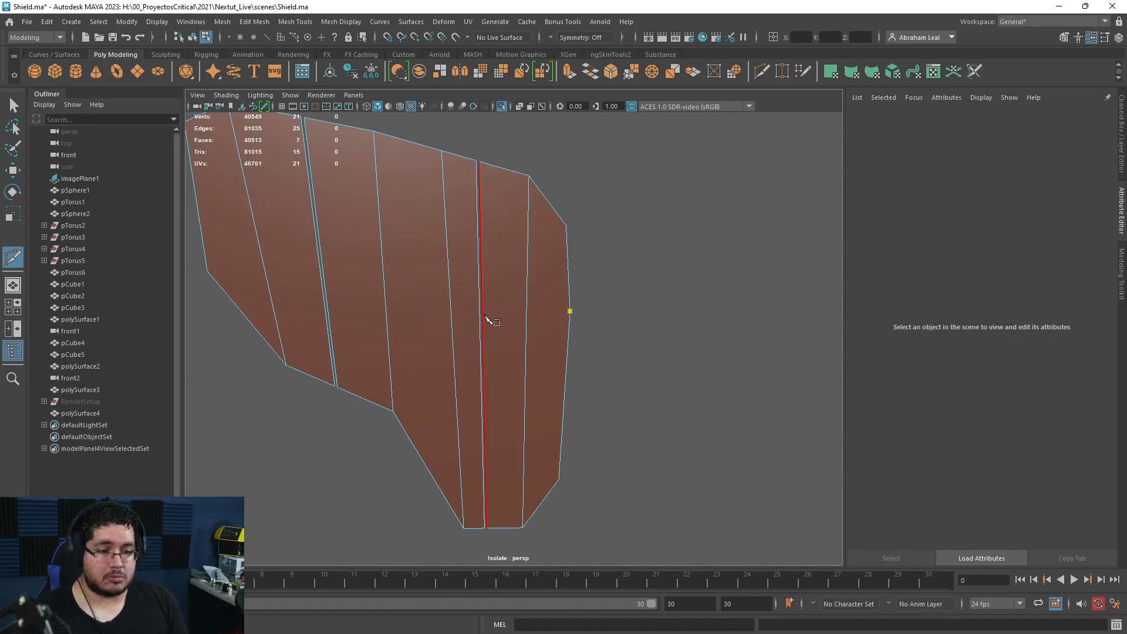
key("q")
key("F8")
left_click(585, 304)
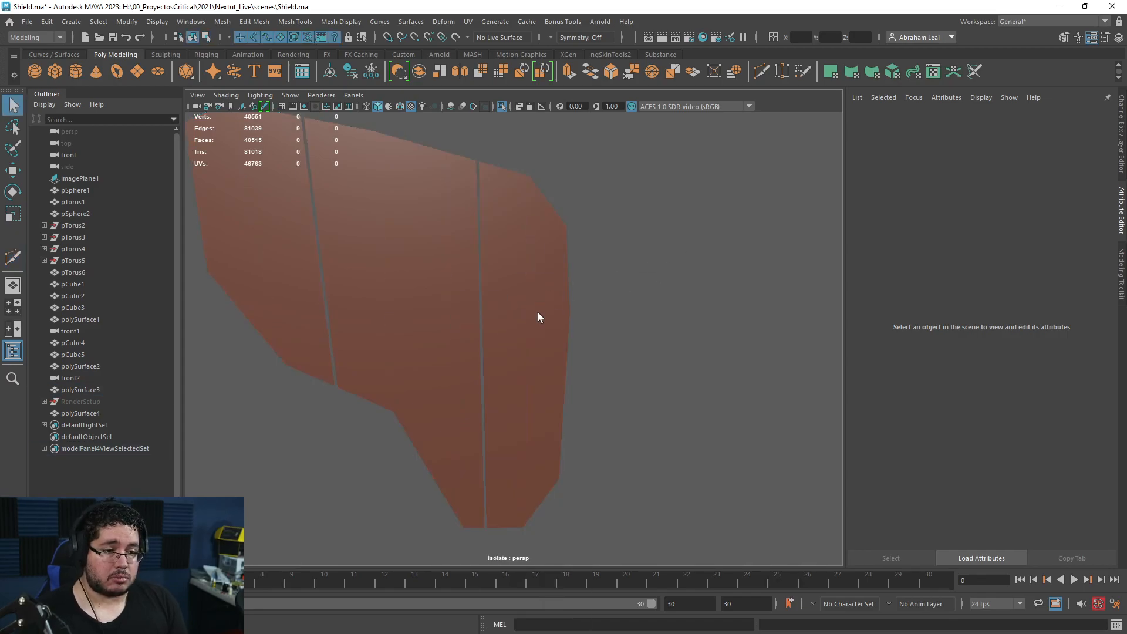
left_click(531, 320)
mouse_move(531, 320)
left_mouse_down("alt")
mouse_move(558, 326)
mouse_move(505, 279)
mouse_move(475, 224)
mouse_move(515, 303)
mouse_move(500, 317)
mouse_move(428, 319)
mouse_move(478, 340)
mouse_move(460, 345)
mouse_move(485, 317)
left_mouse_up("alt")
key("F9")
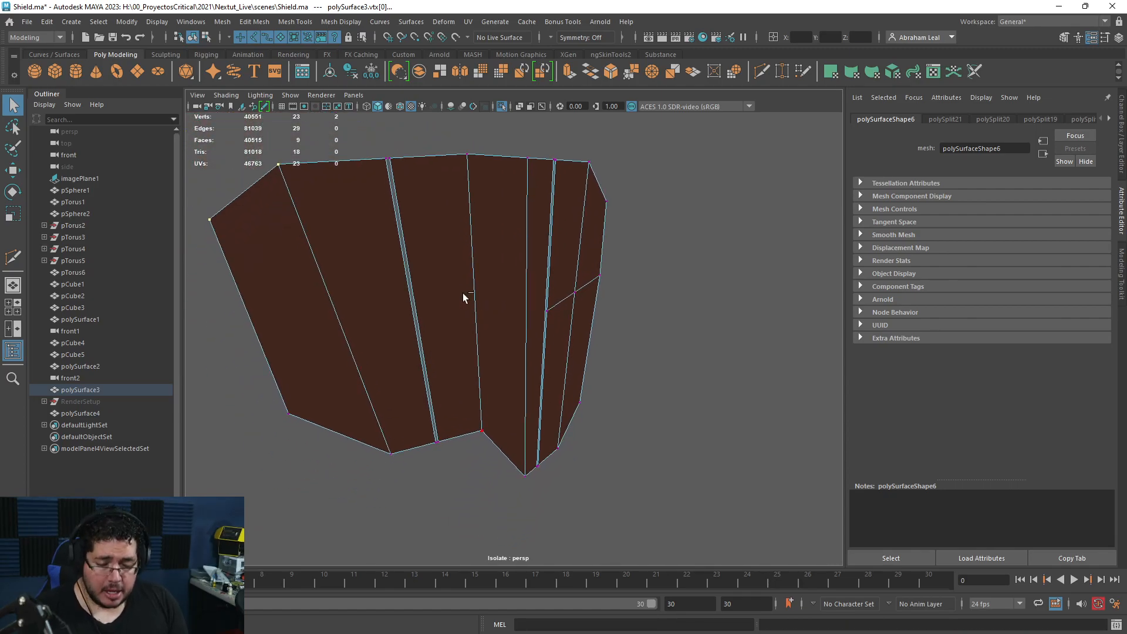
key("ctrl+e")
key("ctrl+z")
right_click_drag(445, 231, 554, 182)
- Extrude all faces of the plank panel together to give the planks thickness
left_click(467, 298)
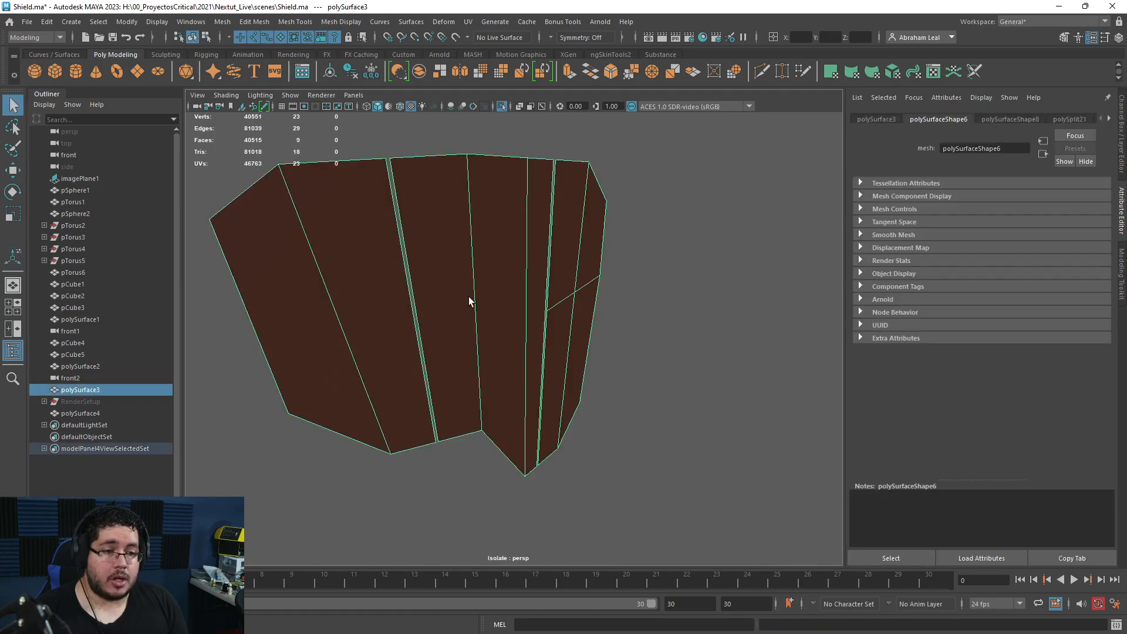
left_click_drag(467, 300, 497, 315, "alt")
key("ctrl+e")
left_click_drag(472, 506, 487, 517)
left_click_drag(518, 458, 337, 234, "alt")
left_click(346, 177)
middle_click_drag(379, 165, 541, 297, "alt")
right_click_drag(516, 219, 561, 199)
left_click_drag(499, 235, 574, 255, "alt")
key("ctrl+z")
left_click_drag(695, 347, 631, 332, "alt")
middle_click_drag(632, 332, 596, 299, "alt")
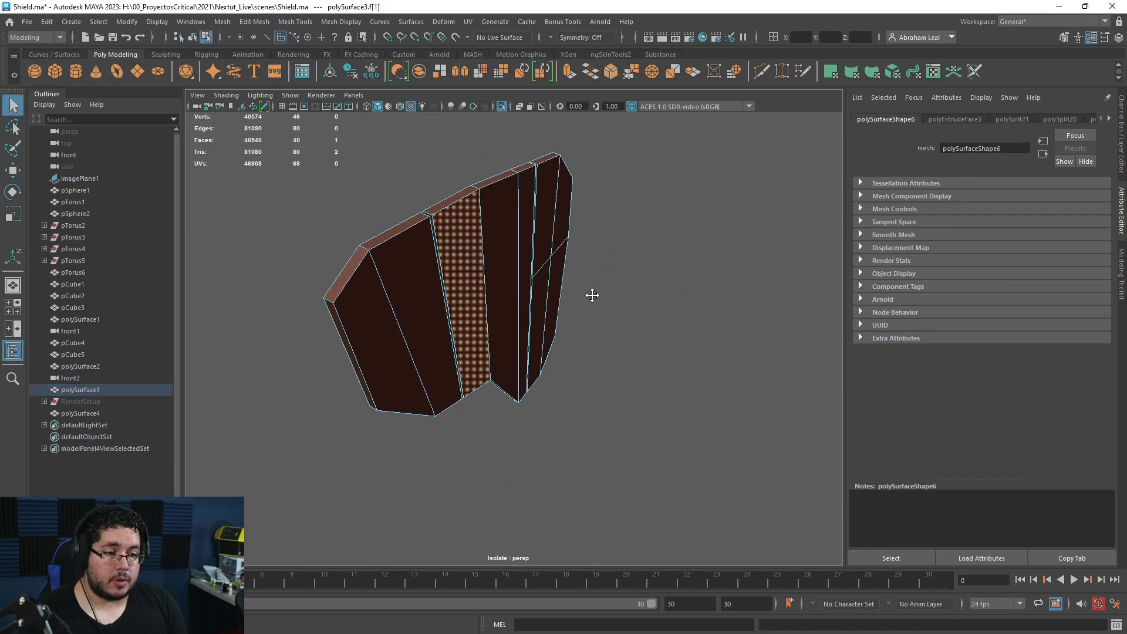
- Thicken the plank extrusion to a local Z translate of 0.116 and bring the rest of the shield back into view
key("ctrl+z")
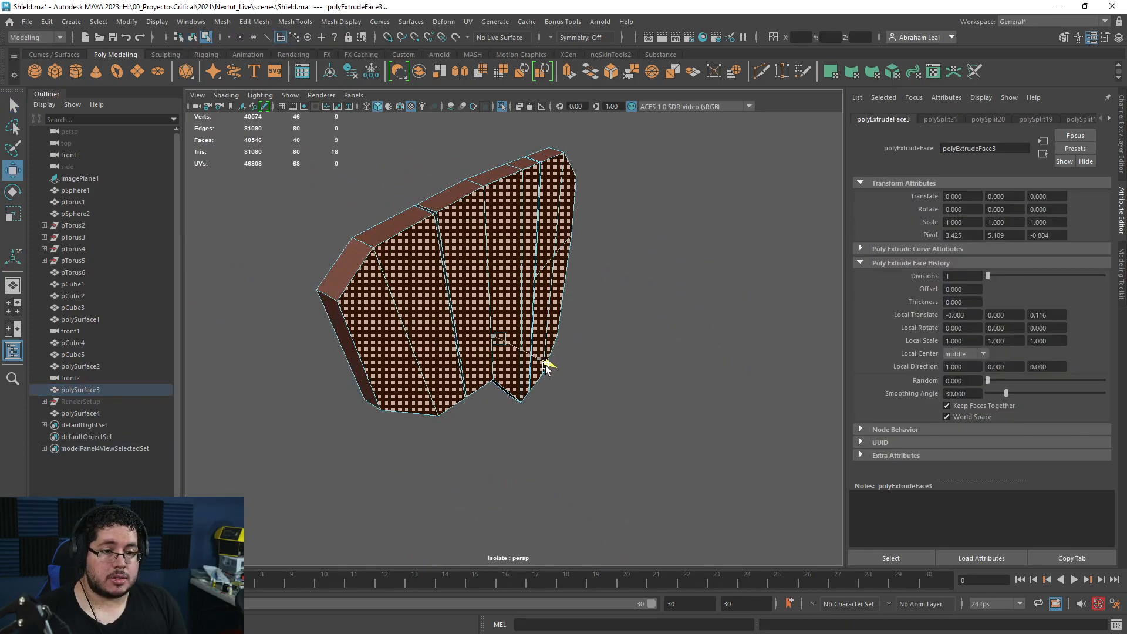
right_click_drag(546, 367, 546, 334)
left_click(502, 106)
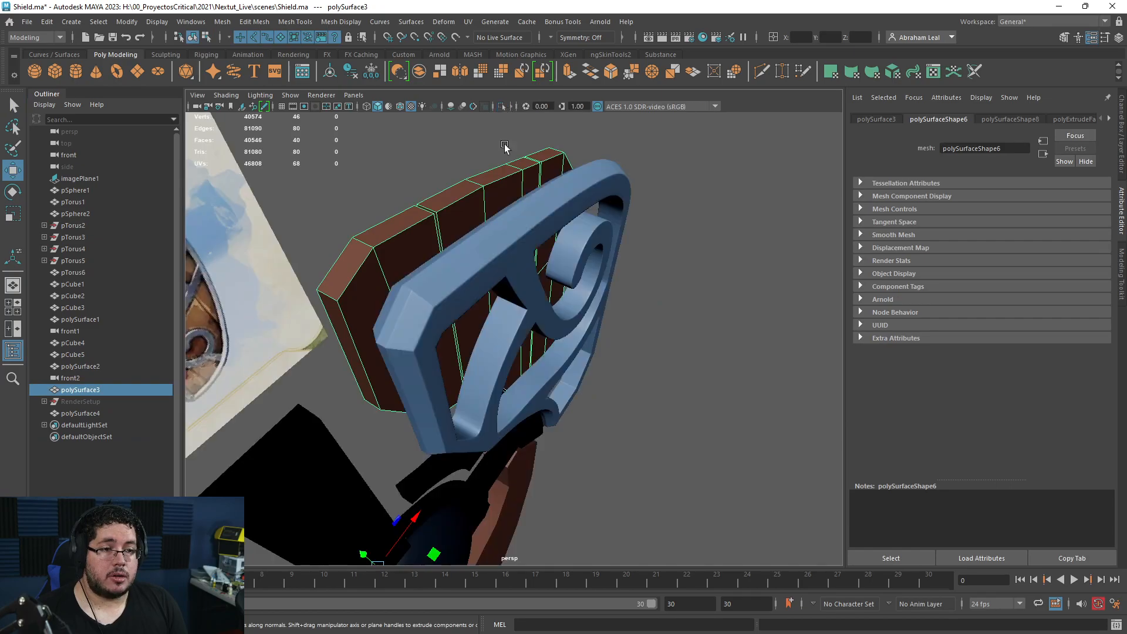
- Move the plank panel in depth into the metal frame and center its pivot
left_click_drag(503, 125, 468, 234, "alt")
middle_click_drag(491, 524, 456, 442, "alt")
left_click_drag(479, 473, 446, 329)
left_click(329, 72)
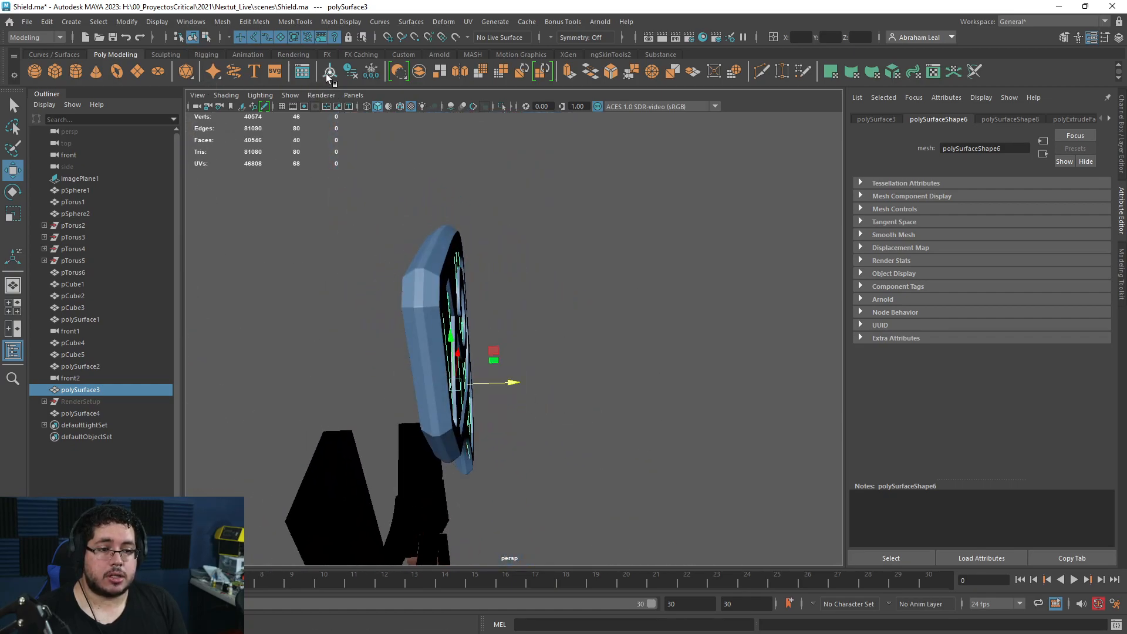
left_click_drag(528, 329, 574, 332, "alt")
scroll(573, 332, "up", 4)
key("e")
left_click_drag(642, 388, 384, 343, "alt")
key("r")
key("w")
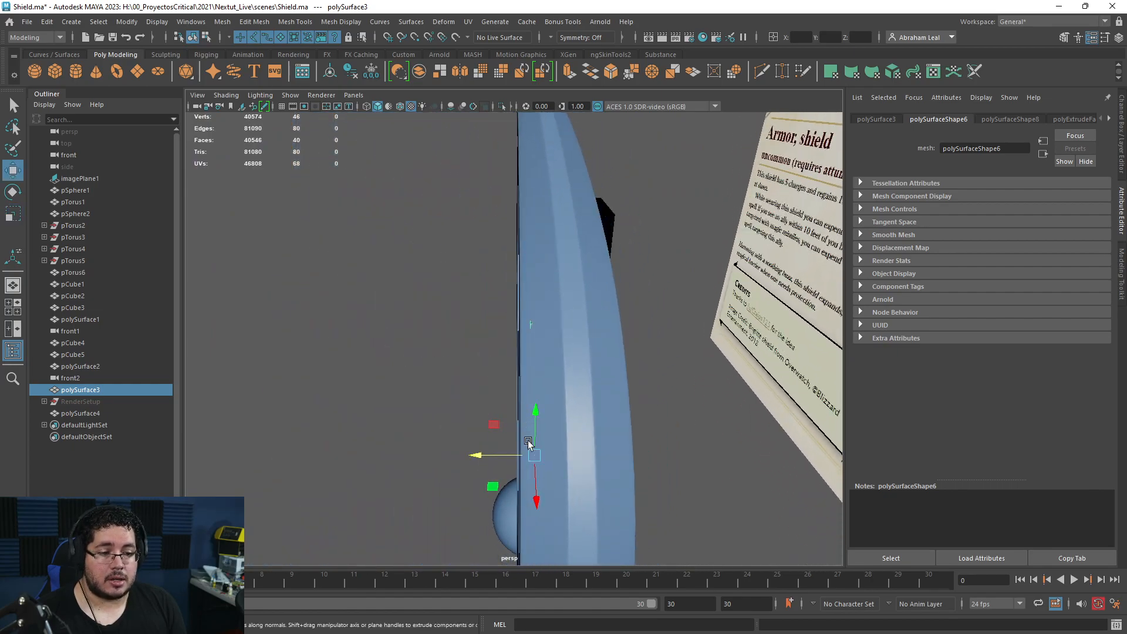
- Snap the plank panel in depth to a vertex of the frame
key("4")
key("v")
left_click_drag(503, 455, 568, 234)
key("6")
mouse_move(581, 284)
left_mouse_down("alt")
mouse_move(591, 297)
mouse_move(523, 284)
mouse_move(617, 282)
mouse_move(549, 405)
left_mouse_up("alt")
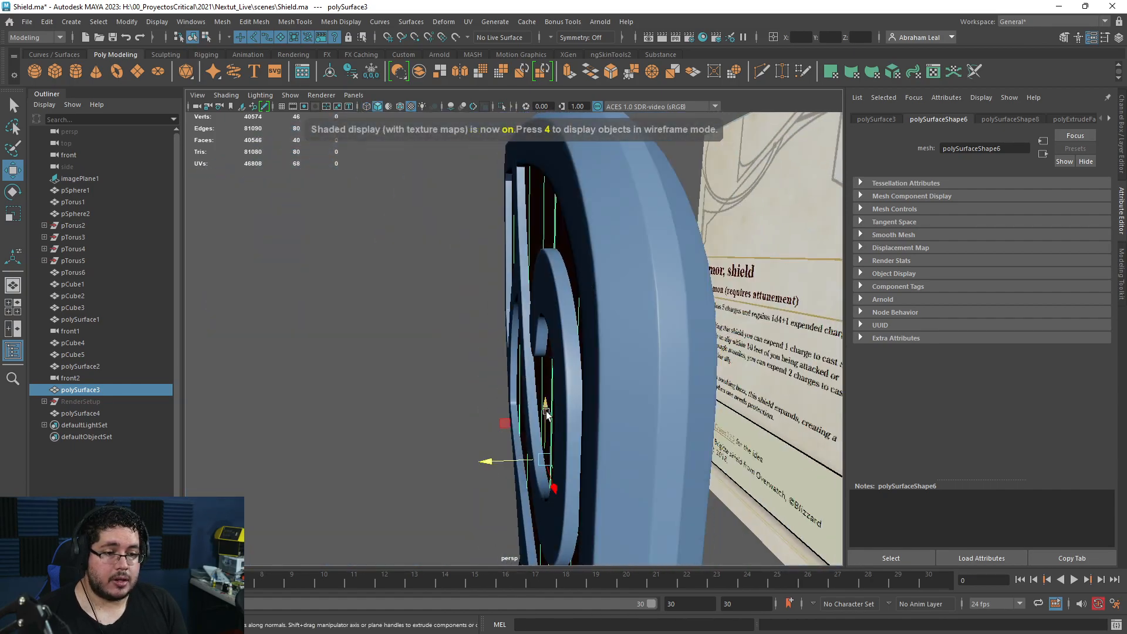
key("r")
left_click_drag(496, 460, 622, 420, "alt")
right_click_drag(623, 420, 558, 400, "alt")
left_click_drag(558, 399, 593, 399, "alt")
- Isolate the plank panel and select the left plank's front outline edges
left_click(741, 348)
left_click_drag(741, 348, 707, 320, "alt")
left_click(586, 339)
left_click_drag(585, 340, 330, 284, "alt")
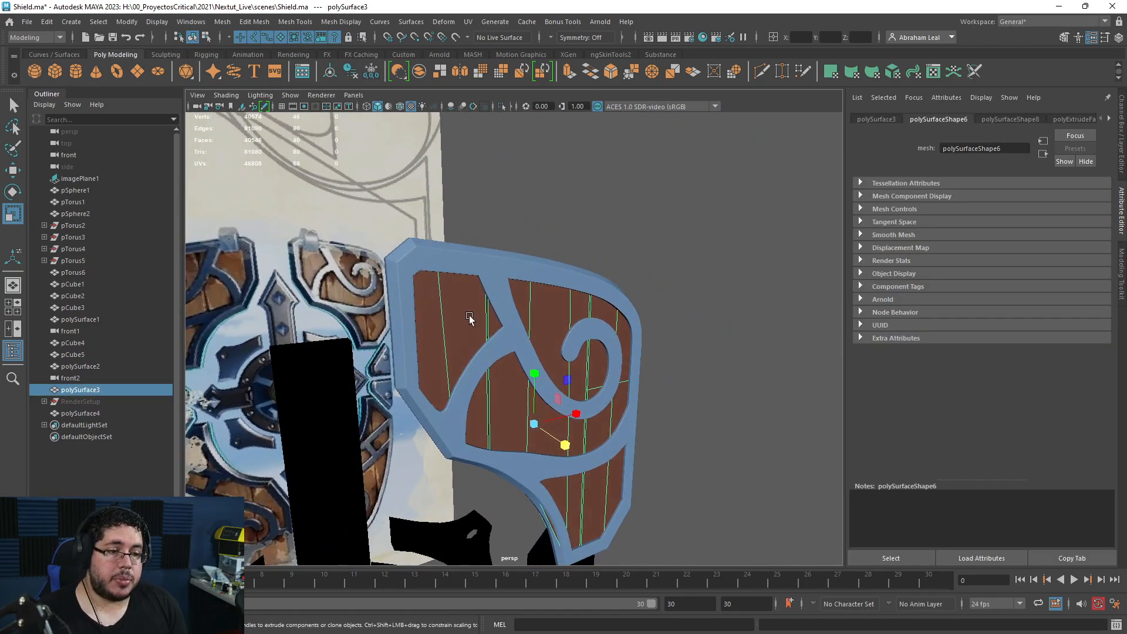
left_click(501, 107)
left_click_drag(523, 272, 478, 307, "alt")
right_click_drag(488, 307, 490, 257)
double_click(438, 234)
left_click_drag(443, 294, 463, 275, "alt")
key("q")
left_click(469, 305, "shift")
left_click_drag(469, 317, 423, 311, "alt")
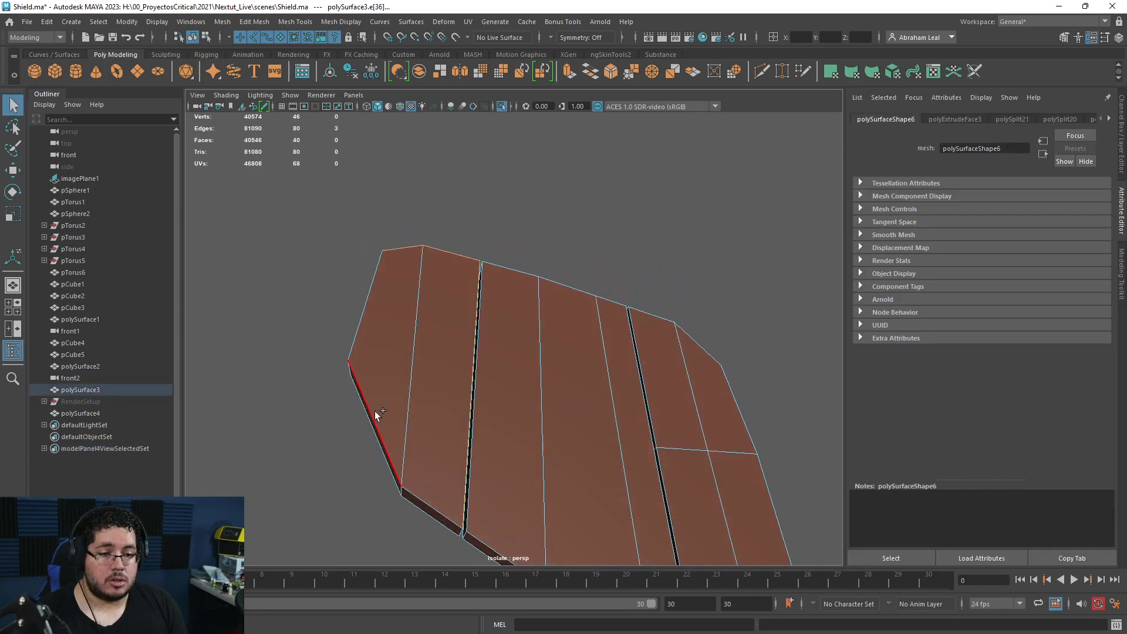
double_click(375, 411, "shift")
left_click_drag(375, 411, 419, 416, "alt")
left_click(369, 346, "shift")
- Add the left plank's rear outline and thickness edges to the selection
left_click_drag(369, 347, 657, 357, "alt")
left_click(615, 294, "shift")
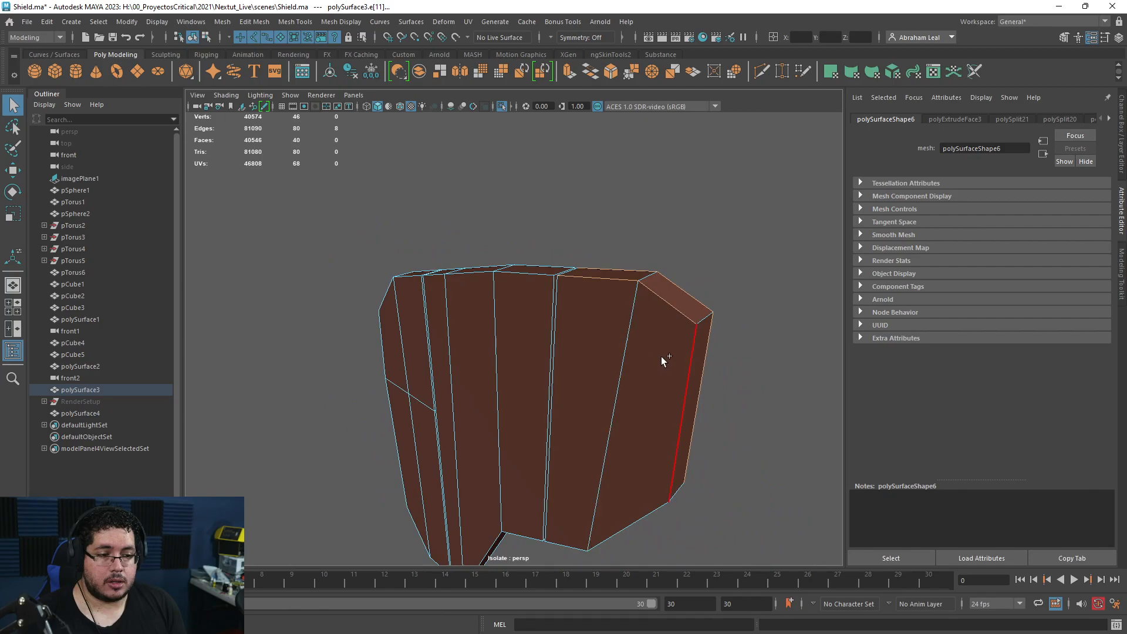
left_click(562, 337, "shift")
left_click_drag(562, 337, 648, 338, "alt")
double_click(706, 351, "shift")
left_click(675, 318, "shift")
left_click_drag(675, 319, 641, 333, "alt")
left_click(555, 249, "shift")
left_click_drag(579, 290, 583, 346, "alt")
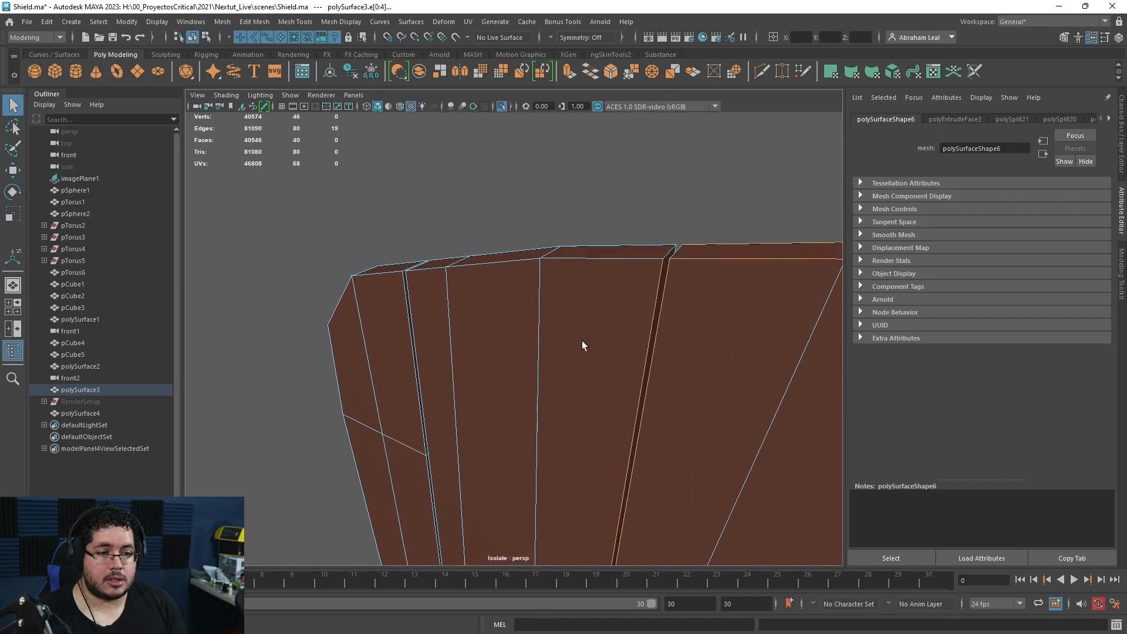
- Extend the edge selection along the middle plank's upper and side edges, using wireframe display
left_click(600, 241, "shift")
left_click_drag(600, 241, 483, 337, "alt")
left_click(601, 259, "shift")
middle_click_drag(483, 337, 596, 433, "alt")
left_click(414, 290, "shift")
left_click_drag(414, 290, 447, 320, "alt")
key("4")
double_click(551, 252, "shift")
double_click(567, 192, "shift")
left_click_drag(609, 271, 619, 259, "alt")
double_click(700, 354, "shift")
- Extend the edge selection around the lower and outer borders of the middle and right planks
left_click_drag(700, 354, 445, 453, "alt")
left_click(468, 421, "shift")
left_click(528, 411, "shift")
middle_click_drag(527, 411, 511, 376, "alt")
left_click_drag(511, 376, 533, 382, "alt")
double_click(533, 382, "shift")
middle_click_drag(533, 382, 526, 435, "alt")
left_click_drag(526, 435, 499, 423, "alt")
middle_click_drag(487, 428, 456, 546, "alt")
double_click(518, 355, "shift")
left_click_drag(510, 365, 669, 398, "alt")
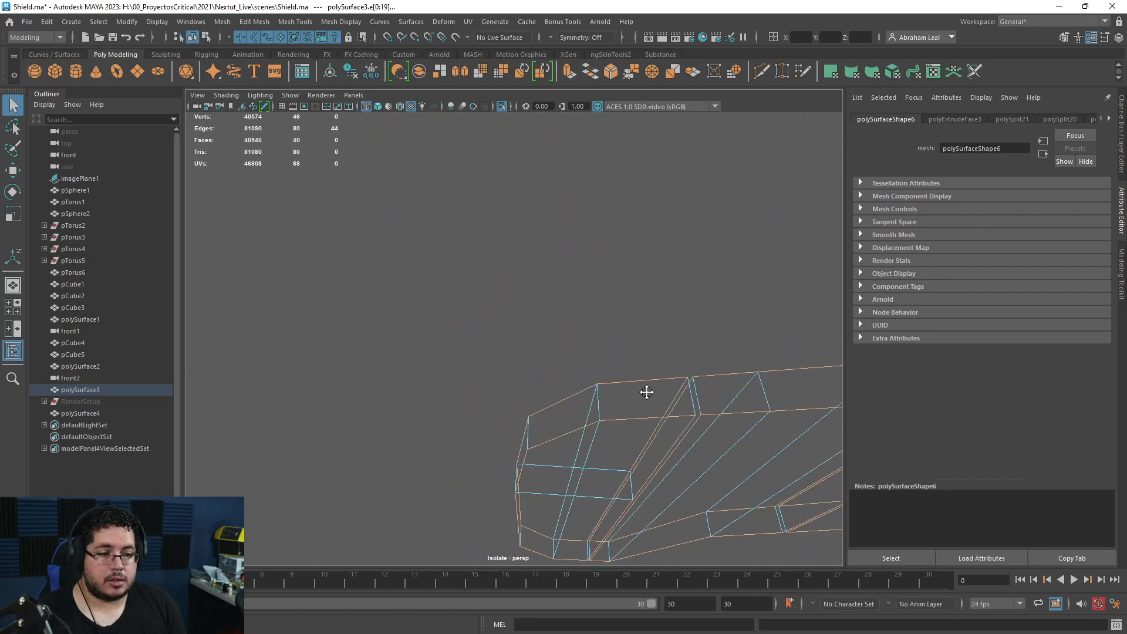
- Add the missed upper border segments and short thickness edges beside the right plank gap to the selection
middle_click_drag(669, 397, 493, 297, "alt")
scroll(493, 296, "up", 4)
left_click(443, 281, "shift")
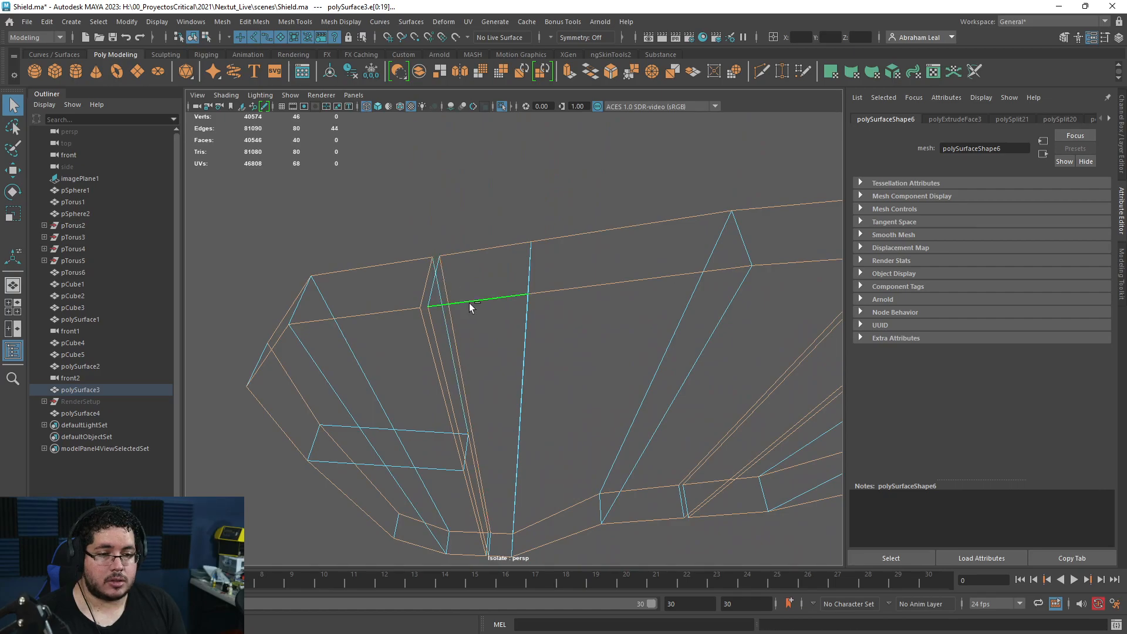
left_click_drag(599, 365, 493, 301, "alt")
left_click(675, 455, "shift")
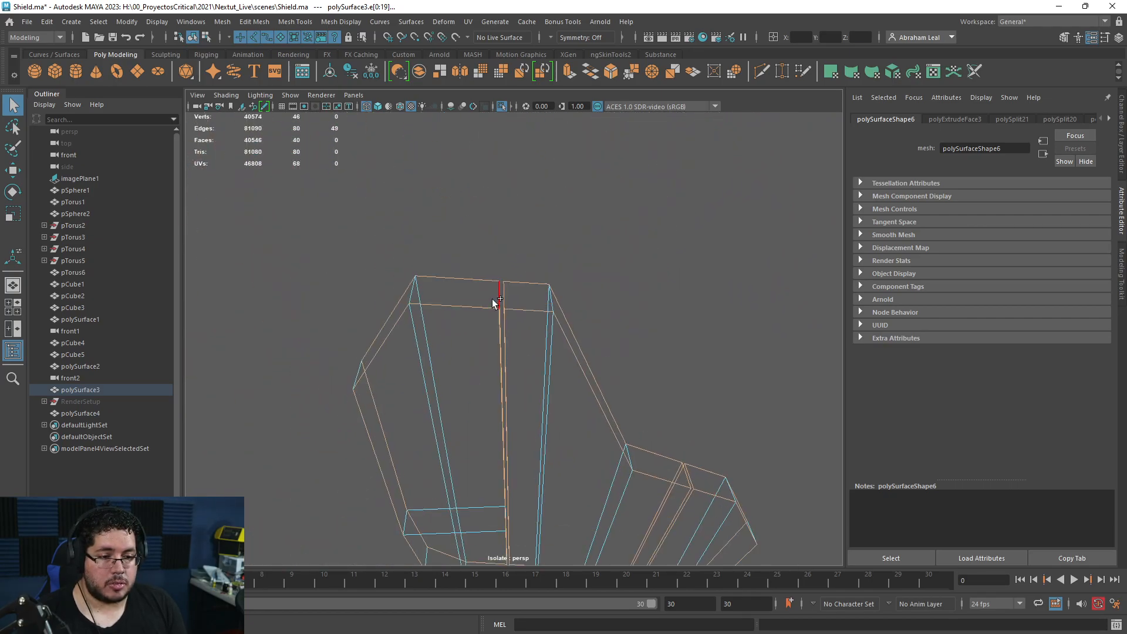
left_click_drag(616, 328, 596, 200, "alt")
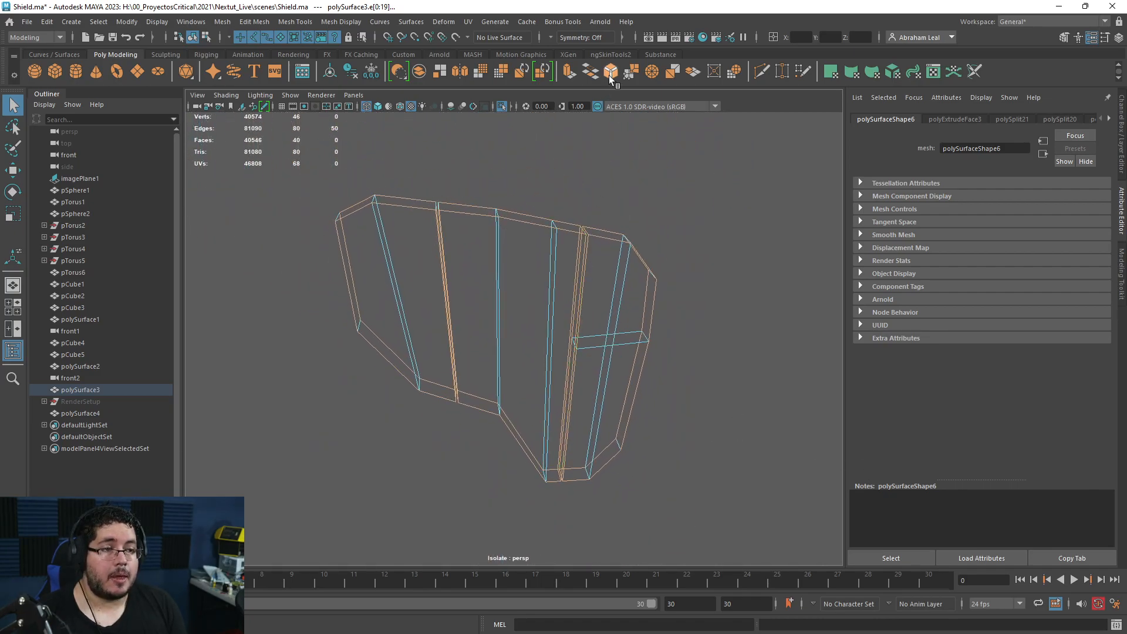
- Bevel the selected plank edges with a fraction of 0.22 and 2 segments, and return to shaded display
left_click(609, 72)
left_click_drag(624, 275, 671, 389, "alt")
key("6")
mouse_move(703, 355)
left_mouse_down()
mouse_move(686, 351)
mouse_move(690, 363)
left_mouse_up()
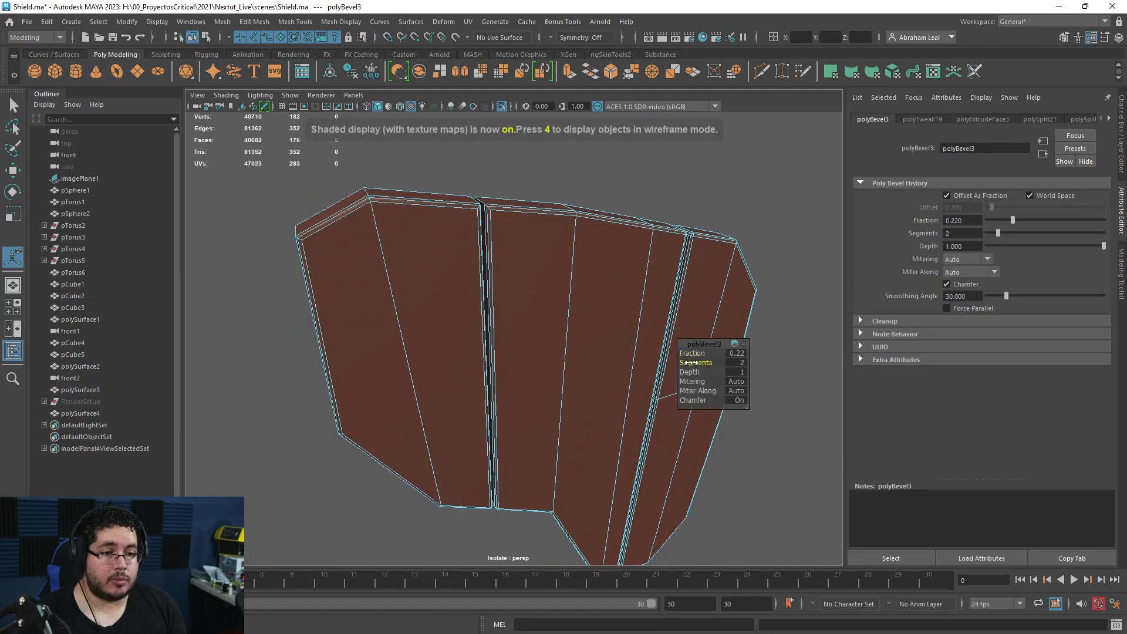
- Preview the beveled planks with smoothing on and off to check how their corners hold
key("3")
left_click(595, 163)
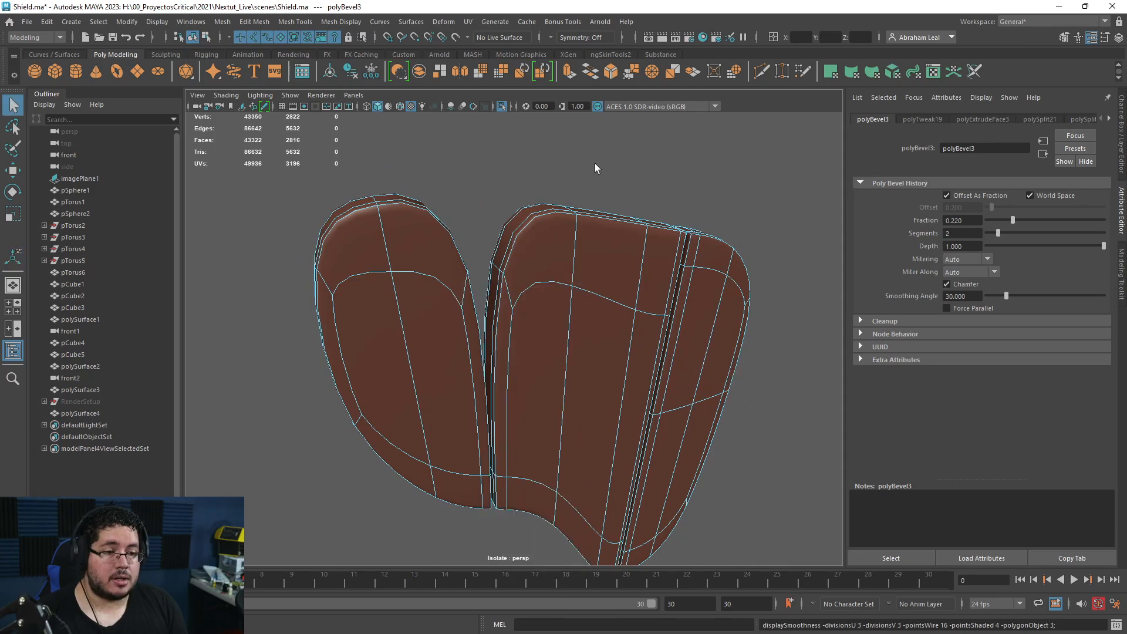
key("q")
left_click(597, 313)
key("1")
key("3")
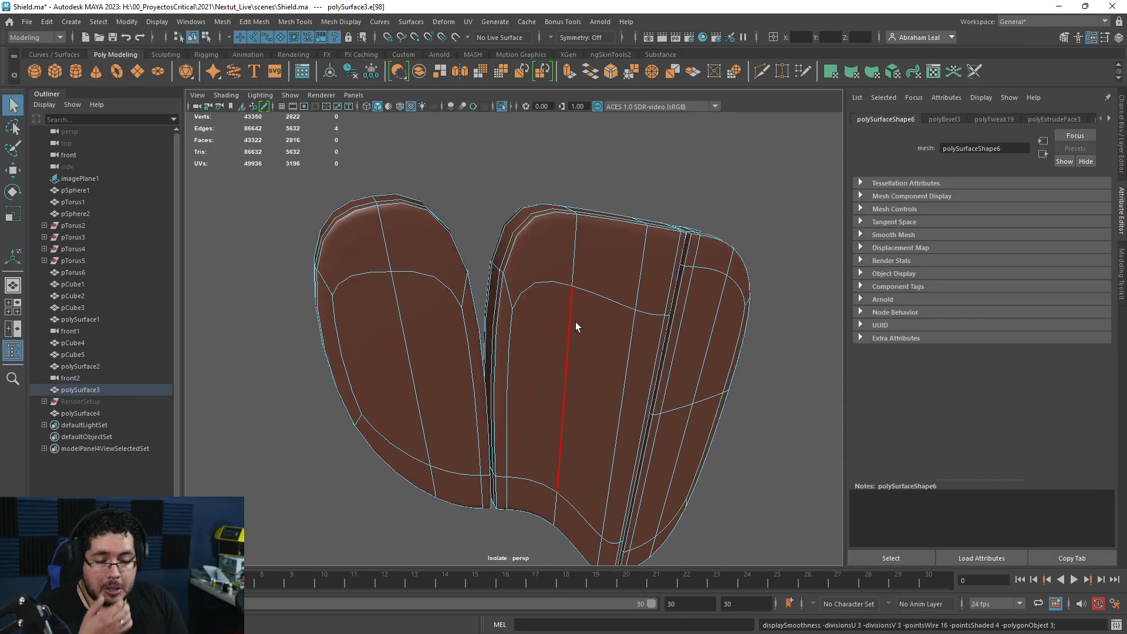
key("1")
- Insert supporting edge loops with Multi-Cut along the left plank's upper, outer, inner and lower edges
left_click(761, 71)
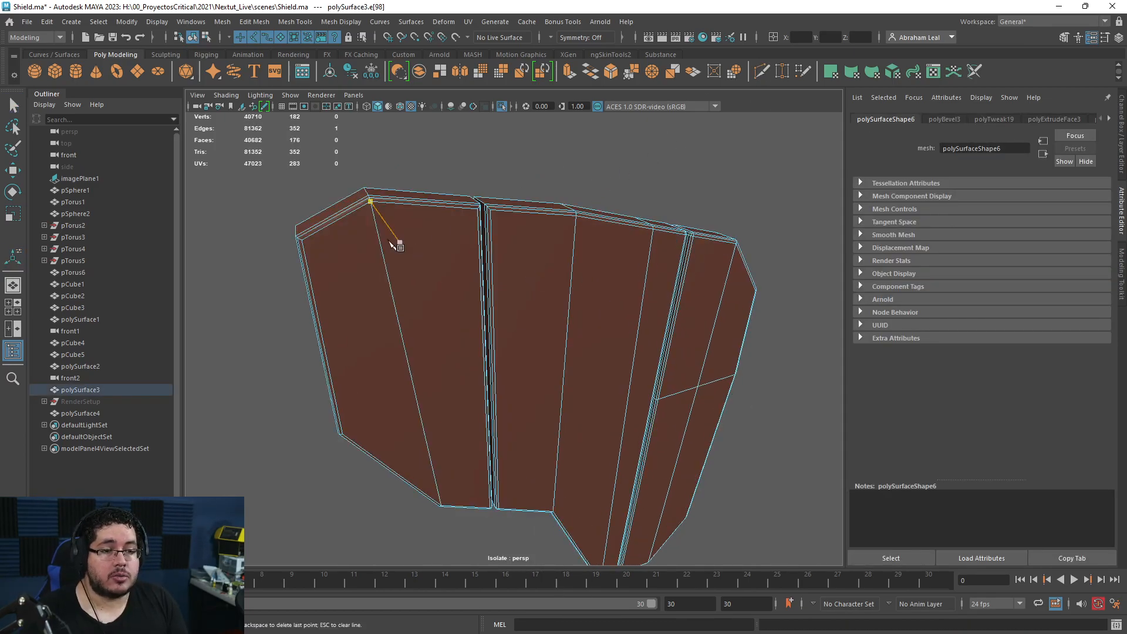
left_click(372, 205, "ctrl")
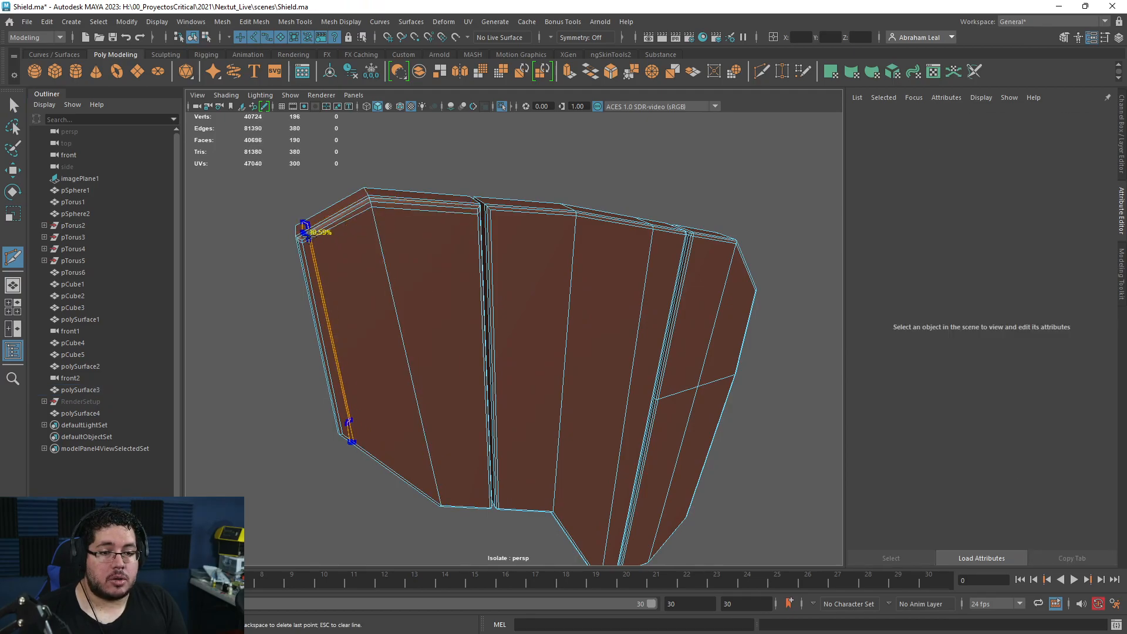
left_click(300, 235, "ctrl")
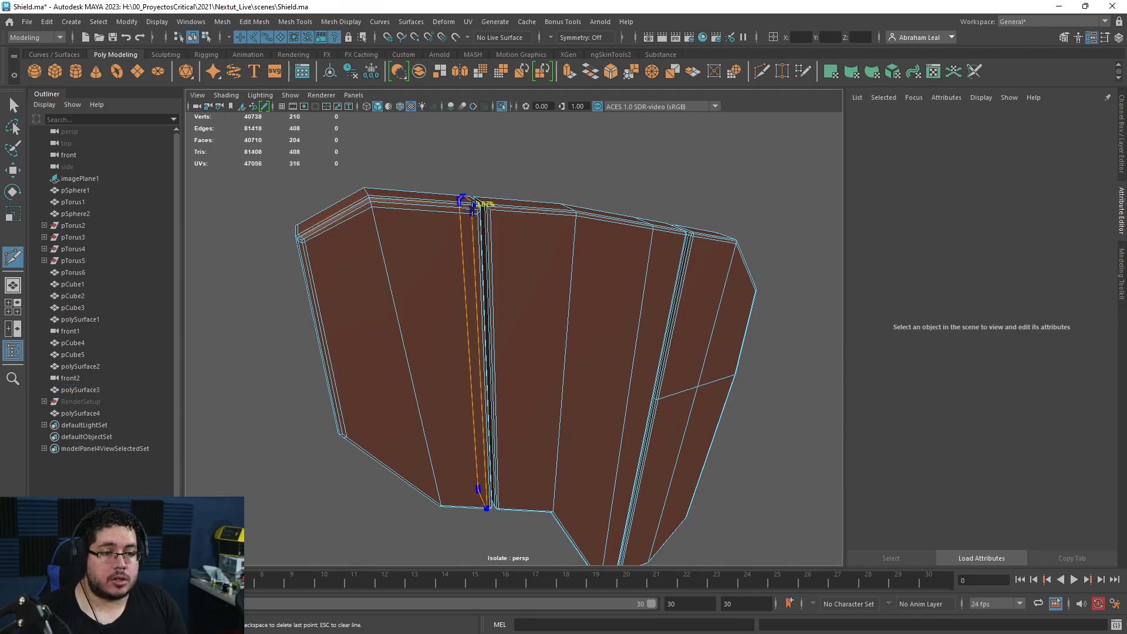
left_click(470, 205, "ctrl")
middle_click_drag(444, 399, 417, 252, "alt")
key("alt+space")
left_click_drag(423, 385, 415, 253, "alt")
middle_click_drag(414, 253, 423, 362, "alt")
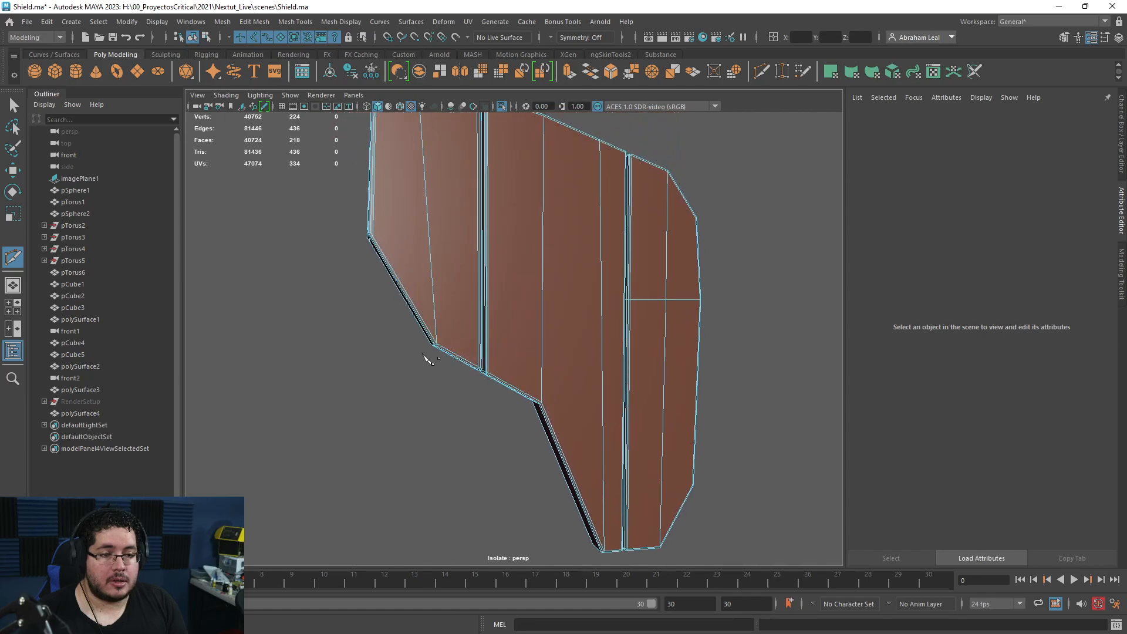
left_click(437, 335, "ctrl")
left_click_drag(473, 385, 448, 390, "alt")
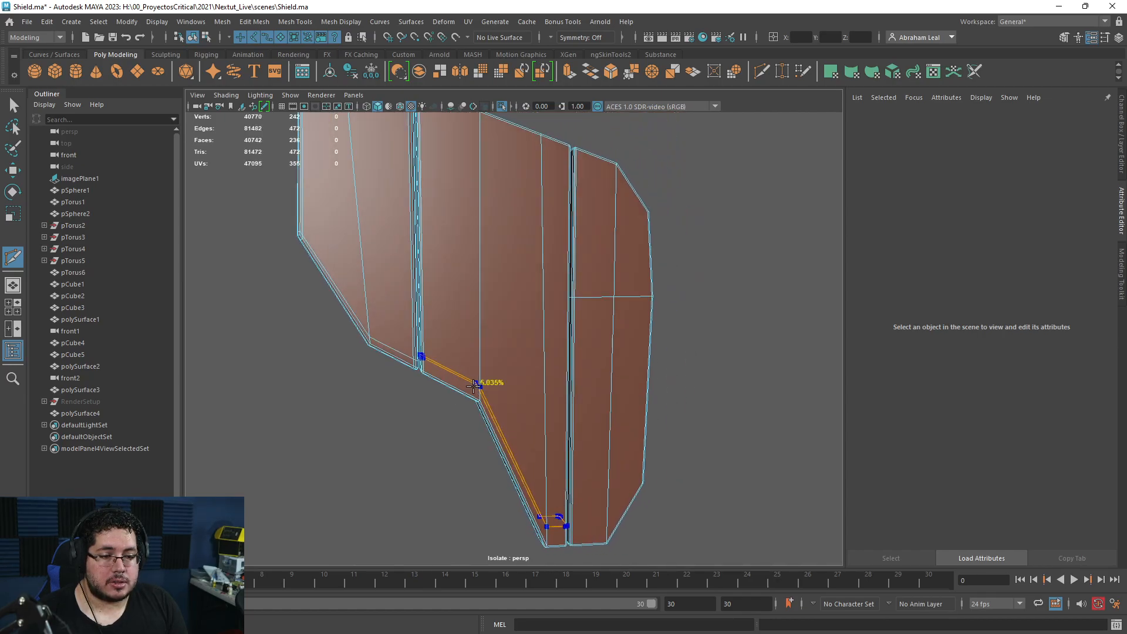
- Insert supporting edge loops along the middle plank's lower, upper and side edges
left_click(480, 394, "ctrl")
left_click_drag(490, 357, 478, 288, "alt")
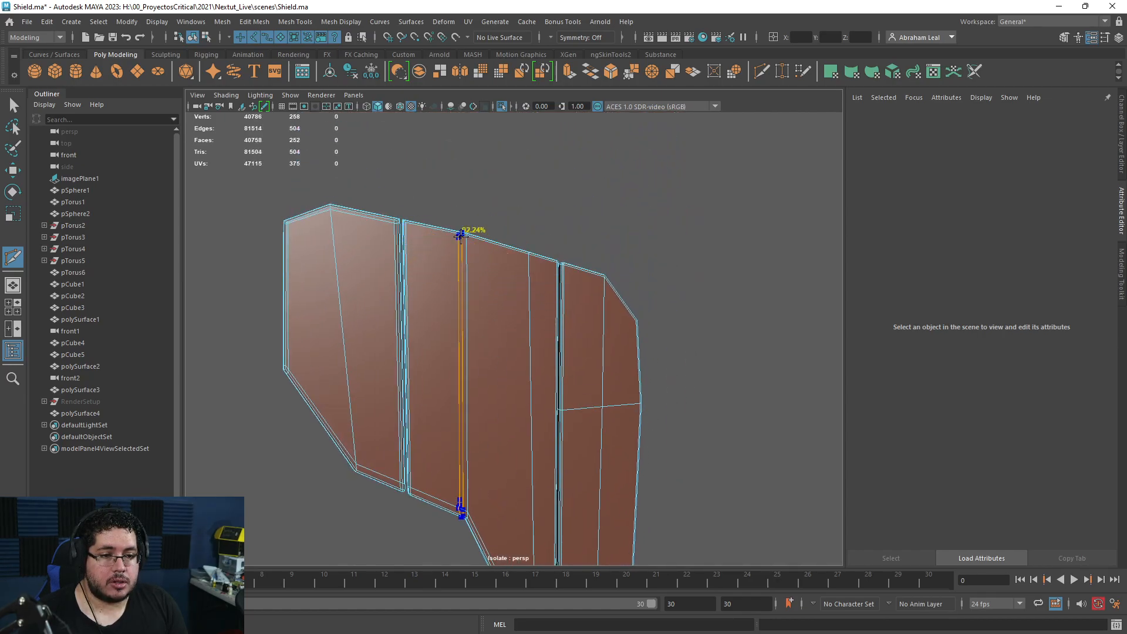
left_click(463, 237, "ctrl")
left_click(408, 224, "ctrl")
left_click_drag(482, 348, 450, 261, "alt")
left_click(451, 261, "ctrl")
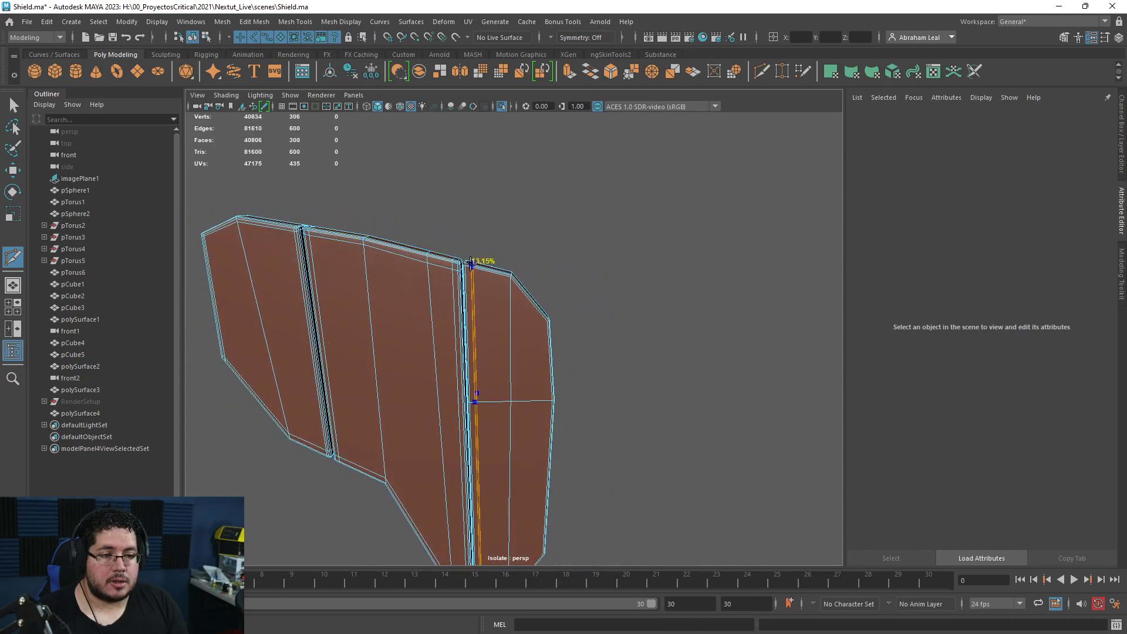
- Add a supporting edge loop near the right plank's lower outer bend and preview the planks smoothed
left_click_drag(547, 346, 499, 466, "alt")
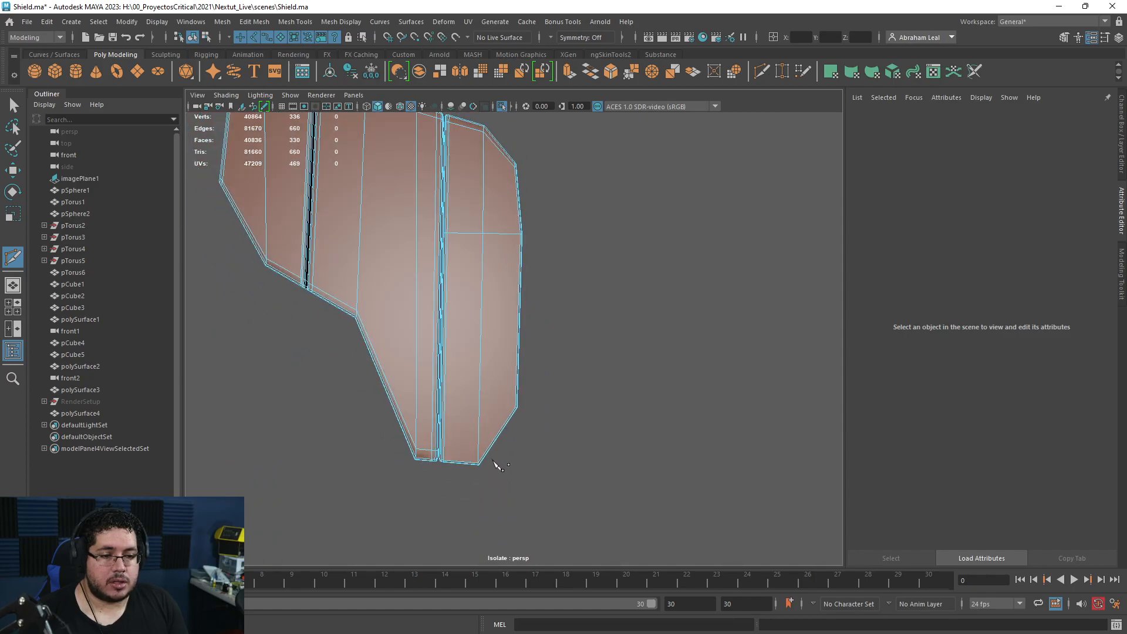
left_click(514, 407, "ctrl")
key("3")
left_click_drag(574, 408, 561, 400, "alt")
- Return the planks to object mode and bring the rest of the shield back into view
key("q")
right_click_drag(478, 284, 532, 267)
left_click(535, 269)
middle_click_drag(537, 272, 579, 395, "alt")
left_click(509, 353)
left_click_drag(508, 354, 520, 323, "alt")
left_click(647, 350)
left_click(503, 106)
left_click_drag(547, 284, 381, 362, "alt")
left_click(381, 362)
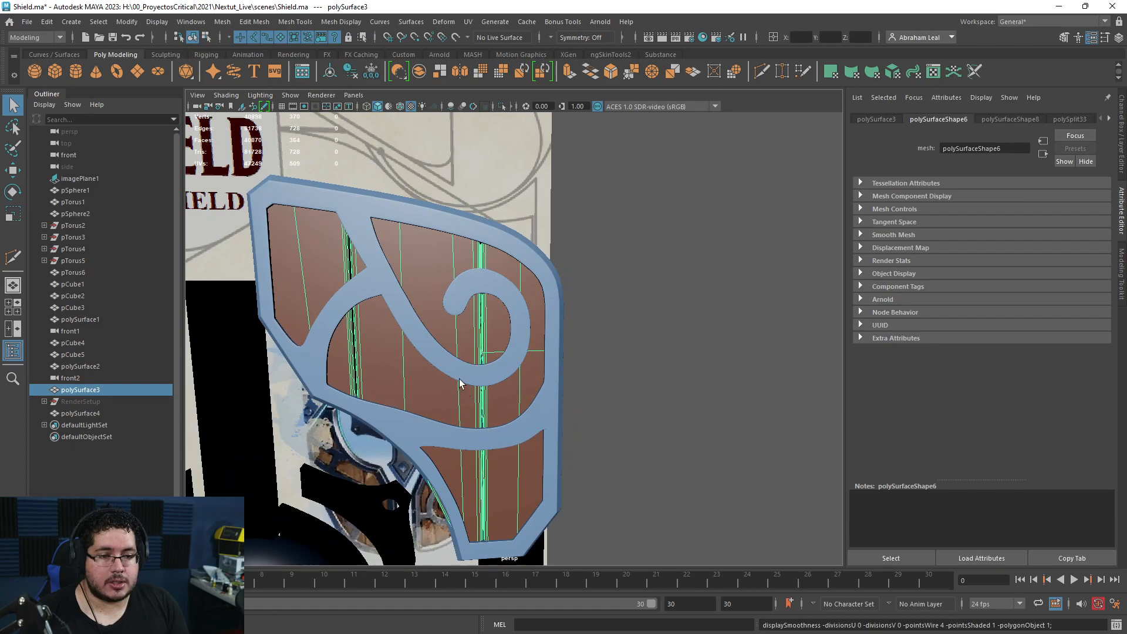
middle_click_drag(446, 364, 539, 358, "alt")
left_click_drag(539, 357, 530, 356, "alt")
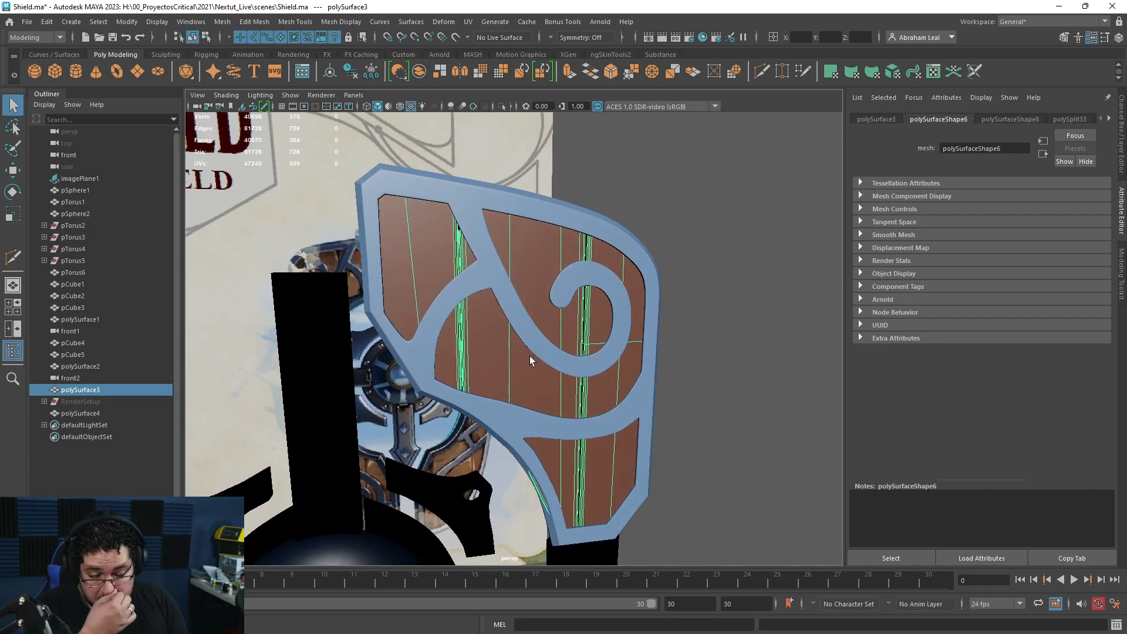
- Separate the plank panel into individual plank objects and switch to the front view
left_click(234, 20)
left_click(267, 75)
left_click(445, 251)
left_click(446, 251)
left_click(605, 303)
left_click(573, 309)
key("space")
left_click_drag(587, 325, 587, 346)
scroll(534, 317, "up", 5)
middle_click_drag(587, 346, 516, 379, "alt")
- Select the separated planks and center the pivot of each one
key("4")
left_click(541, 266)
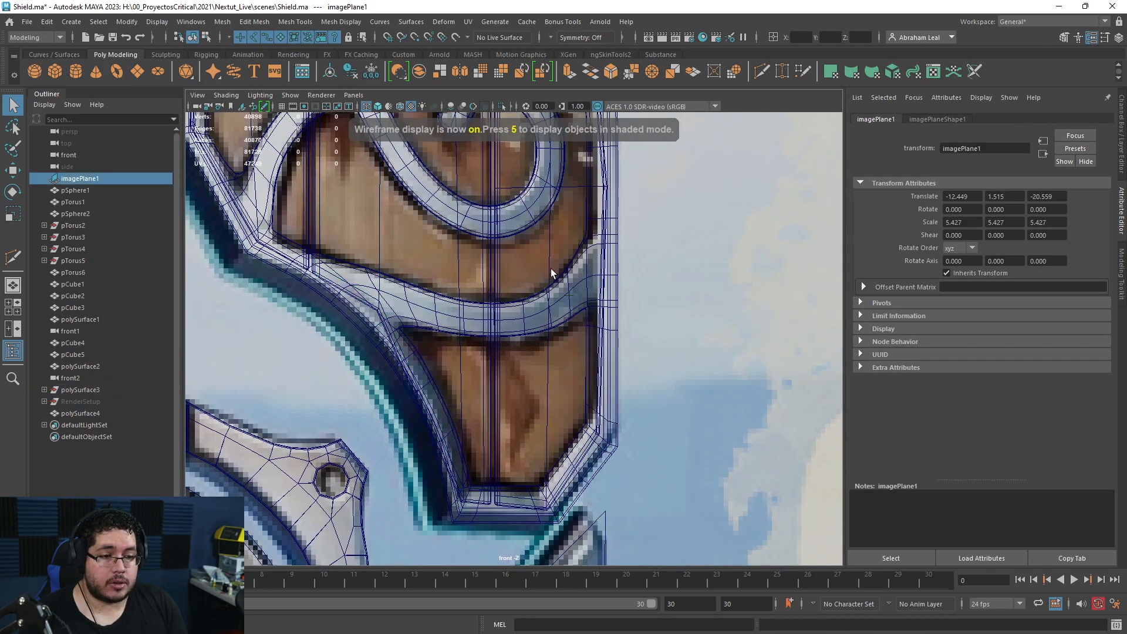
key("5")
left_click(538, 256)
key("f")
key("r")
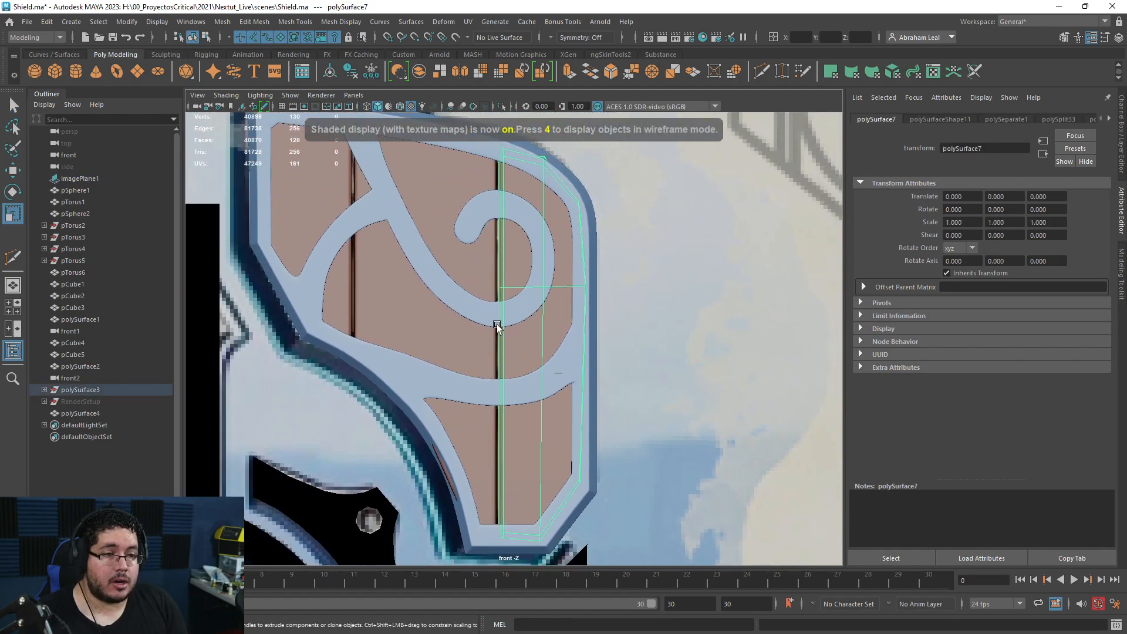
scroll(541, 316, "down", 4)
left_click(452, 275)
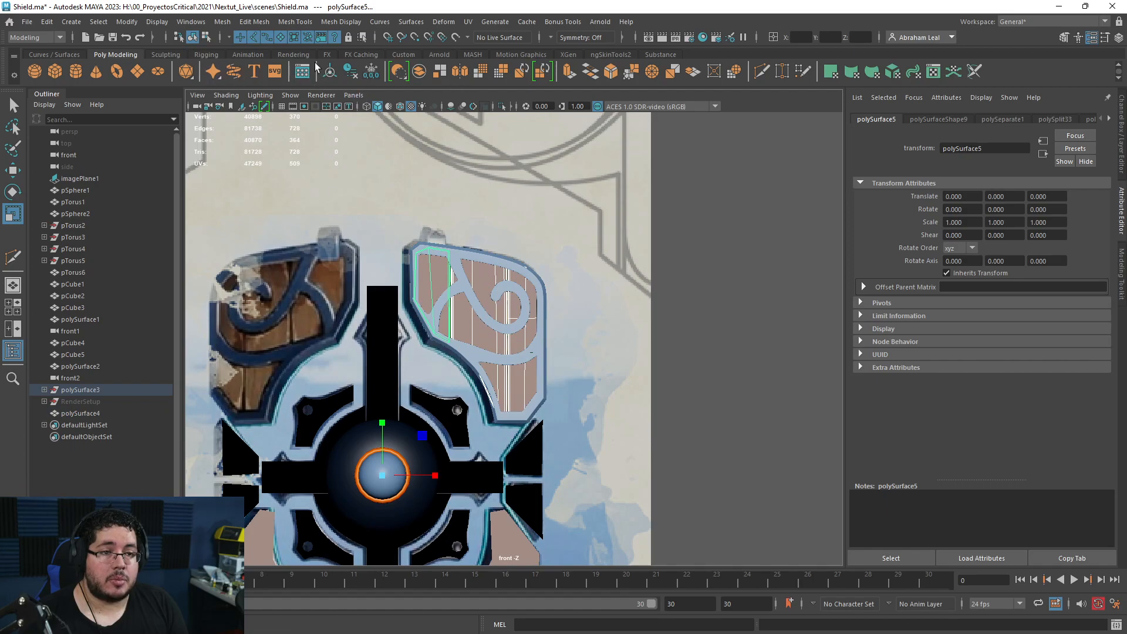
left_click(491, 284)
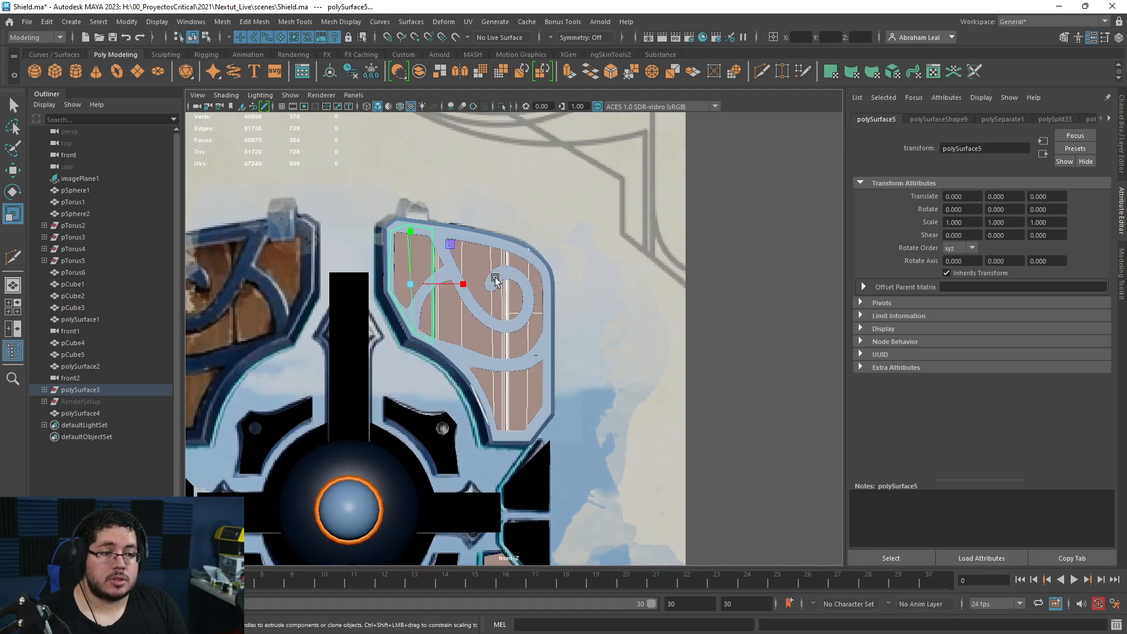
- Widen the right plank to an X scale of 1.022 and shift it to an X translate of -0.022
scroll(538, 334, "up", 6)
left_click_drag(590, 343, 591, 340)
key("w")
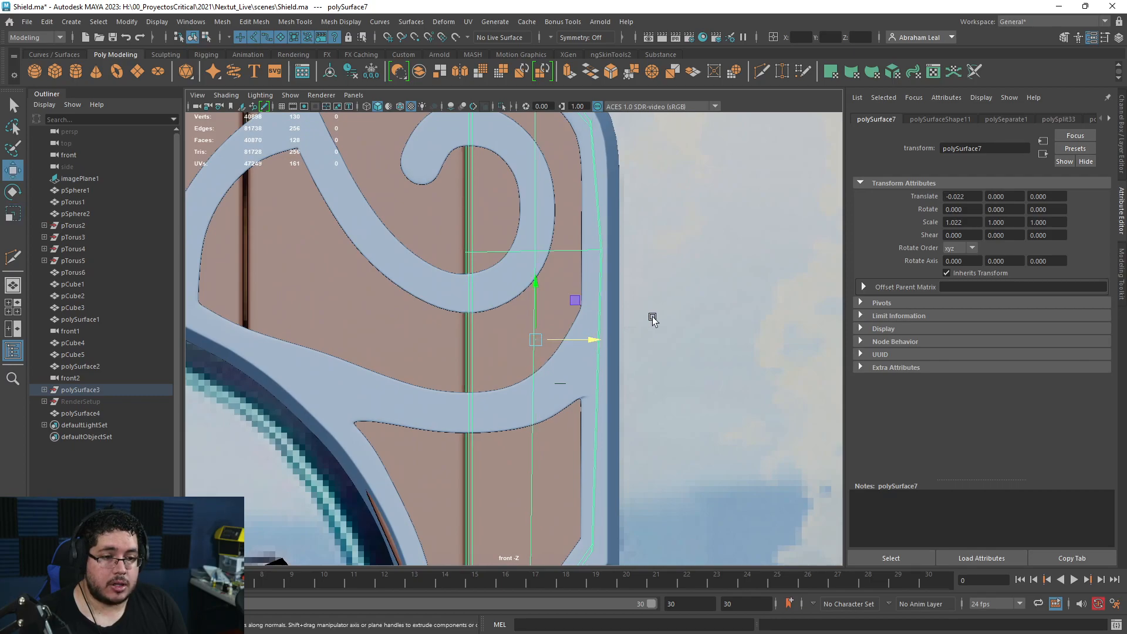
left_click(652, 317)
- Select the vertices at the right plank's upper bend and nudge them slightly beneath the frame
key("f")
scroll(479, 360, "up", 10)
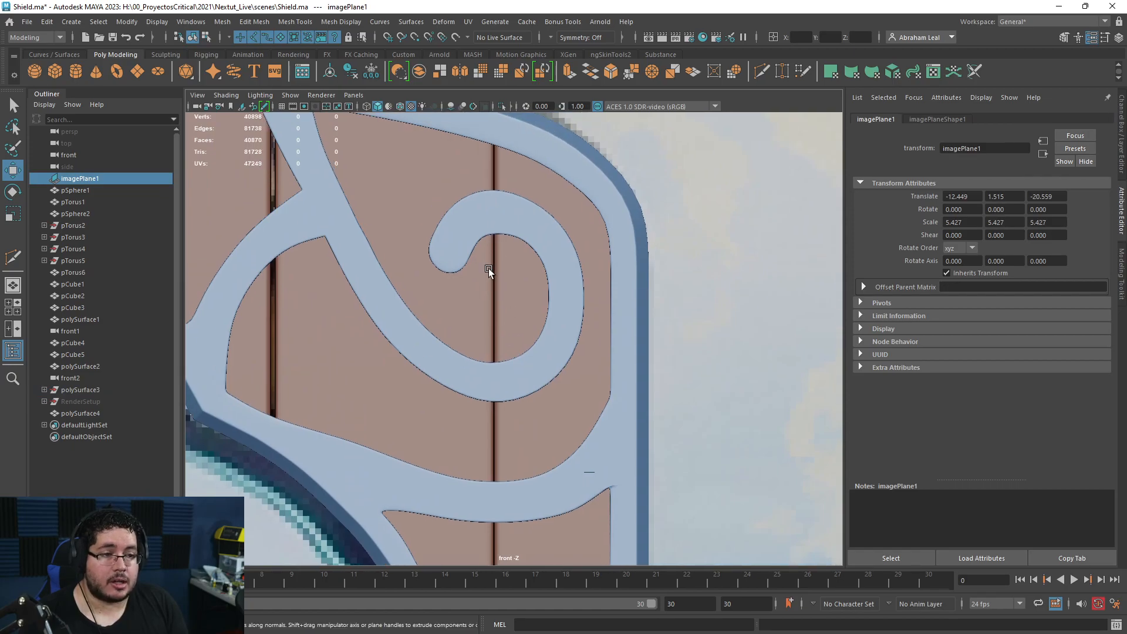
middle_click_drag(529, 373, 503, 242, "alt")
middle_click_drag(548, 289, 530, 229, "alt")
middle_click_drag(611, 507, 587, 397, "alt")
scroll(587, 397, "up", 3)
left_click(474, 347)
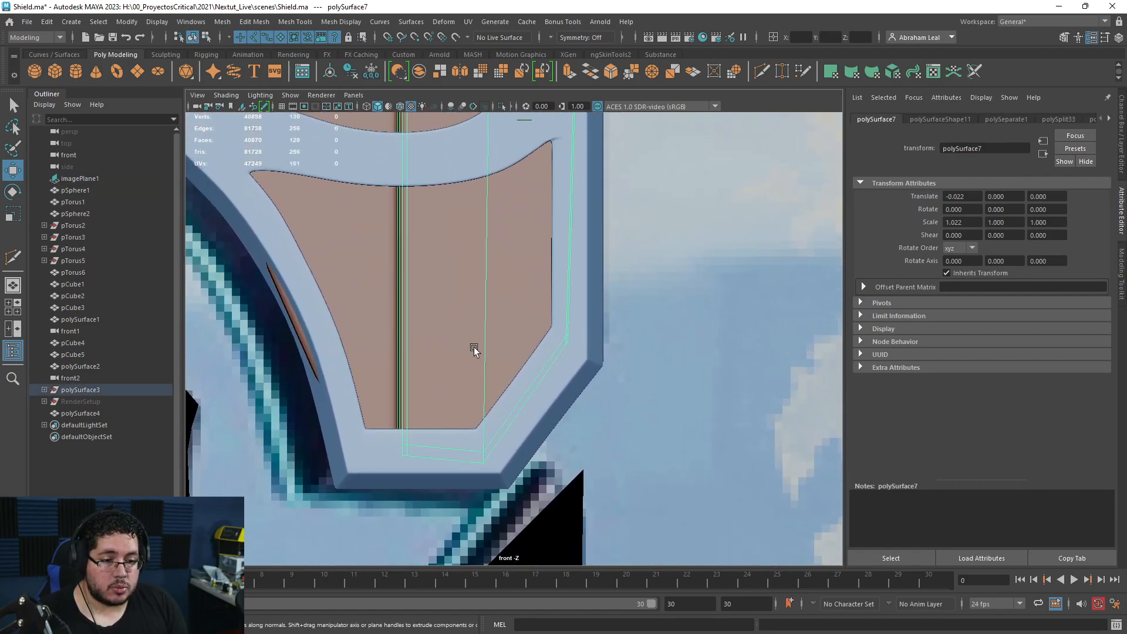
middle_click_drag(573, 251, 564, 355, "alt")
middle_click_drag(523, 139, 548, 444, "alt")
middle_click_drag(495, 121, 518, 264, "alt")
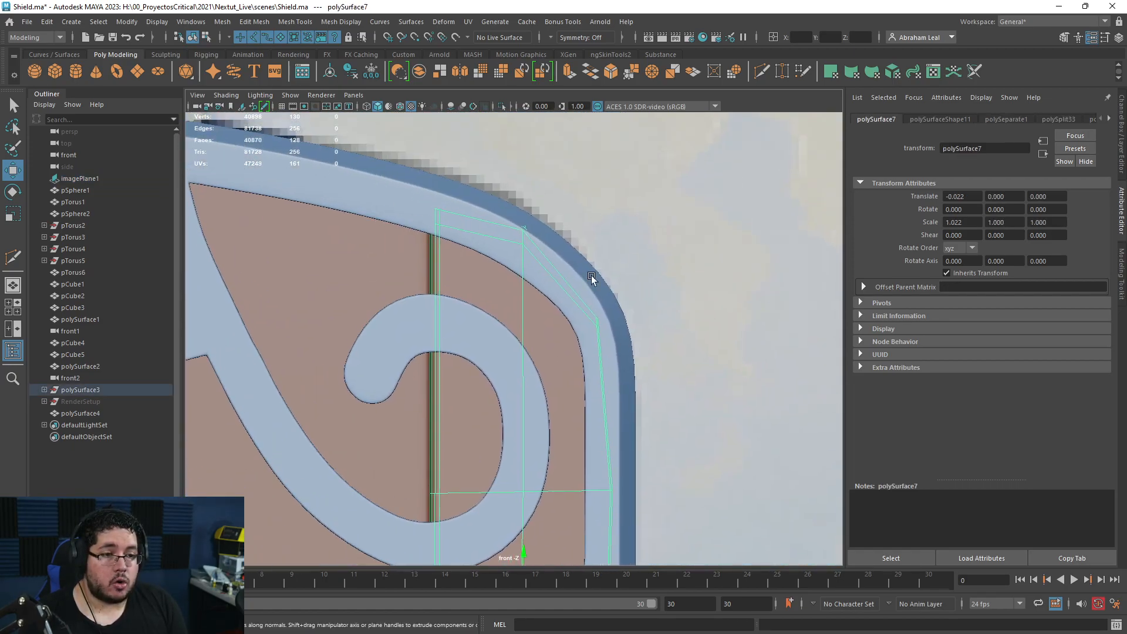
scroll(574, 252, "up", 8)
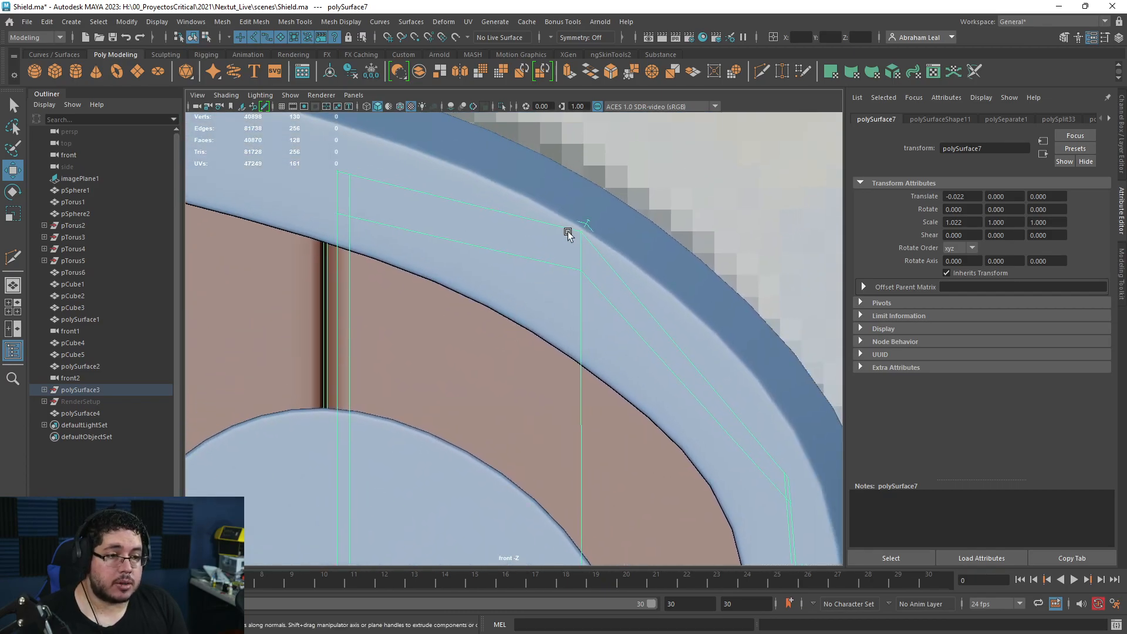
right_click_drag(523, 298, 464, 277)
left_click_drag(622, 188, 545, 320)
left_click_drag(586, 201, 586, 202)
key("6")
left_click(565, 307)
left_click(482, 350)
scroll(328, 320, "down", 12)
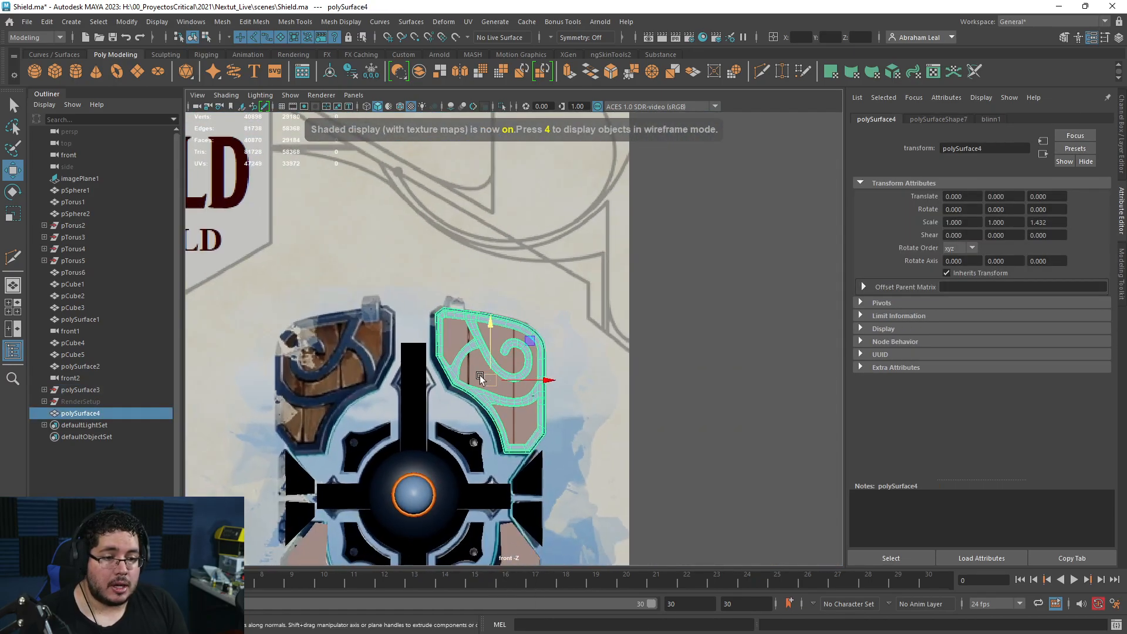
- Shift the vertices along the middle plank's left edge sideways to narrow the gap to the left plank
scroll(474, 371, "up", 5)
right_click_drag(441, 319, 431, 258)
left_click_drag(402, 233, 435, 475)
scroll(423, 403, "up", 5)
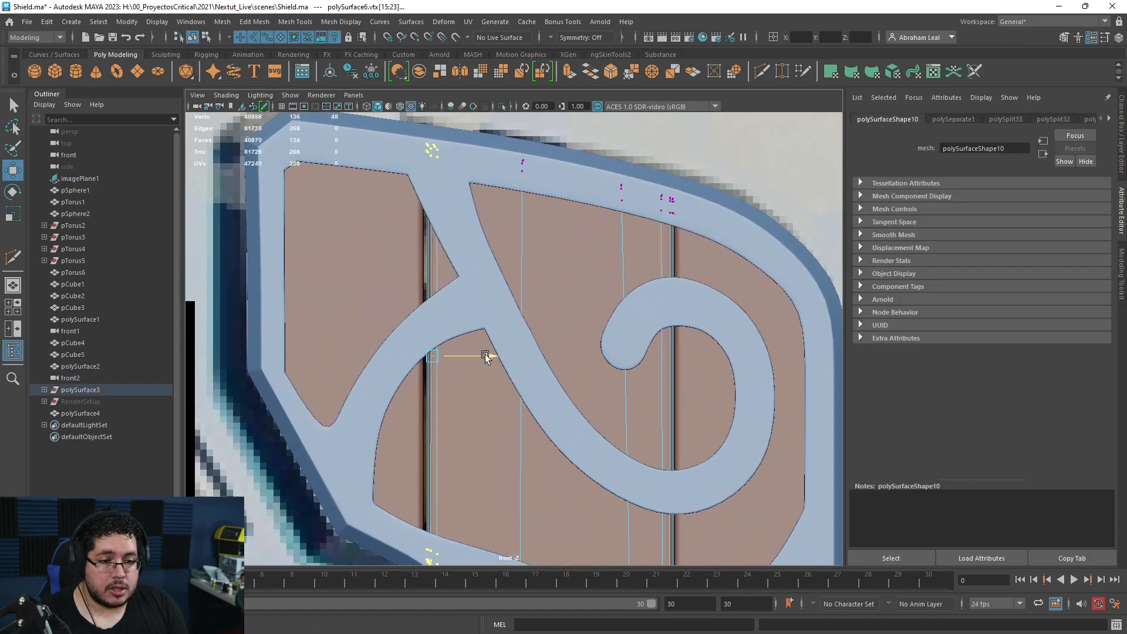
- Adjust the vertices along the left plank's right edge to leave a thin seam beside the middle plank
key("F8")
left_click(372, 268)
right_click_drag(373, 268, 323, 260)
scroll(492, 219, "down", 5)
left_click_drag(473, 428, 474, 428)
scroll(473, 428, "up", 8)
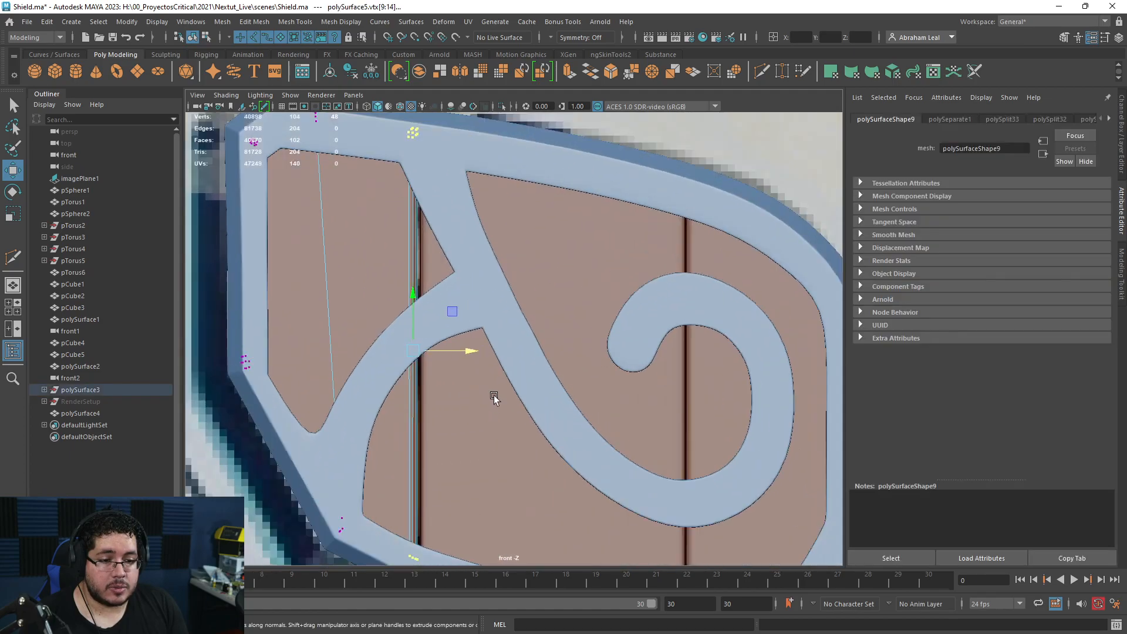
right_click_drag(419, 360, 526, 241)
scroll(618, 217, "down", 8)
left_click(618, 216)
scroll(506, 369, "up", 10)
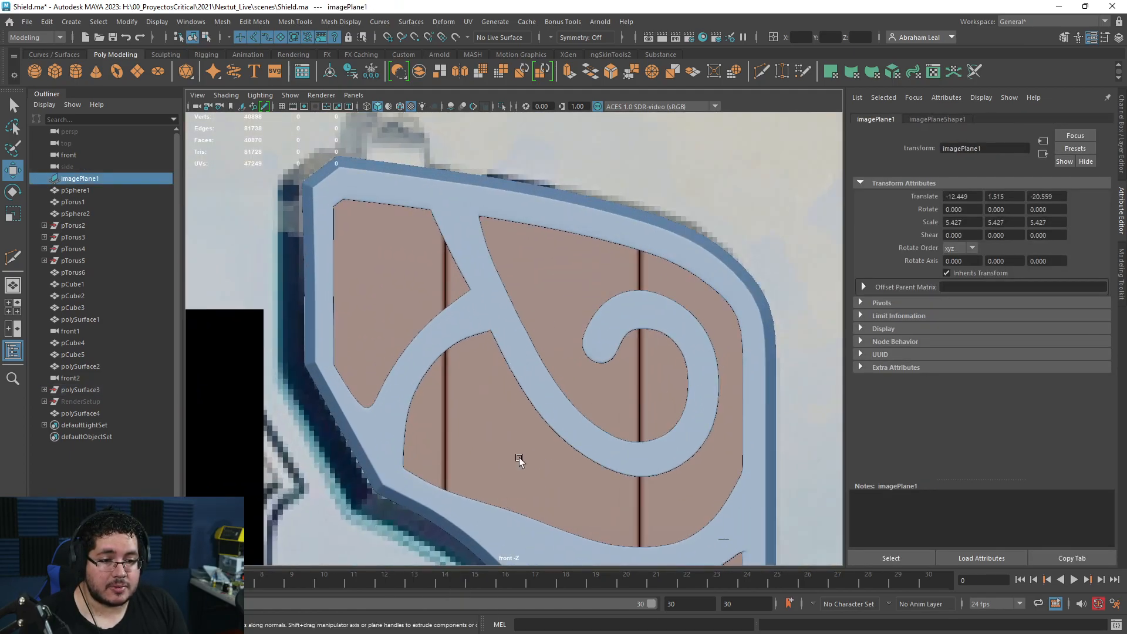
- Insert a vertical edge loop in the middle plank where its lower curved edge pokes past the frame
middle_click_drag(533, 445, 491, 305, "alt")
left_click(476, 357)
scroll(477, 358, "up", 4)
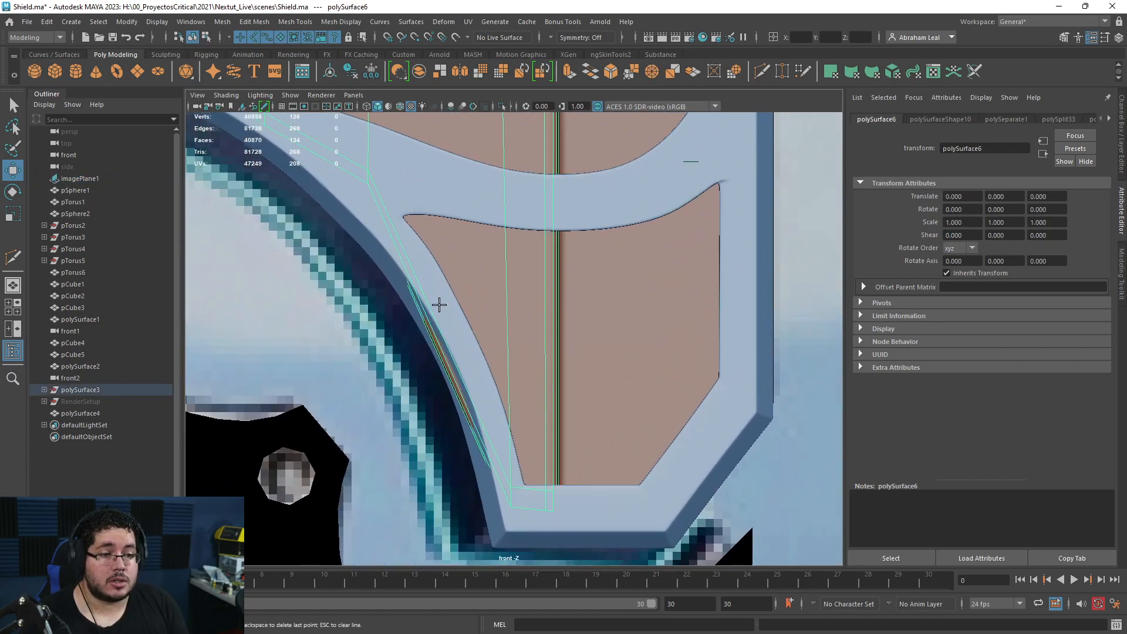
left_click(442, 353, "ctrl")
key("q")
- Raise the inserted loop's lower vertices and adjust the nearby bend so the middle plank's curved edge sits beneath the frame
right_click_drag(453, 317, 405, 314)
left_click_drag(384, 273, 458, 376)
key("ctrl+z")
key("ctrl+z")
right_click_drag(487, 290, 462, 288)
key("4")
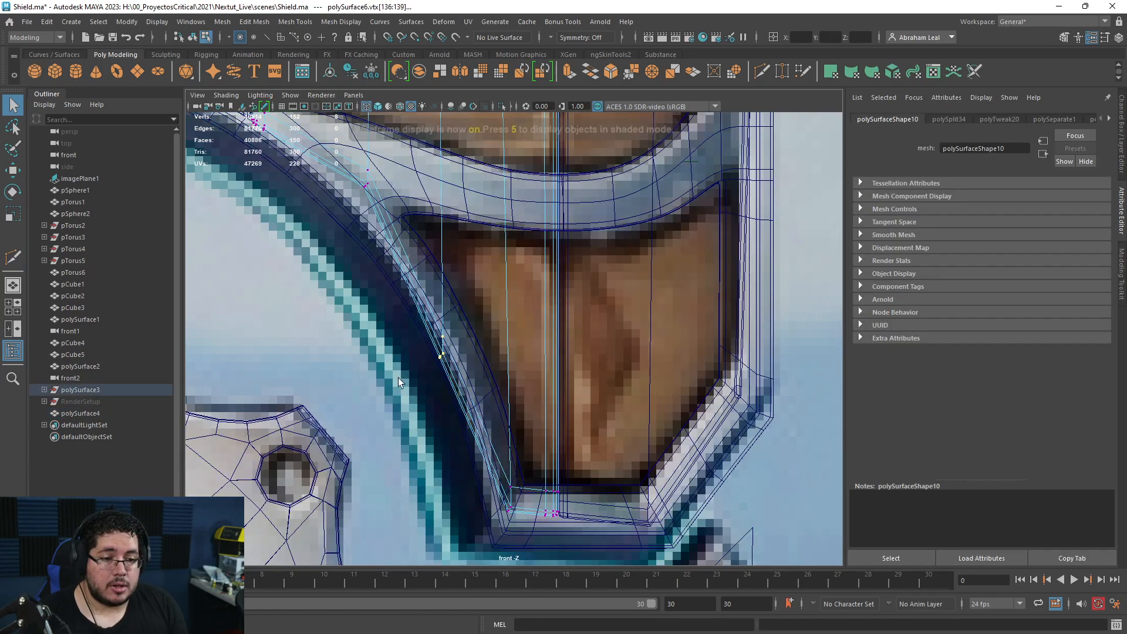
key("w")
left_click_drag(442, 294, 447, 250)
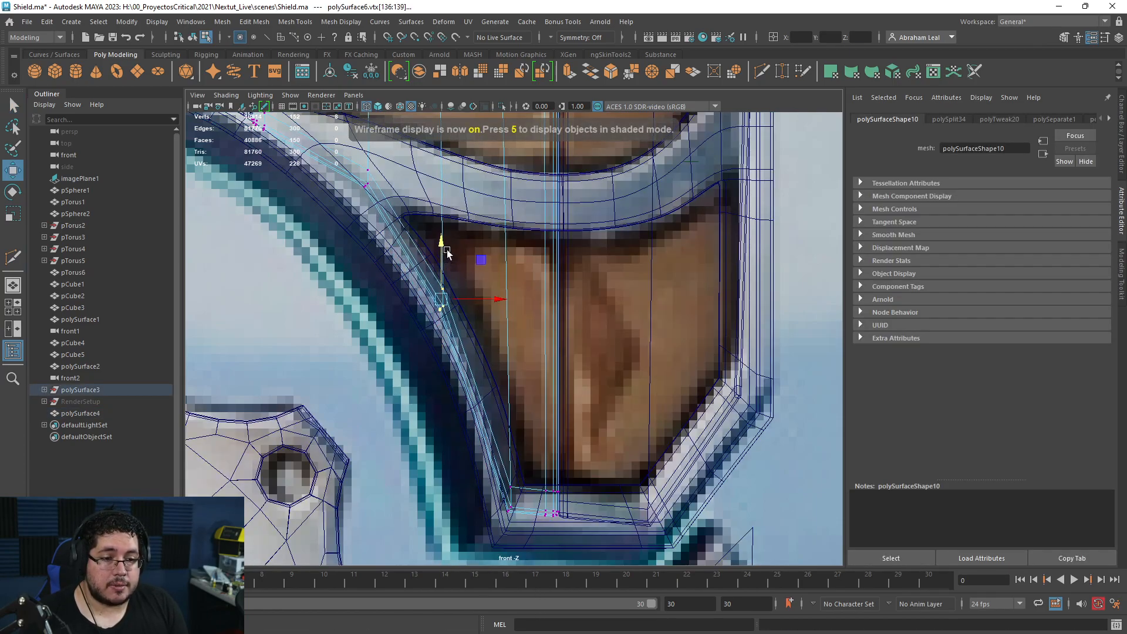
left_click_drag(361, 147, 361, 159)
- Inspect the fitted planks behind the ornamental frame from several angles in the shaded perspective view
key("space")
left_click_drag(420, 219, 419, 187)
key("6")
left_click_drag(504, 343, 476, 330, "alt")
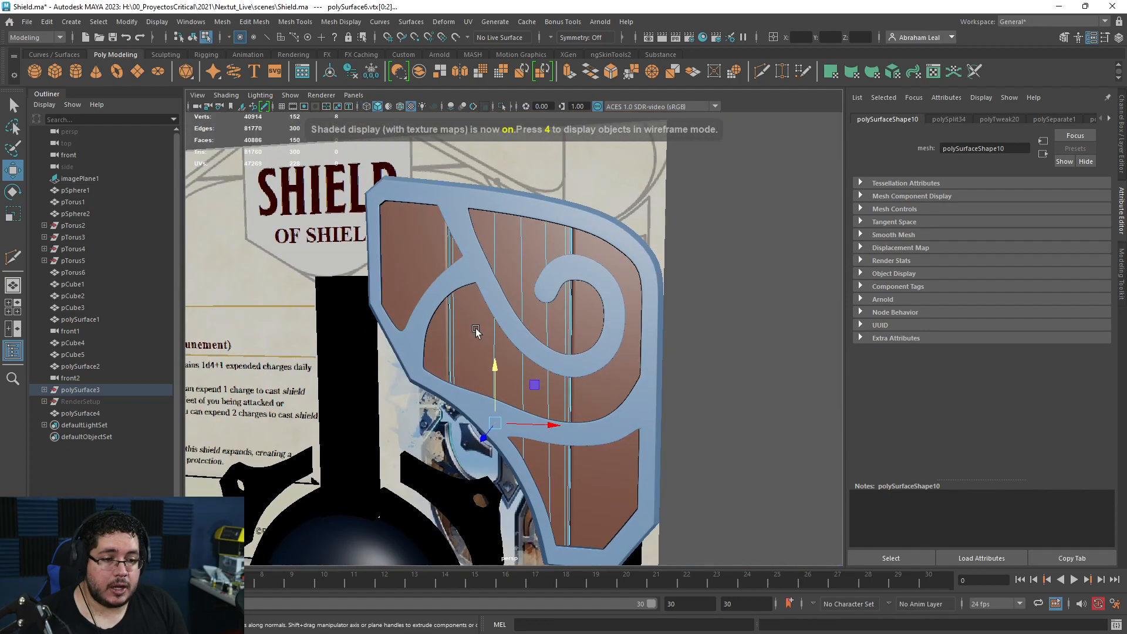
right_click_drag(476, 330, 532, 293)
left_click(664, 238)
left_click_drag(537, 358, 504, 373, "alt")
left_click(536, 385)
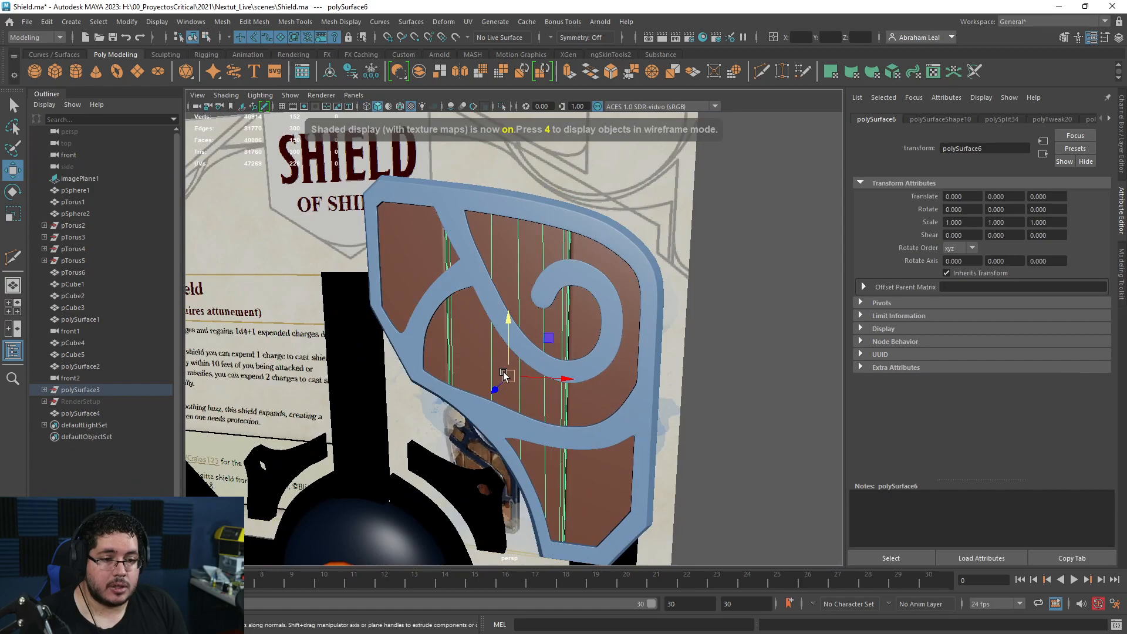
scroll(503, 373, "up", 4)
left_click(363, 347)
left_click_drag(362, 347, 546, 402, "alt")
left_click(640, 418)
left_click(668, 418)
left_click_drag(668, 419, 698, 425, "alt")
scroll(698, 425, "down", 5)
left_click(704, 371)
left_click_drag(703, 371, 466, 362, "alt")
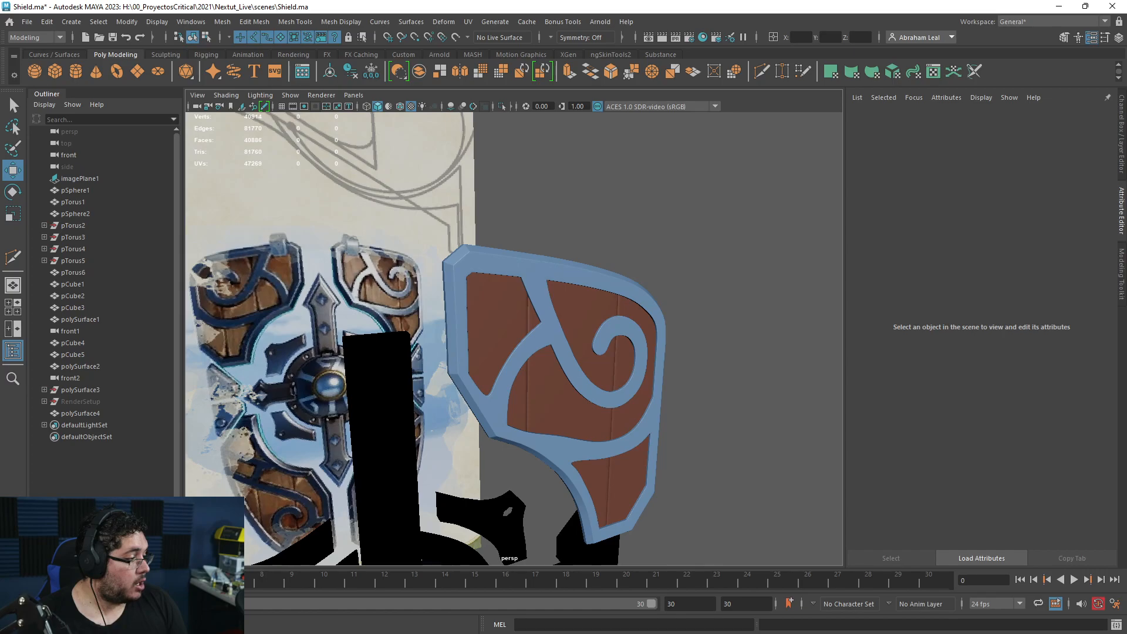
- Examine the small metal clasps on the upper quadrants of the reference shield
left_click_drag(651, 296, 477, 321, "alt")
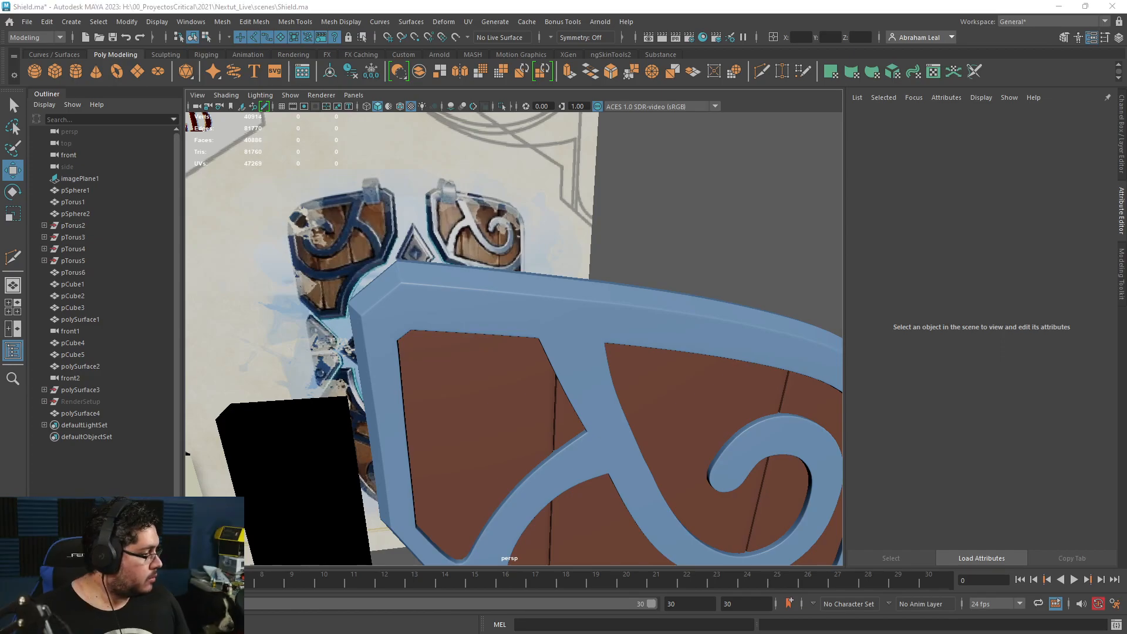
scroll(414, 266, "up", 5)
middle_click_drag(383, 235, 481, 251, "alt")
scroll(502, 251, "up", 1)
left_click_drag(503, 251, 594, 252, "alt")
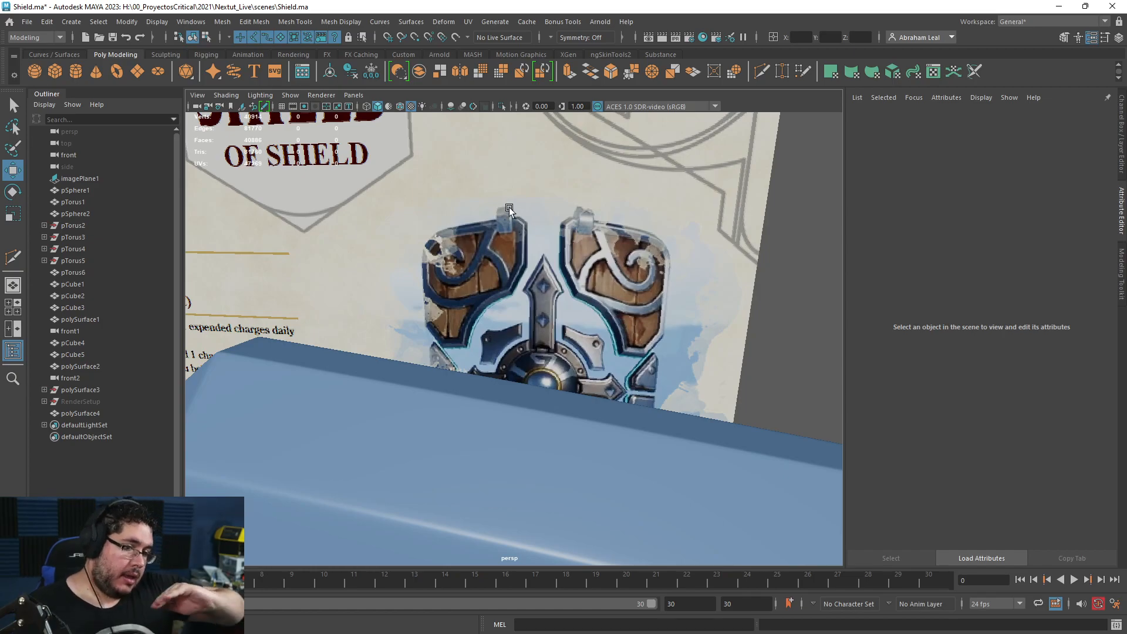
left_click_drag(542, 313, 497, 313, "alt")
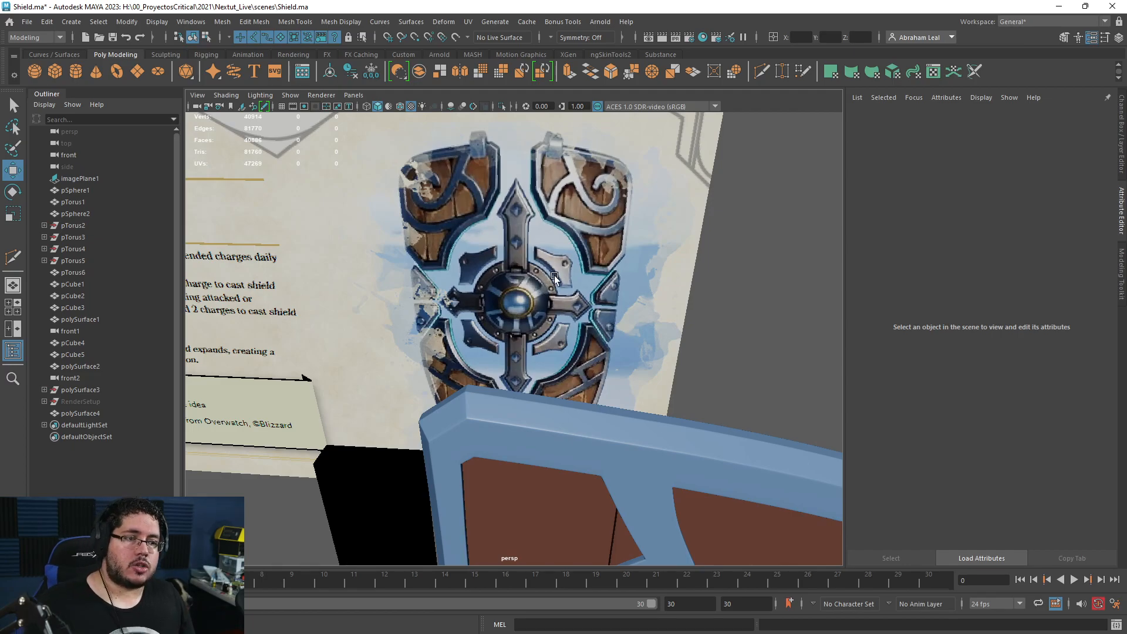
left_click_drag(554, 277, 572, 268, "alt")
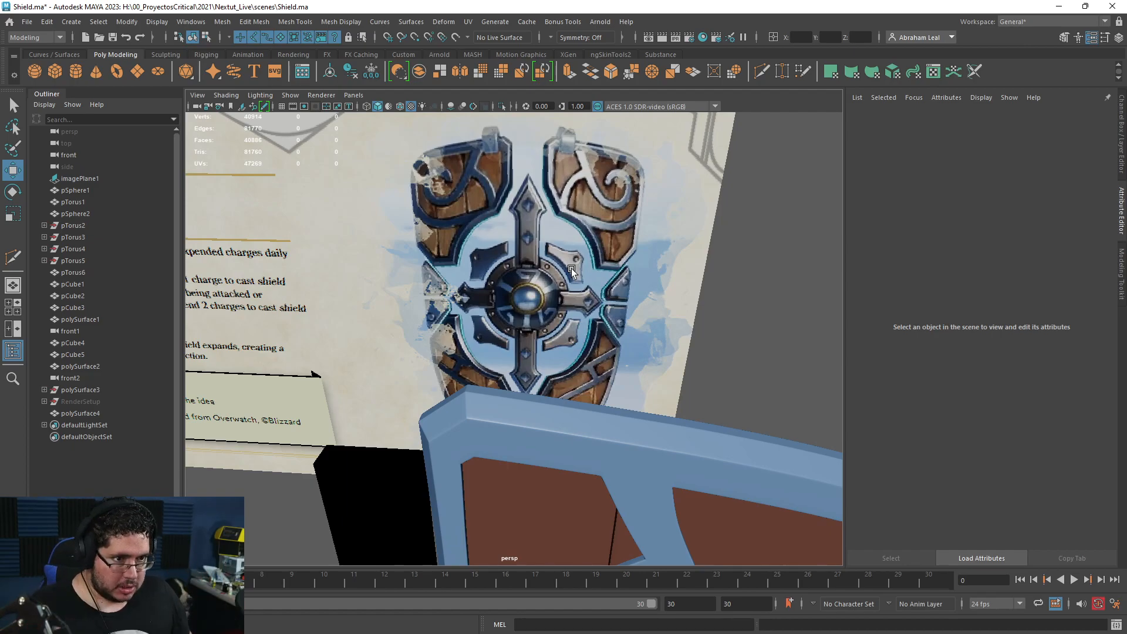
left_click_drag(537, 309, 559, 337, "alt")
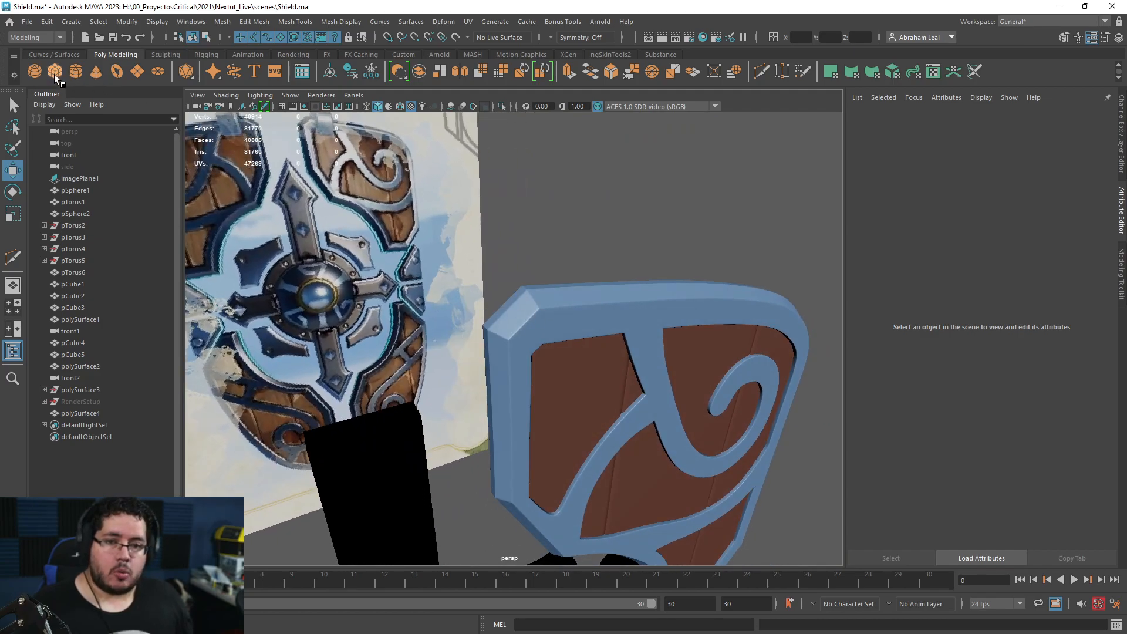
- Create a polygon cube for the clasp and raise it to the height of the shield's upper quadrant
left_click(54, 75)
right_click_drag(505, 276, 431, 272, "alt")
right_click_drag(552, 428, 509, 454, "alt")
left_click_drag(491, 438, 496, 282)
- Select the ornamental frame with its three planks, then move and enlarge them by about 1.048 to match the reference
left_click(539, 321)
key("space")
left_click_drag(542, 324, 544, 340)
scroll(538, 326, "down", 3)
scroll(527, 305, "up", 5)
left_click(510, 323)
left_click(540, 315, "shift")
left_click(625, 319, "shift")
scroll(620, 352, "down", 4)
left_click_drag(595, 413, 617, 376)
key("w")
key("r")
key("w")
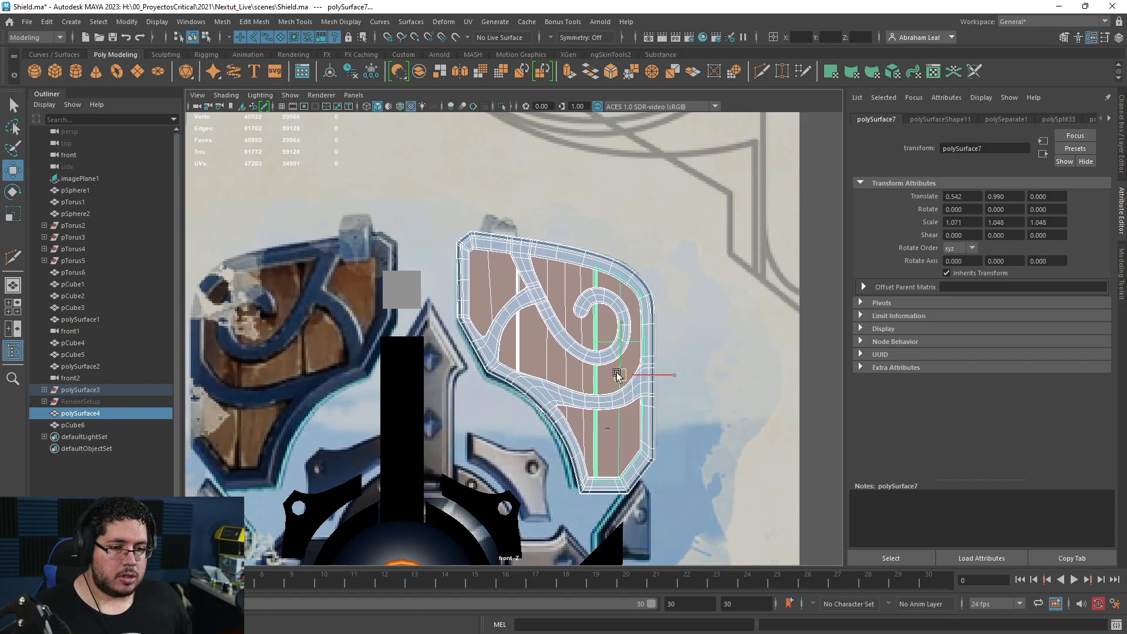
left_click(444, 204)
- Place the cube over the reference clasp at X 2.364 and Y 9.289, scaled uniformly to 0.890
left_click(403, 296)
left_click_drag(405, 299, 500, 249)
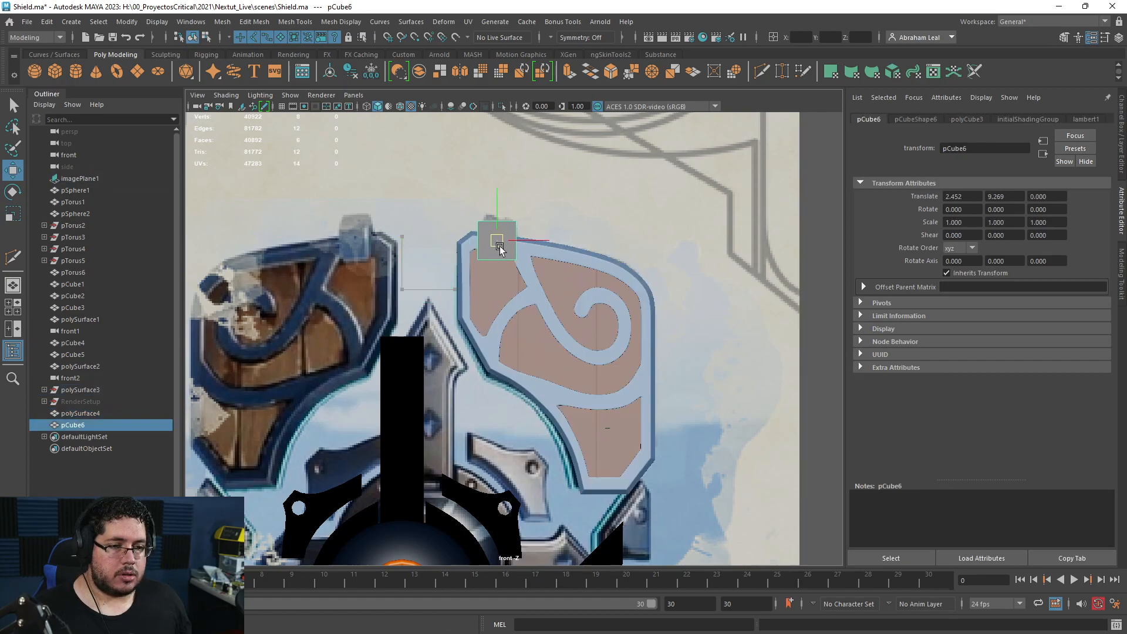
key("r")
scroll(493, 217, "up", 2)
left_click_drag(495, 162, 492, 163)
middle_click_drag(497, 191, 573, 280, "alt")
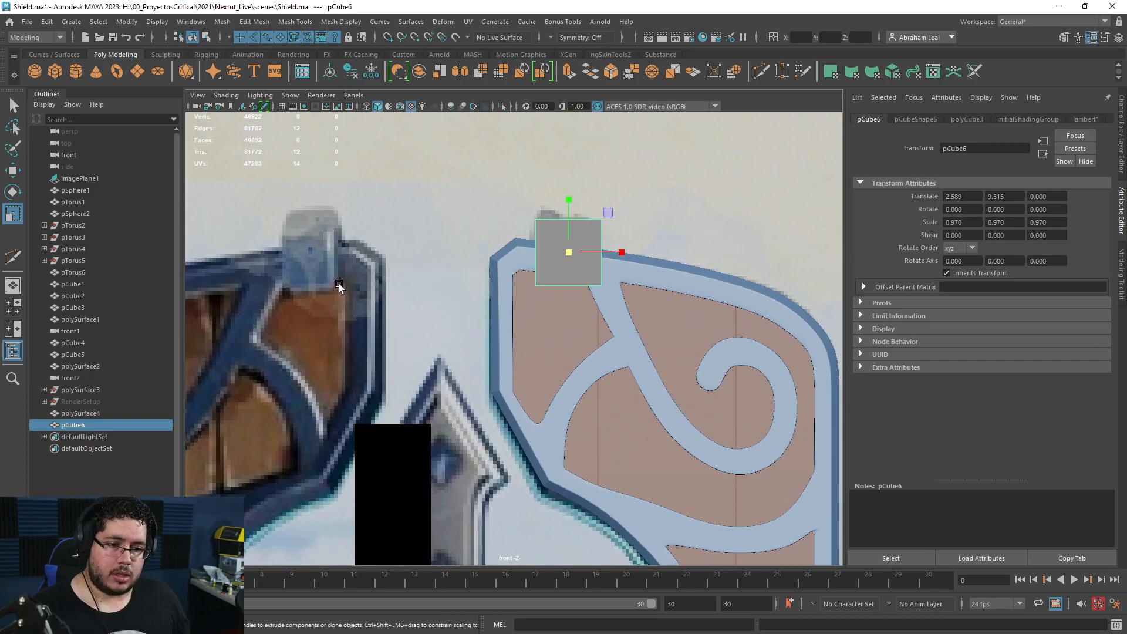
left_click_drag(574, 257, 547, 252)
key("w")
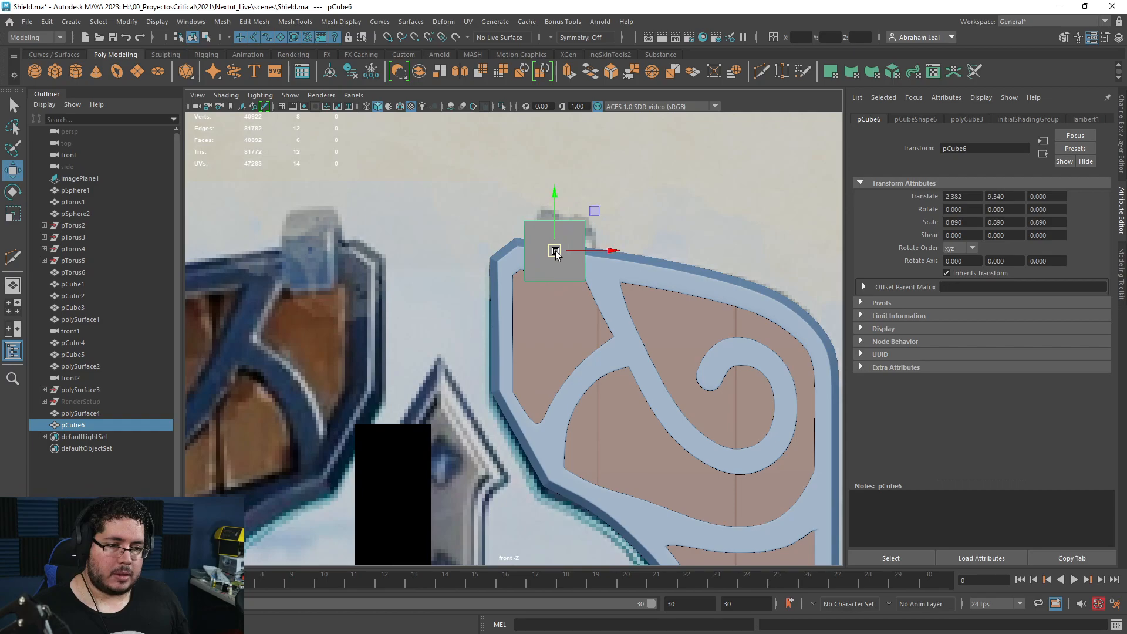
key("space")
left_click_drag(553, 253, 554, 239)
- Center the cube over the frame's thickness by moving it to a Z translate of 0.142
left_click_drag(547, 279, 603, 298, "alt")
scroll(539, 353, "up", 5)
left_click_drag(539, 352, 538, 362, "alt")
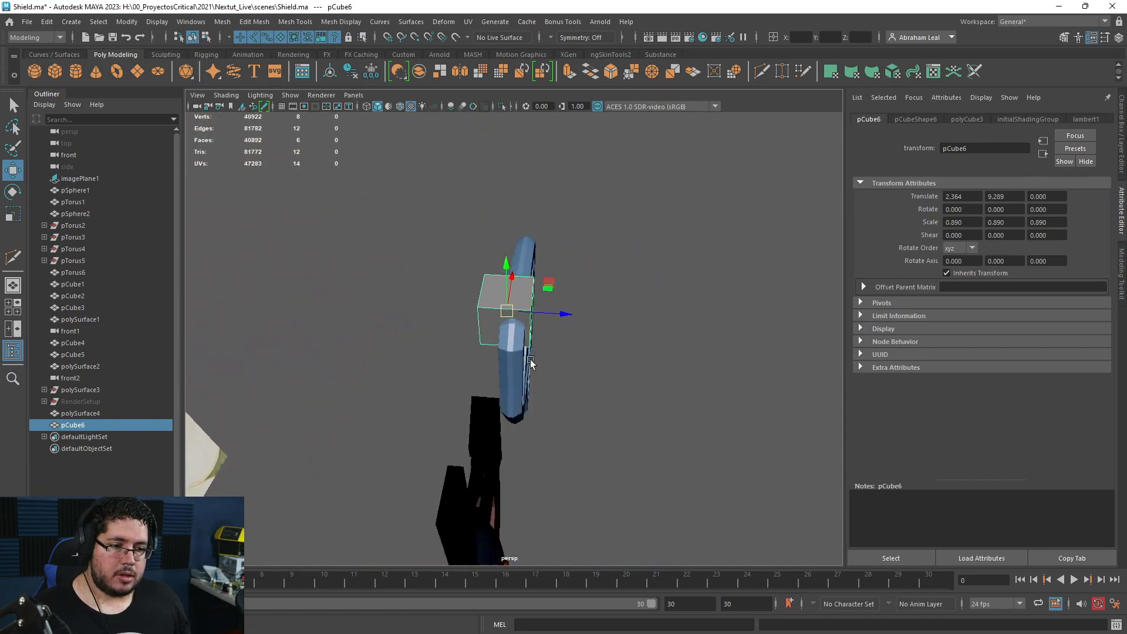
scroll(537, 352, "up", 5)
left_click_drag(528, 305, 496, 329, "alt")
key("4")
scroll(503, 327, "up", 5)
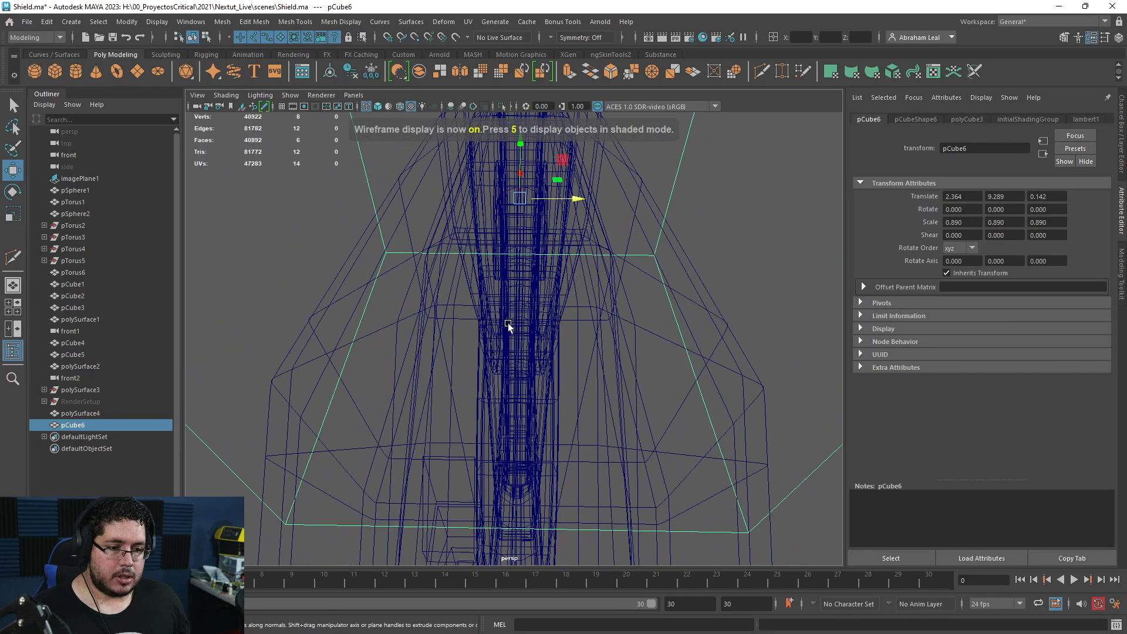
scroll(493, 327, "down", 2)
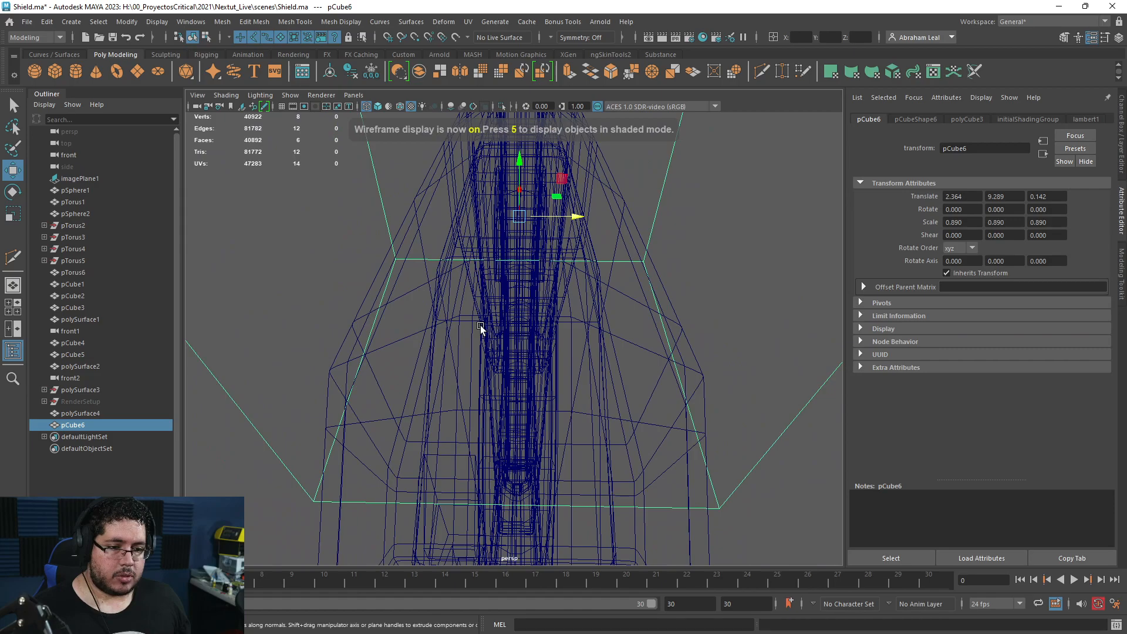
key("5")
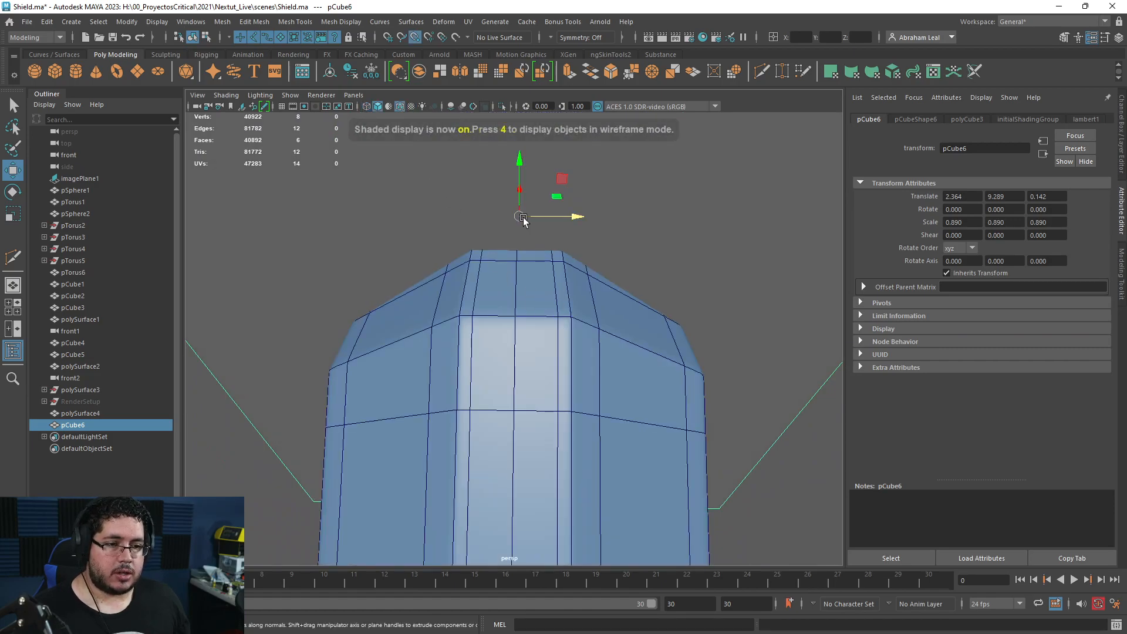
scroll(519, 259, "down", 6)
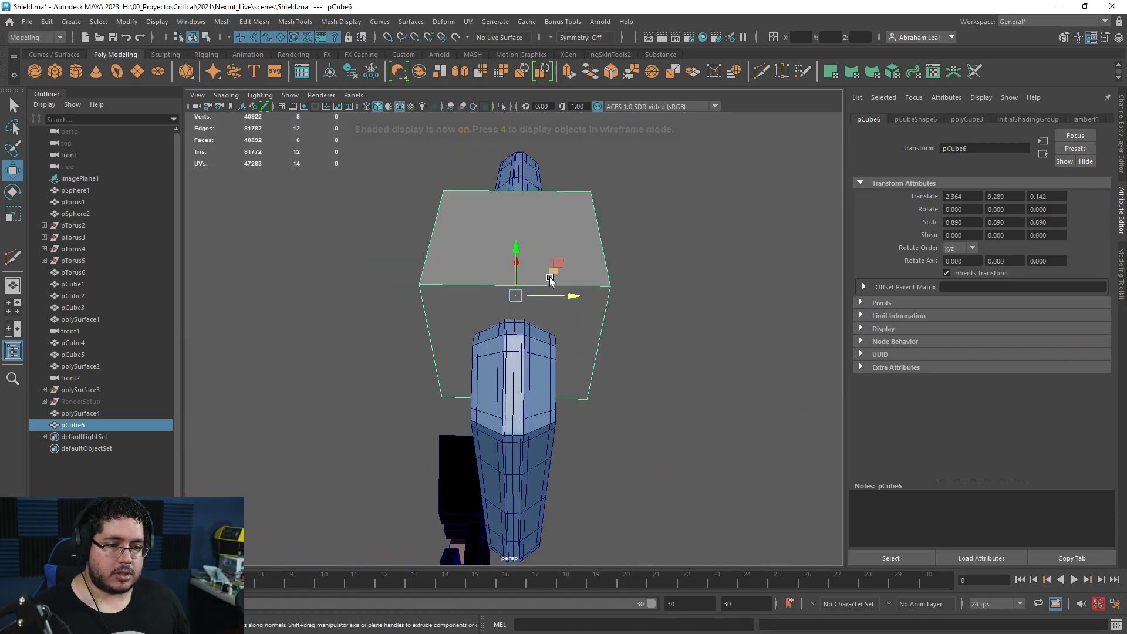
- Thin the cube in depth around the frame and lower its top face
scroll(551, 276, "up", 4)
key("r")
left_click_drag(569, 257, 420, 216)
right_click_drag(420, 216, 420, 253)
left_click(428, 211)
left_click_drag(428, 212, 425, 197, "alt")
key("w")
left_click_drag(449, 147, 451, 200)
- Bevel the two long top edges of the clasp block with a fraction of 0.5
right_click_drag(435, 252, 435, 223)
left_click(435, 249)
left_click(425, 233, "shift")
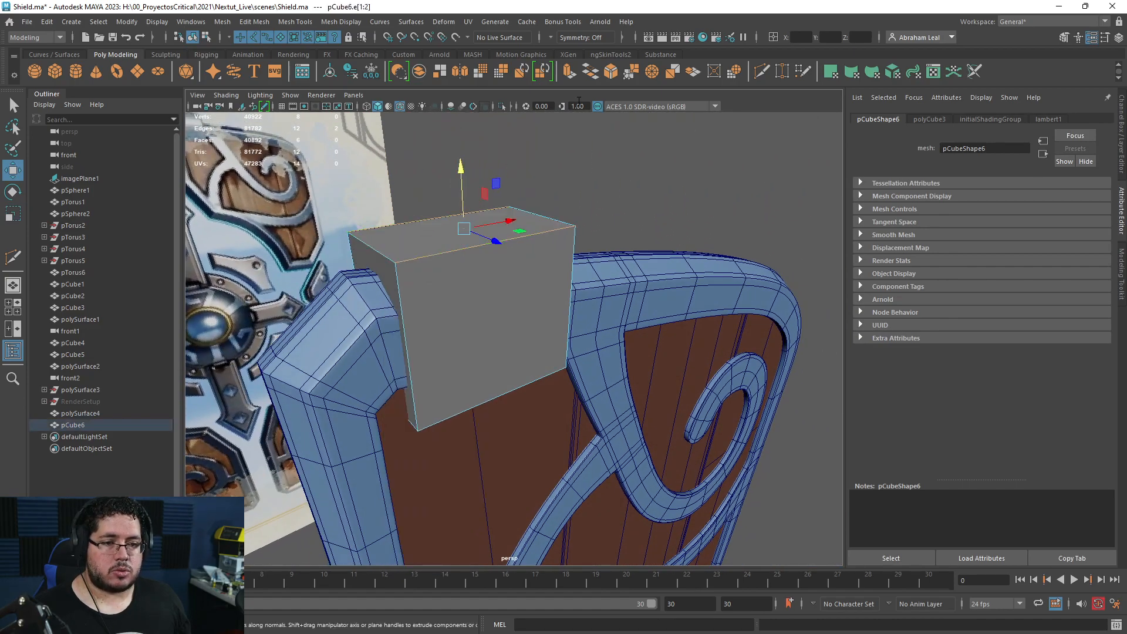
left_click(611, 72)
left_click_drag(544, 249, 483, 291, "alt")
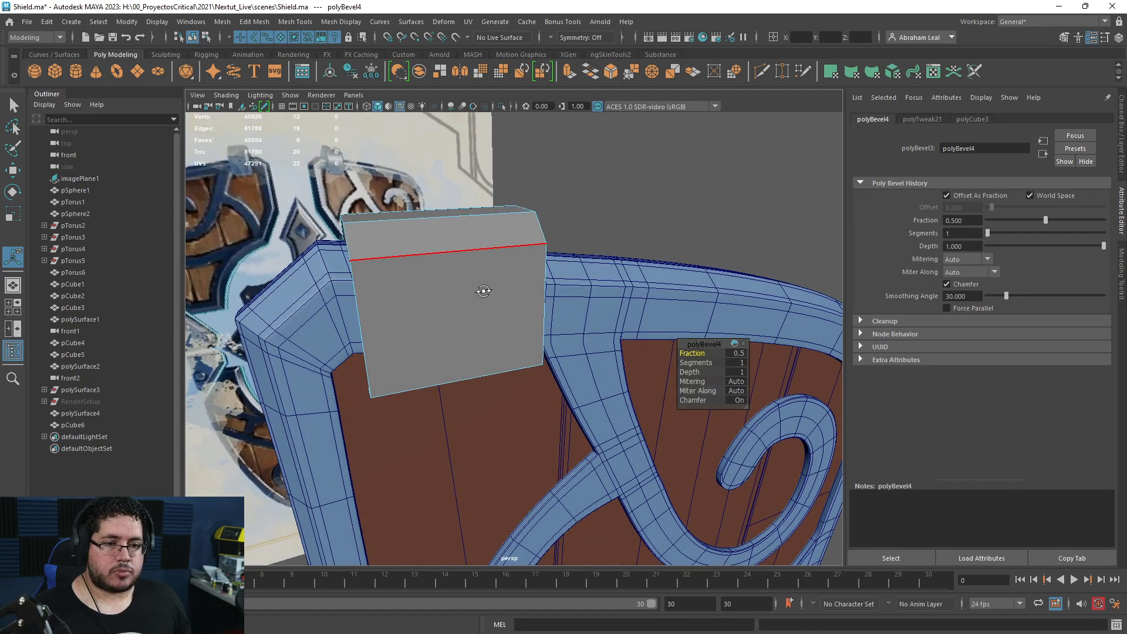
left_click_drag(641, 354, 611, 293, "alt")
- Resize the beveled block to a scale of 0.798, 0.943, 0.555 and position it at Y 9.351
right_click_drag(496, 272, 543, 255)
key("r")
left_click_drag(490, 236, 486, 266, "alt")
key("w")
mouse_move(480, 253)
left_mouse_down()
mouse_move(479, 240)
mouse_move(447, 248)
mouse_move(492, 267)
mouse_move(418, 260)
mouse_move(468, 247)
left_mouse_up()
key("q")
right_click_drag(468, 245, 490, 229)
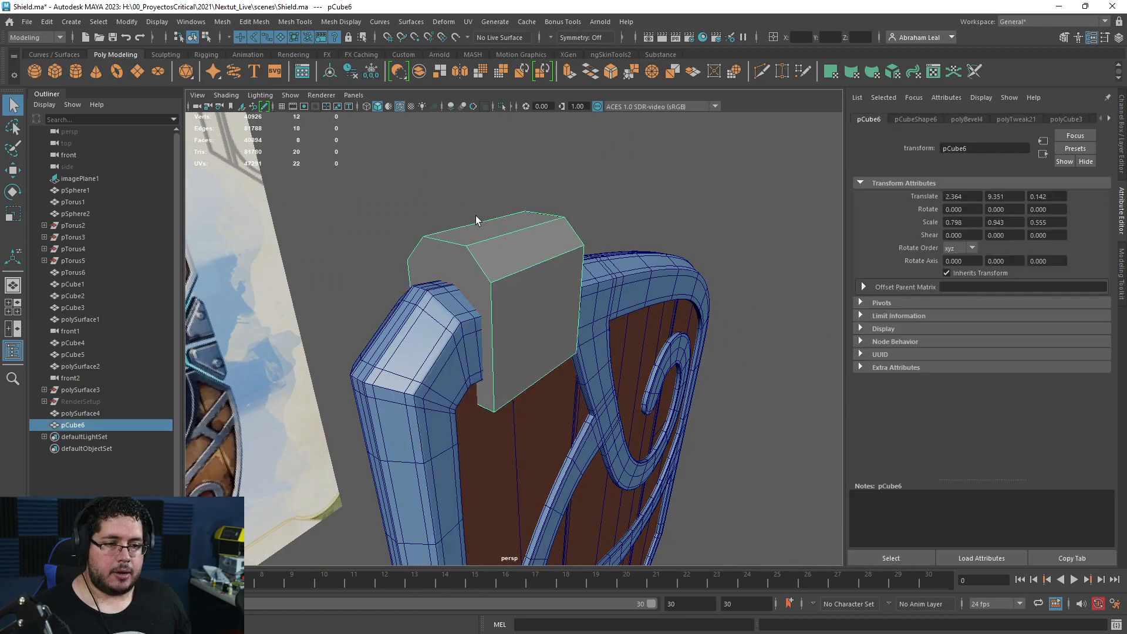
- Isolate the clasp block and delete its two end faces and bottom face
left_click(501, 107)
left_click_drag(462, 252, 484, 237, "alt")
right_click_drag(485, 237, 485, 268)
left_click(516, 279)
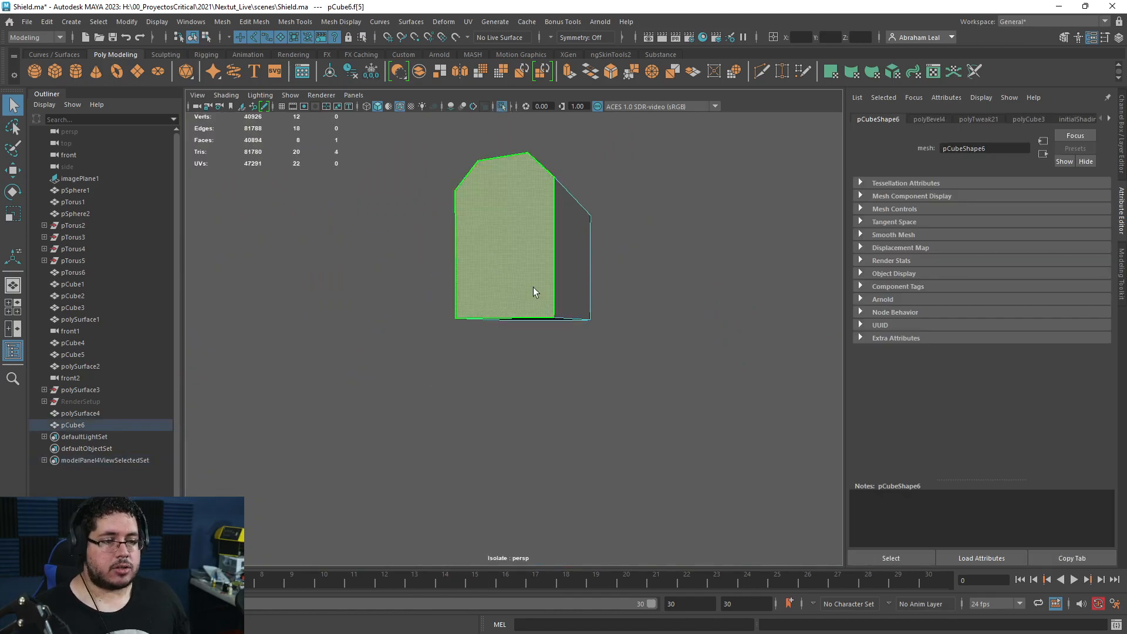
left_click_drag(527, 284, 572, 295, "alt")
left_click_drag(572, 295, 544, 422)
key("Delete")
- Extrude the remaining shell faces to give the clasp thickness
right_click_drag(587, 258, 596, 254)
left_click_drag(596, 254, 556, 259, "alt")
left_click(568, 268)
left_click(555, 240)
key("ctrl+e")
left_click_drag(539, 321, 543, 251, "alt")
key("r")
key("ctrl+z")
key("ctrl+z")
left_click(518, 304)
left_click(502, 106)
left_click_drag(495, 134, 548, 259, "alt")
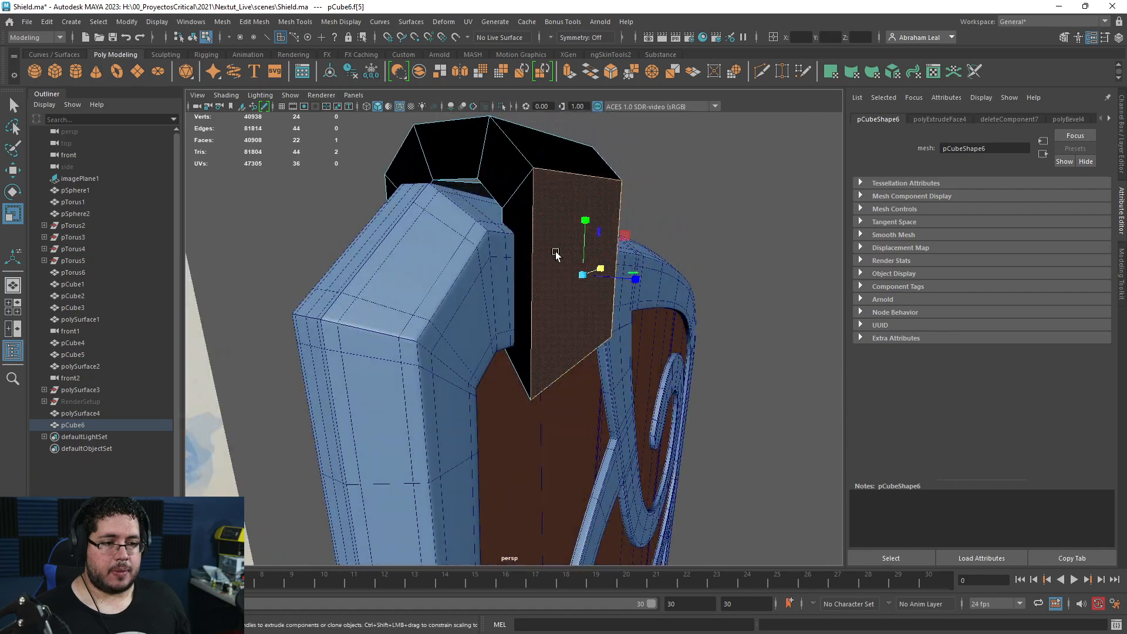
key("w")
left_click_drag(585, 225, 585, 225)
key("ctrl+z")
key("ctrl+z")
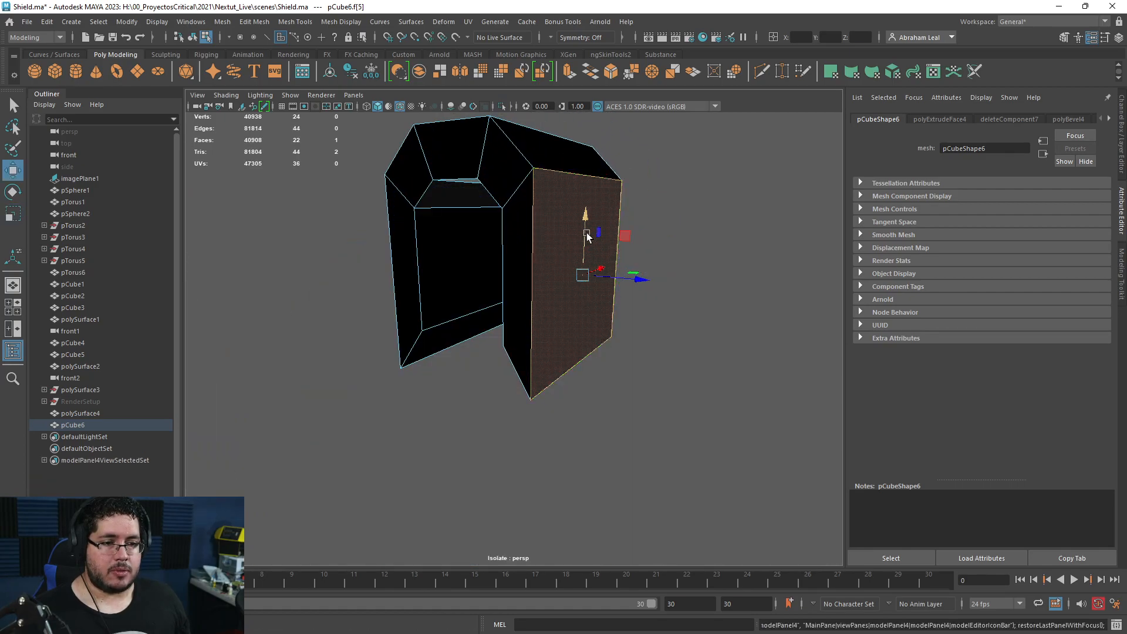
key("ctrl+z")
- Lower the clasp's inner roof faces toward the frame and return to object mode
left_click_drag(520, 197, 520, 221)
left_click(502, 106)
left_click(501, 107)
key("r")
key("F8")
left_click(536, 182)
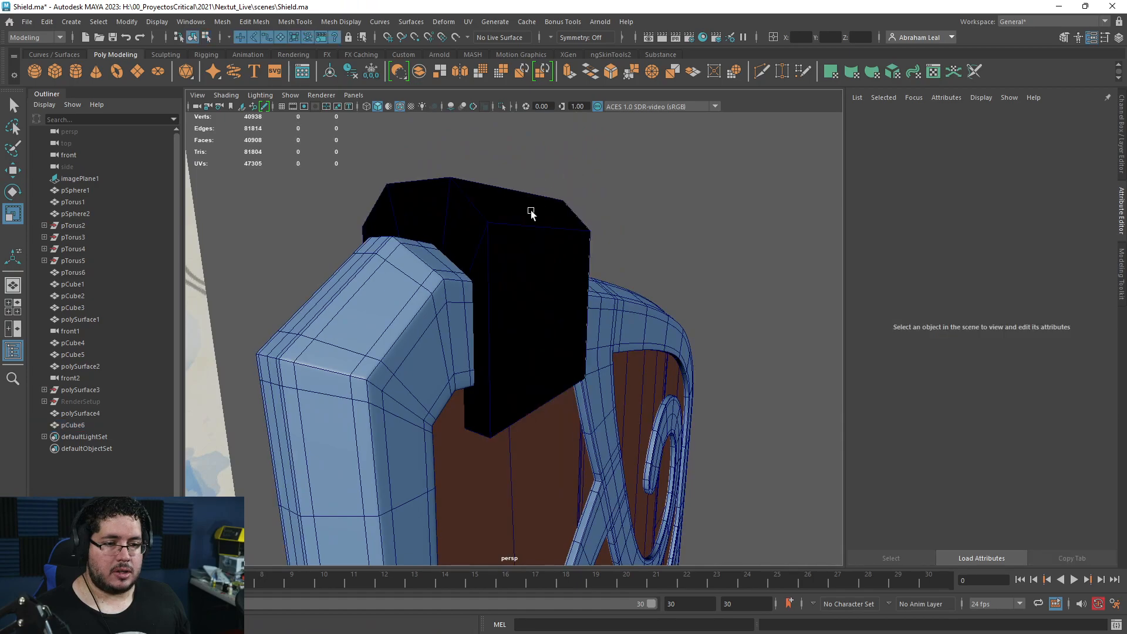
- Reverse the clasp's normals so its faces point outward
left_click(531, 211)
left_click(338, 24)
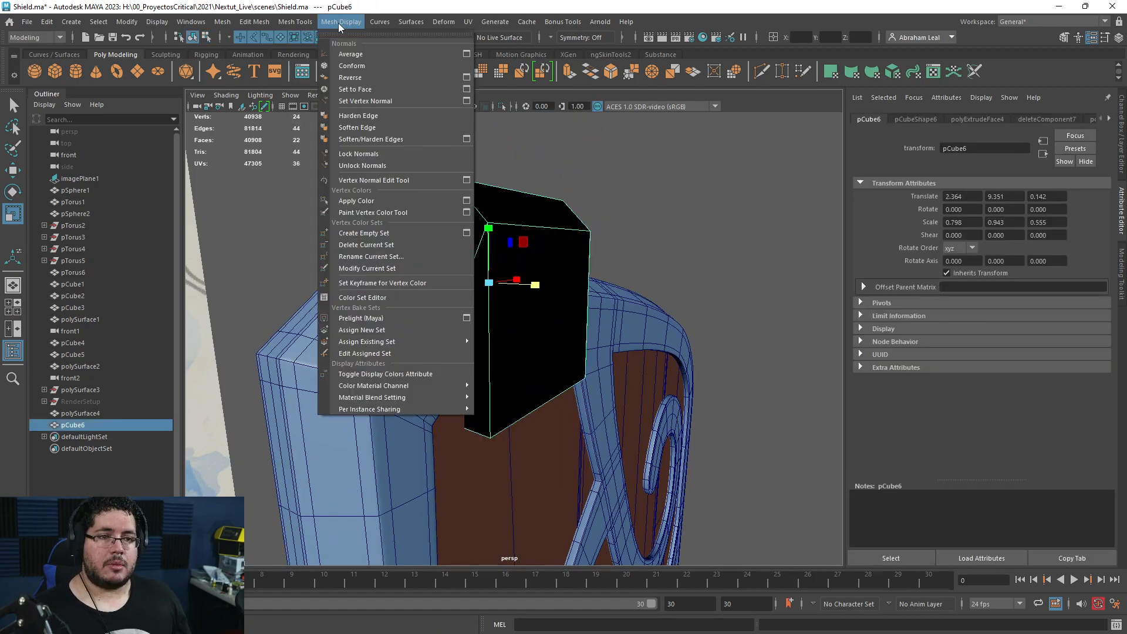
left_click(351, 76)
left_click_drag(470, 187, 491, 248, "alt")
left_click(544, 249)
- Isolate the clasp and bevel the outer border edges around its ends and base with fraction 0.17 and 2 segments
left_click(502, 106)
key("F10")
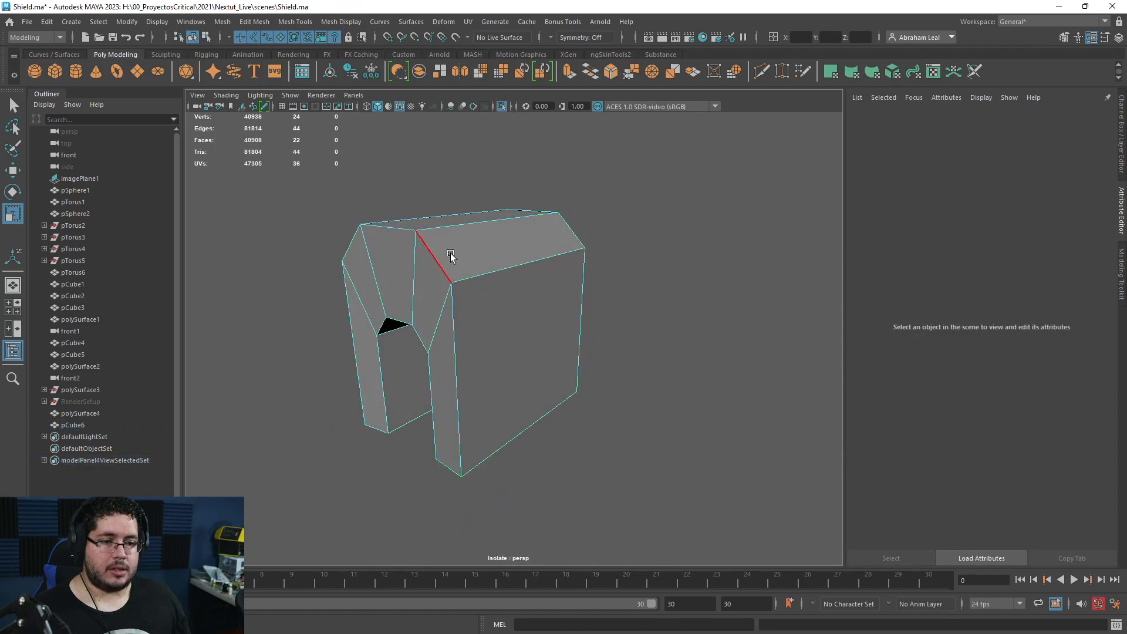
double_click(444, 254)
left_click_drag(573, 226, 459, 193, "alt")
left_click_drag(413, 316, 403, 369, "alt")
left_click(490, 279, "shift")
left_click(566, 327, "shift")
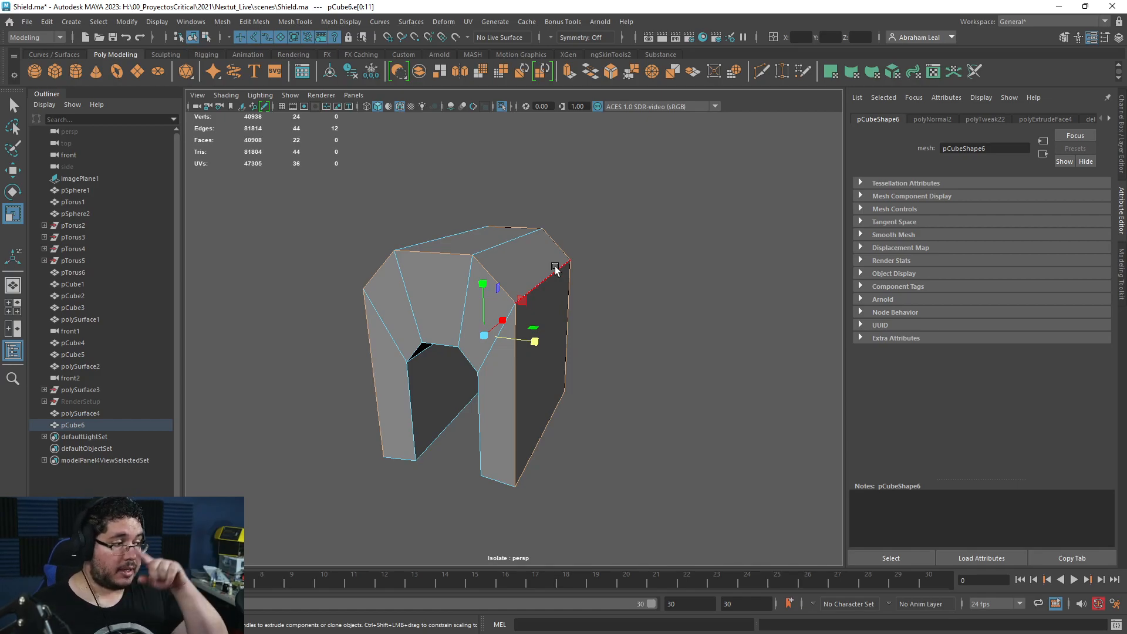
left_click(611, 71)
left_click_drag(599, 270, 675, 347, "alt")
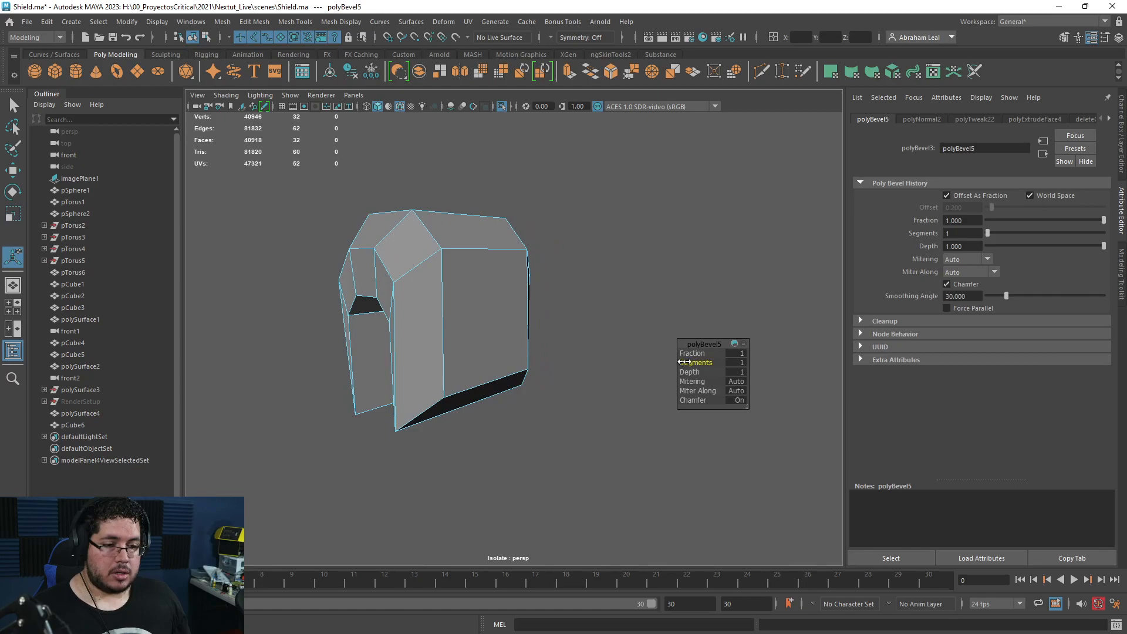
left_click_drag(704, 354, 646, 351)
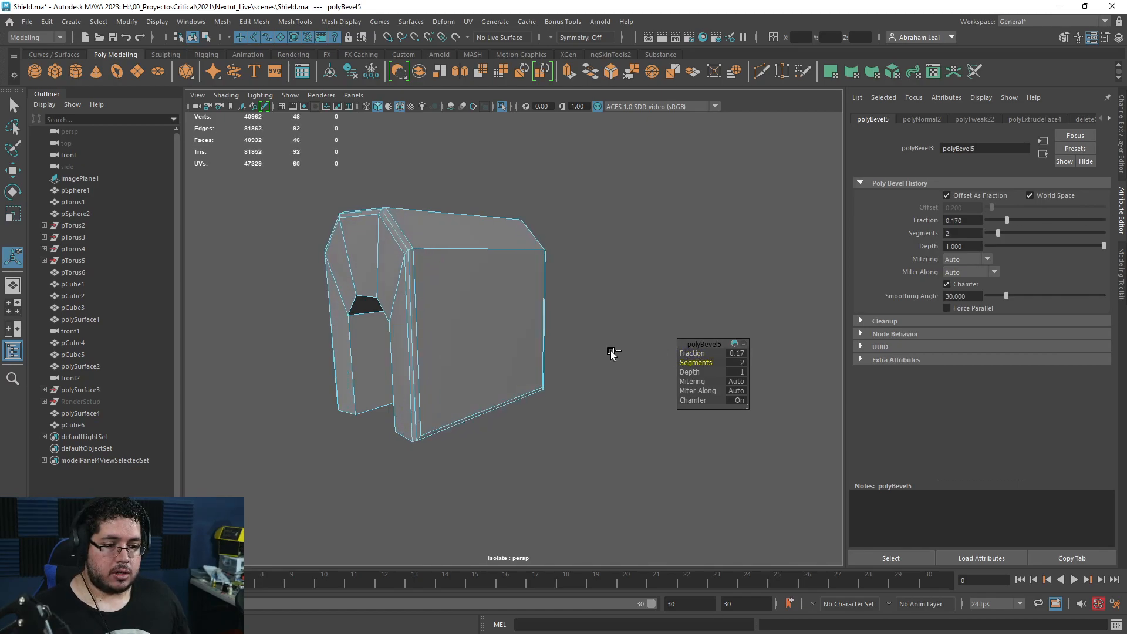
- Insert supporting edge loops alongside the clasp's beveled corner edges with the Multi-Cut tool
right_click_drag(464, 292, 520, 207)
key("q")
left_click_drag(418, 239, 486, 276, "alt")
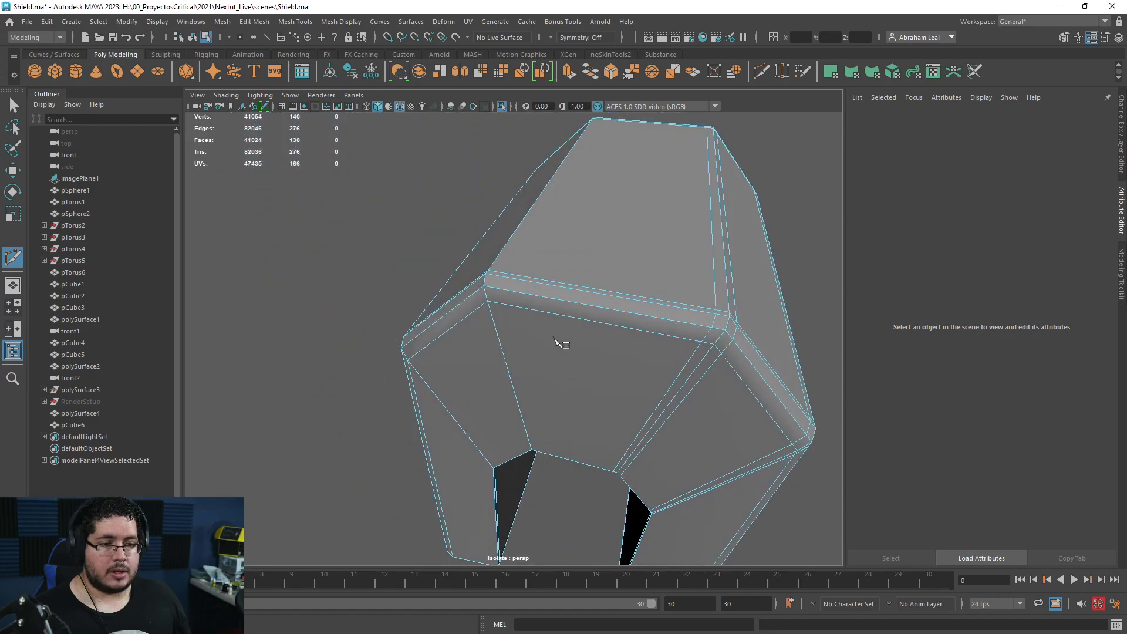
- Mirror the clasp along its object Z axis in the negative direction, cutting geometry and merging the border
right_click_drag(558, 340, 576, 390)
left_click(576, 348)
left_click_drag(642, 370, 666, 234, "alt")
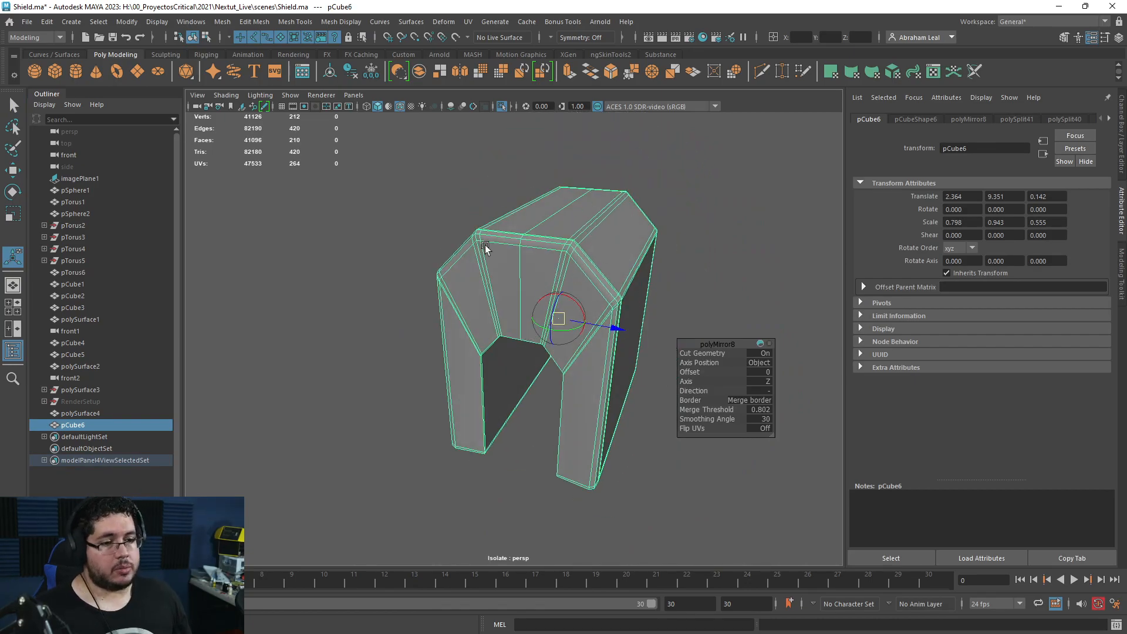
- Insert another supporting edge loop on the mirrored clasp with Multi-Cut and preview the clasp smoothed
key("3")
left_click(737, 269)
left_click_drag(737, 270, 620, 253, "alt")
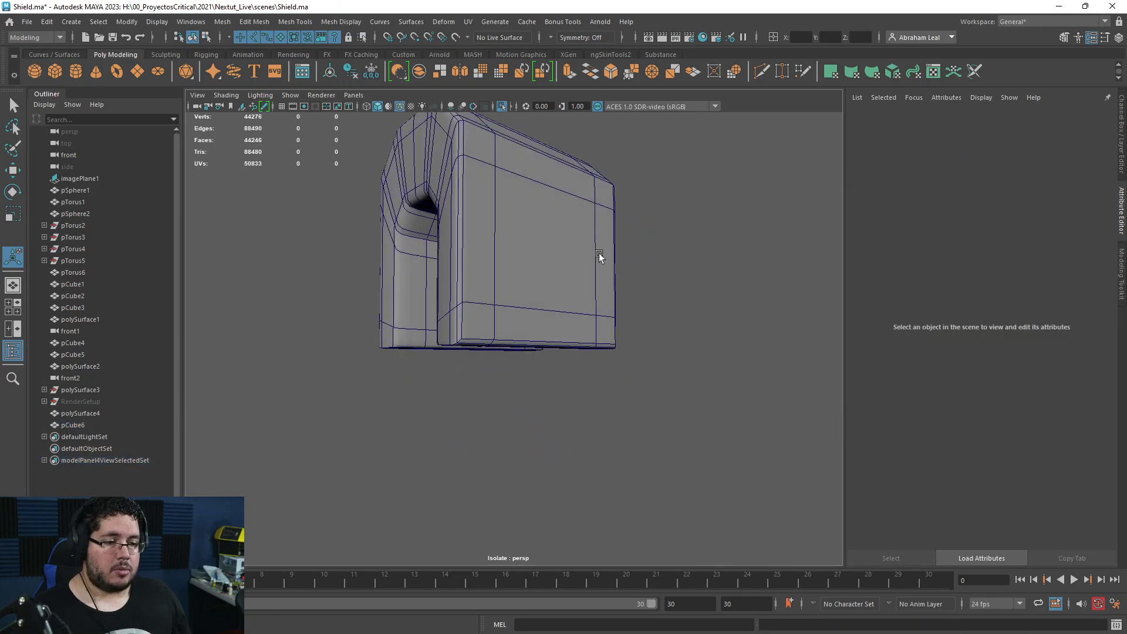
left_click(581, 264)
key("1")
left_click_drag(558, 273, 495, 168, "alt")
scroll(613, 276, "up", 5)
scroll(536, 276, "down", 5)
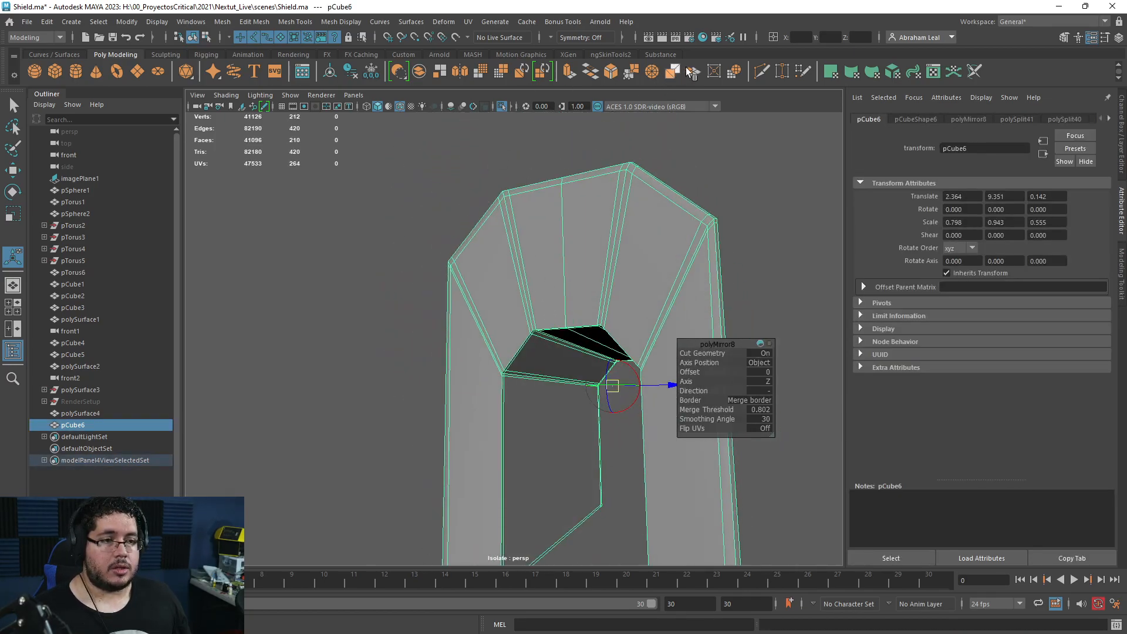
left_click(761, 71)
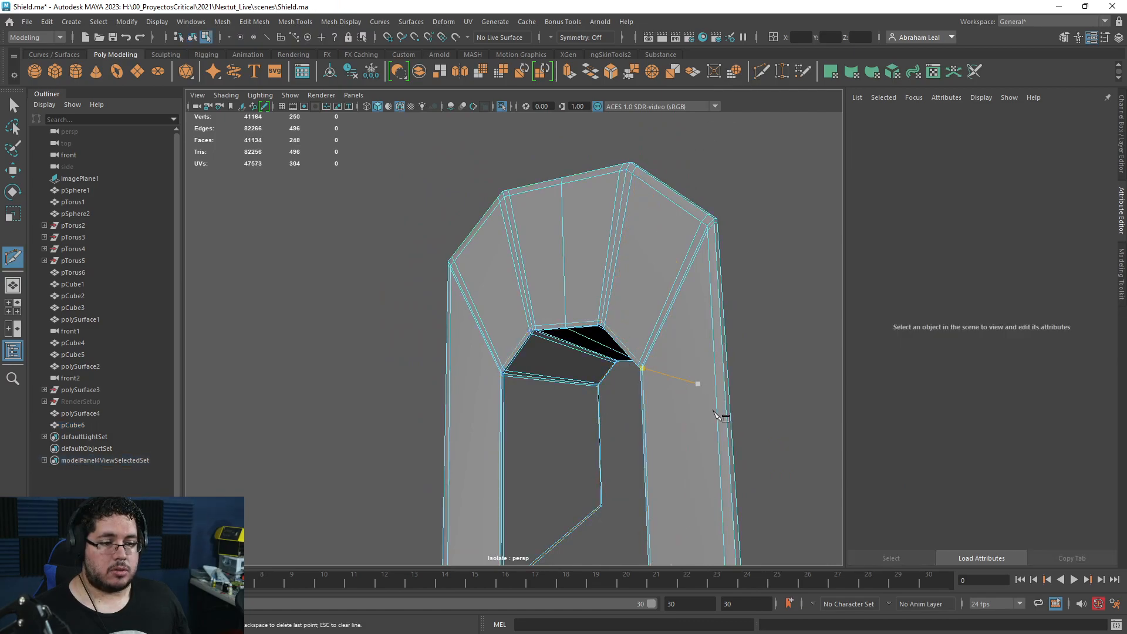
left_click_drag(703, 388, 672, 308, "alt")
key("q")
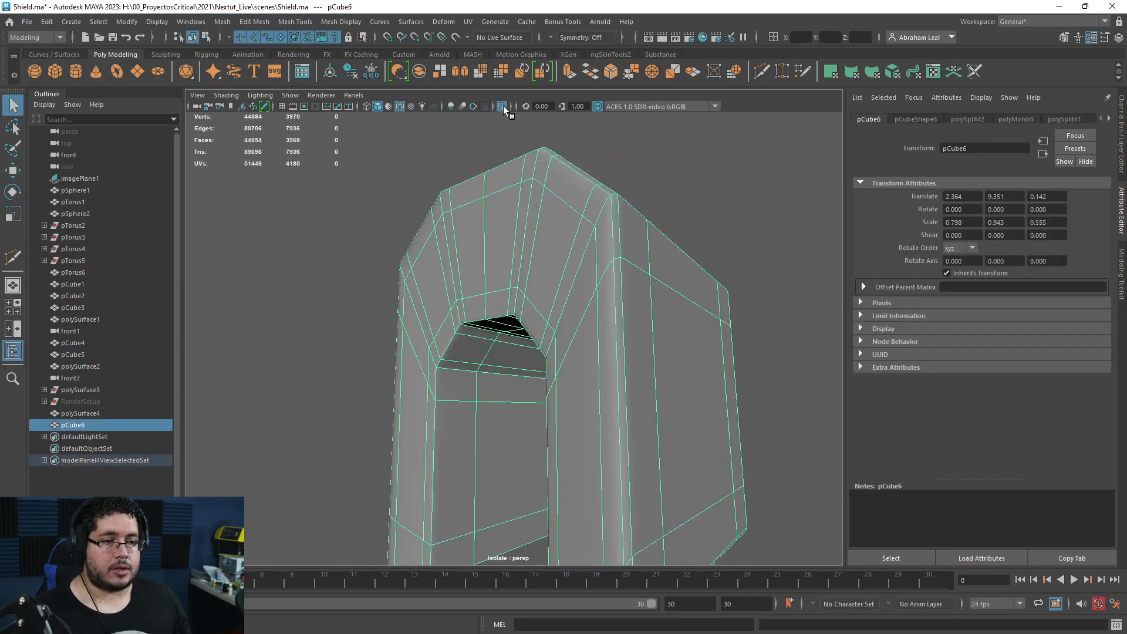
- Turn off isolation to show the whole scene and return the clasp to object mode
left_click(502, 106)
scroll(581, 318, "down", 5)
left_click_drag(581, 318, 556, 298, "alt")
right_click_drag(556, 298, 642, 270)
left_click(641, 269)
scroll(646, 305, "down", 4)
left_click_drag(652, 326, 531, 344, "alt")
left_click(531, 349)
- Assign the existing M_Metal material to the clasp and the ornamental frame
right_click_drag(532, 348, 618, 609)
left_click(684, 328)
left_click_drag(594, 346, 648, 363, "alt")
left_click(606, 369)
right_click_drag(606, 369, 687, 538)
left_click(627, 320)
left_click(493, 352)
key("ctrl+z")
left_click(566, 352)
left_click(596, 359, "shift")
right_click_drag(597, 359, 643, 619)
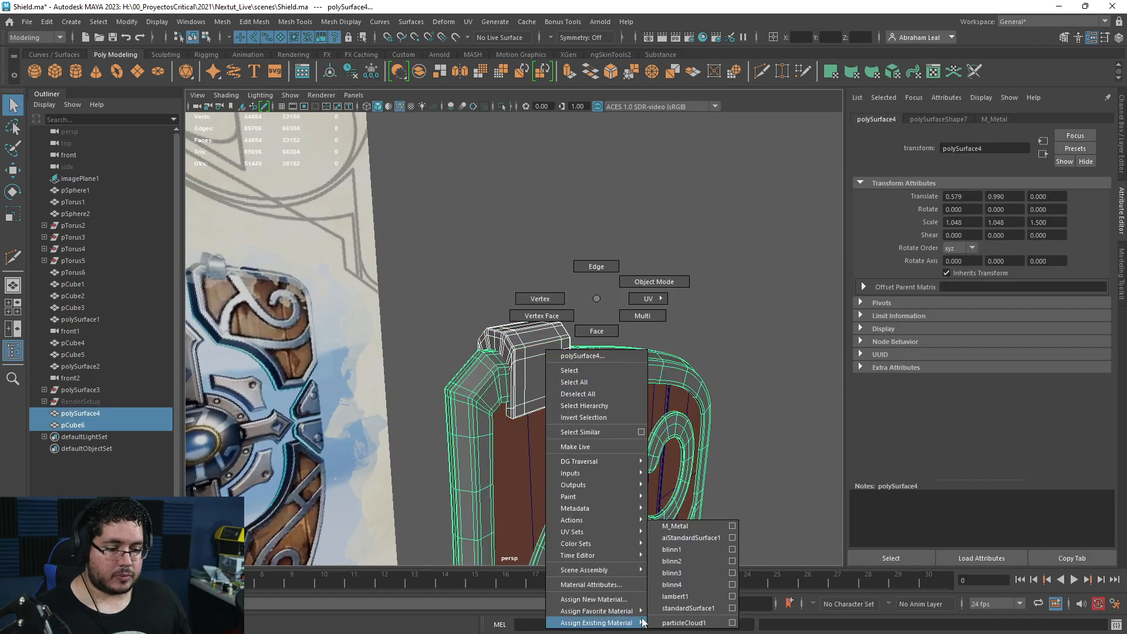
right_click_drag(691, 524, 688, 526)
left_click(716, 343)
- Hide the wireframe overlay on the shaded view and shift the plank beneath the clasp to X 0.523
left_click_drag(716, 343, 521, 317, "alt")
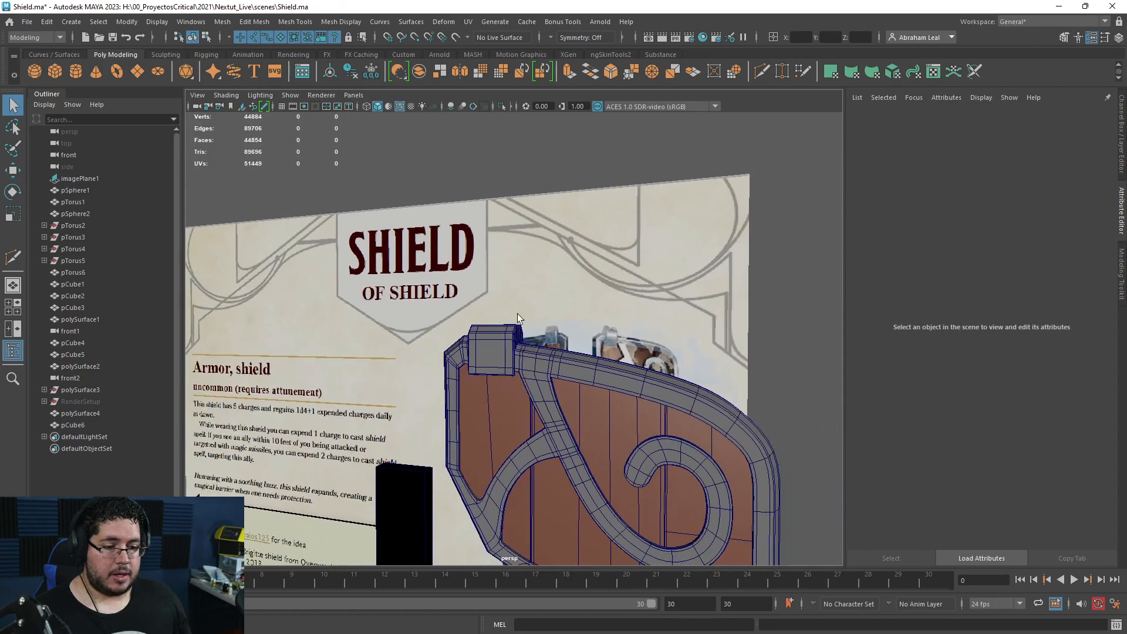
left_click(399, 106)
scroll(423, 232, "down", 5)
mouse_move(423, 232)
left_mouse_down("alt")
mouse_move(609, 360)
mouse_move(611, 396)
mouse_move(668, 537)
left_mouse_up("alt")
scroll(609, 360, "up", 4)
scroll(668, 537, "up", 4)
middle_click_drag(668, 537, 595, 427, "alt")
scroll(596, 427, "up", 3)
left_click_drag(595, 427, 519, 363, "alt")
left_click(424, 355)
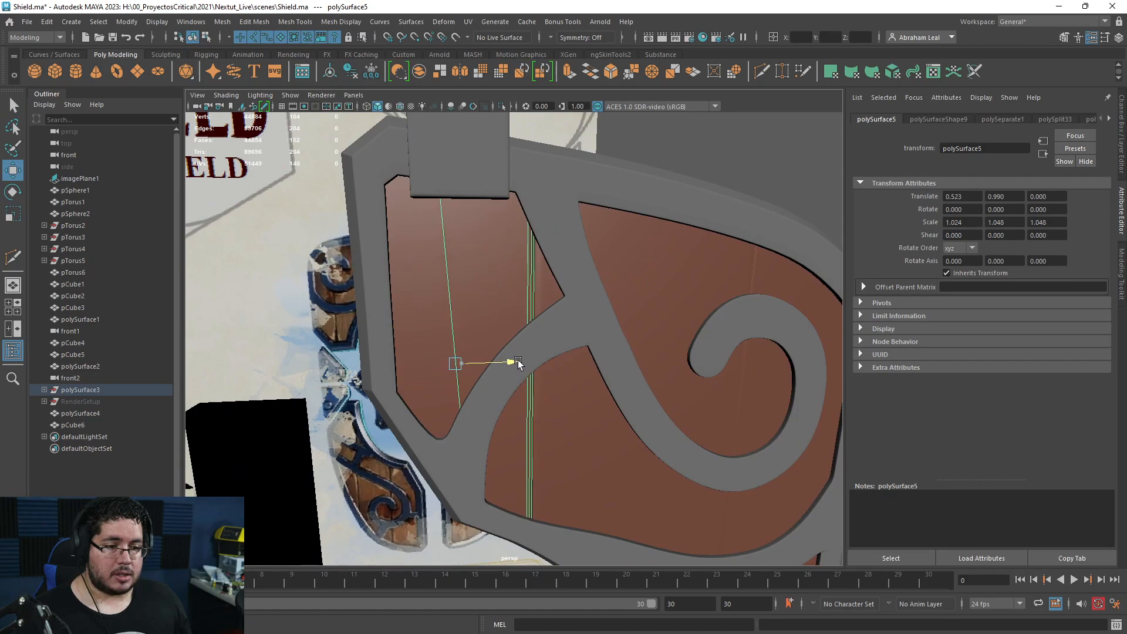
left_click(719, 166)
- Examine the plank gaps, frame and clasp of the upper quadrant from several angles against the reference art
left_click_drag(720, 166, 697, 270, "alt")
right_click_drag(698, 270, 587, 315, "alt")
left_click_drag(587, 314, 558, 299, "alt")
right_click_drag(557, 299, 675, 450, "alt")
left_click_drag(675, 449, 575, 296, "alt")
middle_click_drag(576, 296, 530, 333, "alt")
left_click(530, 332)
left_click_drag(531, 333, 637, 430, "alt")
left_click(774, 363)
left_click_drag(774, 362, 714, 419, "alt")
right_click_drag(714, 419, 566, 365, "alt")
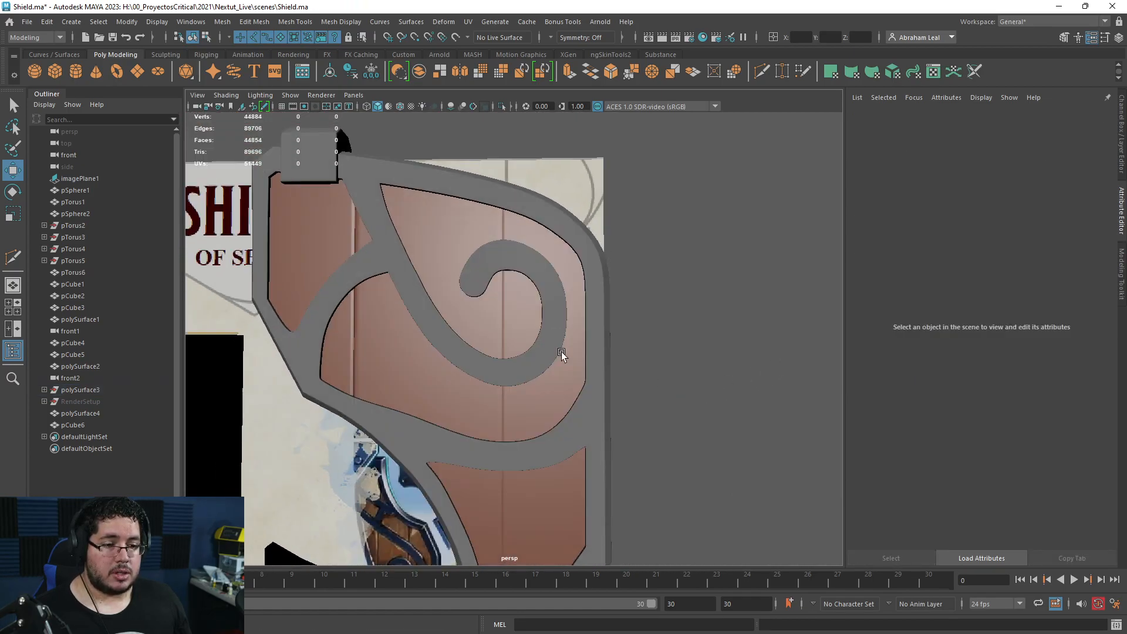
left_click_drag(566, 364, 585, 332, "alt")
left_click(585, 333)
left_click(670, 376)
mouse_move(669, 376)
left_mouse_down("alt")
mouse_move(674, 400)
mouse_move(670, 385)
left_mouse_up("alt")
right_click_drag(671, 385, 625, 391, "alt")
left_click_drag(625, 391, 421, 322, "alt")
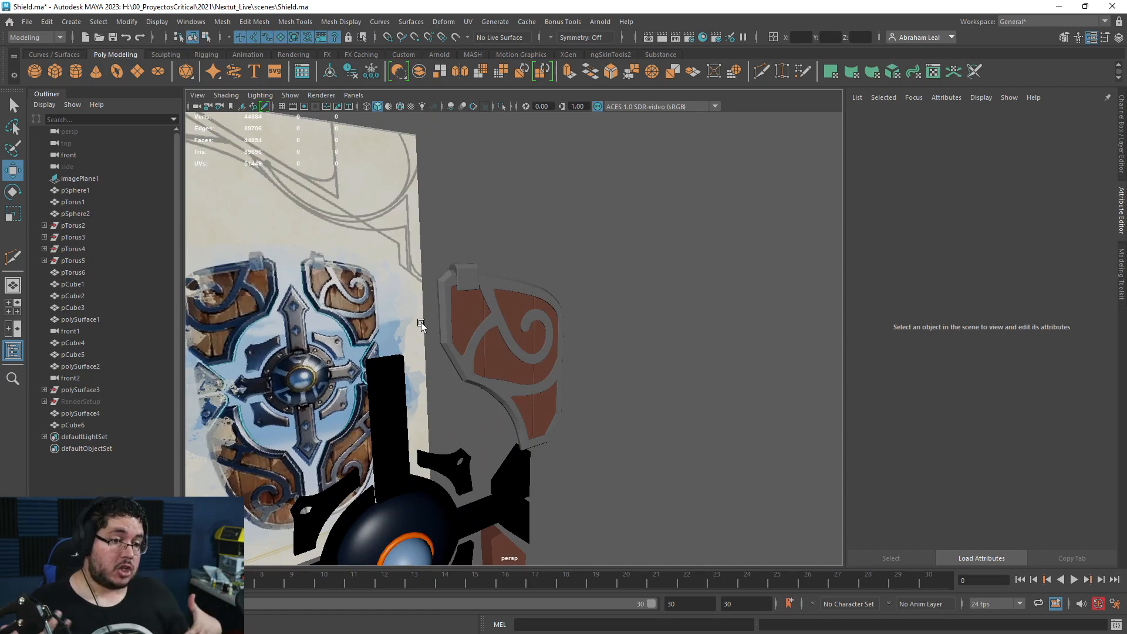
- Select all upper-quadrant pieces and move them back in the top view to Z -0.617, in line with the shield body
left_click_drag(519, 368, 548, 353, "alt")
left_click_drag(594, 237, 469, 389)
left_click_drag(469, 391, 554, 388, "alt")
key("space")
left_click(594, 386)
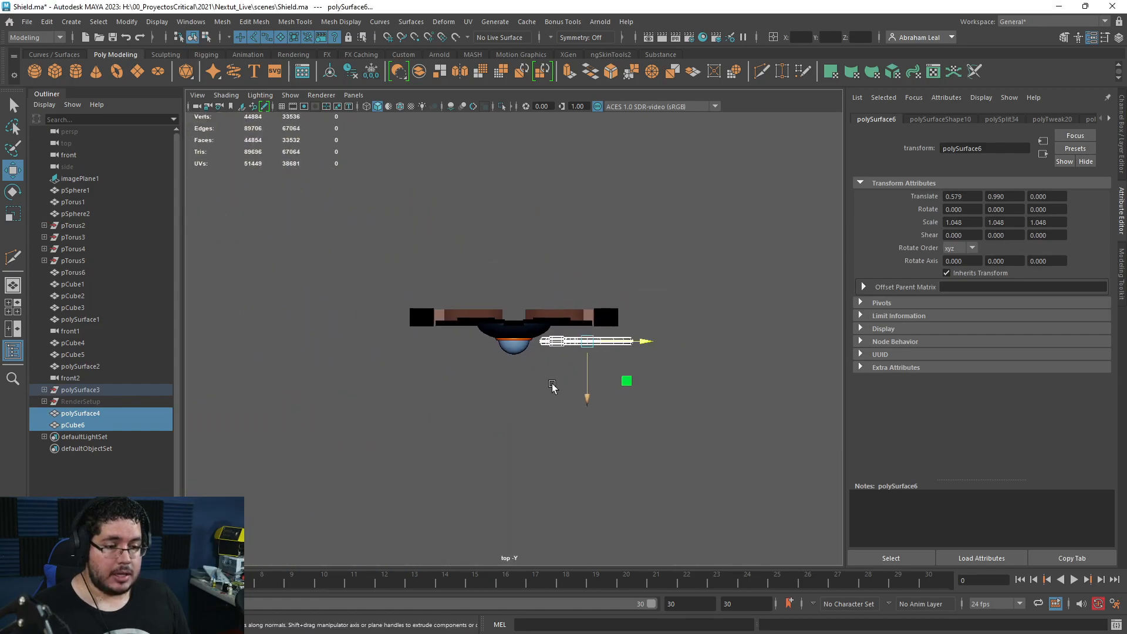
left_click_drag(647, 382, 647, 350)
middle_click_drag(647, 350, 602, 371, "alt")
left_click_drag(602, 371, 608, 365)
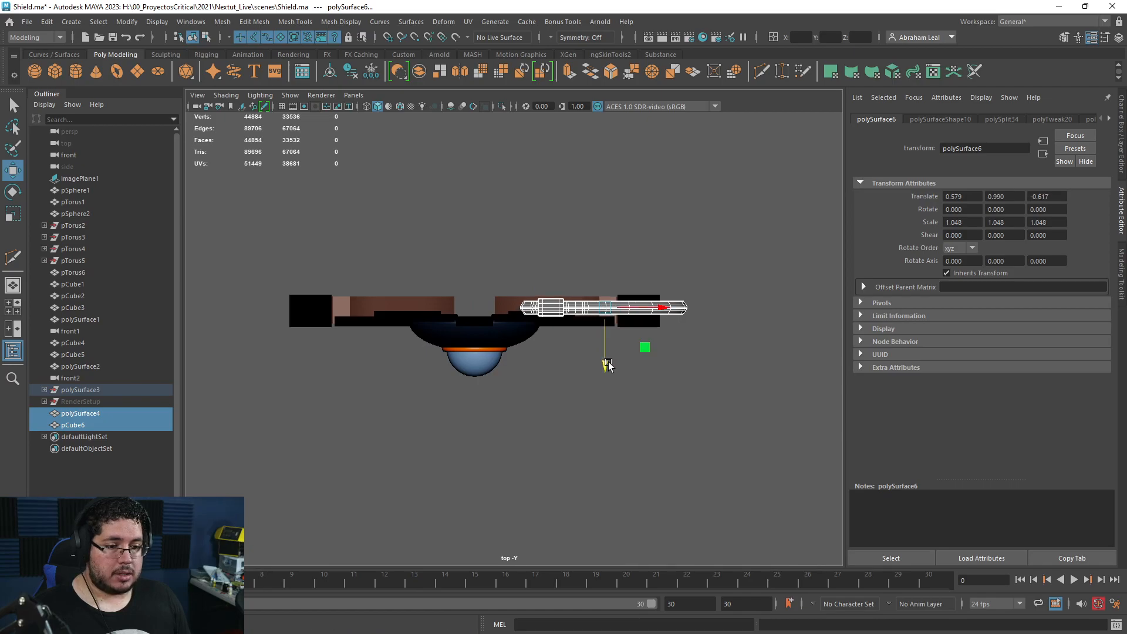
- Combine the quadrant pieces into one mesh and scale its depth to 1.510 along Z
scroll(603, 363, "up", 3)
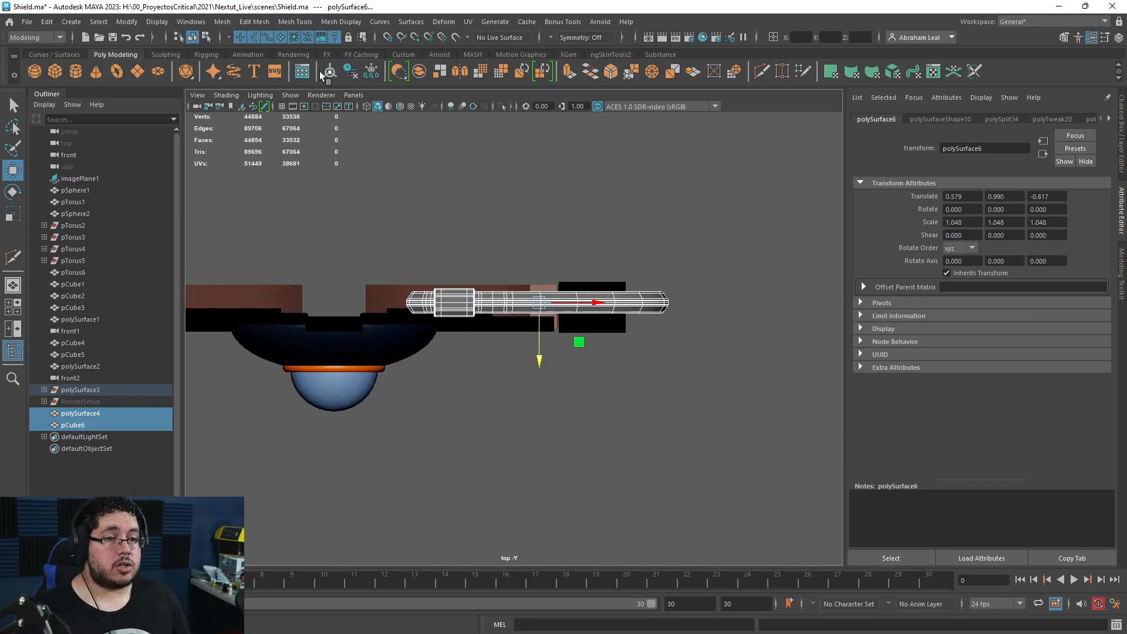
key("r")
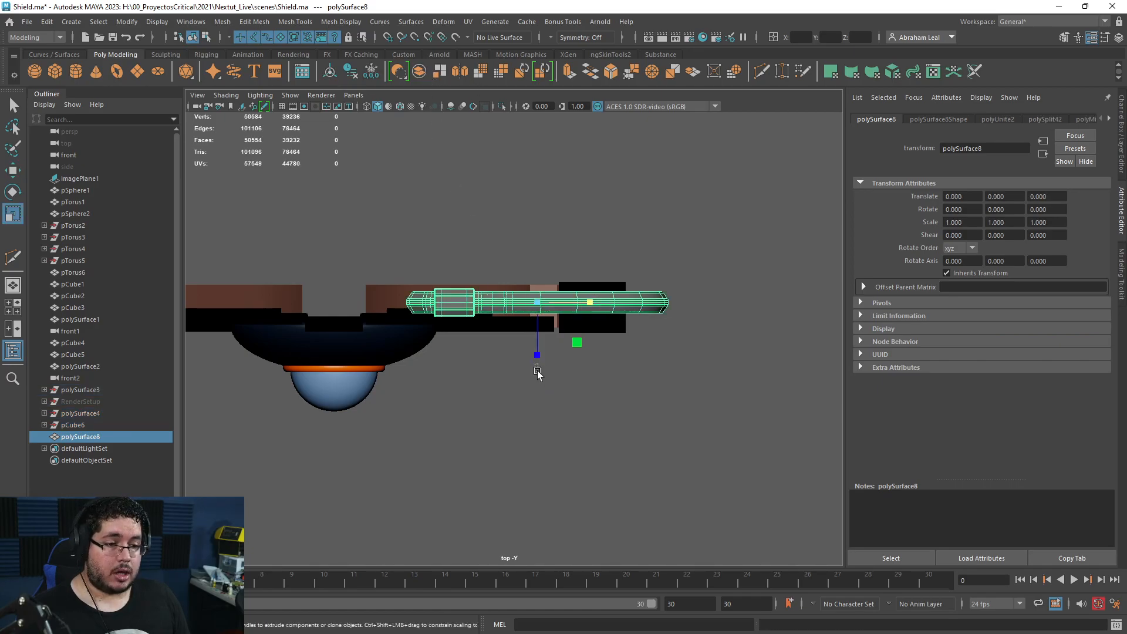
left_click_drag(537, 354, 370, 352)
key("space")
left_click_drag(463, 346, 466, 346)
- Mirror the combined quadrant to the opposite side of the shield, with cut geometry and merged border vertices
left_click(449, 299)
left_click(496, 278)
right_click_drag(496, 276, 553, 411, "shift")
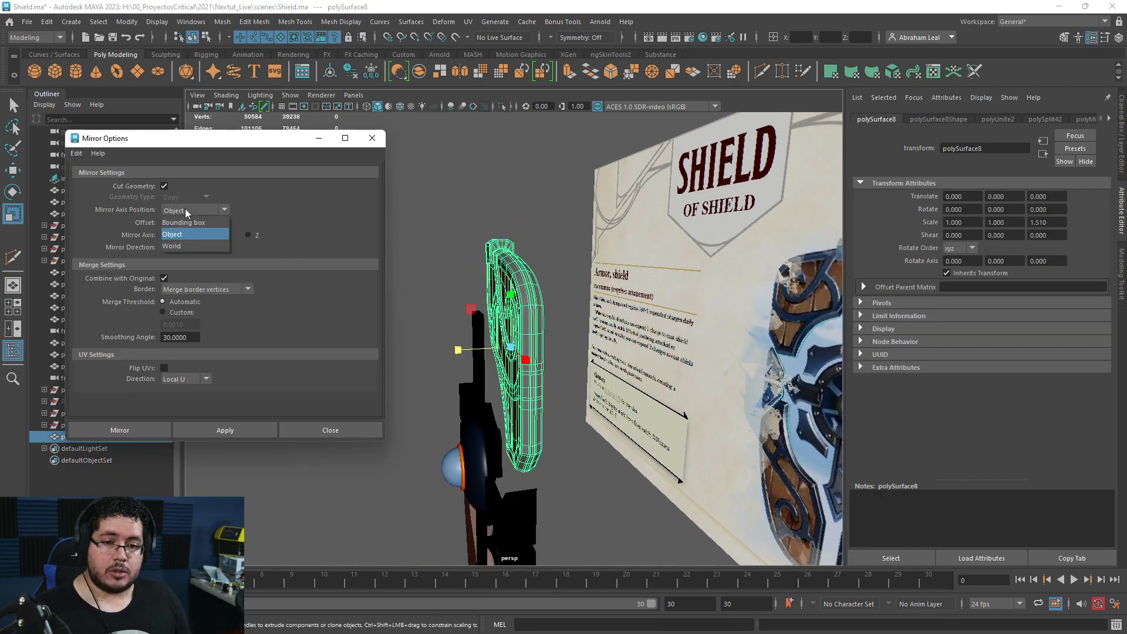
left_click(235, 430)
left_click(375, 540)
left_click_drag(376, 541, 526, 452, "alt")
right_click_drag(526, 452, 469, 372, "alt")
middle_click_drag(470, 373, 521, 360, "alt")
left_click_drag(522, 360, 507, 359, "alt")
left_click(372, 139)
- Unhide the RenderSetup group with its lights, backdrop plane and camera
left_click_drag(605, 359, 567, 379, "alt")
scroll(573, 376, "up", 4)
mouse_move(568, 379)
right_mouse_down("alt")
mouse_move(521, 362)
mouse_move(558, 367)
right_mouse_up("alt")
mouse_move(558, 367)
left_mouse_down("alt")
mouse_move(659, 382)
mouse_move(611, 370)
mouse_move(556, 327)
mouse_move(556, 382)
left_mouse_up("alt")
right_click_drag(556, 382, 579, 335, "alt")
left_click_drag(579, 335, 231, 371, "alt")
left_click(91, 401)
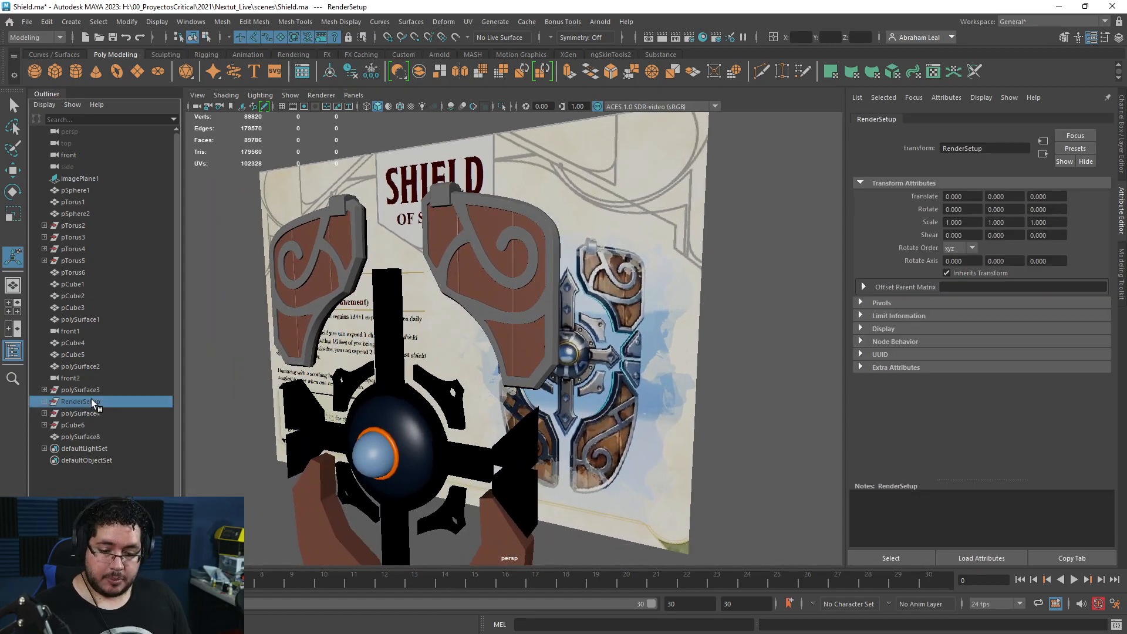
key("h")
right_click_drag(331, 435, 252, 357, "alt")
left_click_drag(499, 411, 401, 402, "alt")
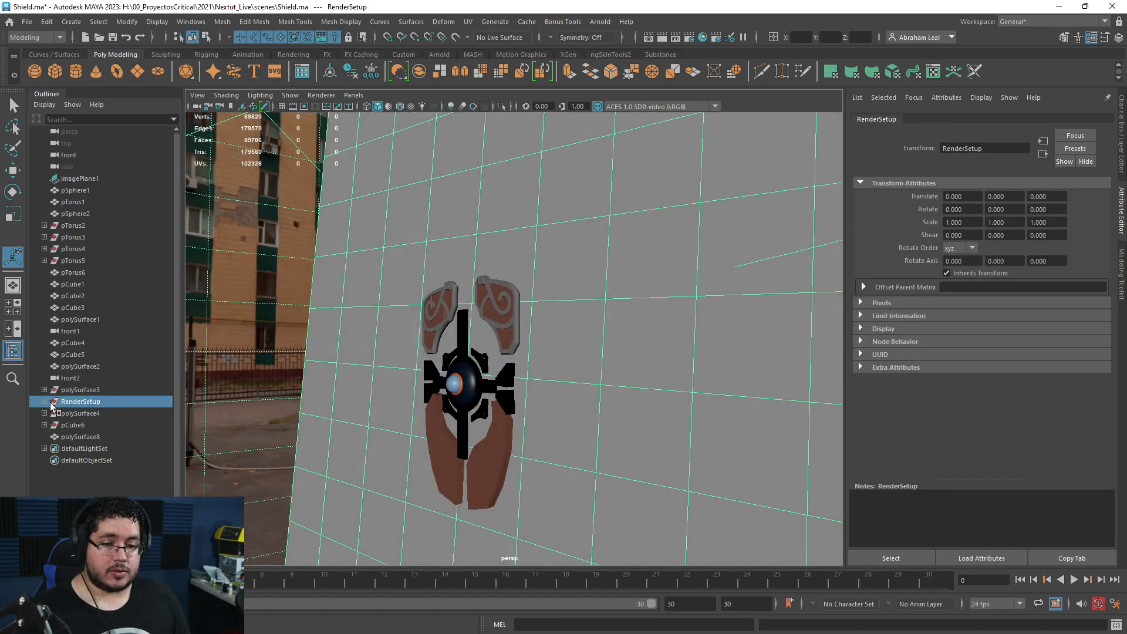
- Look through camera1 from the RenderSetup group and adjust its framing so the whole shield fits
left_click(44, 402)
left_click(92, 458)
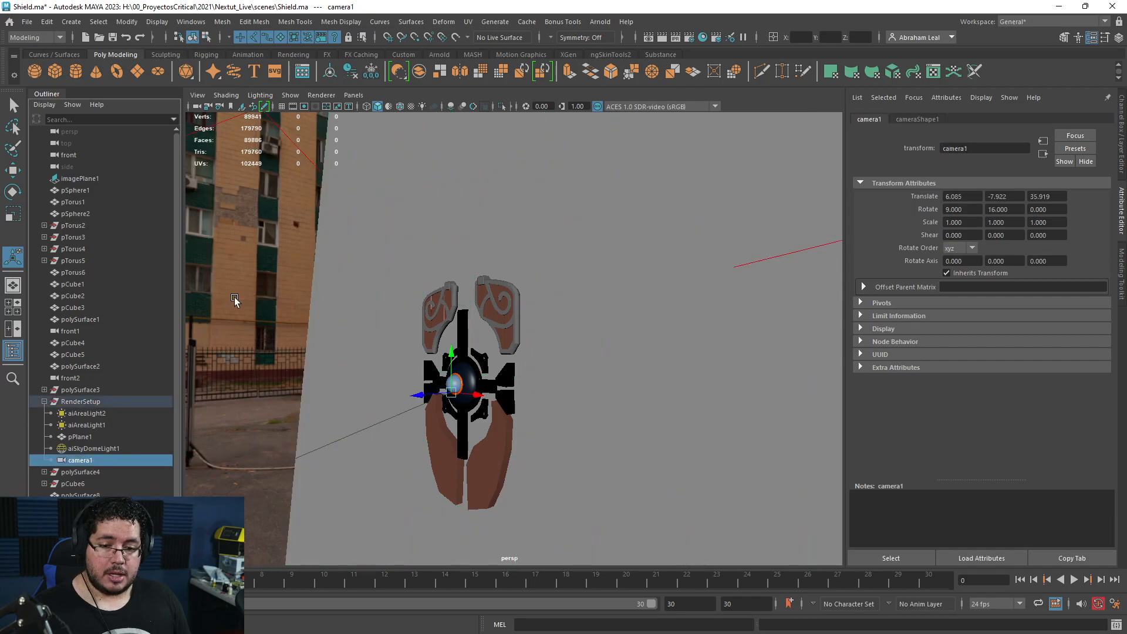
left_click(353, 95)
mouse_move(367, 180)
left_click_drag(359, 389, 649, 423, "alt")
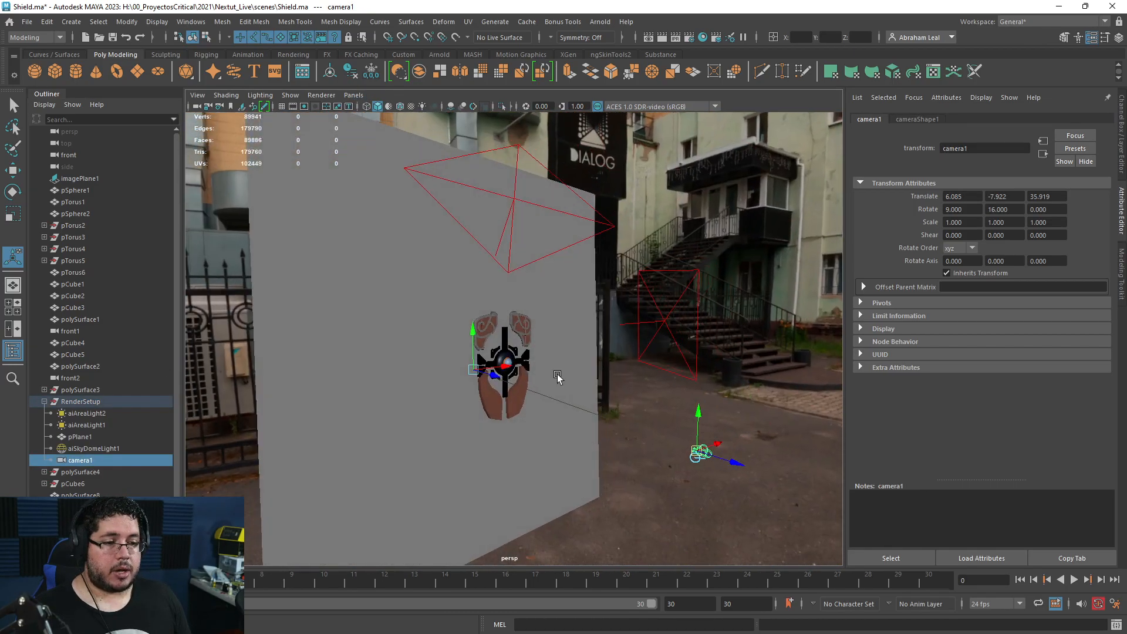
left_click(693, 467)
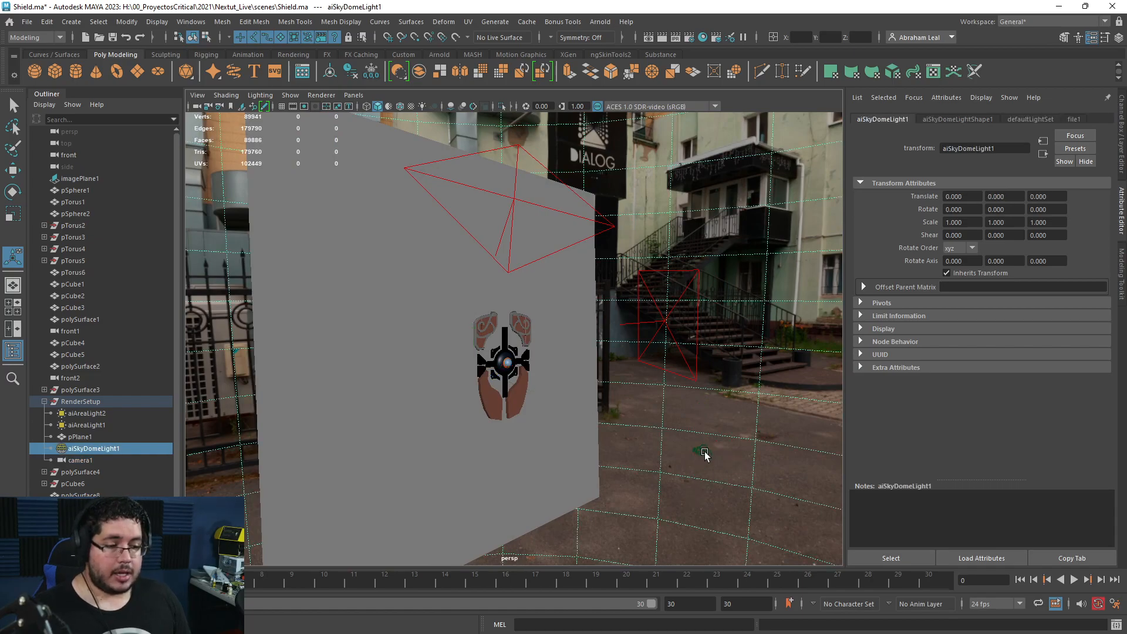
key("Right")
left_click(353, 95)
left_click(386, 141)
right_click_drag(530, 274, 524, 274, "alt")
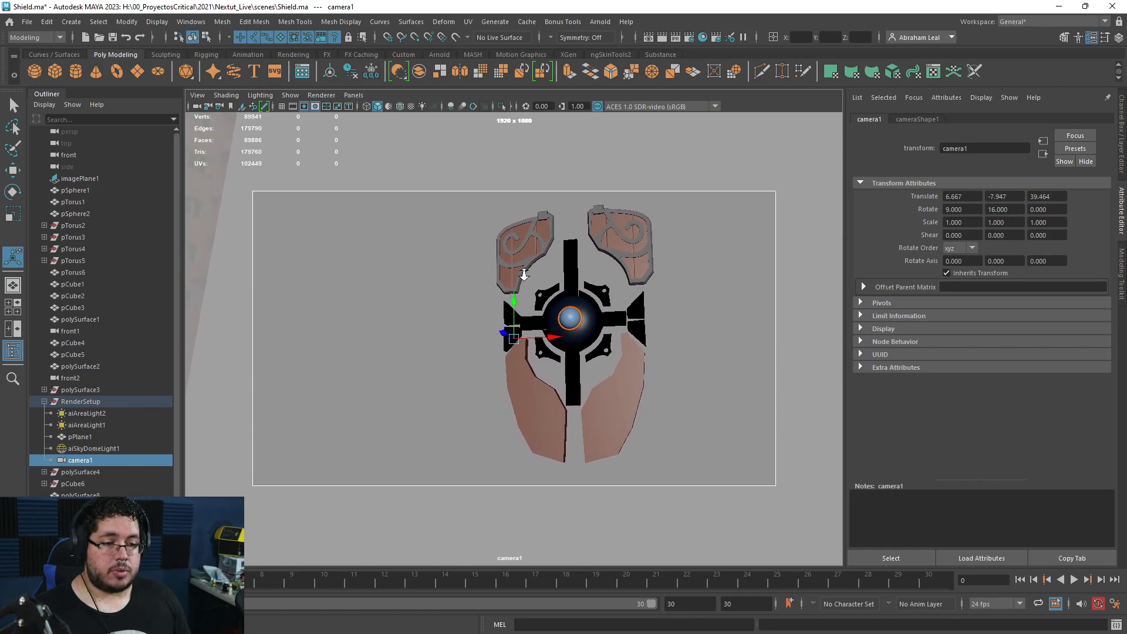
middle_click_drag(524, 275, 528, 275, "alt")
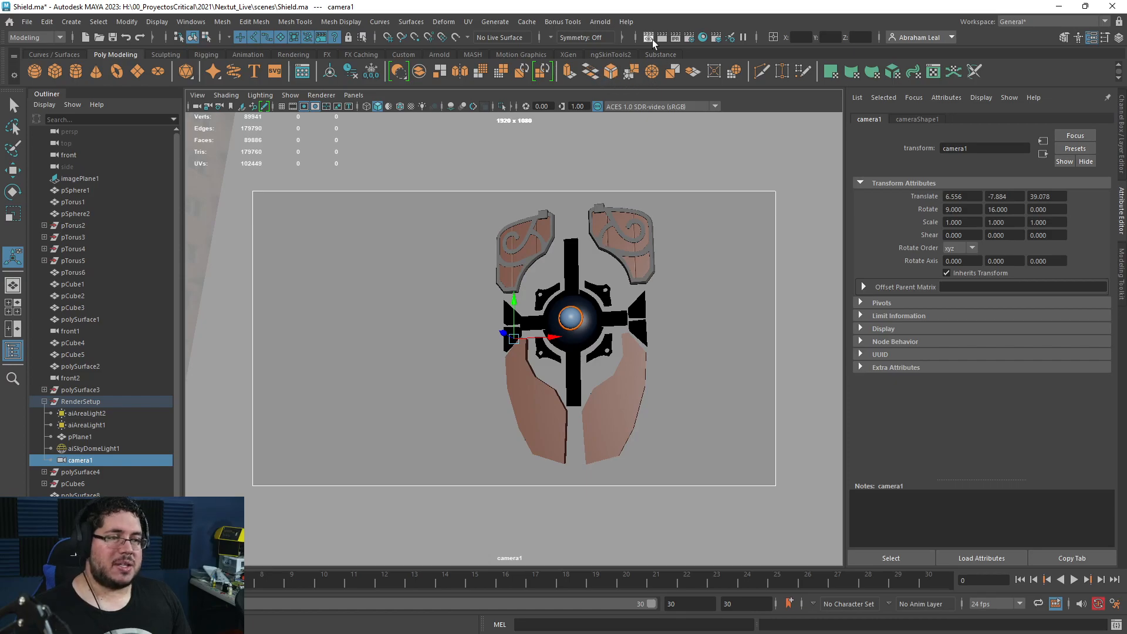
- Save the scene and start an Arnold render from camera1
left_click(599, 24)
left_click(515, 243)
key("ctrl+s")
left_click(380, 249)
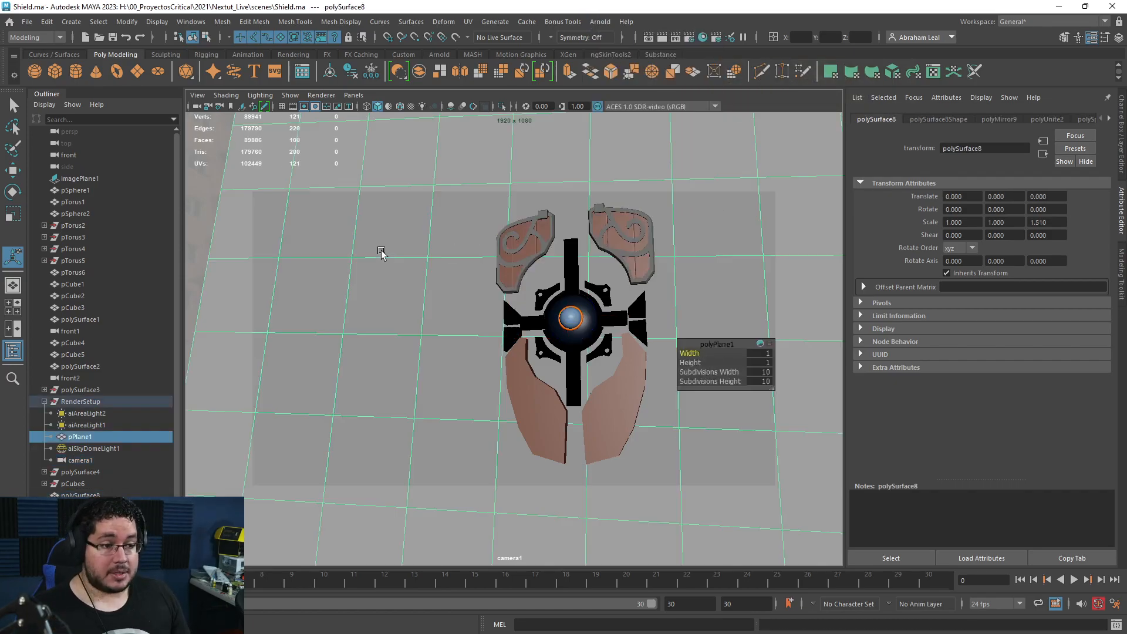
left_click(598, 22)
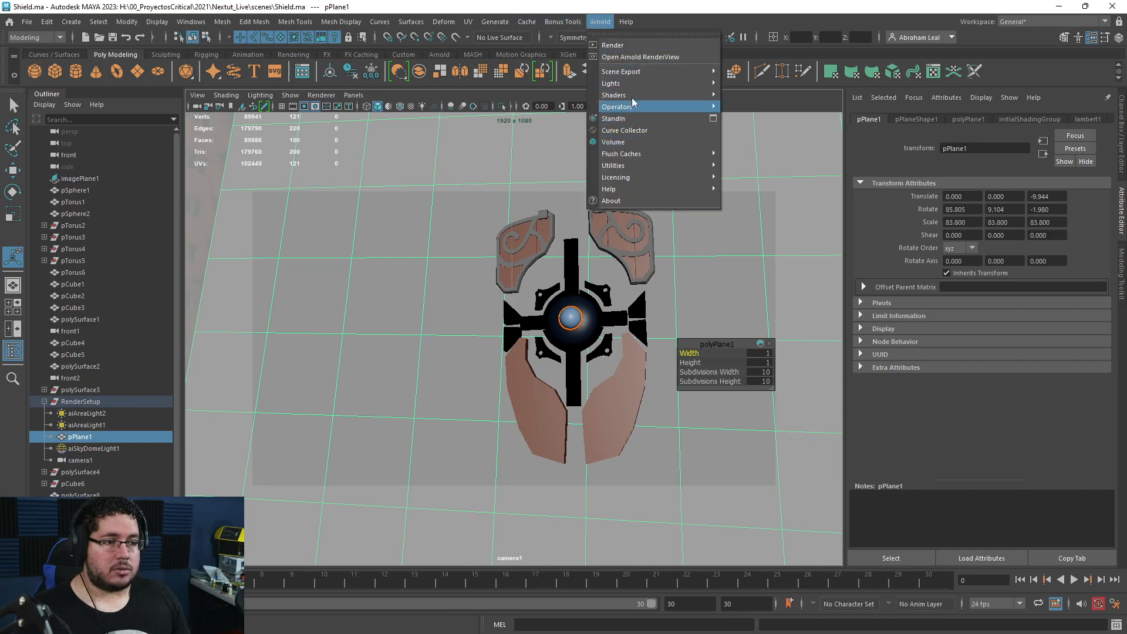
left_click(612, 45)
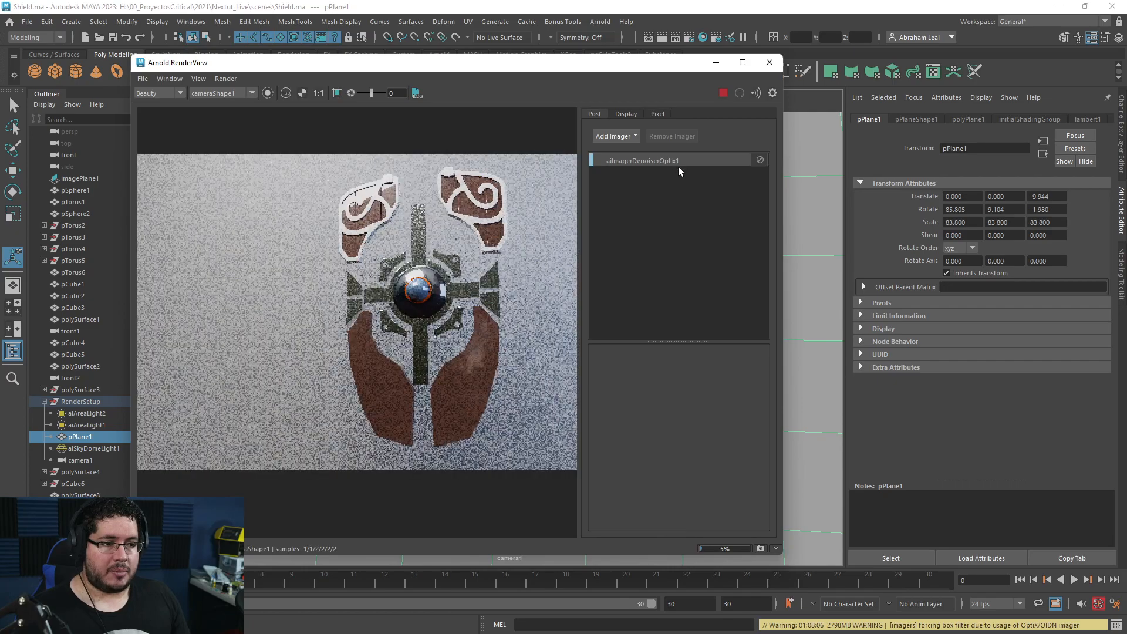
- Examine the rendered shield, checking the frame, plank gaps and overall composition up close and from afar
scroll(488, 195, "up", 3)
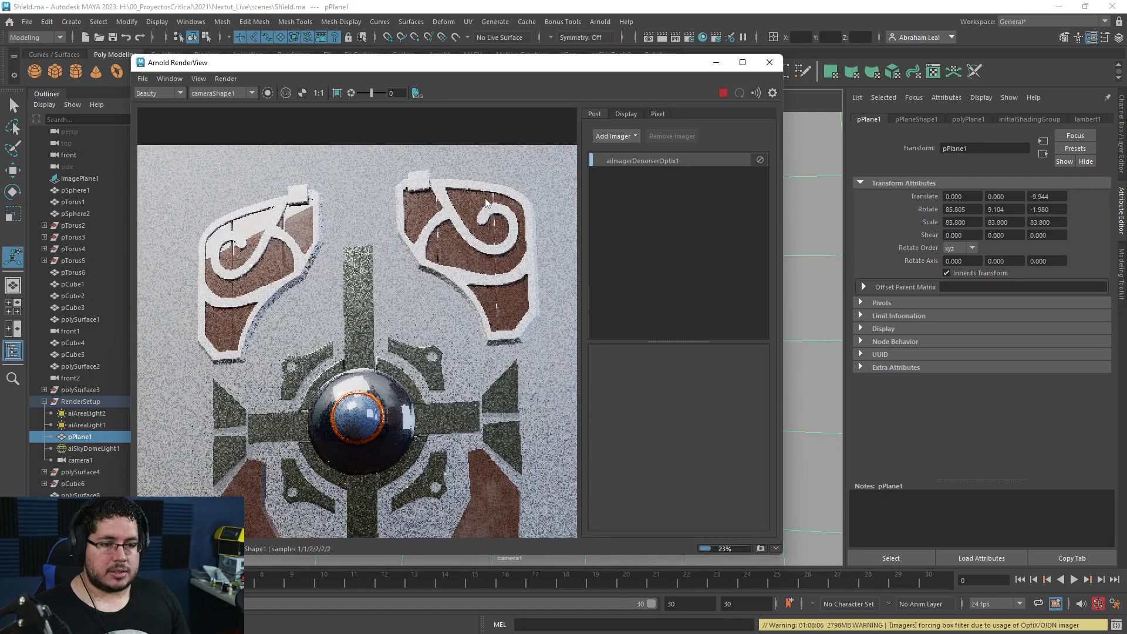
scroll(487, 245, "down", 4)
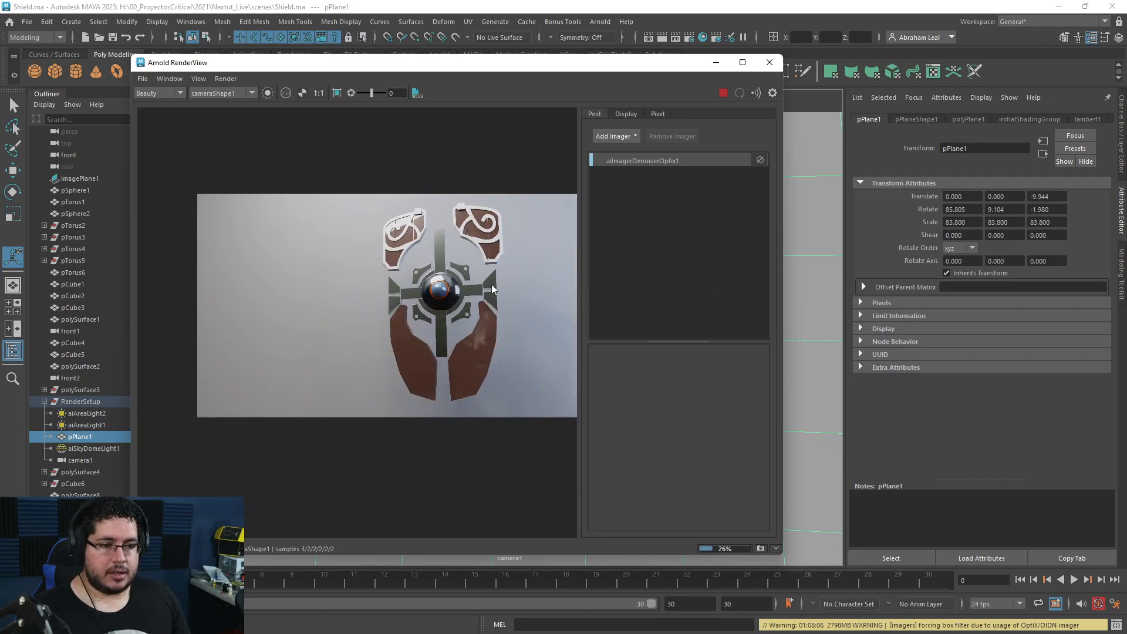
scroll(492, 284, "up", 5)
scroll(489, 263, "up", 2)
scroll(476, 249, "up", 5)
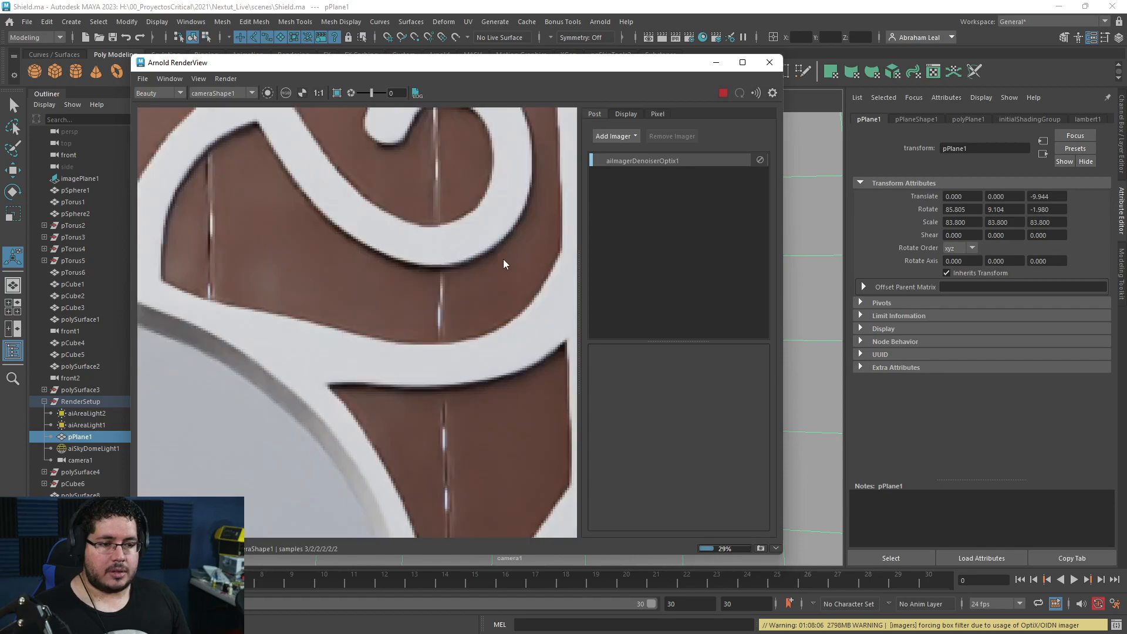
scroll(469, 241, "down", 6)
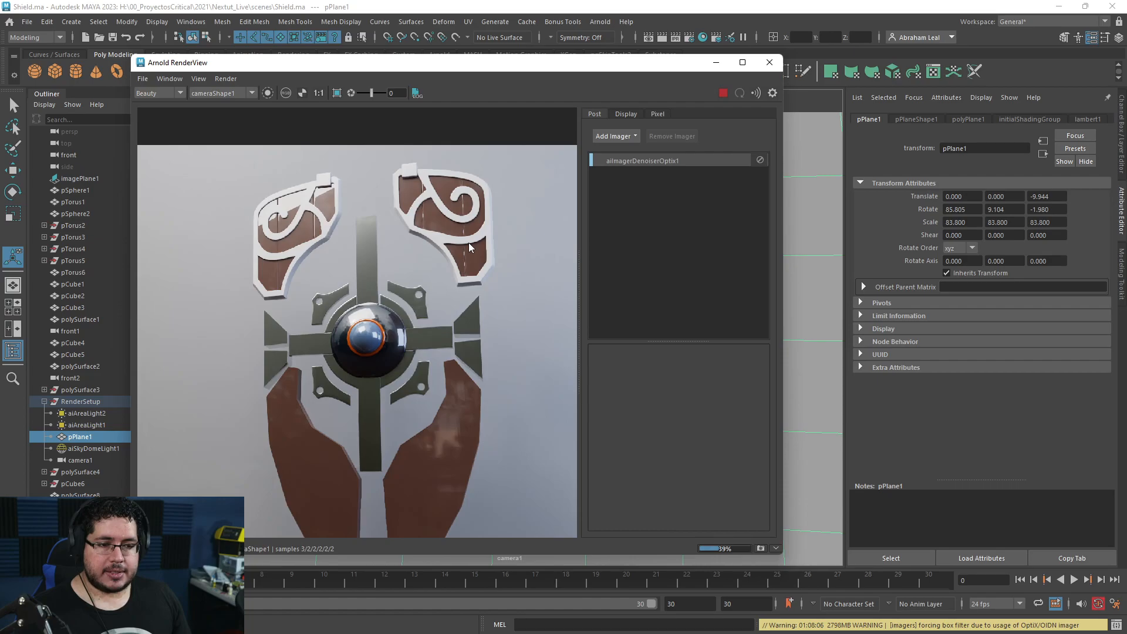
scroll(463, 382, "down", 3)
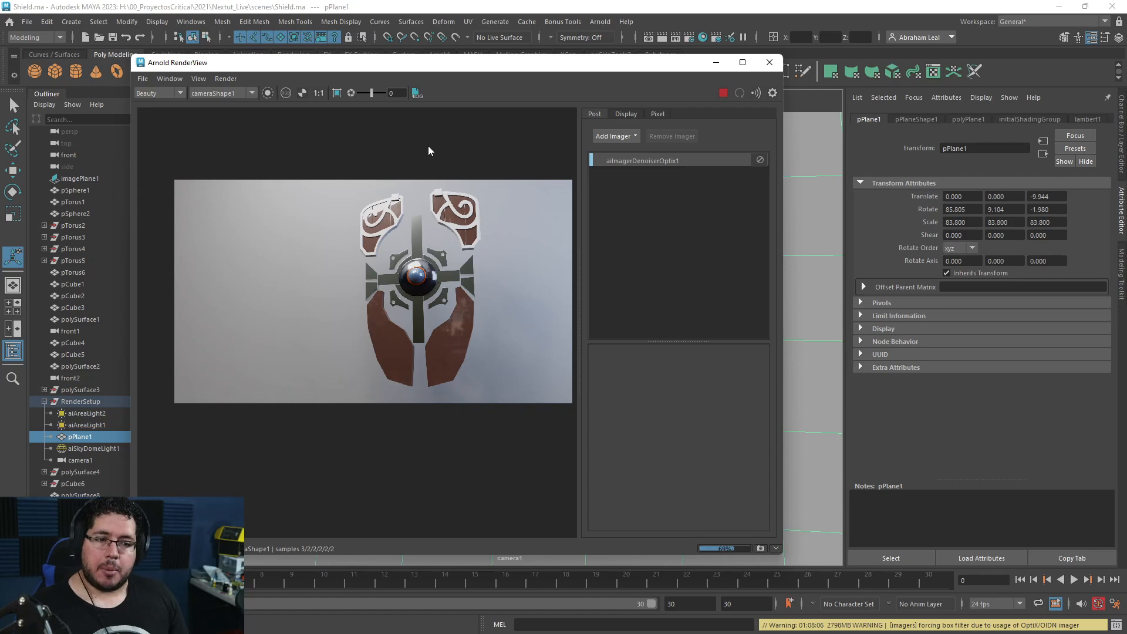
scroll(461, 186, "up", 3)
middle_click_drag(457, 160, 451, 300)
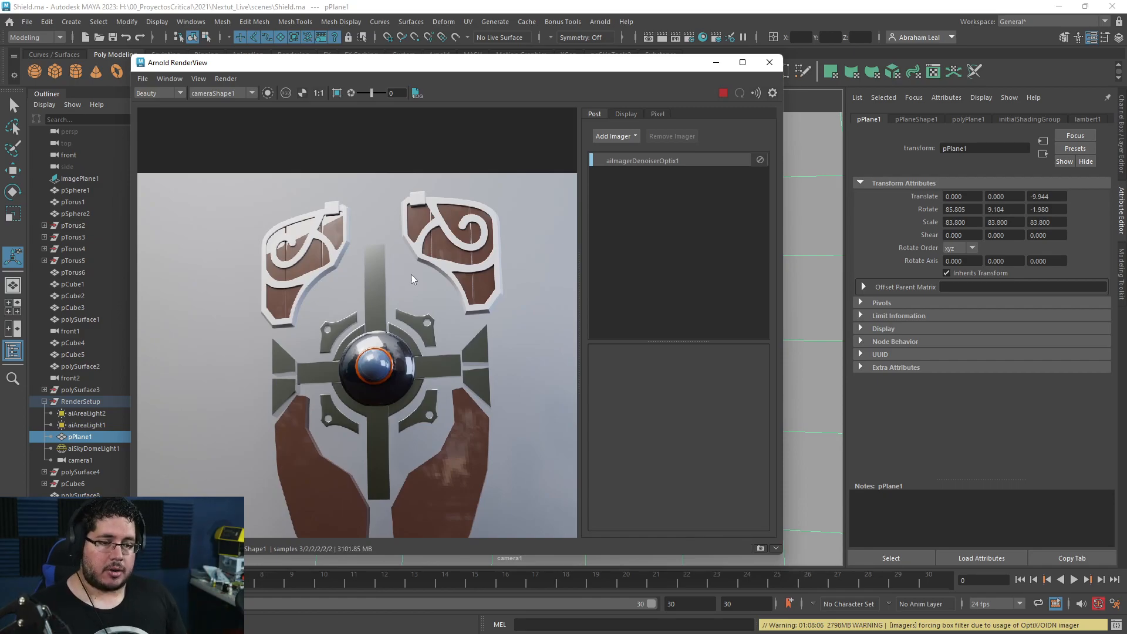
scroll(419, 277, "down", 4)
scroll(432, 357, "up", 3)
scroll(372, 261, "down", 1)
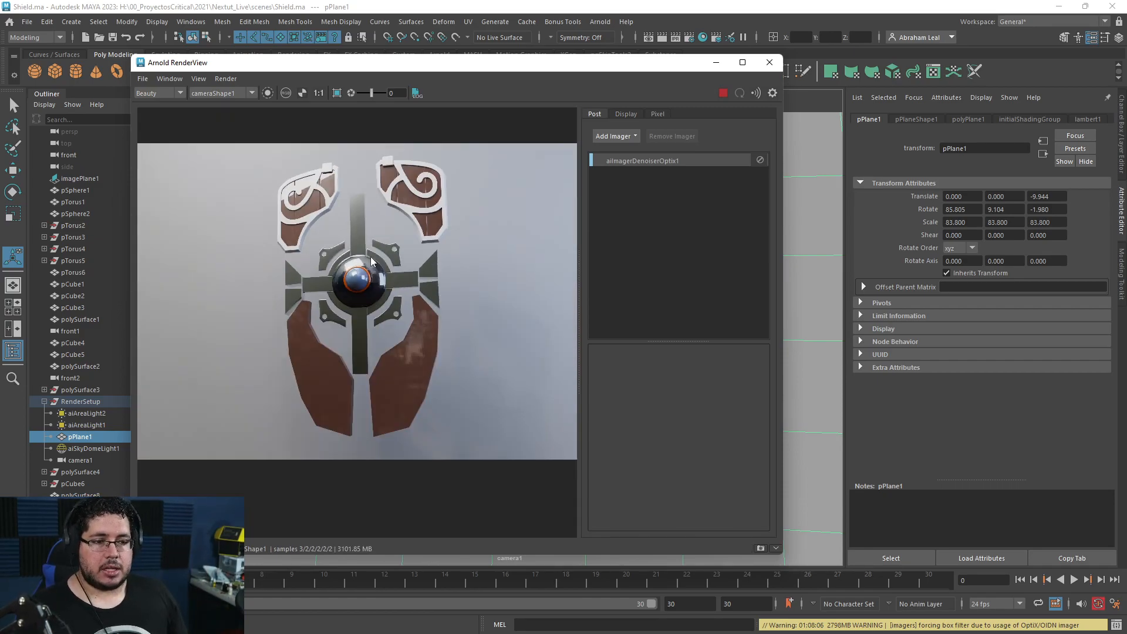